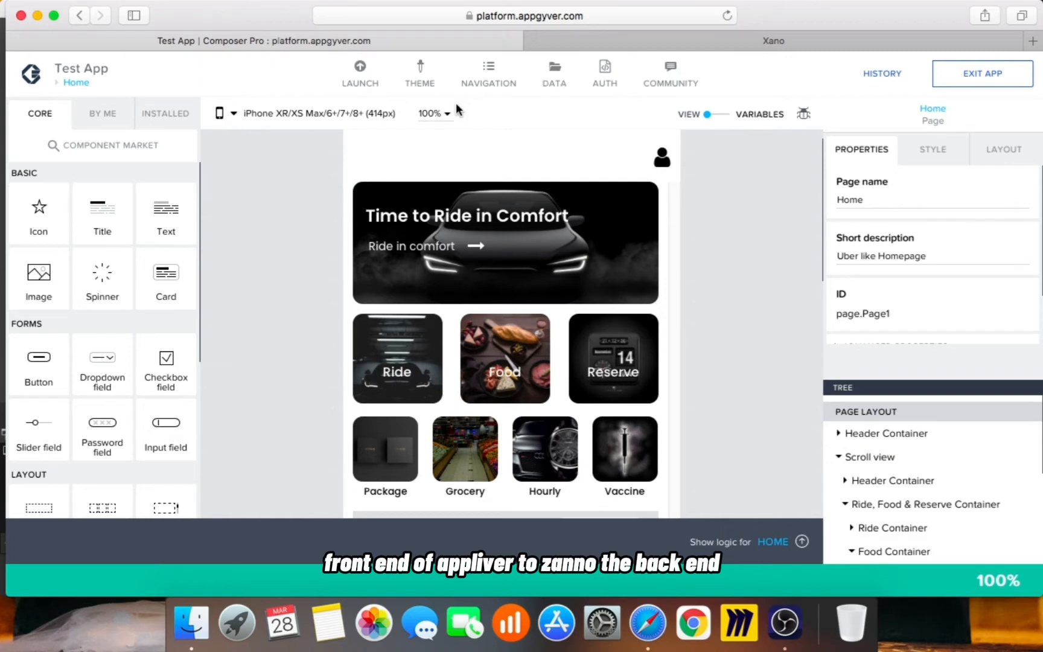
Step: Compare the images and labels on the AppGyver Home page with the tables in the Xano database
{"action": "left_click", "coordinate": [619, 41]}
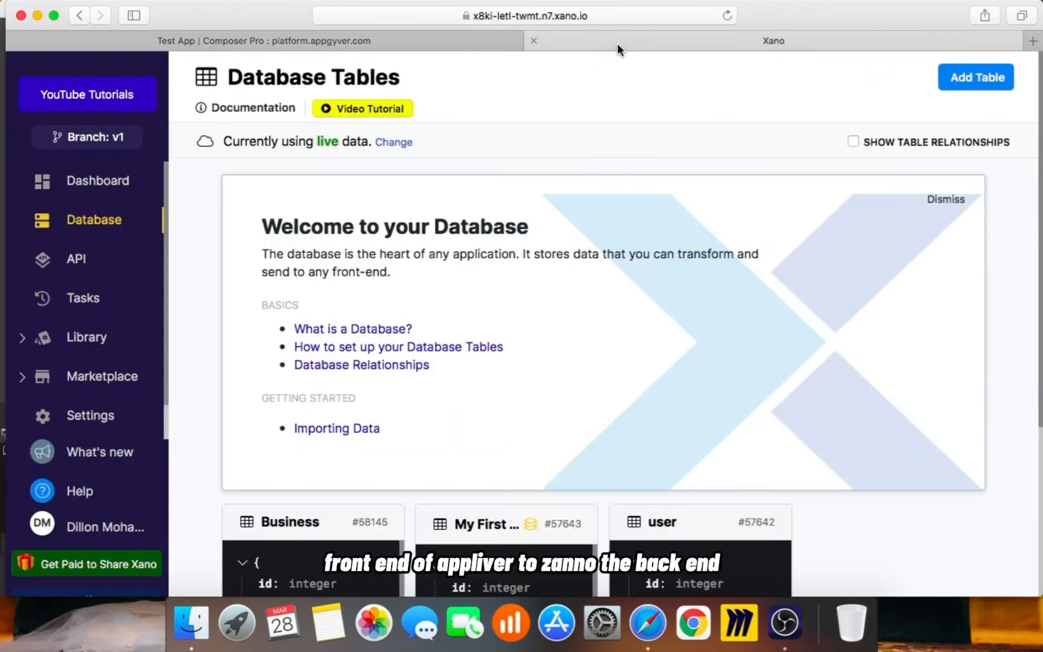
{"action": "left_click", "coordinate": [359, 42]}
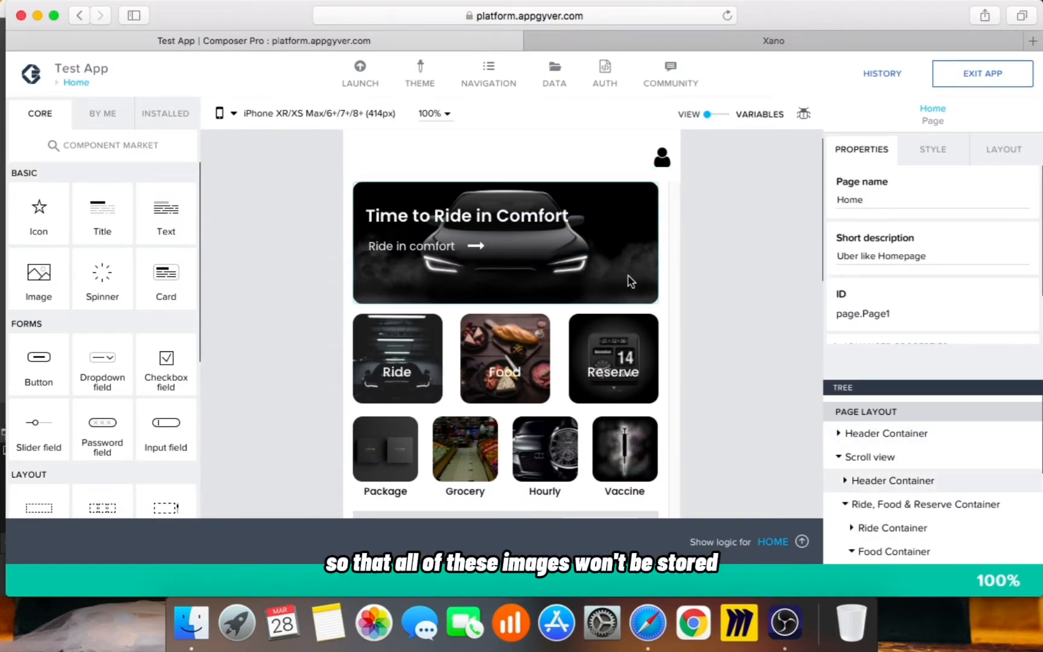
{"action": "scroll", "coordinate": [706, 425], "scroll_direction": "down", "scroll_amount": 5}
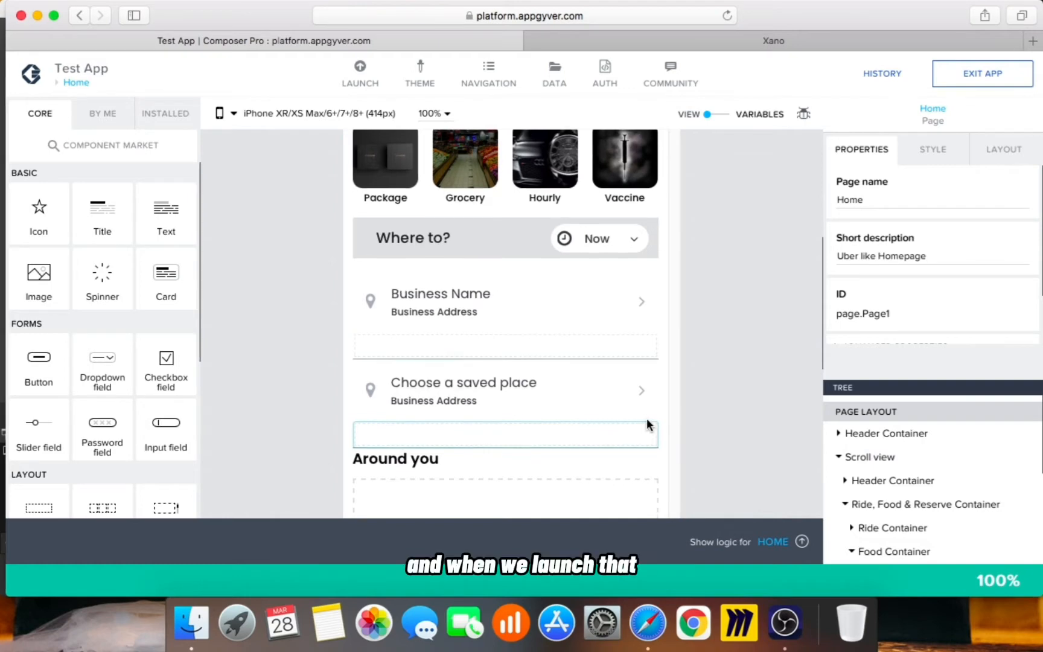
{"action": "scroll", "coordinate": [661, 412], "scroll_direction": "up", "scroll_amount": 5}
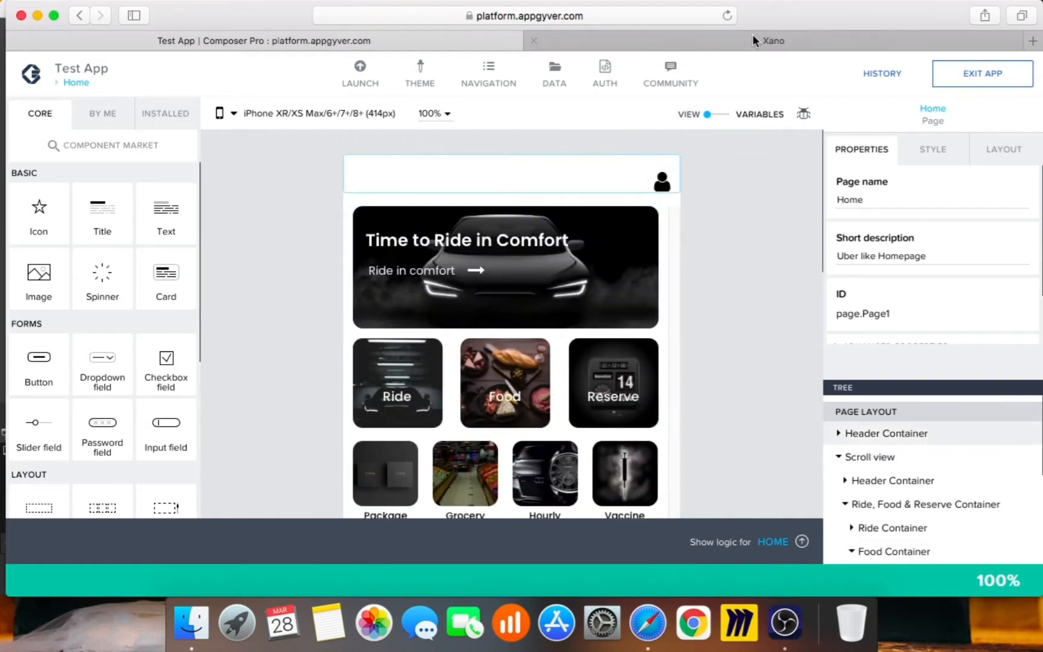
{"action": "left_click", "coordinate": [601, 38]}
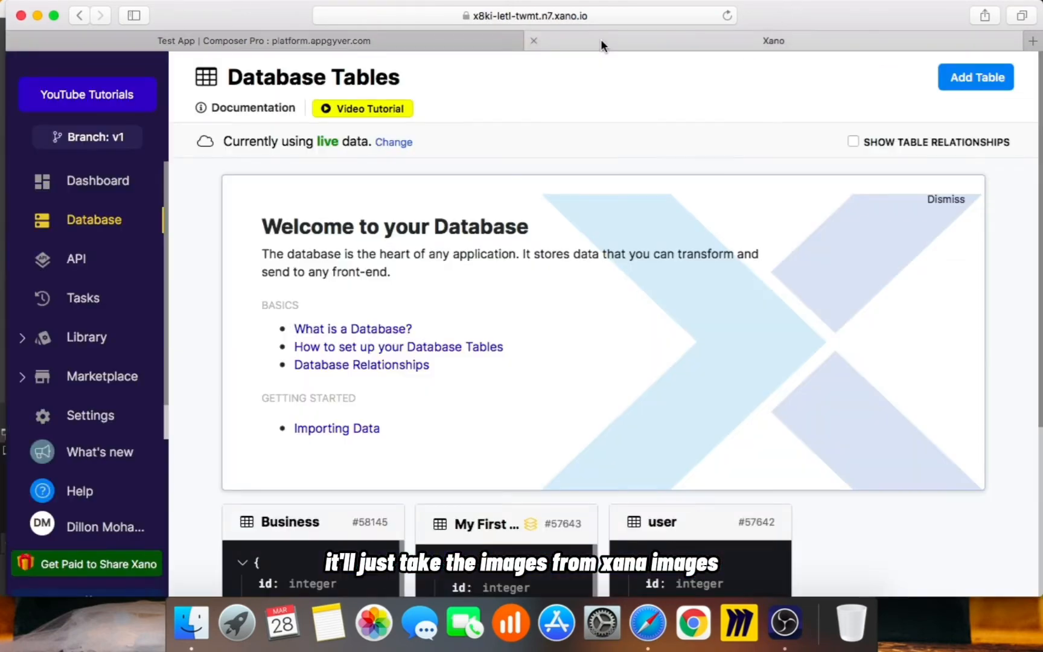
{"action": "left_click", "coordinate": [423, 40]}
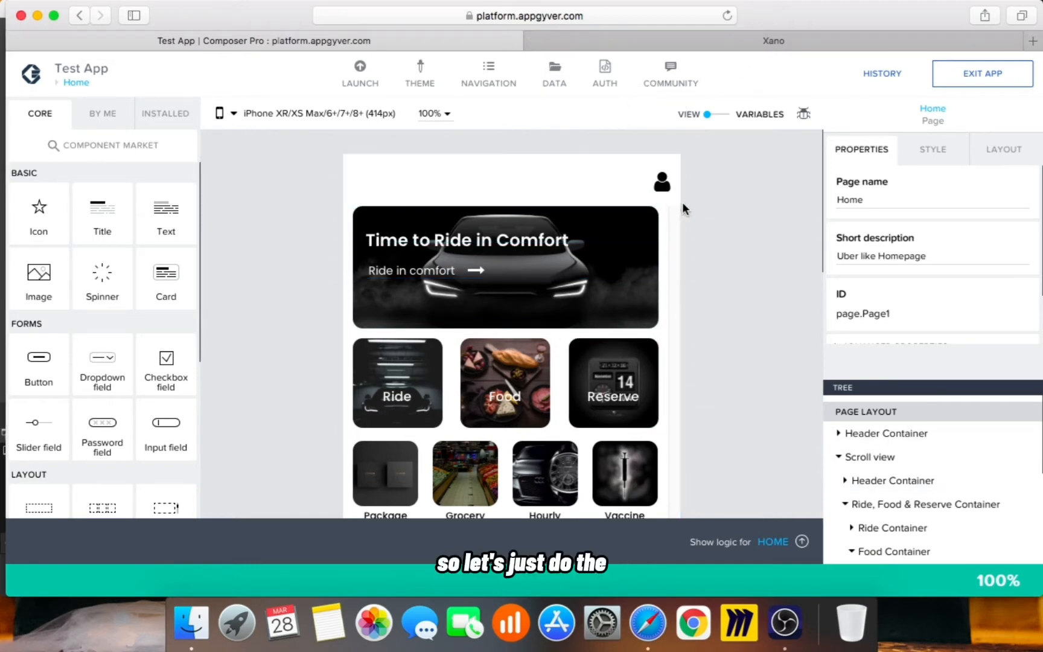
Step: Switch to Xano and start a new database table named HomePage
{"action": "left_click", "coordinate": [621, 42]}
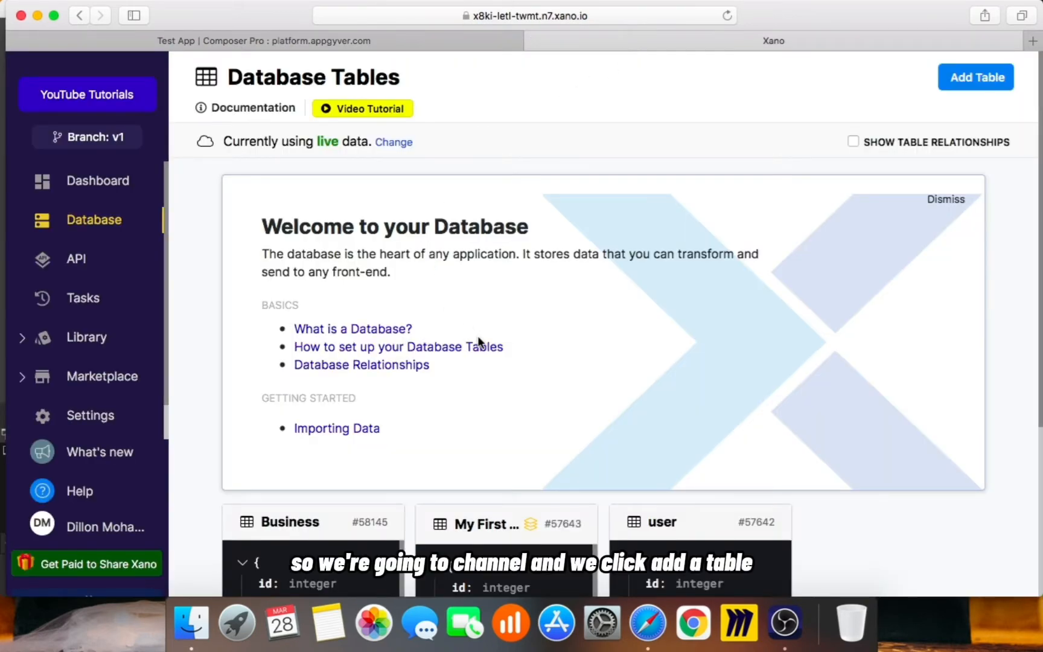
{"action": "left_click", "coordinate": [969, 91]}
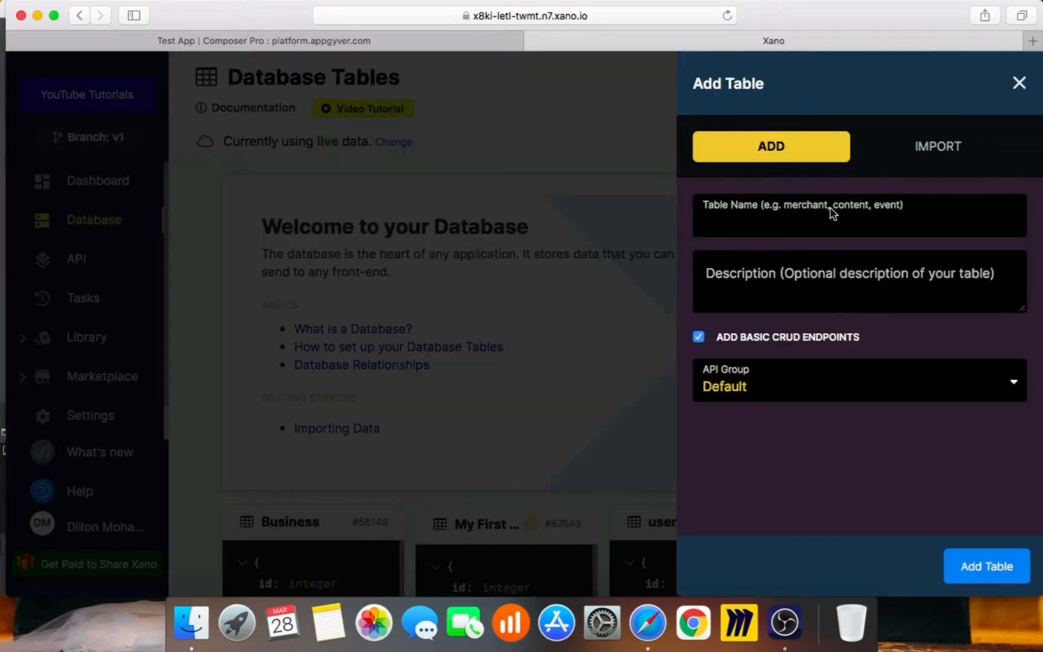
{"action": "left_click", "coordinate": [832, 214]}
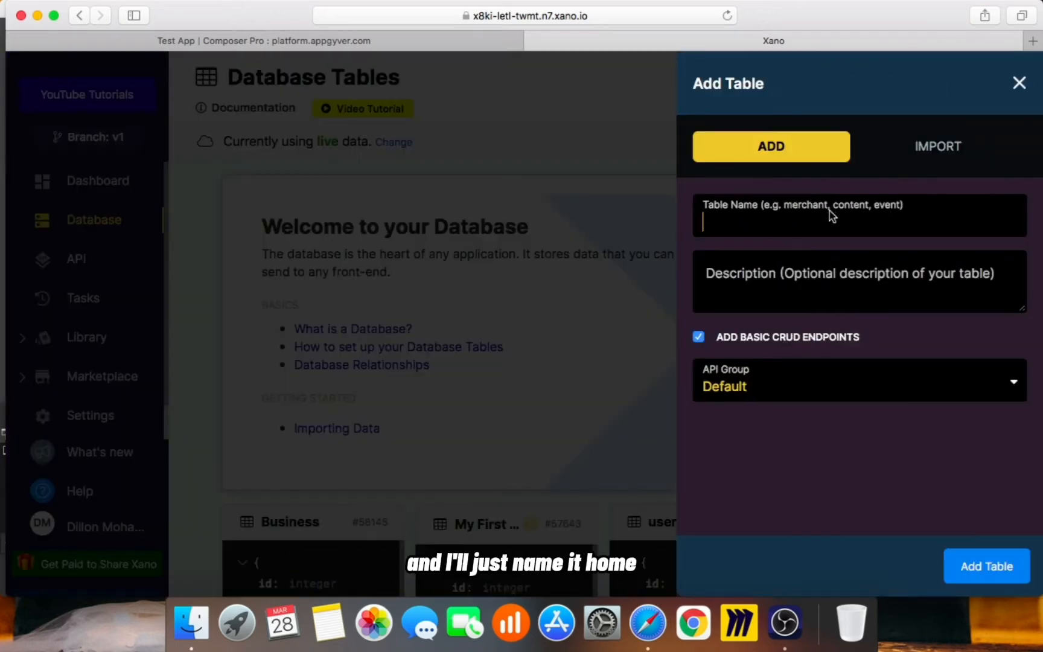
{"action": "type", "text": "Home"}
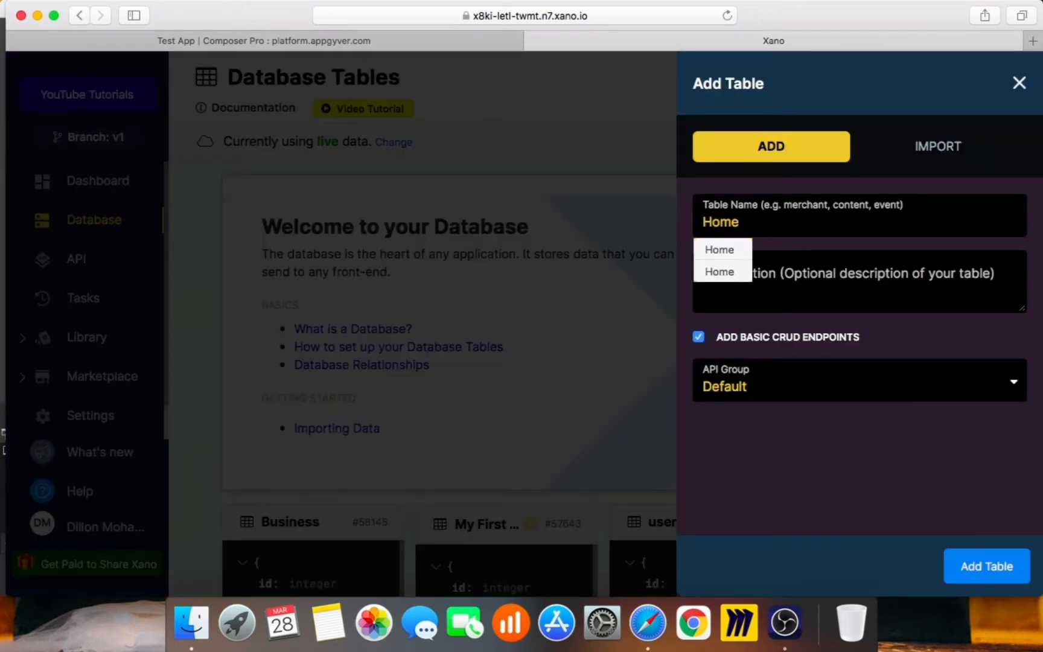
{"action": "type", "text": "Page"}
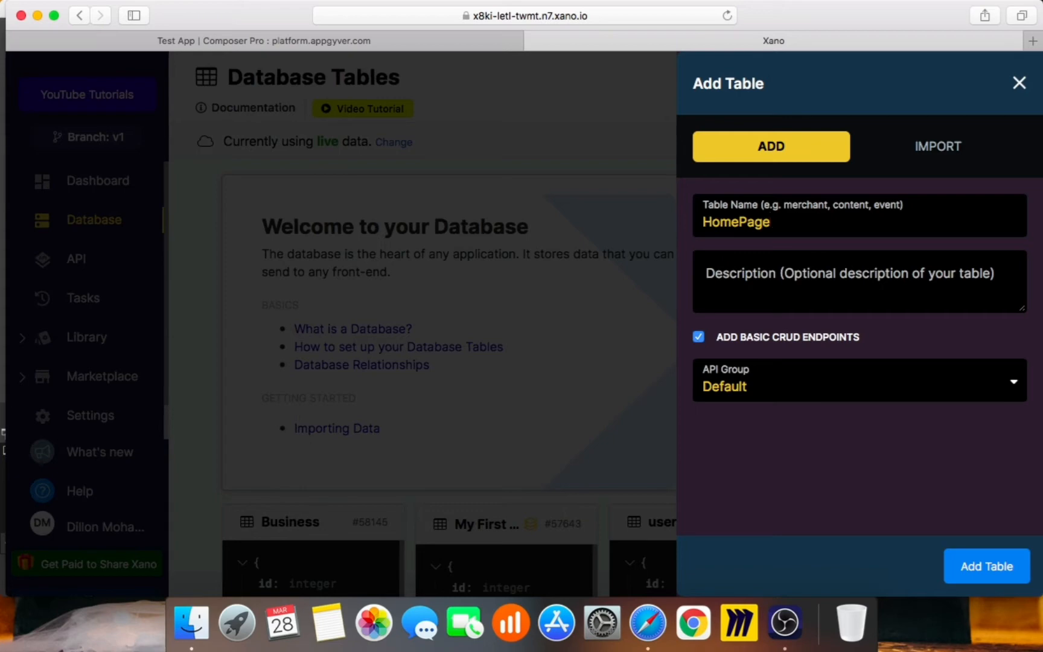
Step: Enter "Images and labels of homepage" as the new table's description
{"action": "left_click", "coordinate": [860, 272]}
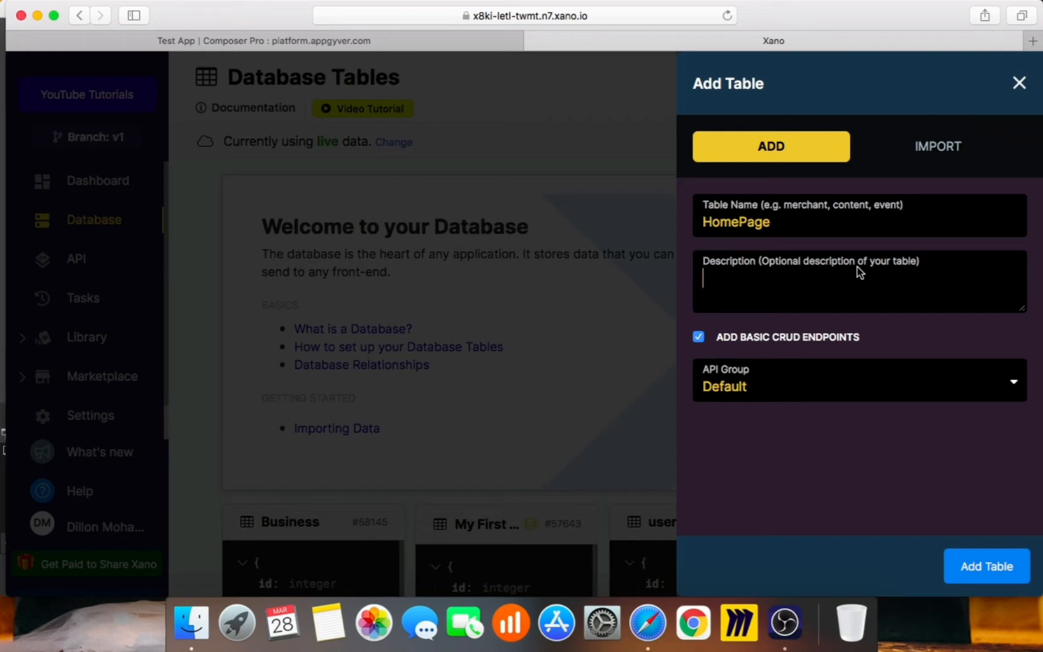
{"action": "type", "text": "Images and nam"}
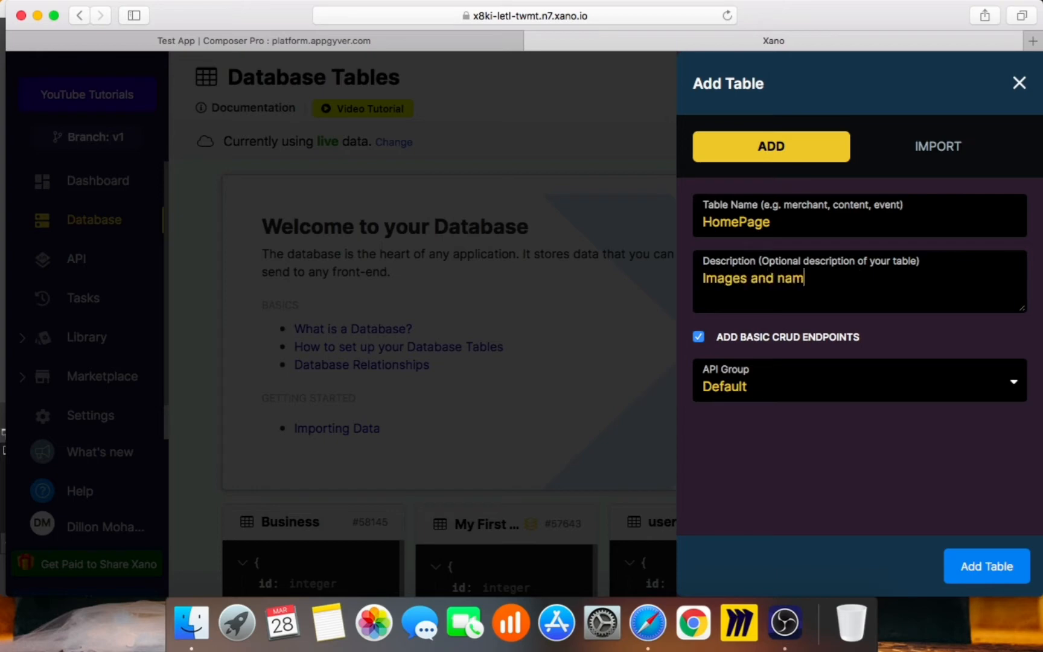
{"action": "type", "text": "es"}
{"action": "key", "text": "BackSpace"}
{"action": "key", "text": "BackSpace"}
{"action": "key", "text": "BackSpace"}
{"action": "key", "text": "BackSpace"}
{"action": "key", "text": "BackSpace"}
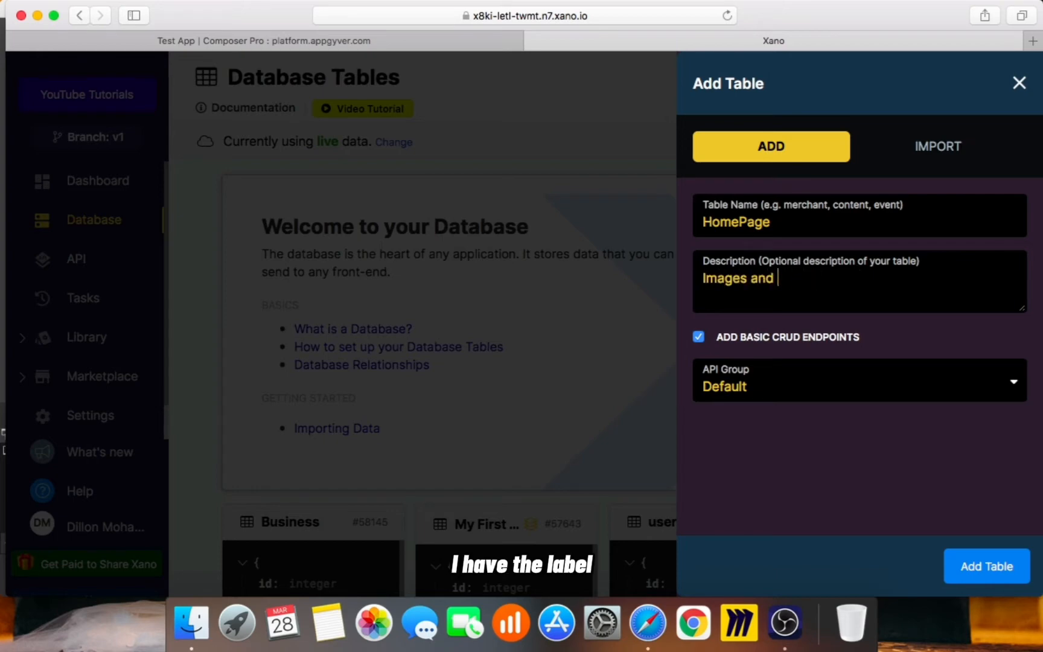
{"action": "type", "text": "labels of"}
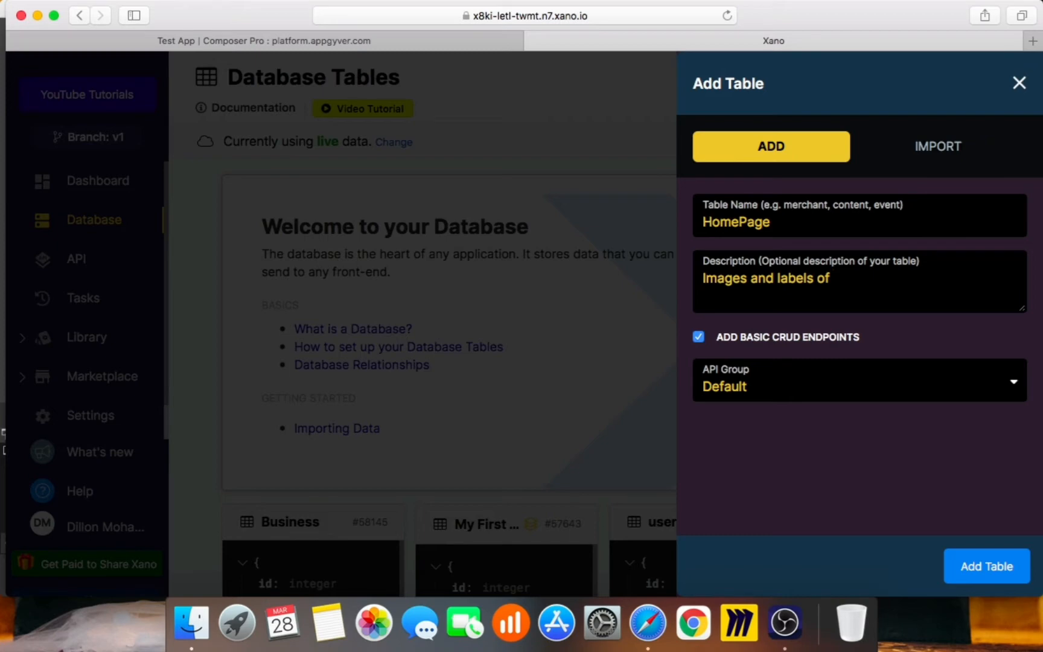
{"action": "type", "text": " homepage"}
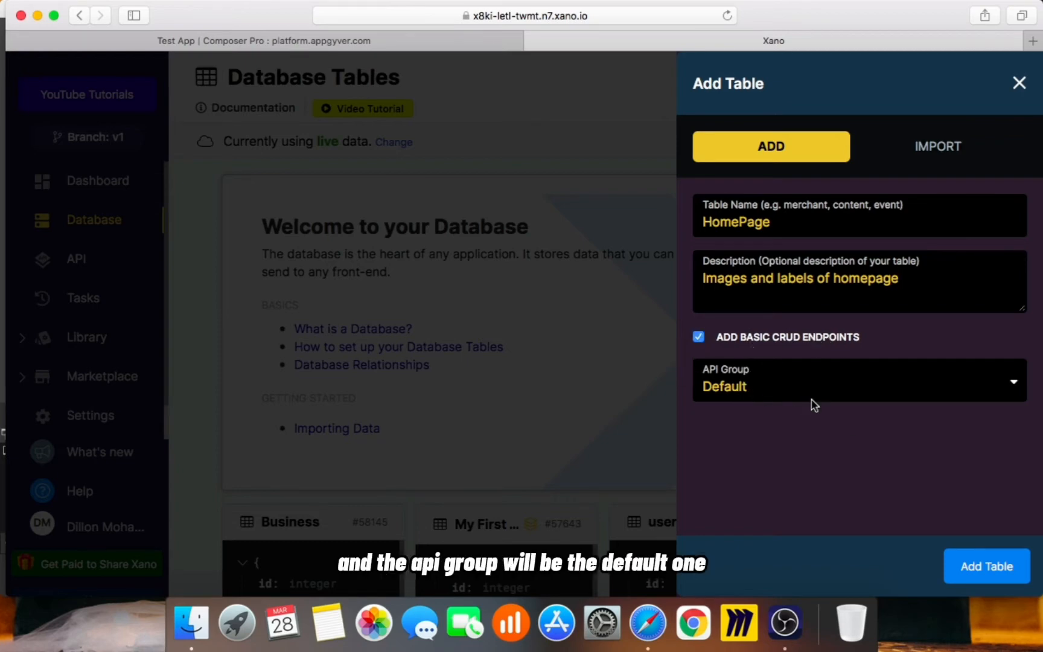
Step: Keep the Default API group with basic CRUD endpoints and create the HomePage table
{"action": "left_click", "coordinate": [840, 398]}
{"action": "left_click", "coordinate": [838, 380]}
{"action": "left_click", "coordinate": [987, 566]}
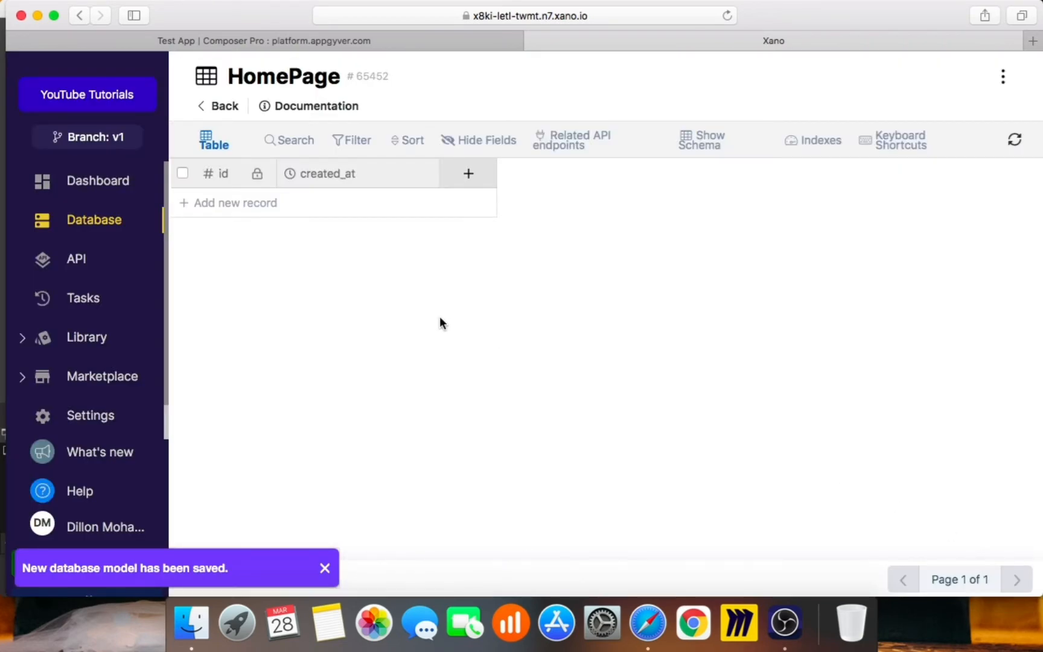
Step: Narrow the created_at column and add a text field named Label to the HomePage table
{"action": "left_click_drag", "start_coordinate": [438, 168], "coordinate": [373, 171]}
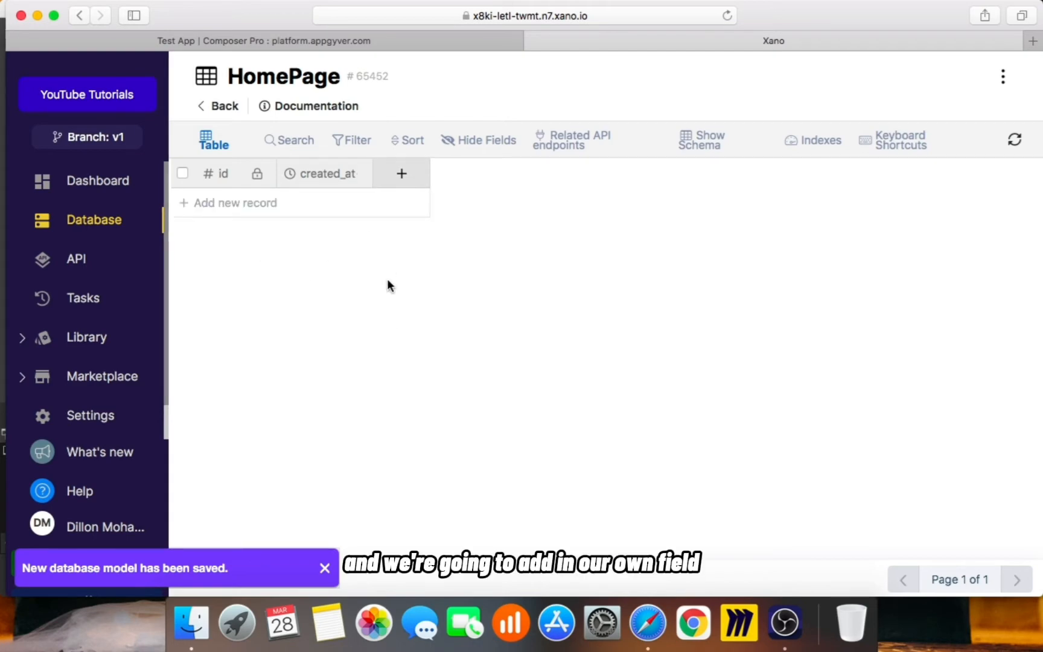
{"action": "left_click", "coordinate": [402, 174]}
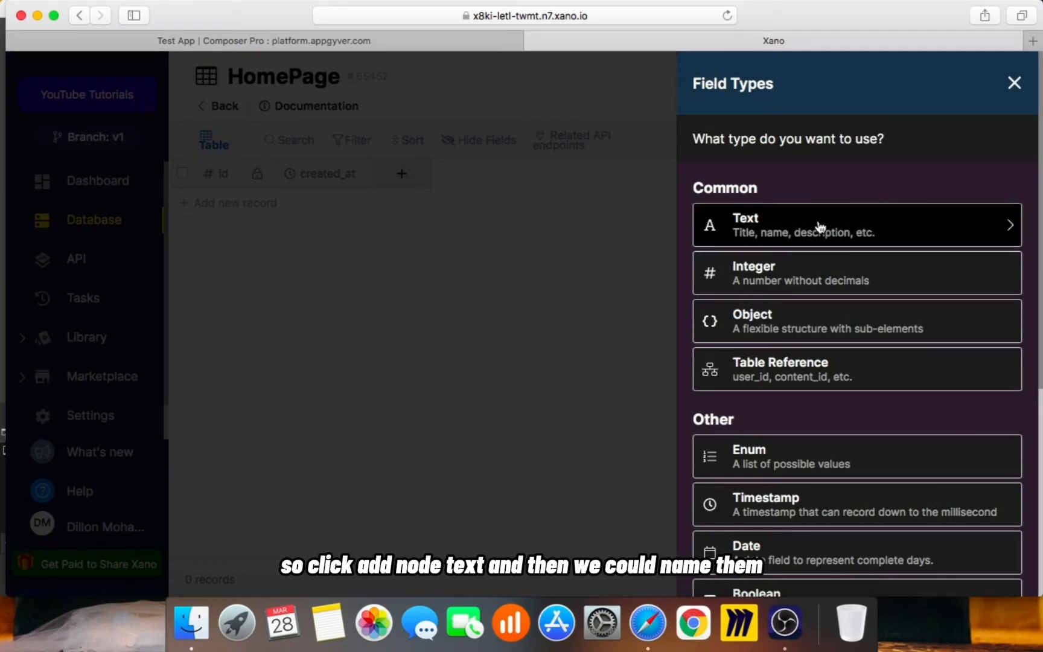
{"action": "left_click", "coordinate": [840, 228]}
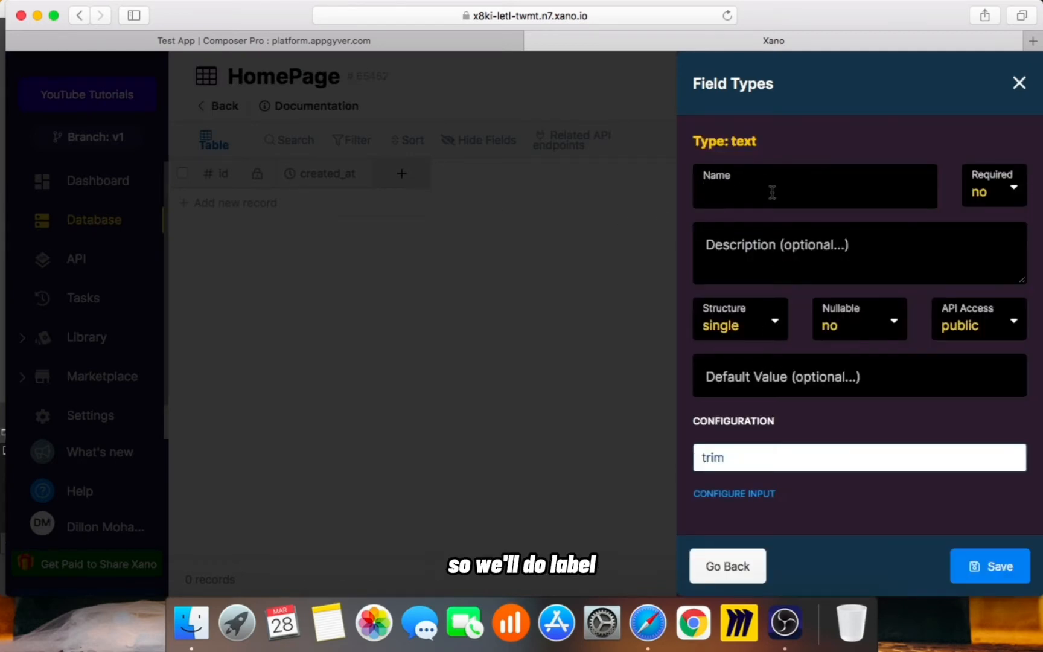
{"action": "type", "text": "Label"}
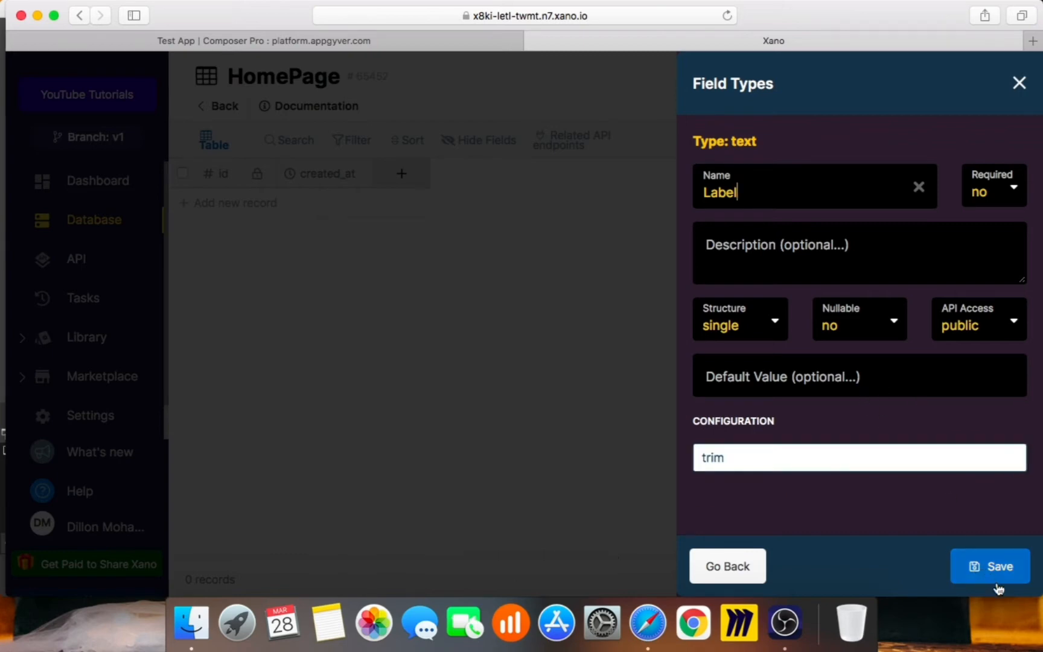
{"action": "left_click", "coordinate": [966, 569]}
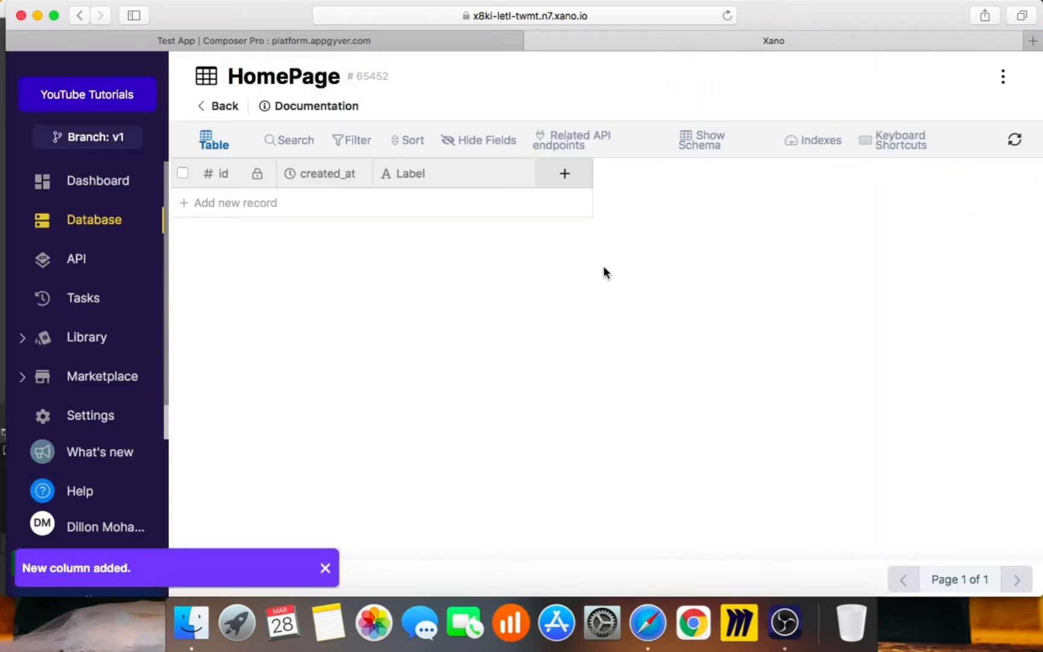
Step: Add a storage field of type Image Metadata named Image to the HomePage table
{"action": "left_click", "coordinate": [574, 174]}
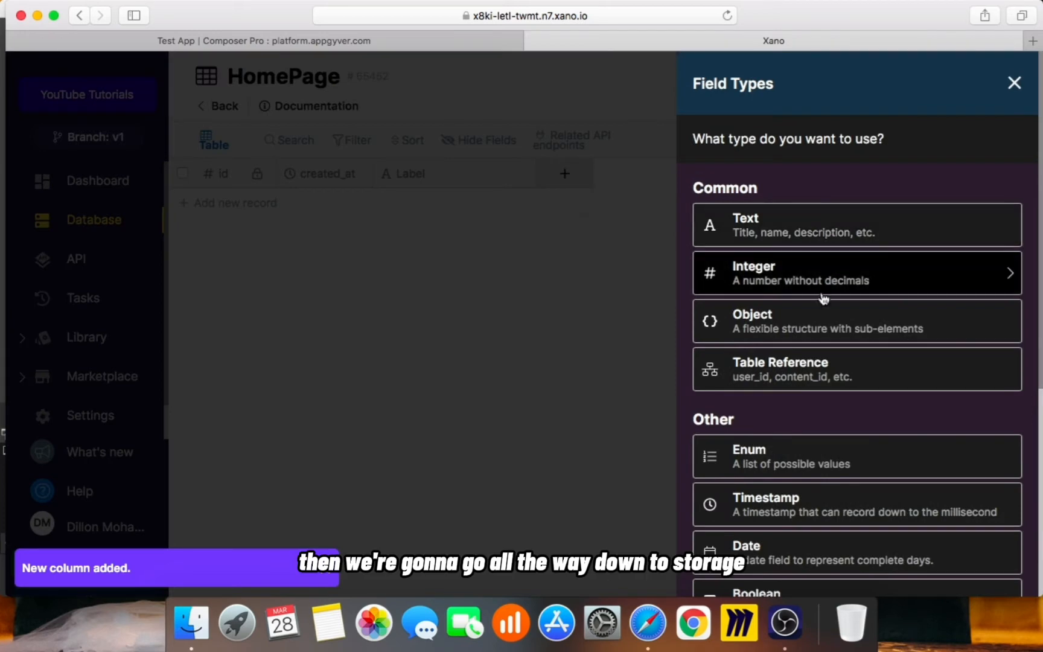
{"action": "scroll", "coordinate": [893, 459], "scroll_direction": "down", "scroll_amount": 5}
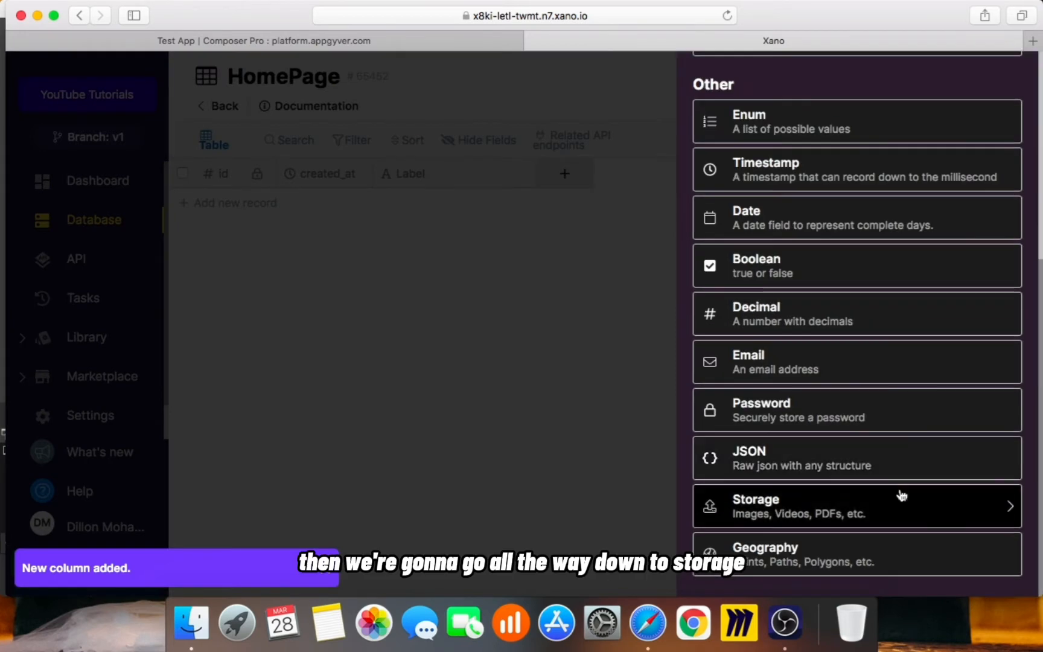
{"action": "left_click", "coordinate": [788, 517]}
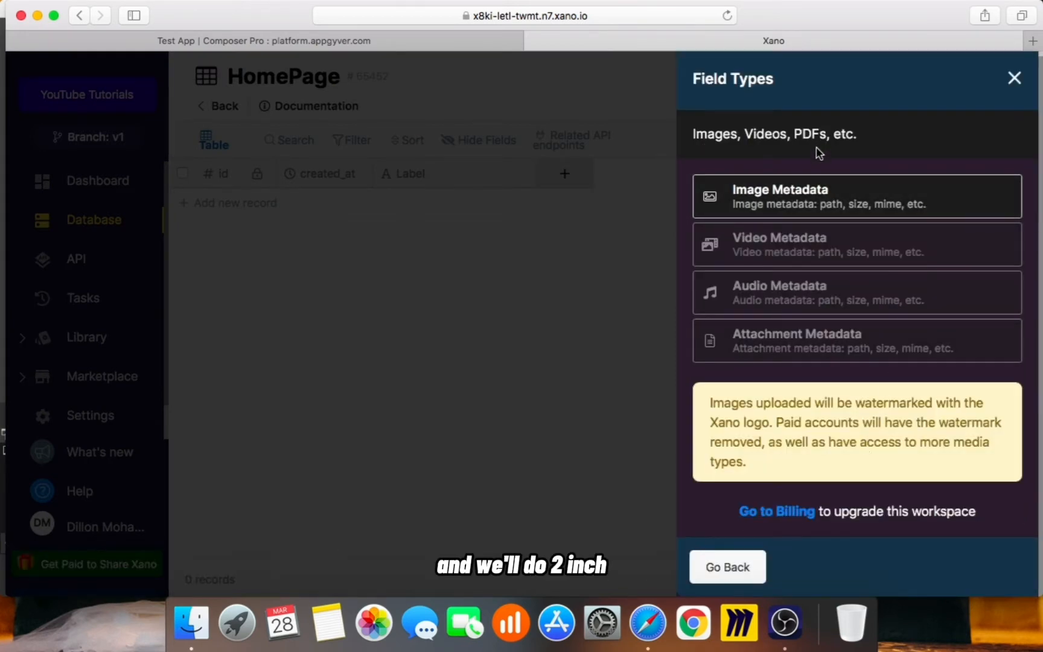
{"action": "left_click", "coordinate": [812, 192]}
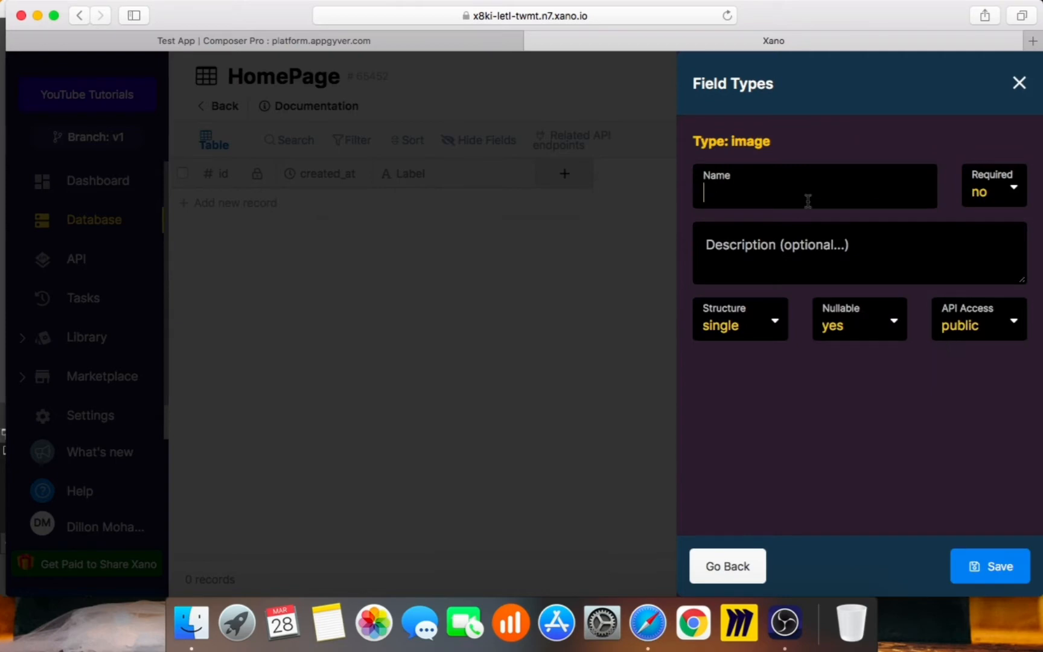
{"action": "type", "text": "Image"}
{"action": "left_click", "coordinate": [997, 564]}
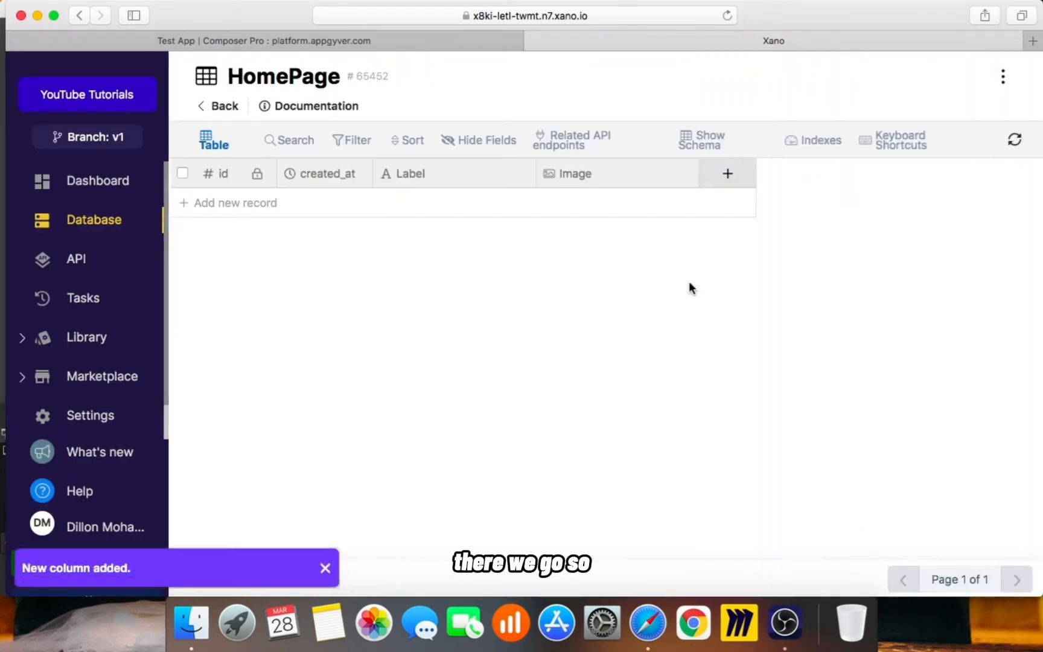
Step: Examine the AppGyver Home page from the header banner to the map for labels and images the HomePage table needs
{"action": "left_click", "coordinate": [415, 42]}
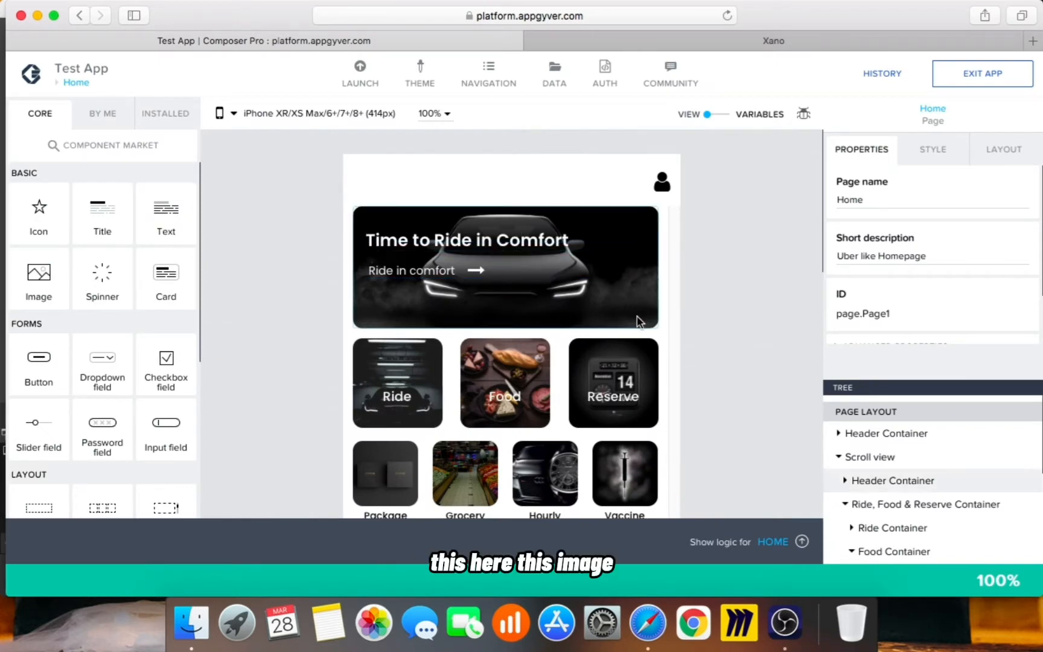
{"action": "left_click", "coordinate": [486, 245]}
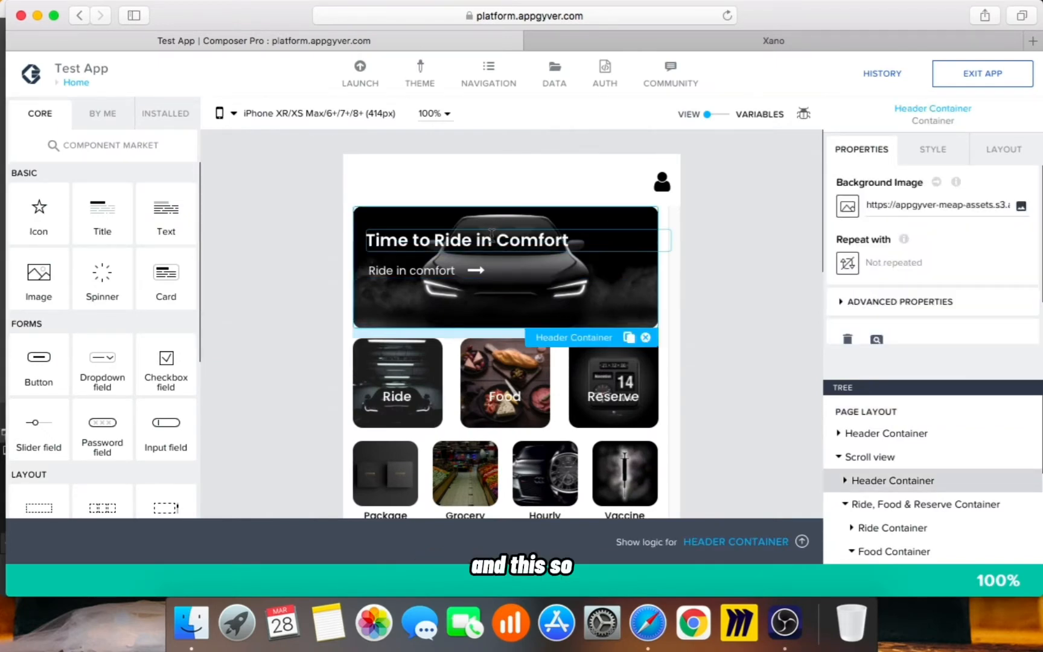
{"action": "left_click", "coordinate": [731, 379]}
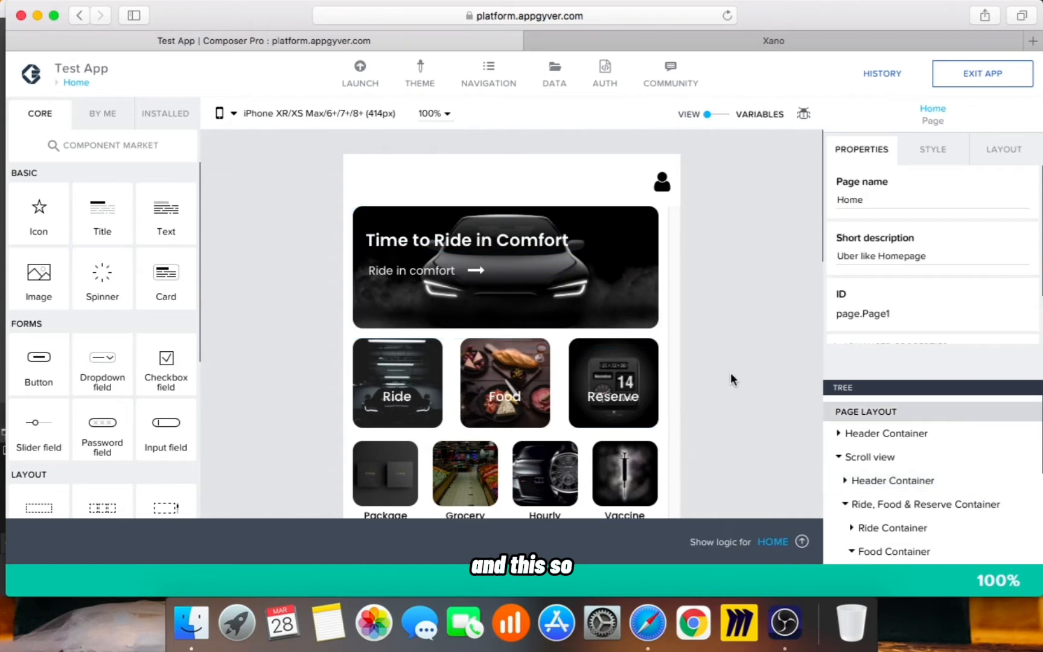
{"action": "scroll", "coordinate": [731, 377], "scroll_direction": "down", "scroll_amount": 1}
{"action": "scroll", "coordinate": [733, 374], "scroll_direction": "down", "scroll_amount": 5}
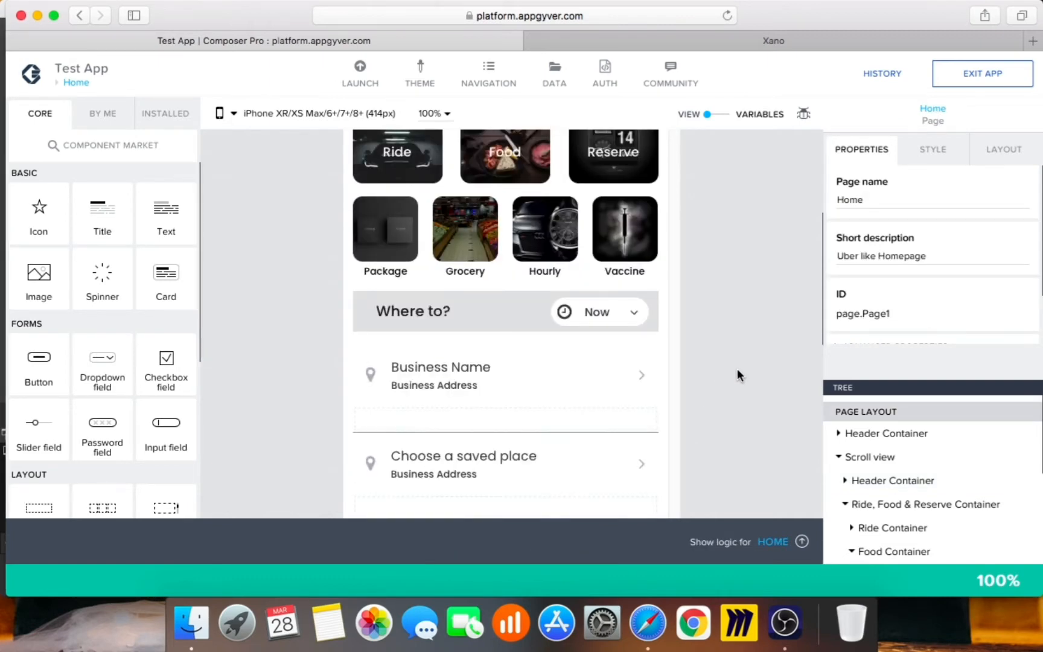
{"action": "scroll", "coordinate": [738, 370], "scroll_direction": "down", "scroll_amount": 5}
{"action": "scroll", "coordinate": [738, 370], "scroll_direction": "up", "scroll_amount": 5}
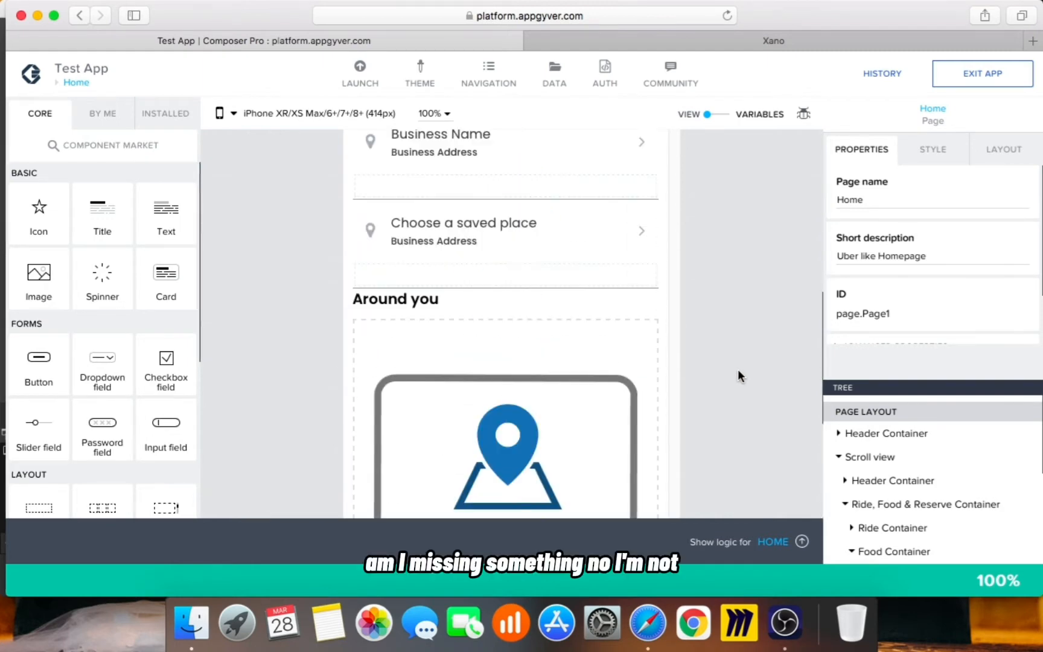
{"action": "scroll", "coordinate": [738, 369], "scroll_direction": "up", "scroll_amount": 5}
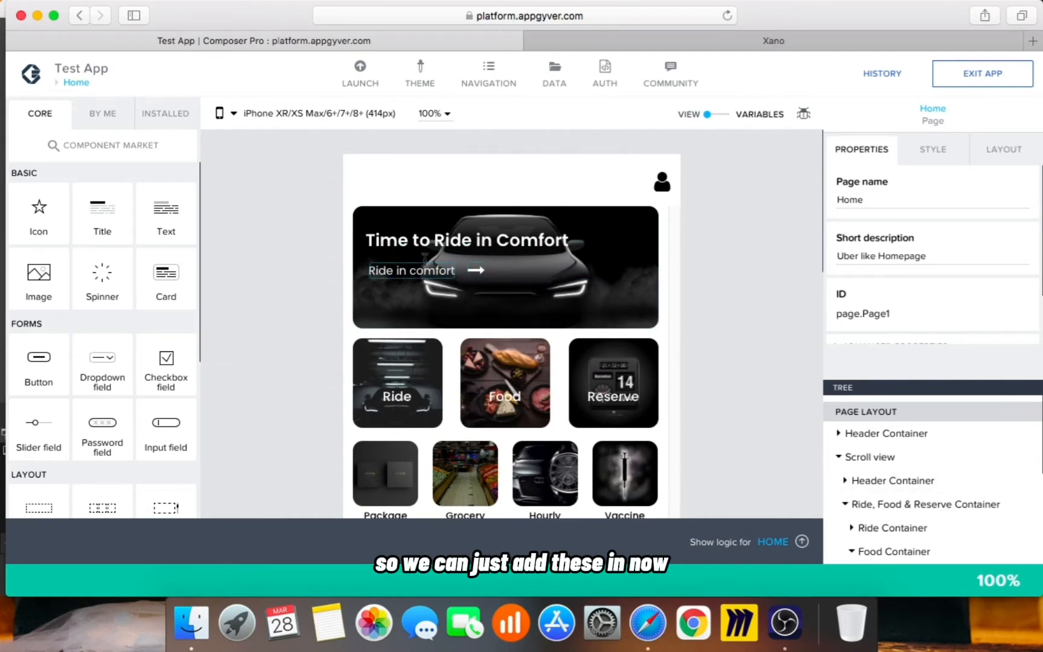
{"action": "left_click", "coordinate": [682, 40]}
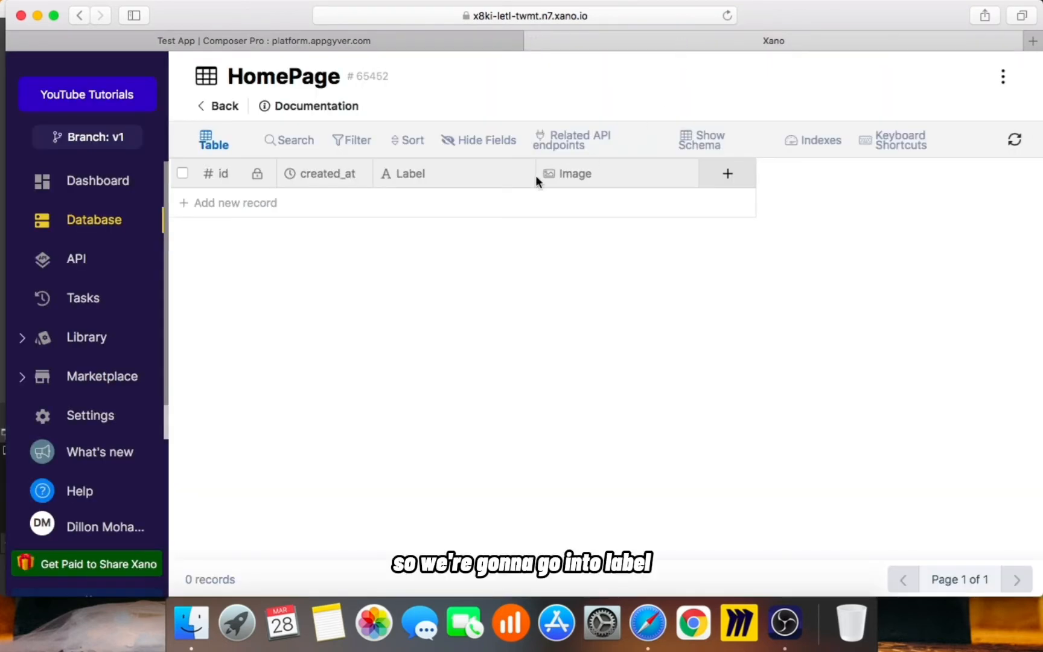
{"action": "left_click", "coordinate": [437, 38]}
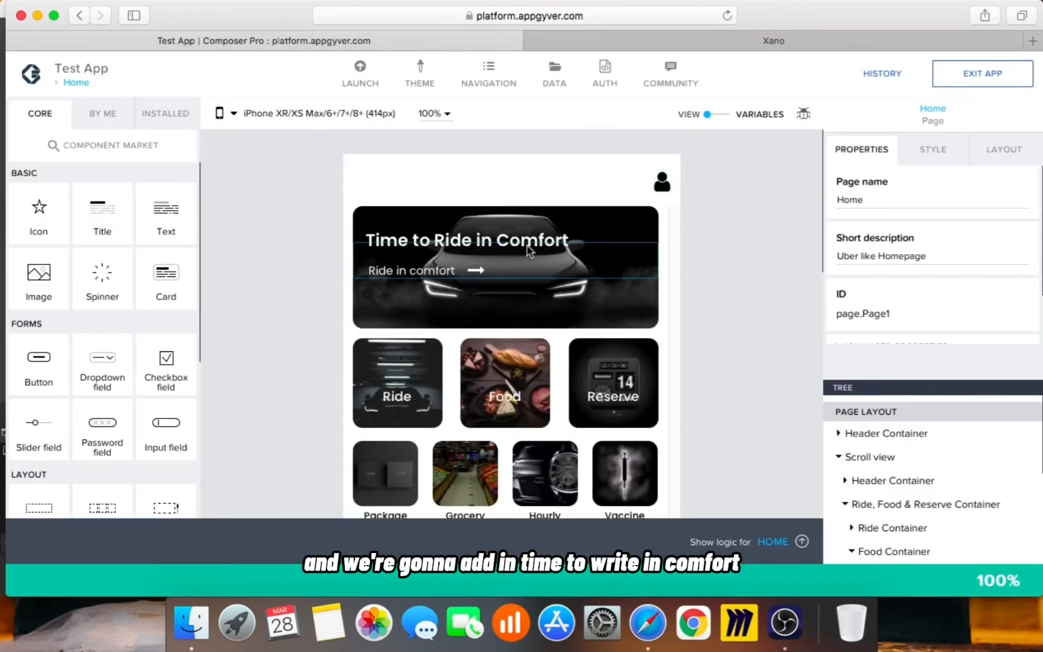
Step: Switch to Xano and add a first record to the HomePage table with the label Time to Ride in Comfort
{"action": "left_click", "coordinate": [701, 35]}
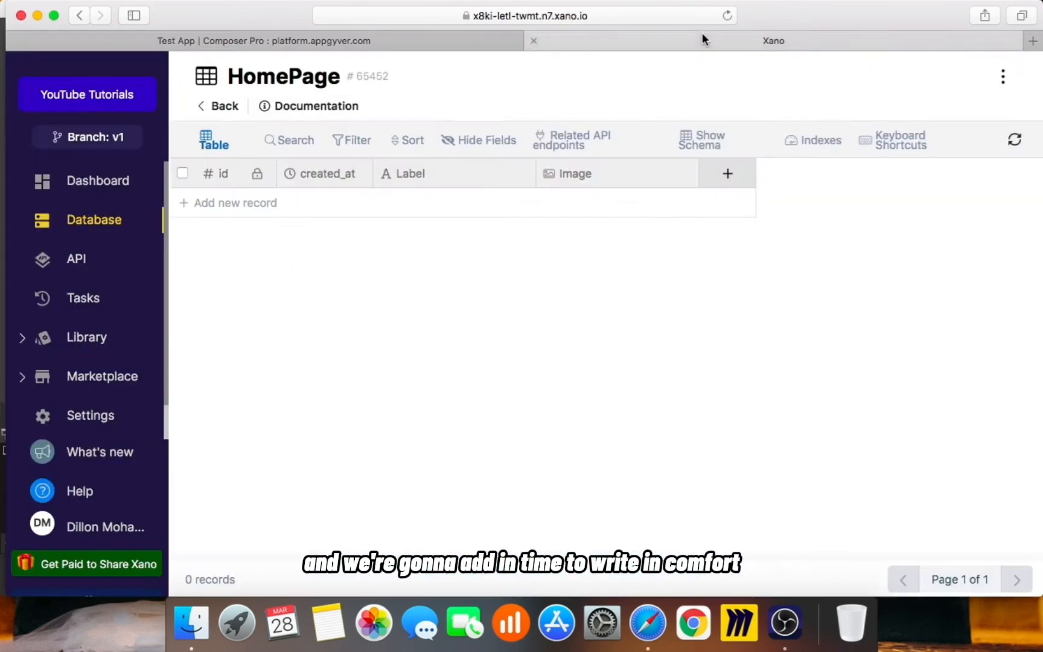
{"action": "left_click", "coordinate": [432, 201]}
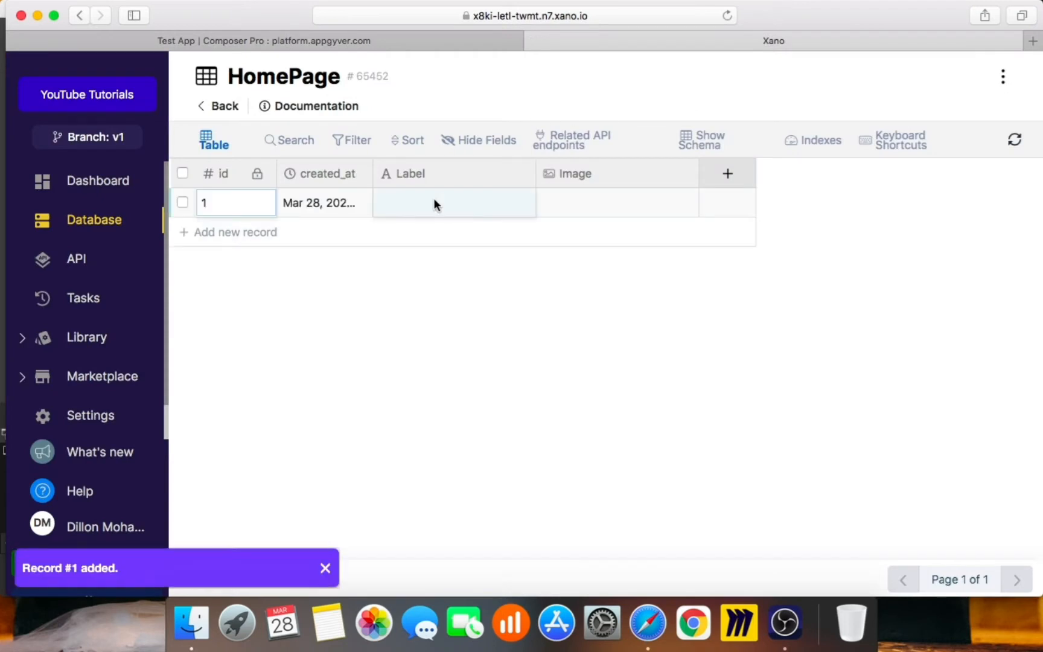
{"action": "left_click", "coordinate": [436, 197]}
{"action": "type", "text": "Time t"}
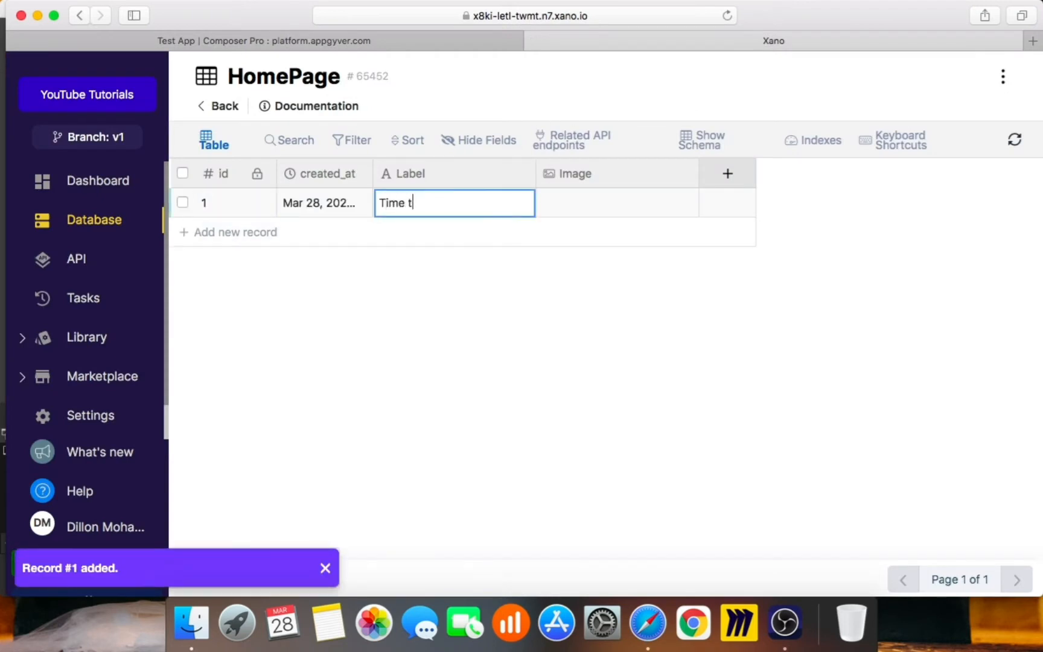
{"action": "type", "text": "o Rude in Comfort"}
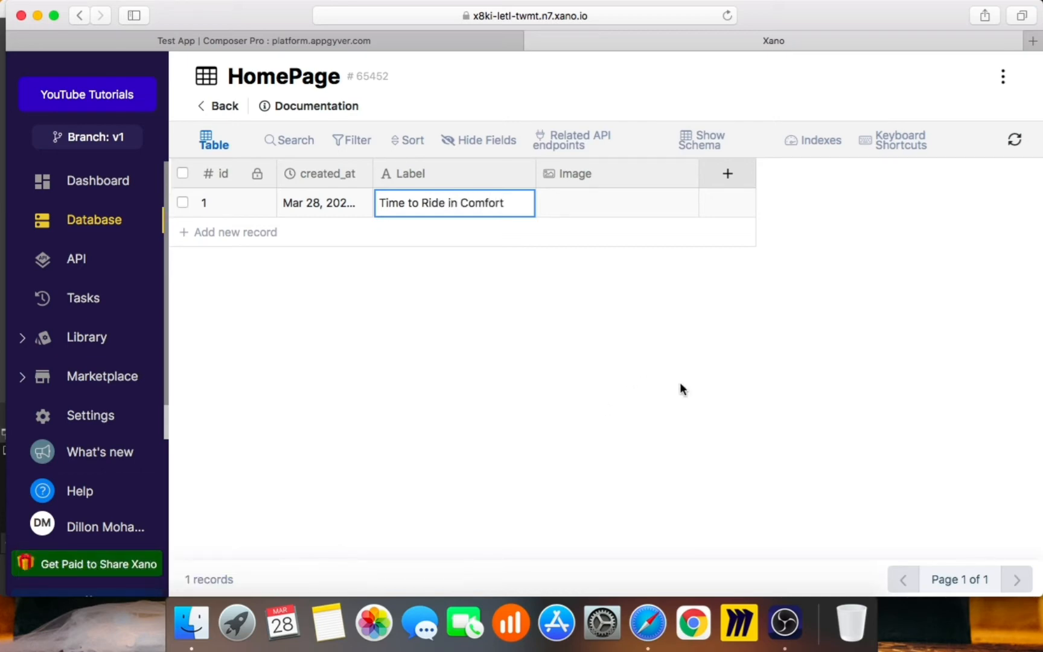
{"action": "left_click", "coordinate": [697, 399]}
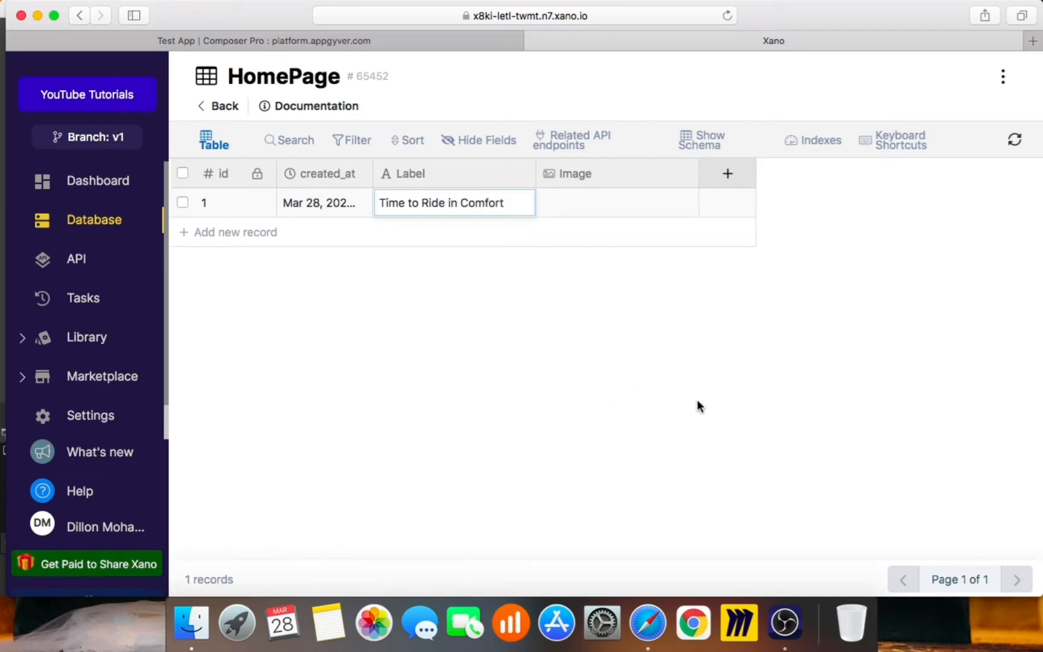
Step: Upload the uber app car head picture as the Image of the Time to Ride in Comfort record
{"action": "mouse_move", "coordinate": [624, 207]}
{"action": "left_click", "coordinate": [560, 204]}
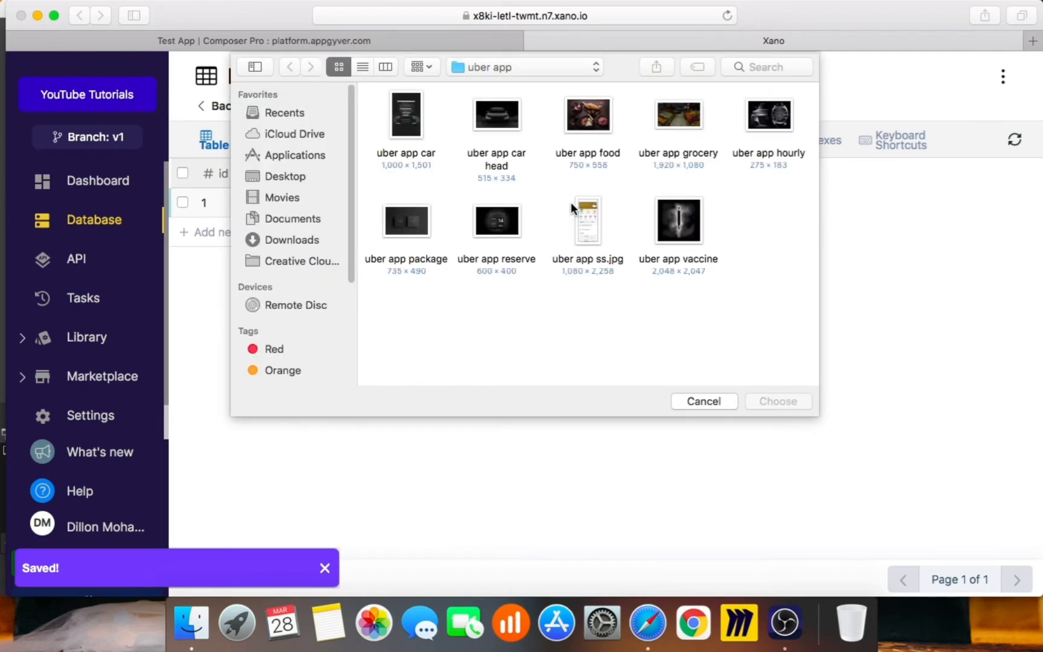
{"action": "double_click", "coordinate": [509, 118]}
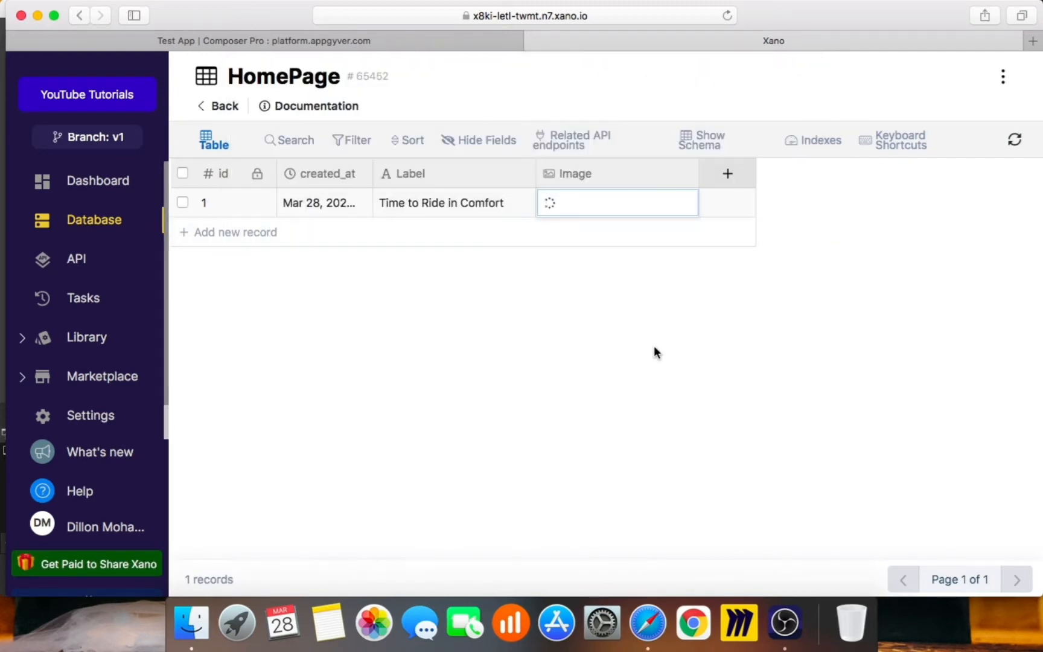
Step: Add a second HomePage record labelled Ride, checking the AppGyver Home page for the label
{"action": "left_click", "coordinate": [262, 244]}
{"action": "left_click", "coordinate": [480, 245]}
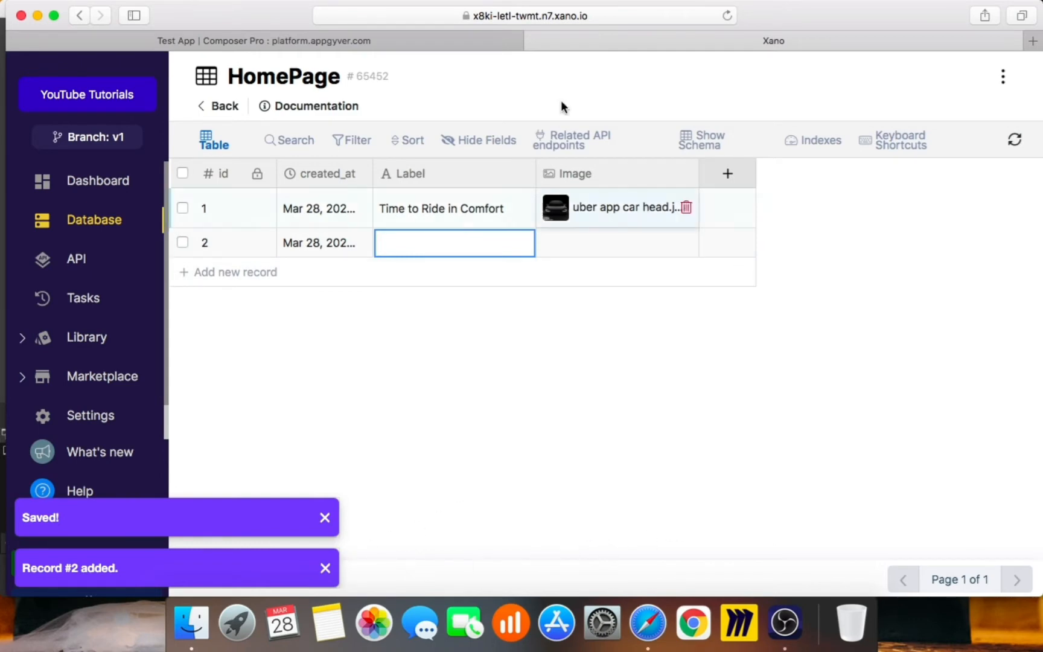
{"action": "left_click", "coordinate": [440, 40]}
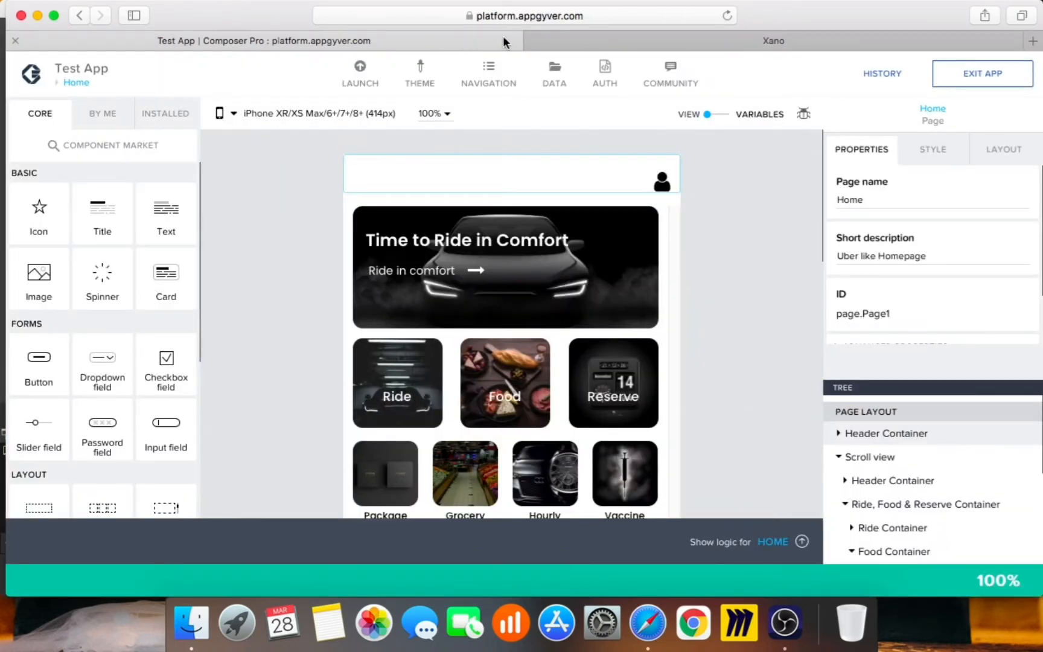
{"action": "left_click", "coordinate": [638, 32]}
{"action": "left_click", "coordinate": [372, 28]}
{"action": "left_click", "coordinate": [652, 43]}
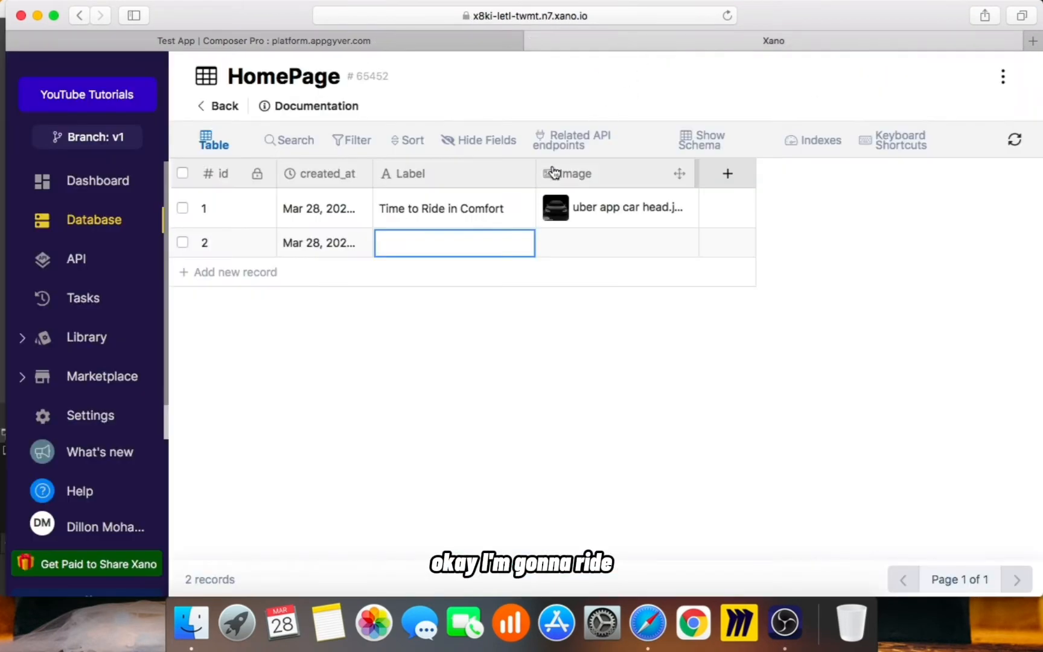
{"action": "type", "text": "Ride"}
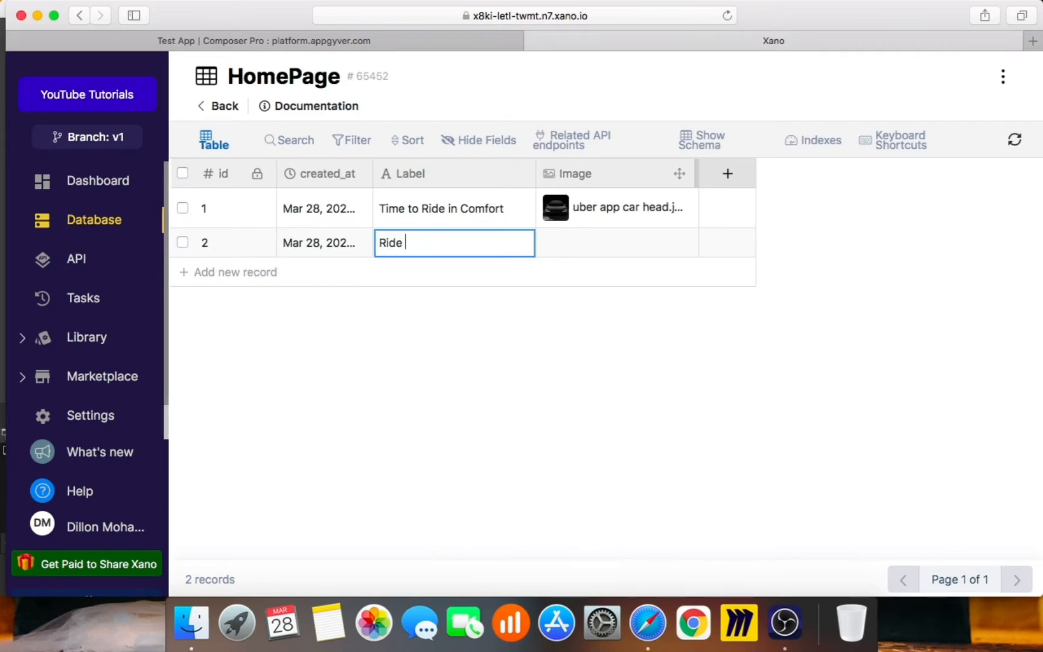
{"action": "left_click", "coordinate": [626, 394]}
Step: Upload the uber app car picture as the Image of the Ride record
{"action": "left_click", "coordinate": [562, 241]}
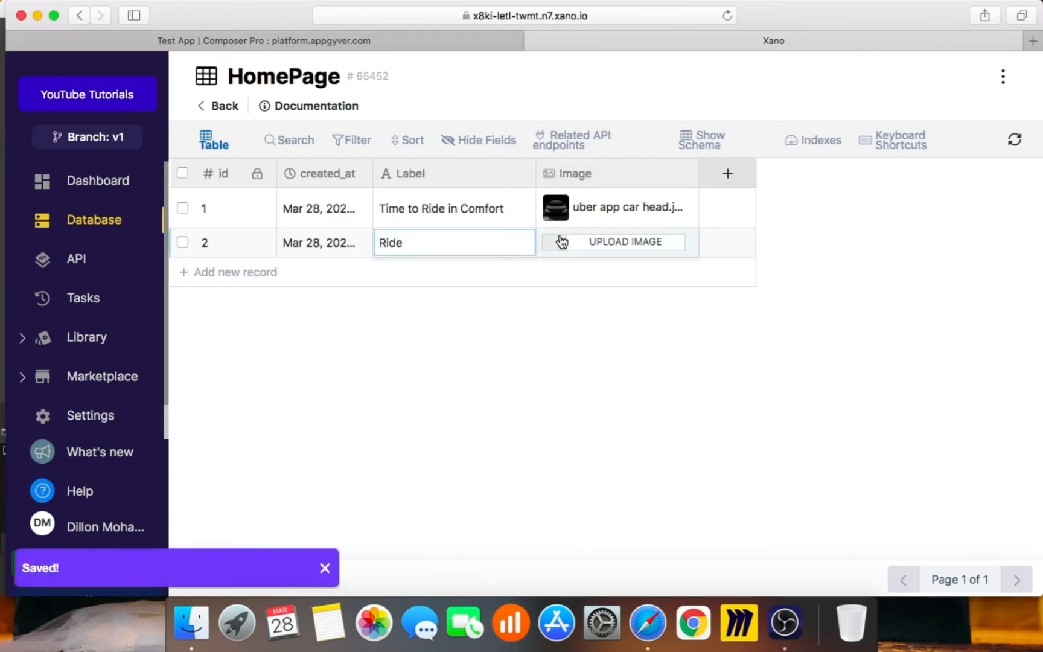
{"action": "left_click", "coordinate": [556, 241]}
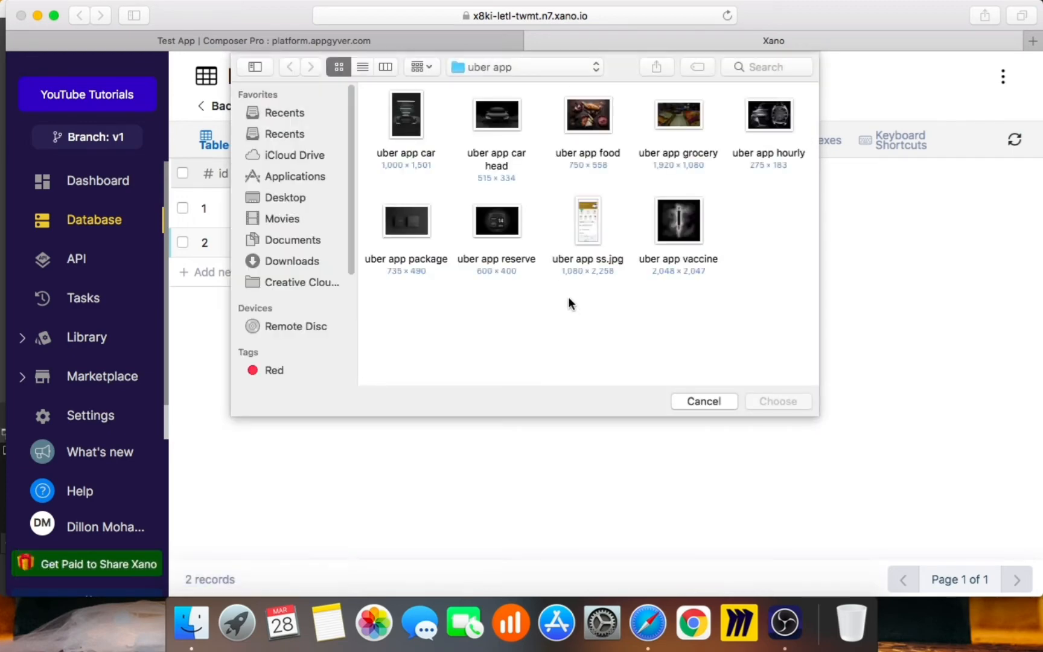
{"action": "double_click", "coordinate": [406, 123]}
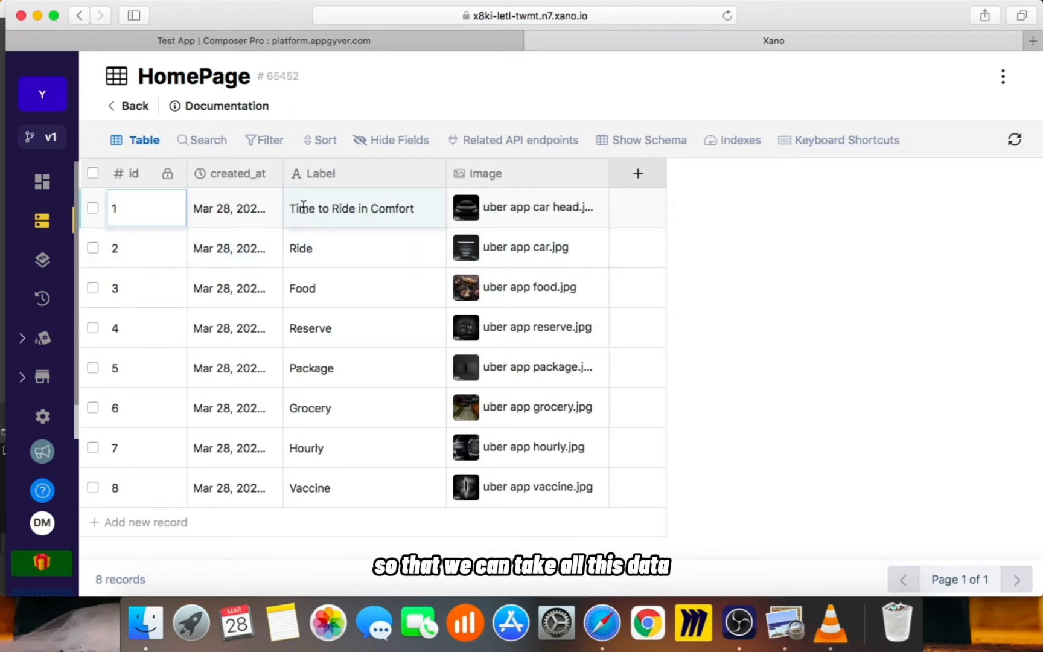
Step: Switch to AppGyver, close the data configurator to view the Home page, and return to the HomePage table in Xano
{"action": "left_click", "coordinate": [422, 38]}
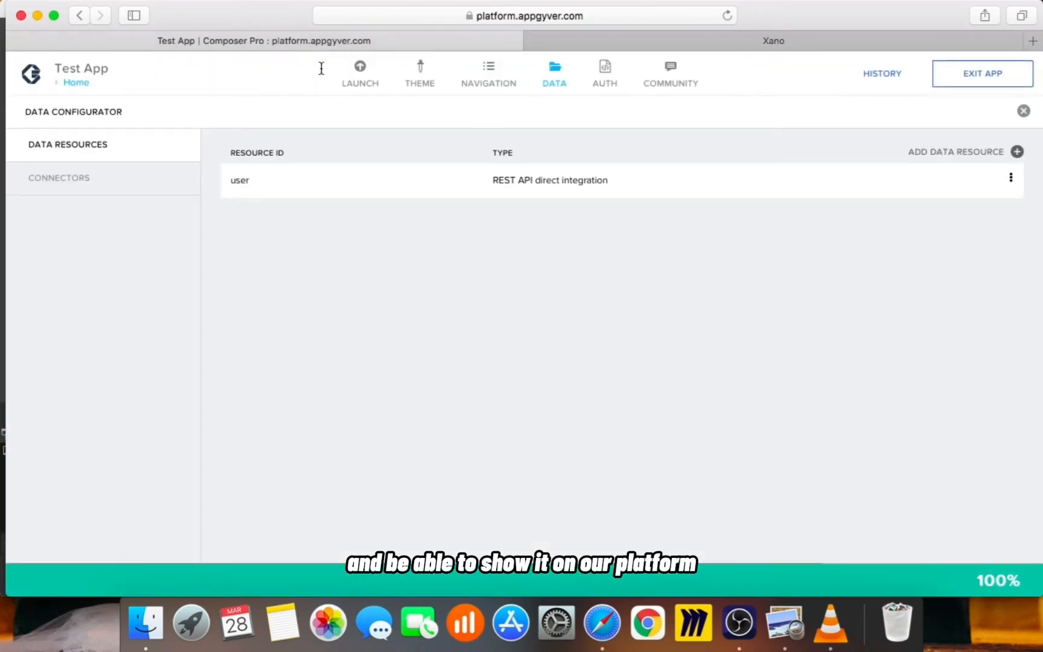
{"action": "left_click", "coordinate": [546, 68]}
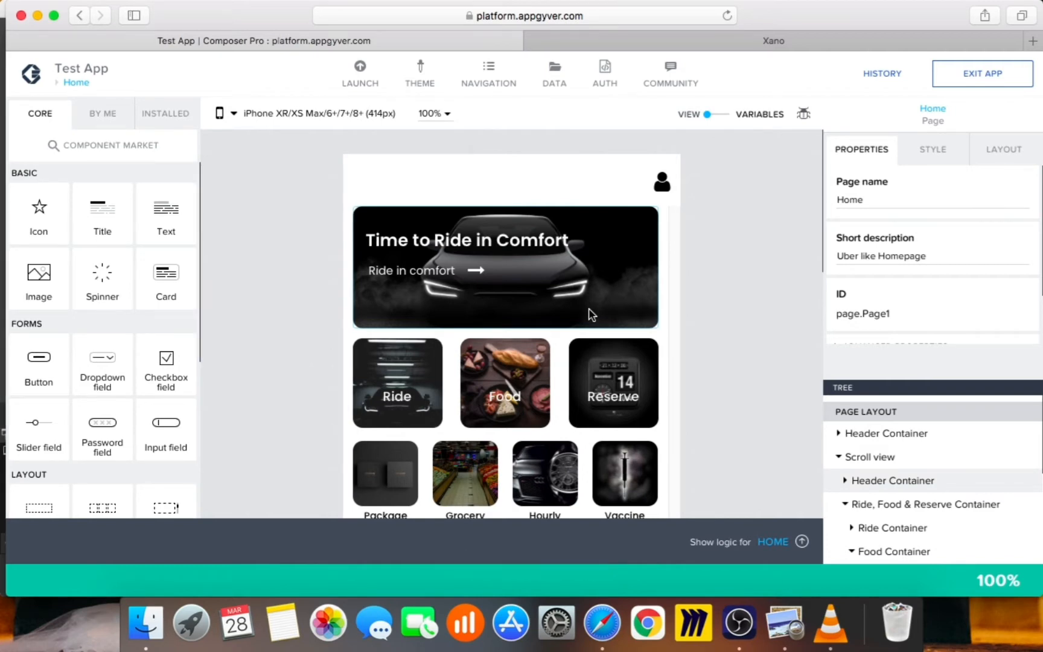
{"action": "left_click", "coordinate": [678, 39]}
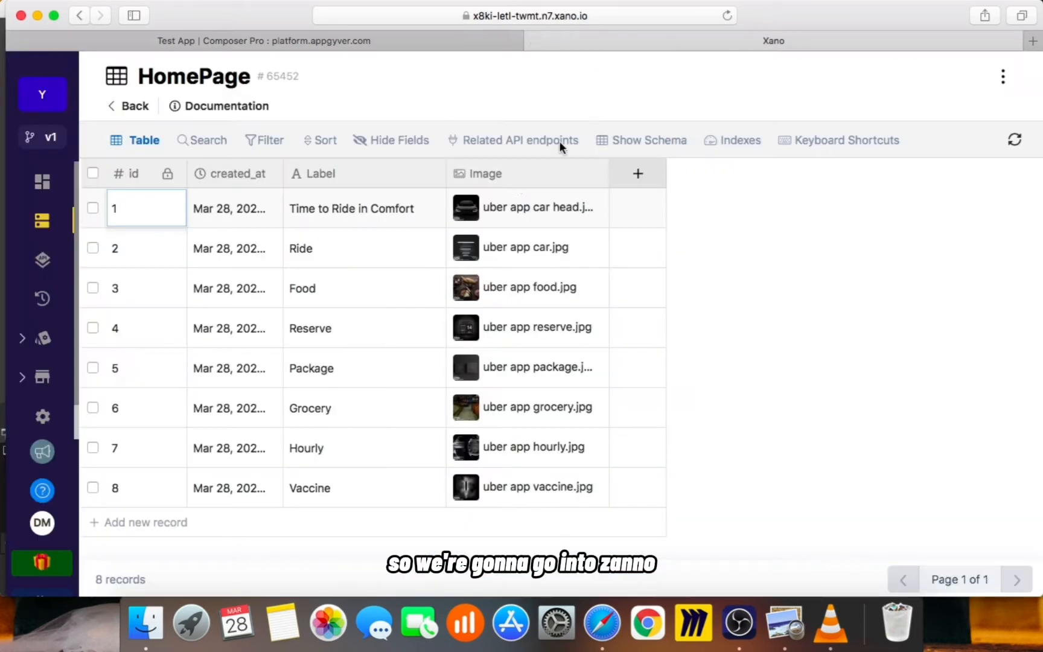
Step: Find the homepage endpoints in the Default API group and open the GET /homepage/{homepage_id} endpoint
{"action": "left_click", "coordinate": [42, 260]}
{"action": "scroll", "coordinate": [556, 331], "scroll_direction": "down", "scroll_amount": 3}
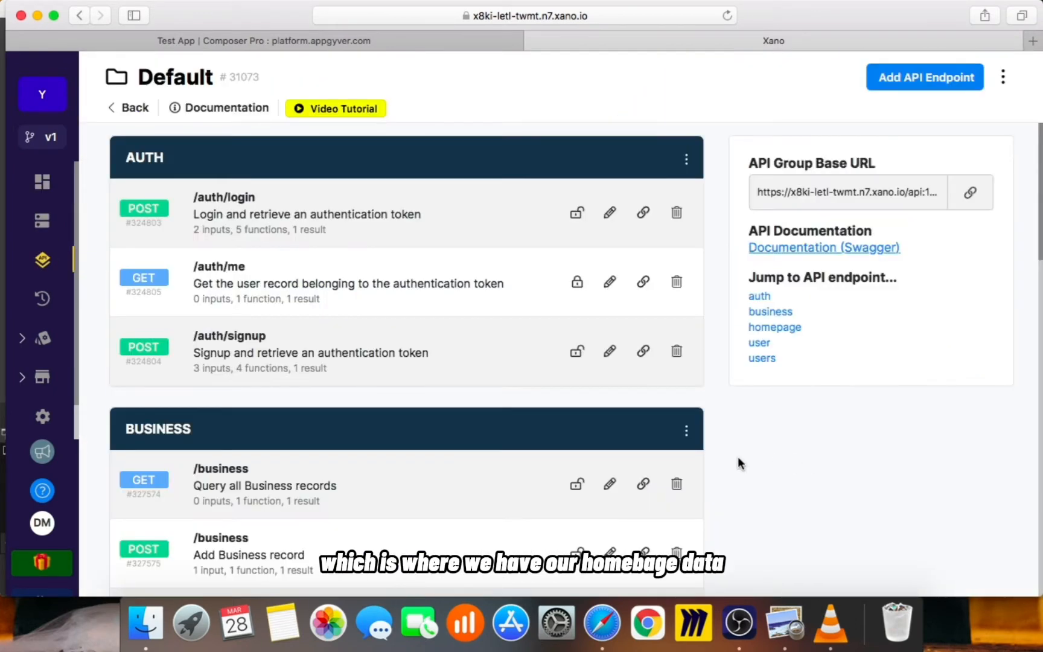
{"action": "scroll", "coordinate": [787, 507], "scroll_direction": "down", "scroll_amount": 10}
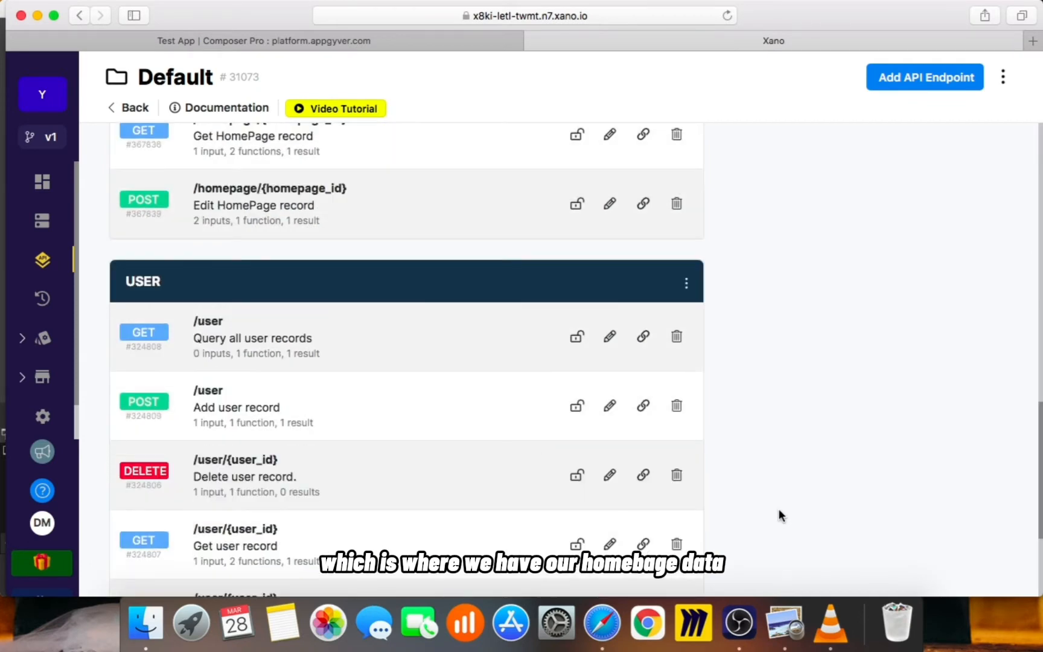
{"action": "scroll", "coordinate": [779, 515], "scroll_direction": "up", "scroll_amount": 4}
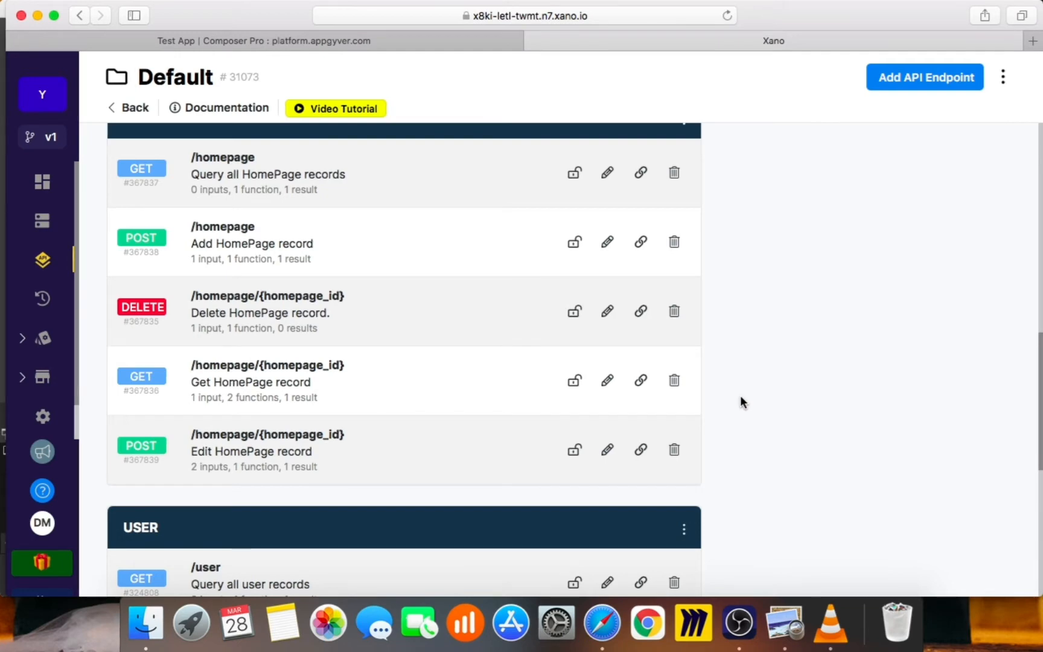
{"action": "left_click", "coordinate": [375, 411]}
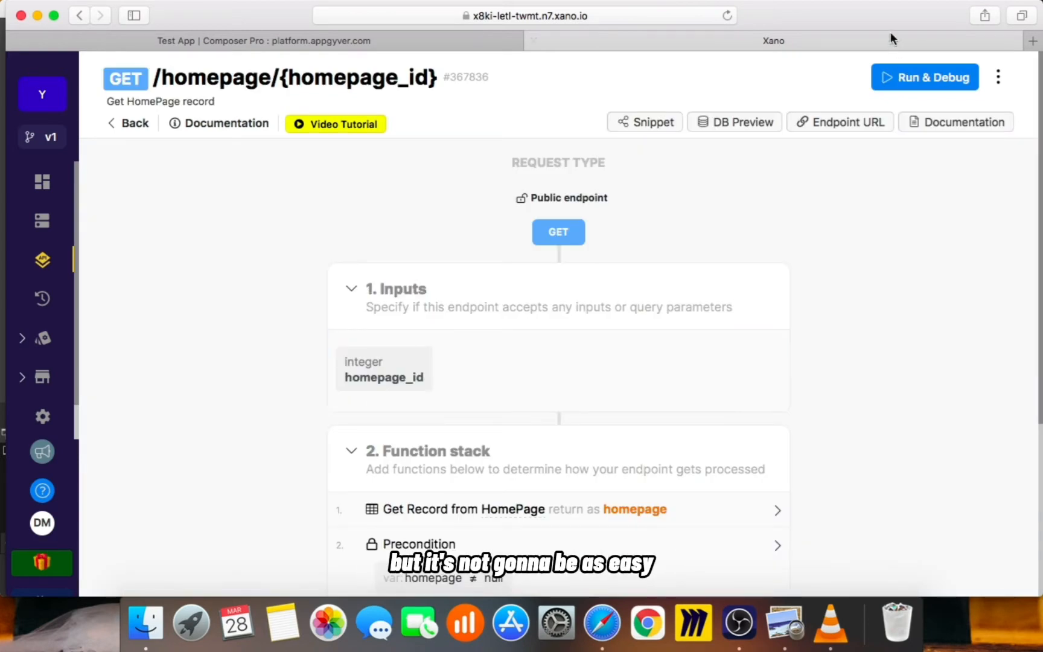
{"action": "scroll", "coordinate": [922, 408], "scroll_direction": "down", "scroll_amount": 2}
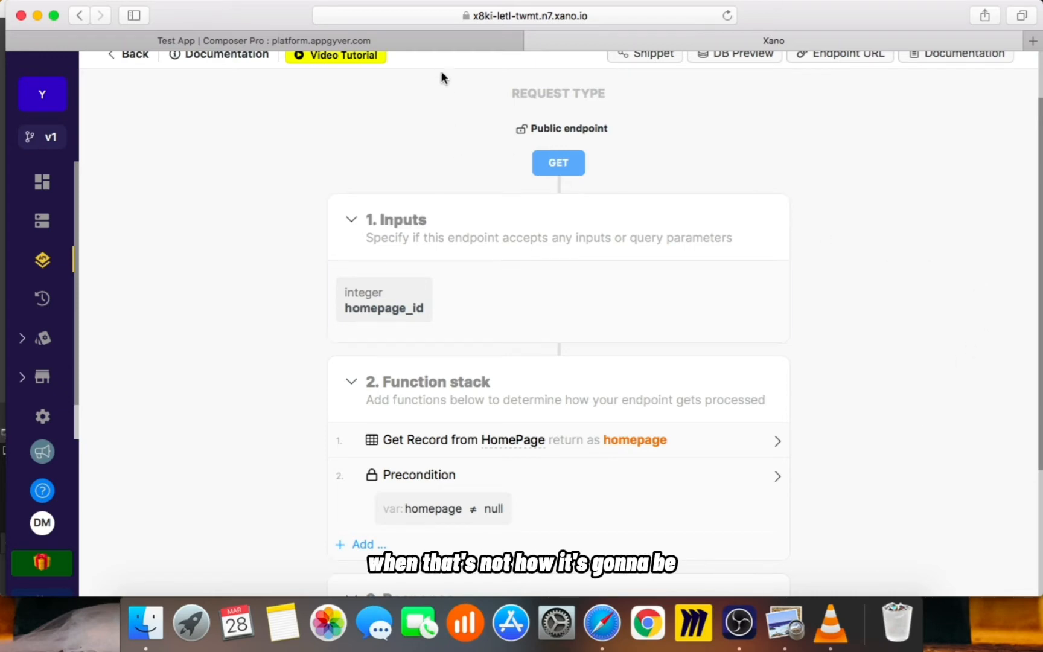
Step: Compare the AppGyver Home page tiles with the endpoint's inputs, function stack and response in Xano
{"action": "left_click", "coordinate": [445, 41]}
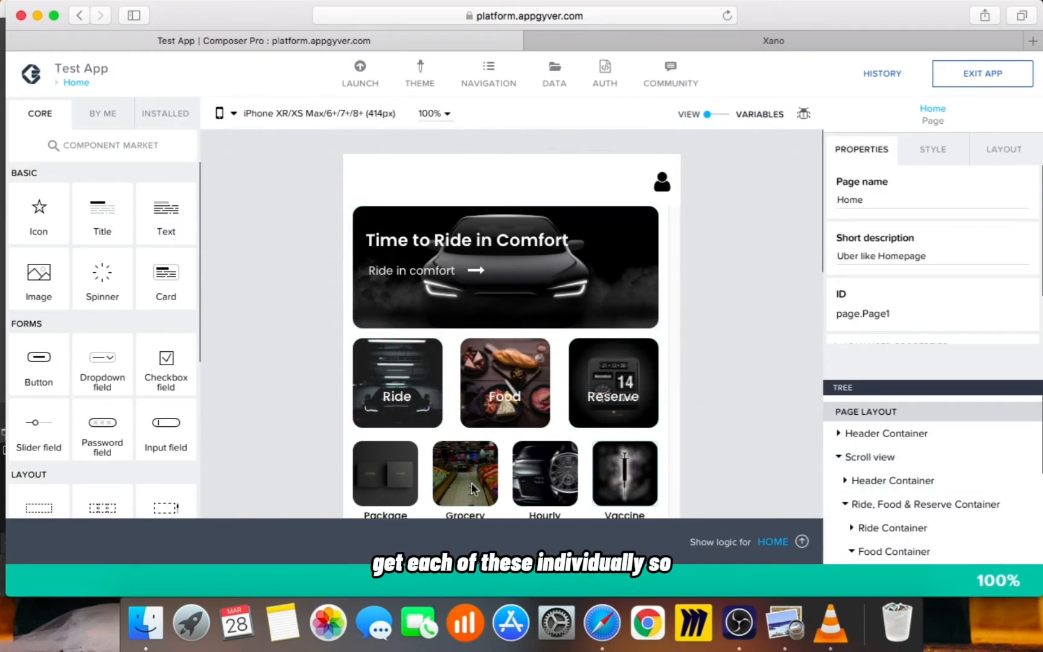
{"action": "left_click", "coordinate": [758, 41]}
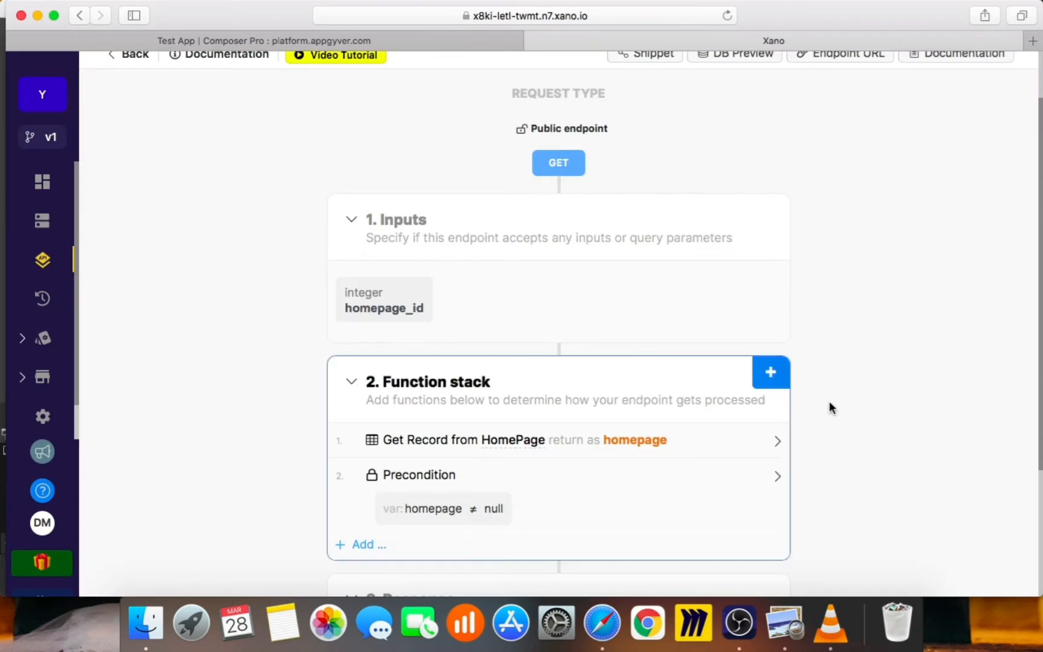
{"action": "scroll", "coordinate": [837, 404], "scroll_direction": "down", "scroll_amount": 3}
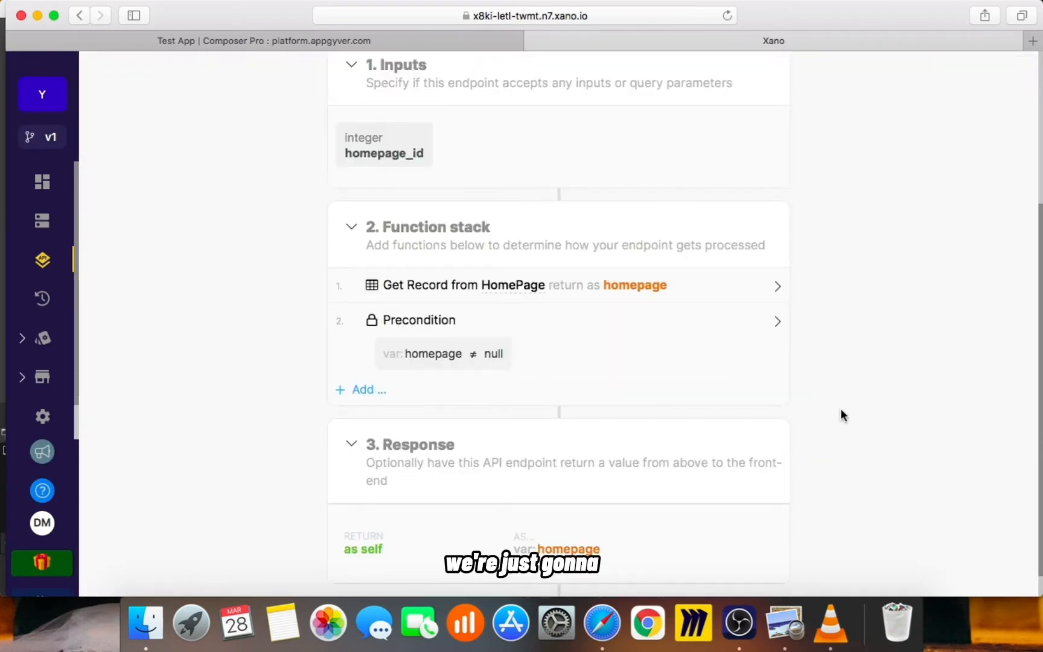
{"action": "scroll", "coordinate": [840, 393], "scroll_direction": "up", "scroll_amount": 3}
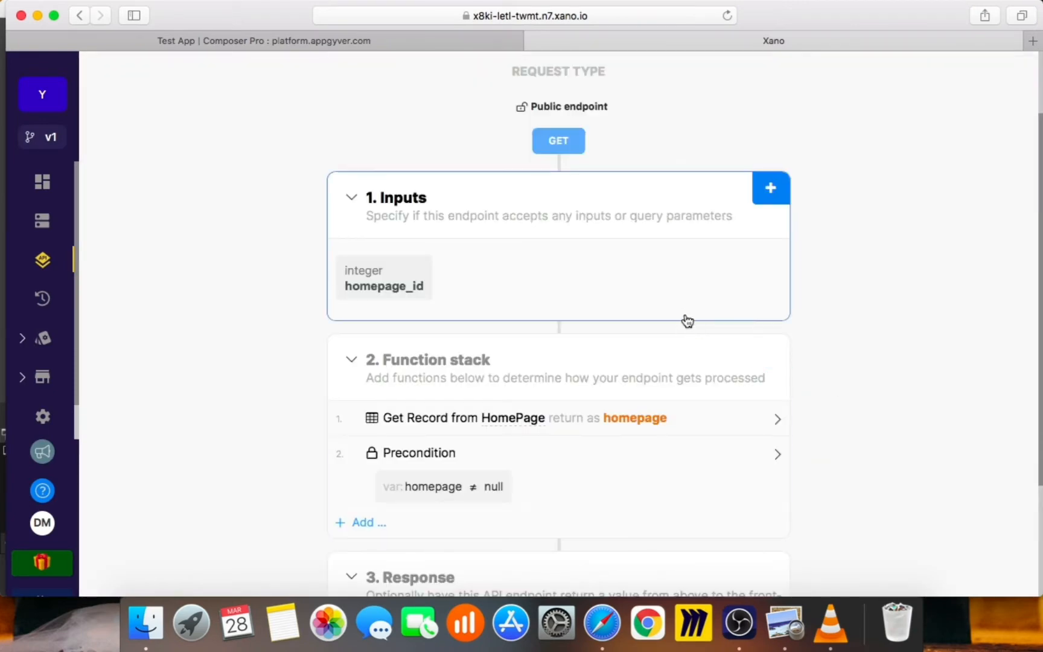
Step: Delete the homepage_id input from the GET /homepage/{homepage_id} endpoint
{"action": "left_click", "coordinate": [415, 303]}
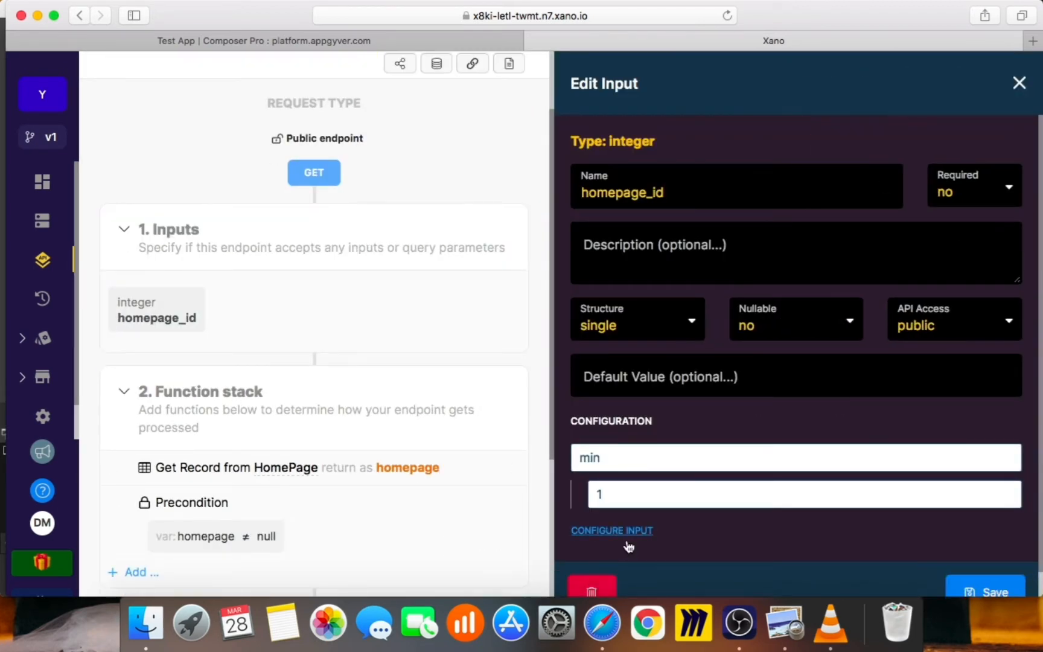
{"action": "left_click", "coordinate": [592, 589]}
{"action": "scroll", "coordinate": [182, 242], "scroll_direction": "up", "scroll_amount": 3}
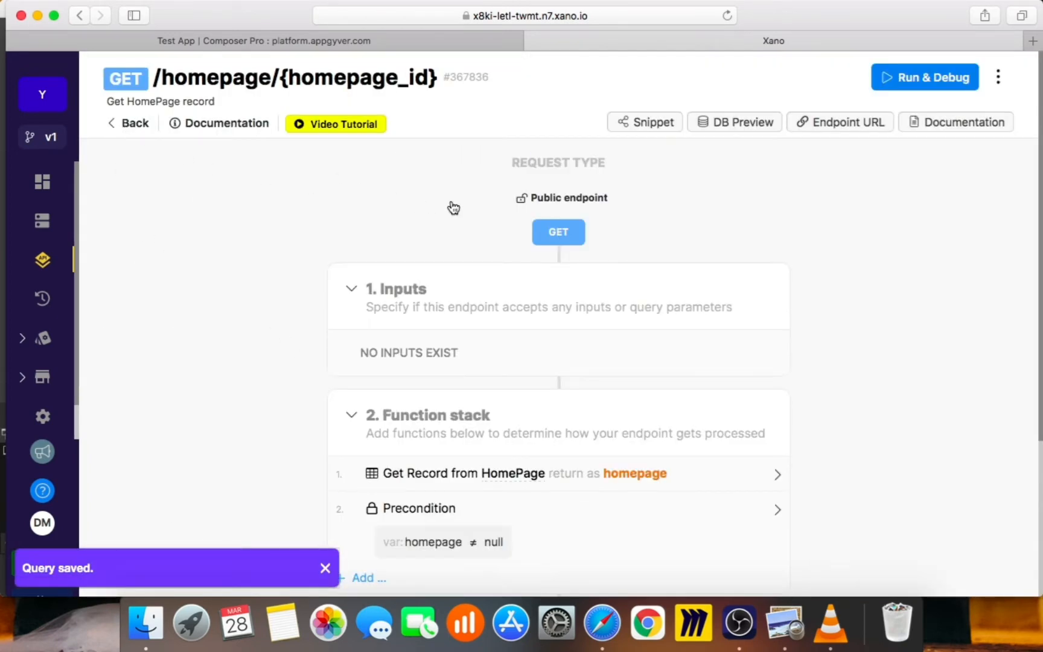
Step: Add the deleted homepage_id input back as a table reference to HomePage
{"action": "left_click", "coordinate": [771, 277]}
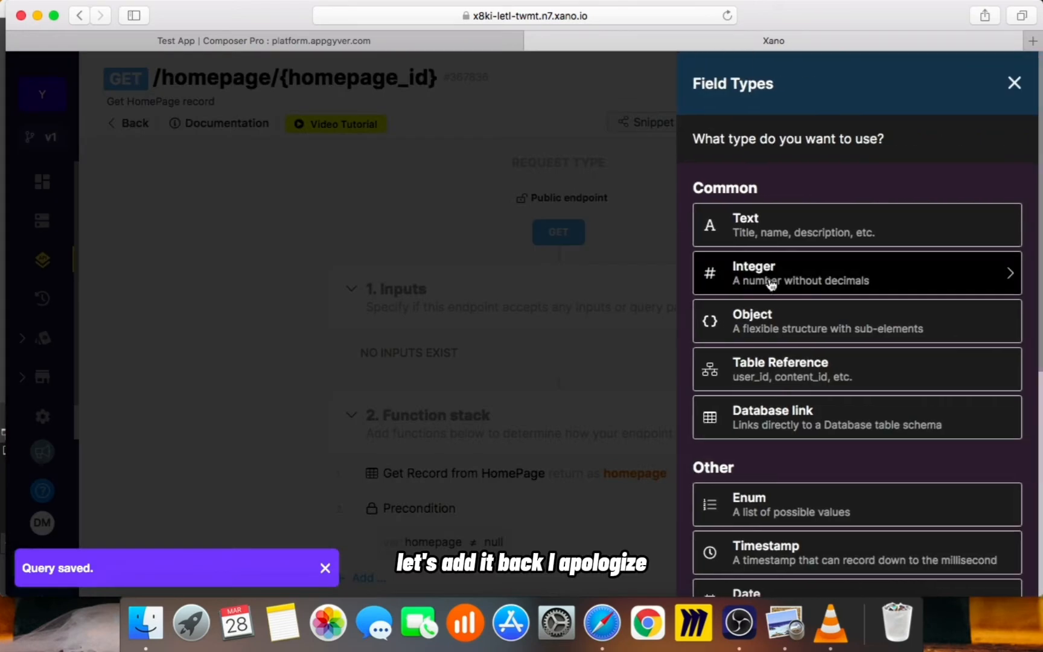
{"action": "left_click", "coordinate": [777, 377]}
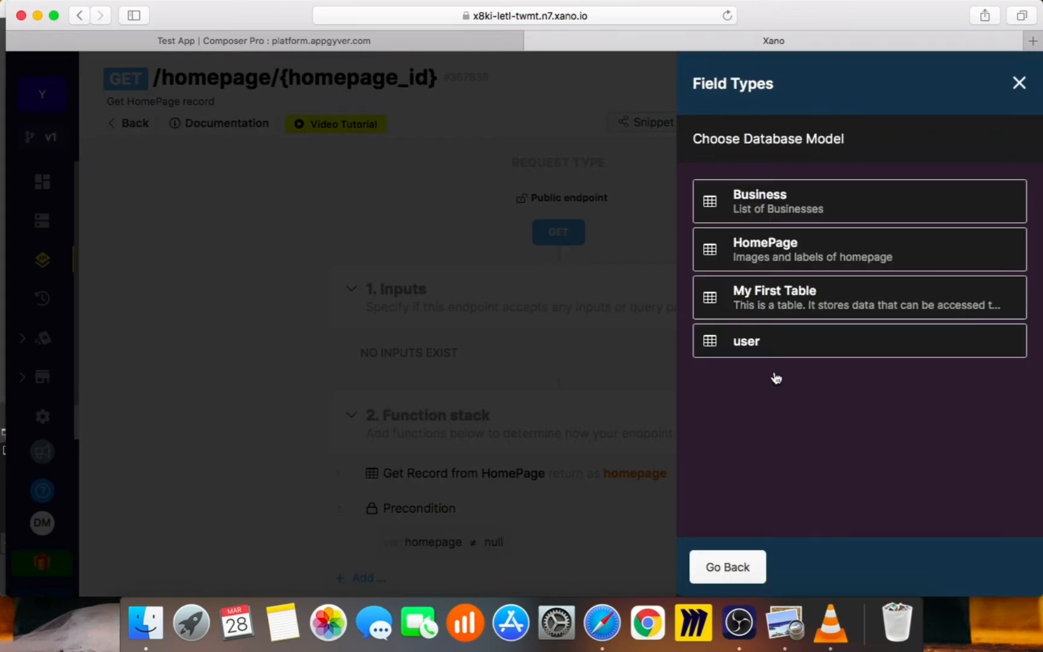
{"action": "left_click", "coordinate": [812, 246]}
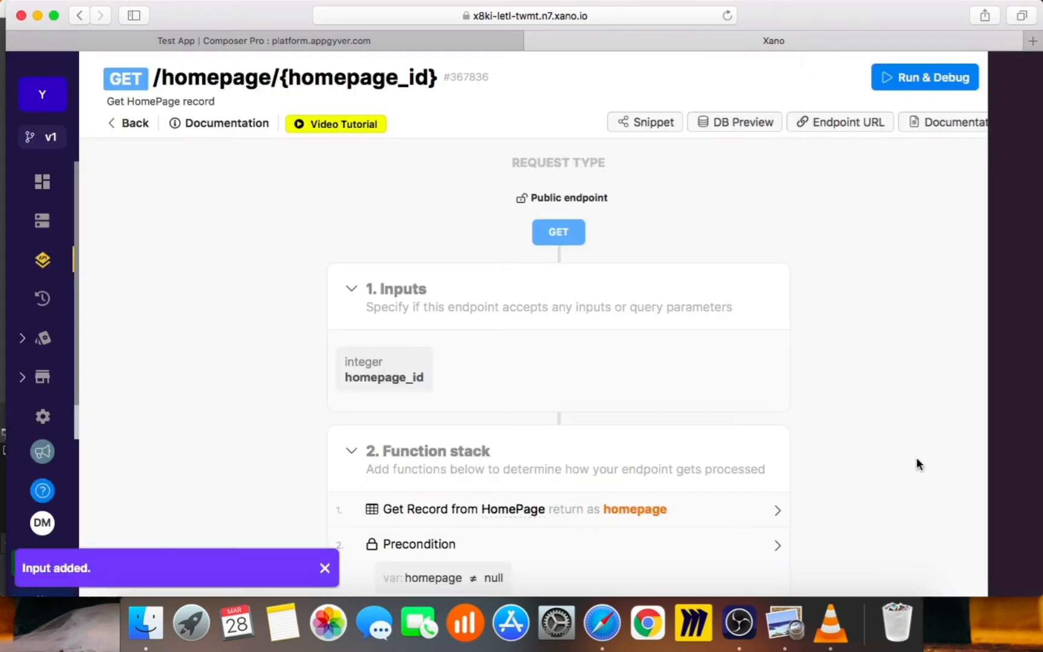
Step: Create a GET endpoint named HomepageALL from scratch in the Default API group, with authentication disabled
{"action": "left_click", "coordinate": [120, 124]}
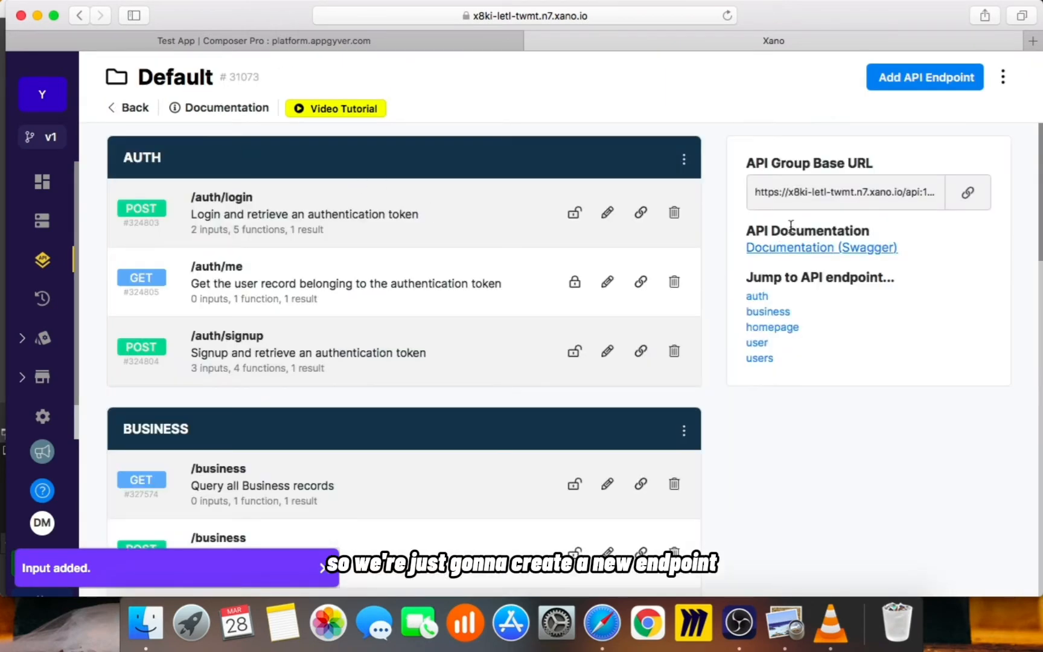
{"action": "left_click", "coordinate": [900, 85]}
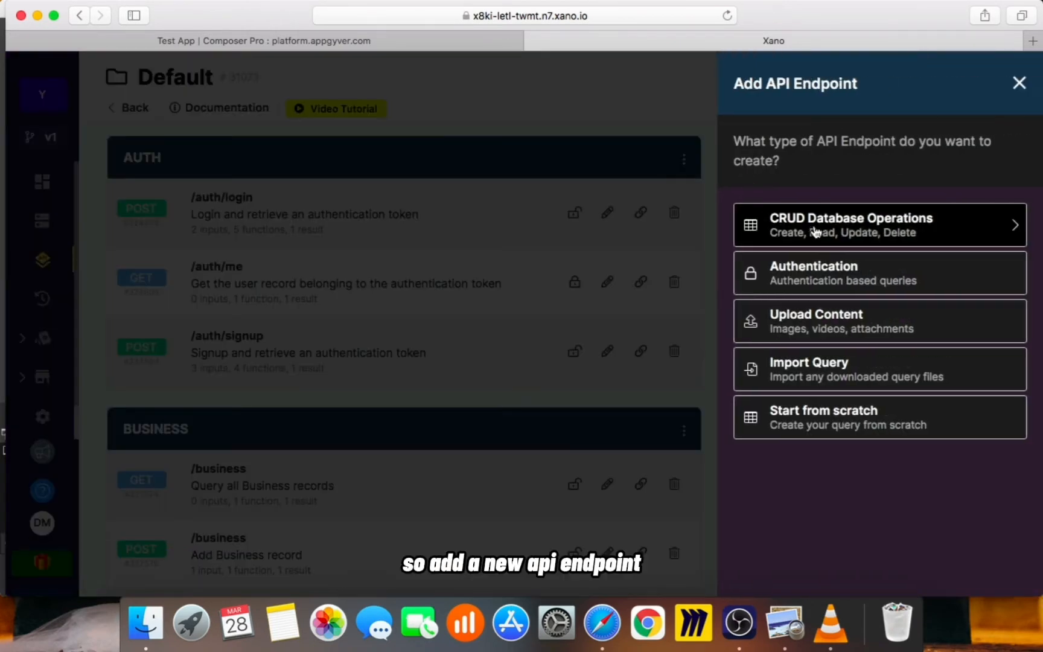
{"action": "left_click", "coordinate": [832, 437]}
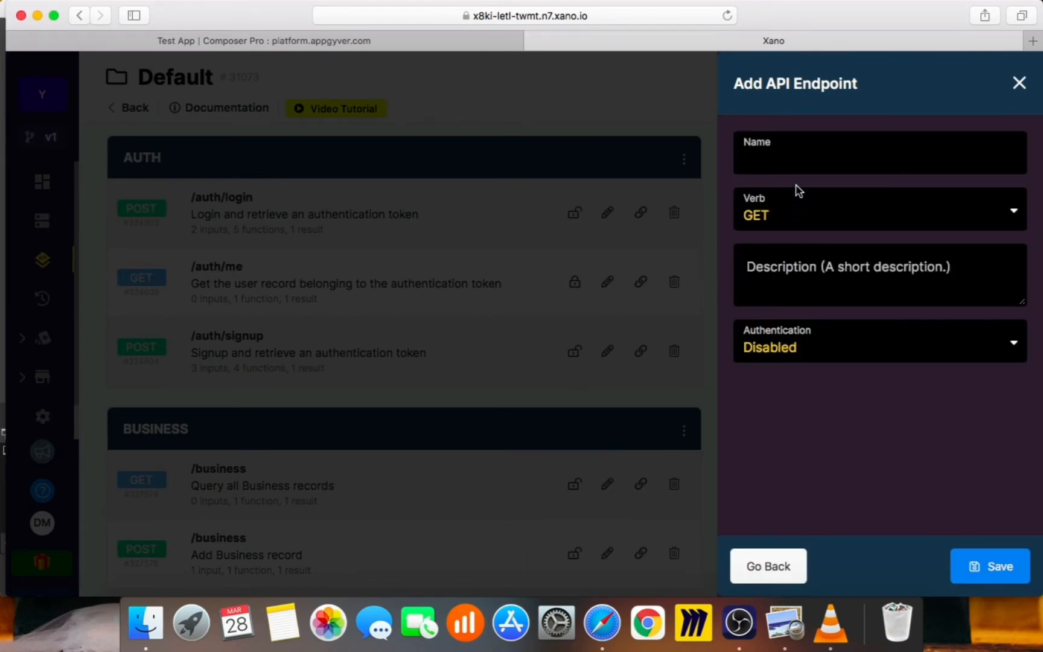
{"action": "type", "text": "Hom"}
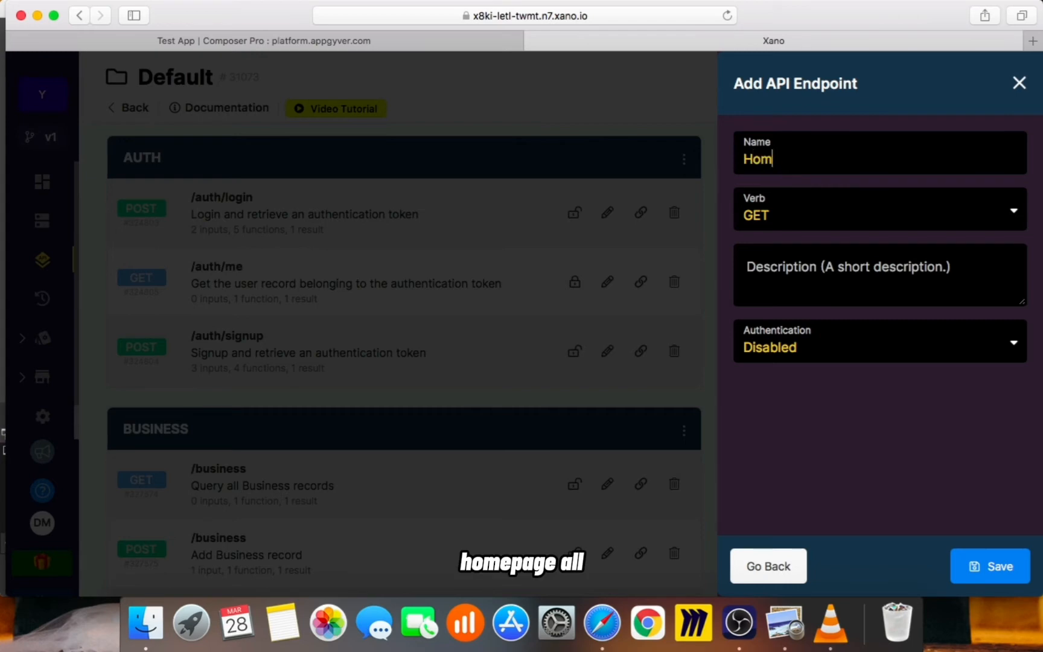
{"action": "type", "text": "epageALL"}
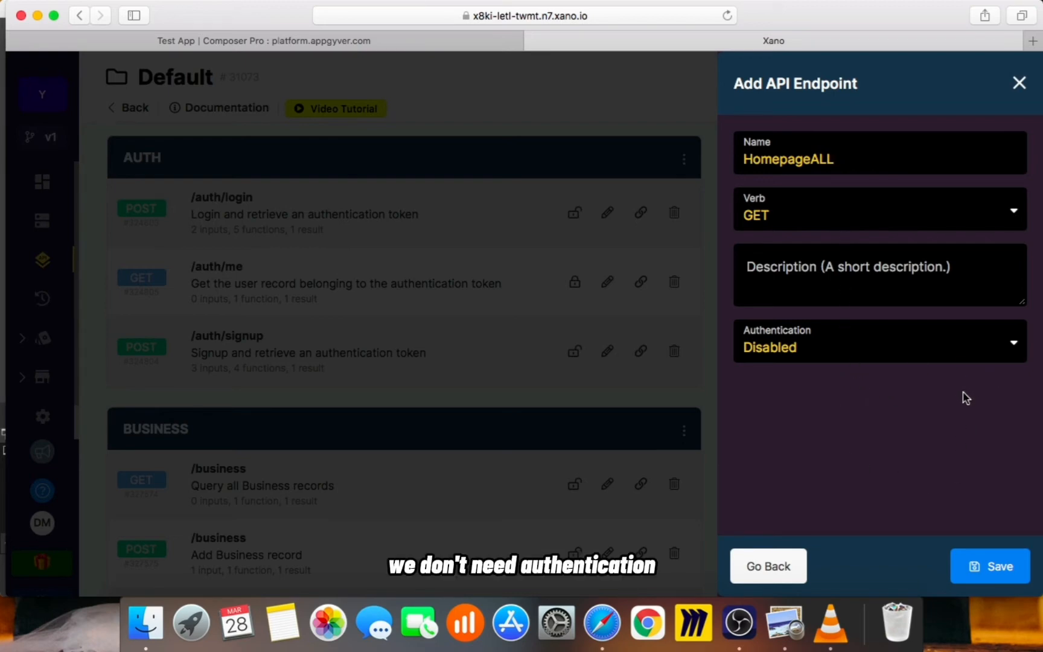
{"action": "left_click", "coordinate": [994, 550]}
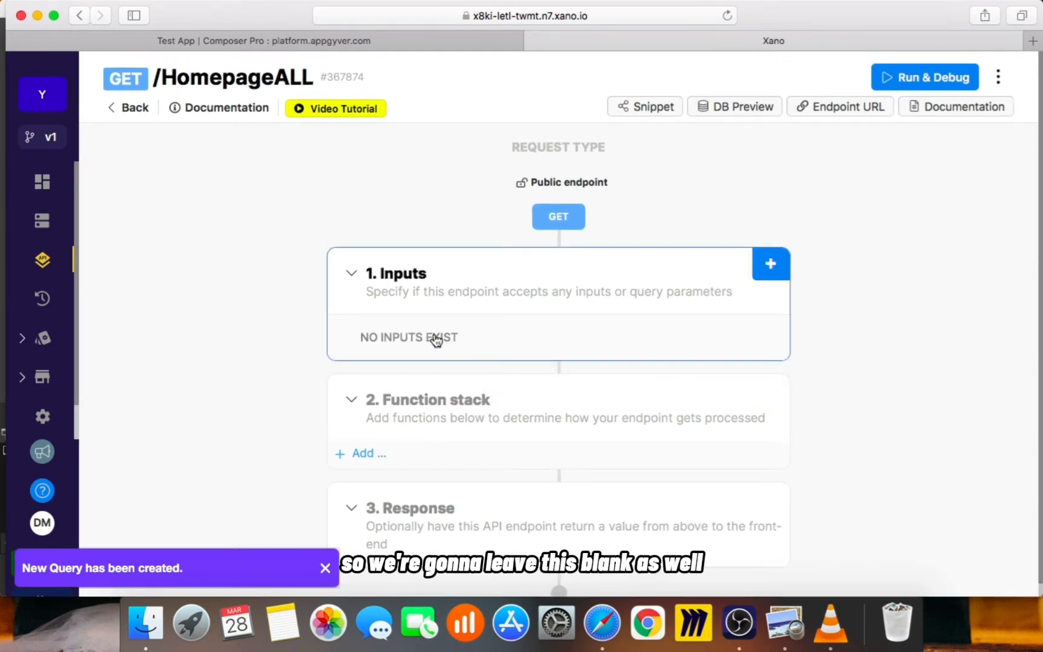
Step: Add a Get Record database request on the HomePage table to the HomepageALL function stack
{"action": "left_click", "coordinate": [375, 456]}
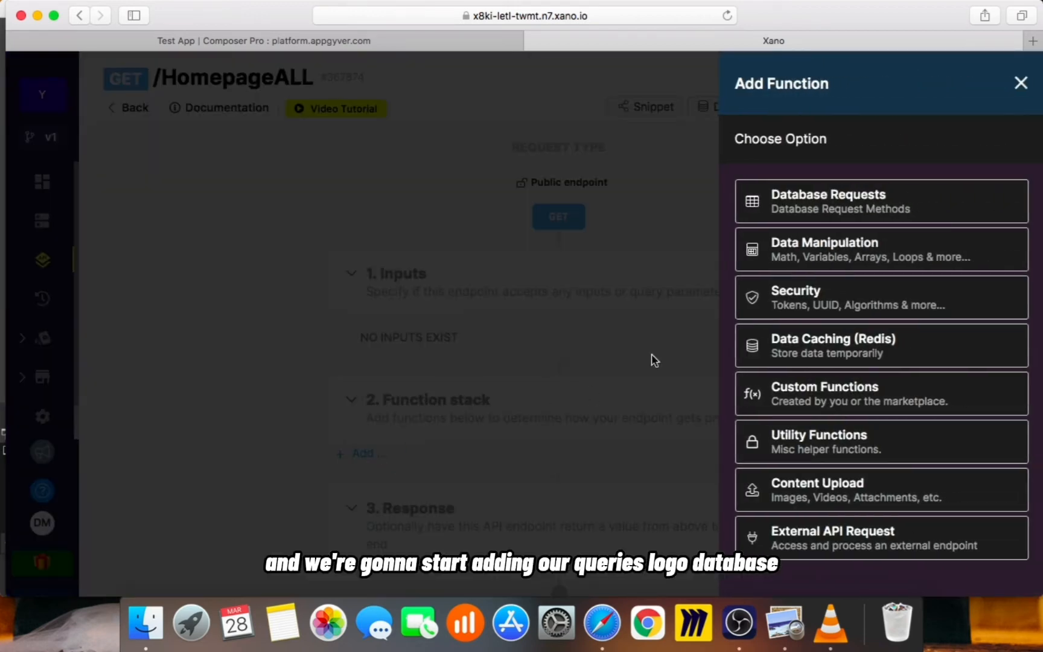
{"action": "left_click", "coordinate": [910, 205]}
{"action": "left_click", "coordinate": [873, 251]}
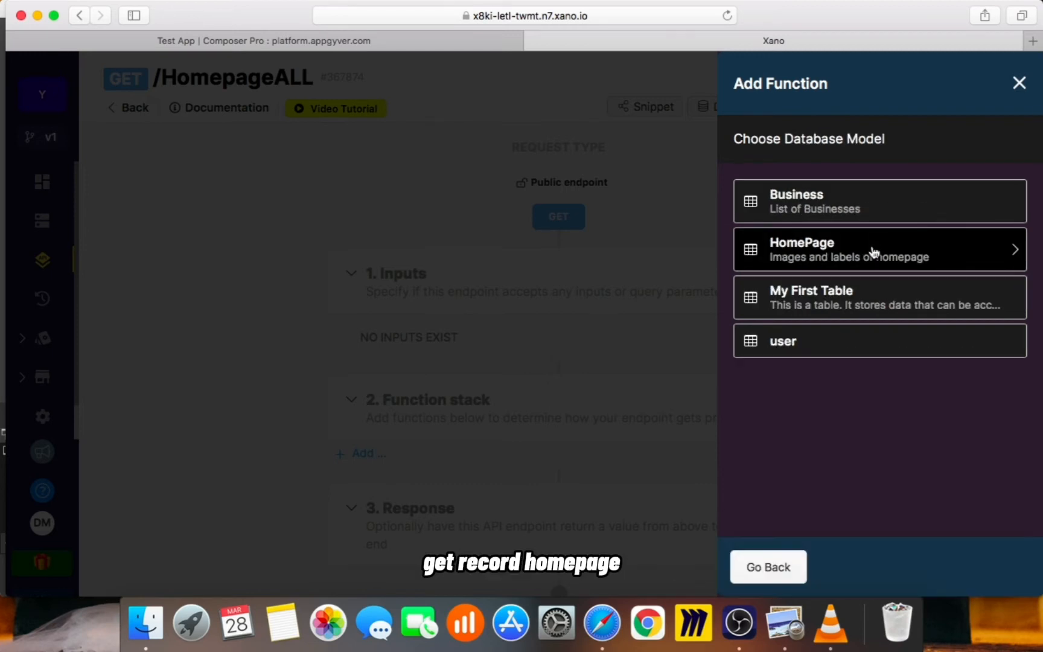
{"action": "left_click", "coordinate": [852, 247]}
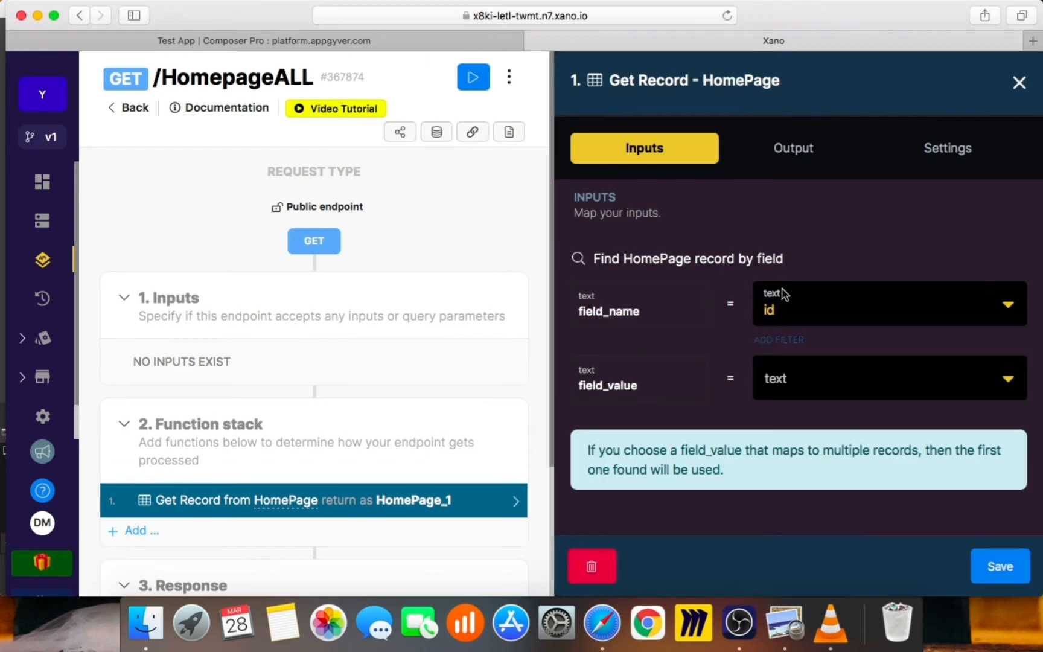
Step: Name the Get Record output variable RideInComfort, after the Ride in Comfort banner on the AppGyver Home page
{"action": "left_click", "coordinate": [795, 152]}
{"action": "scroll", "coordinate": [851, 382], "scroll_direction": "down", "scroll_amount": 2}
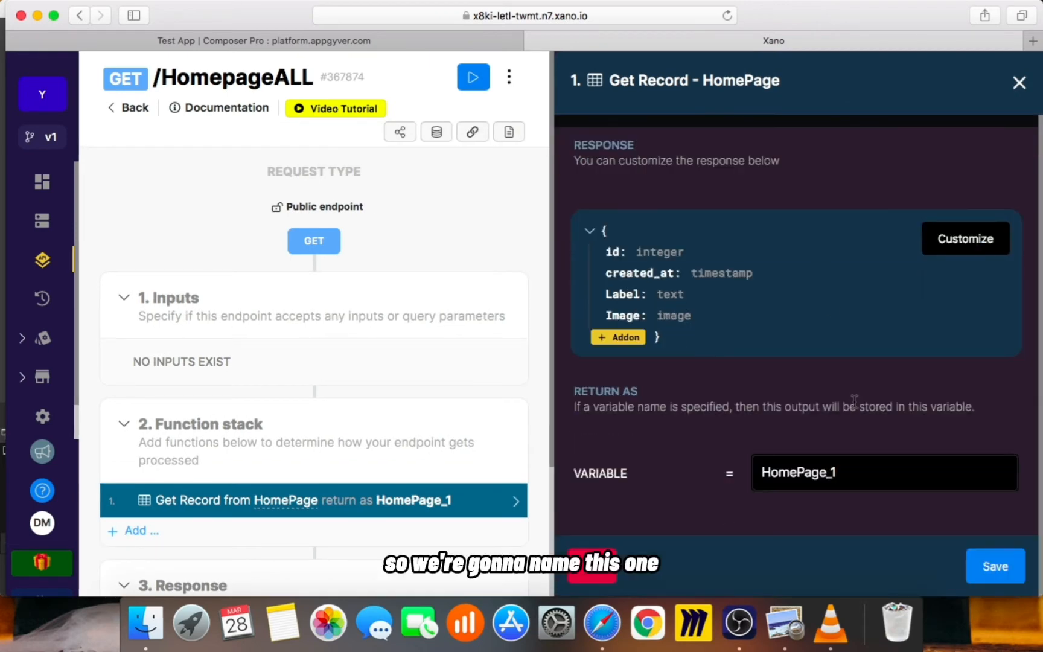
{"action": "left_click", "coordinate": [849, 472]}
{"action": "double_click", "coordinate": [836, 473]}
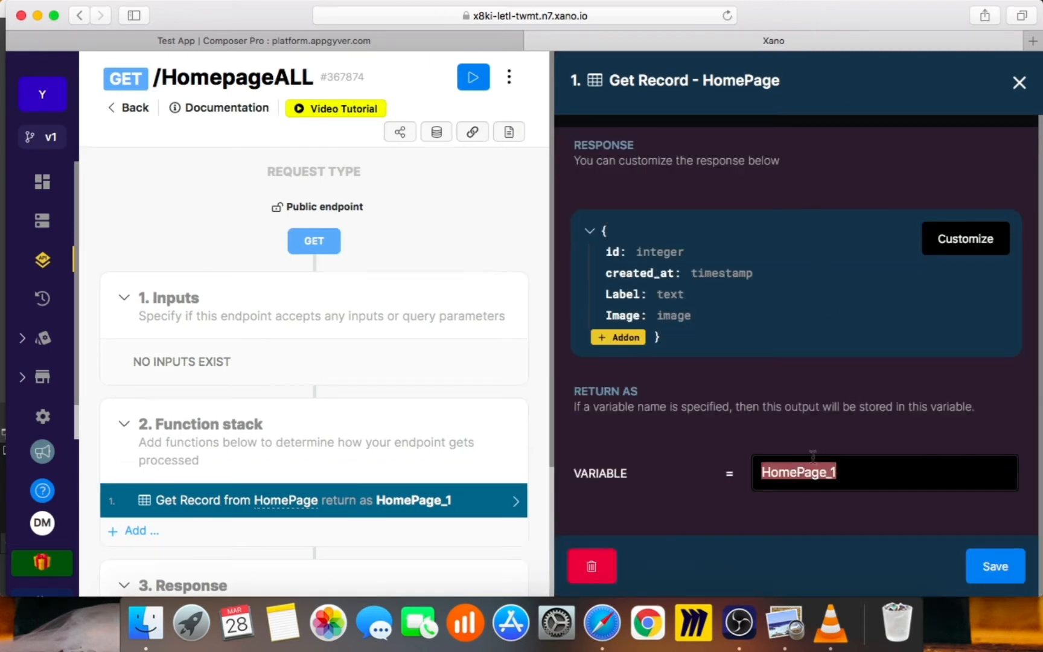
{"action": "left_click", "coordinate": [484, 41]}
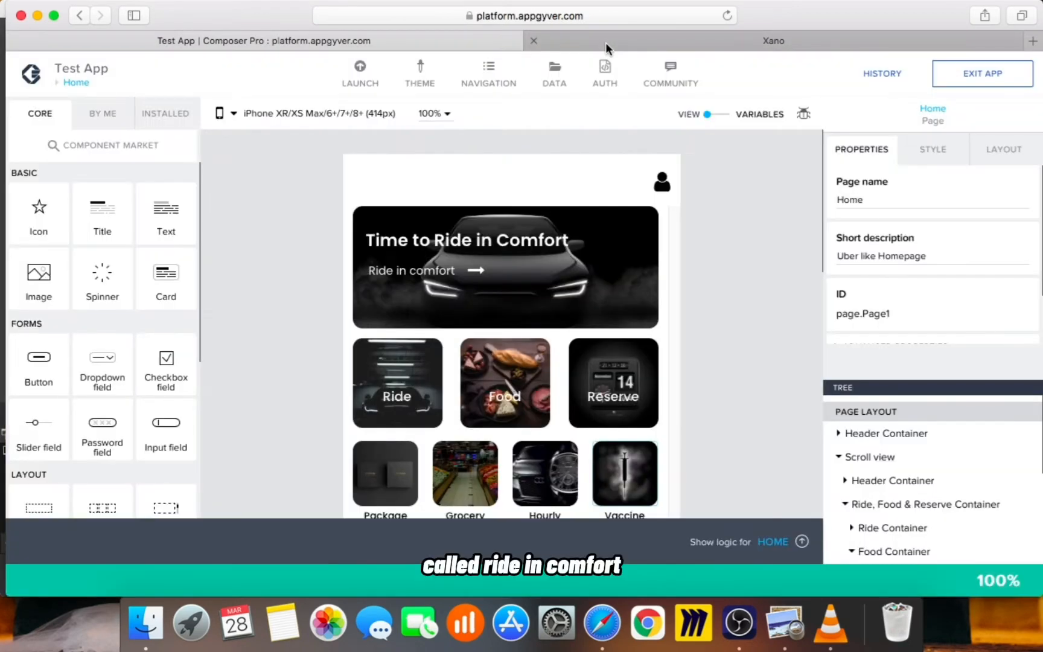
{"action": "left_click", "coordinate": [606, 42]}
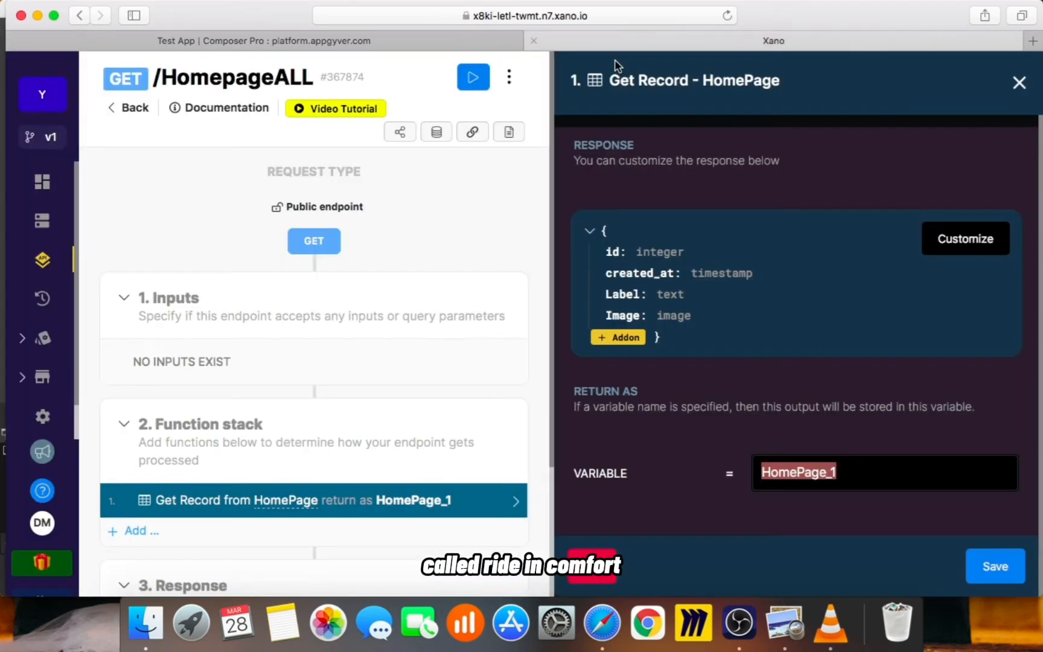
{"action": "type", "text": "RideIn"}
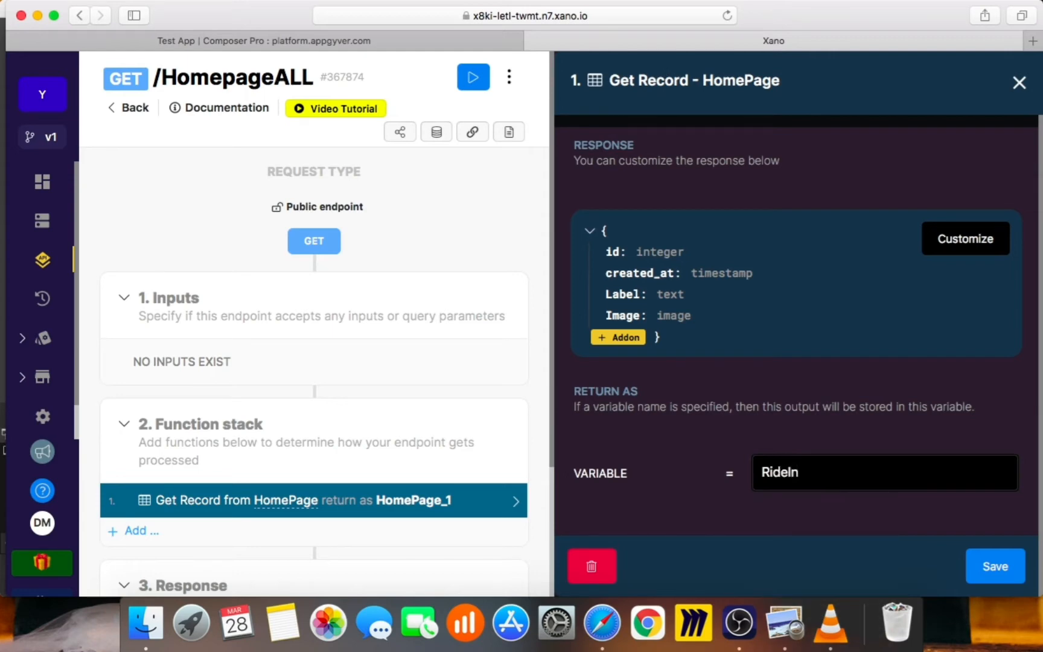
{"action": "type", "text": "Comfort"}
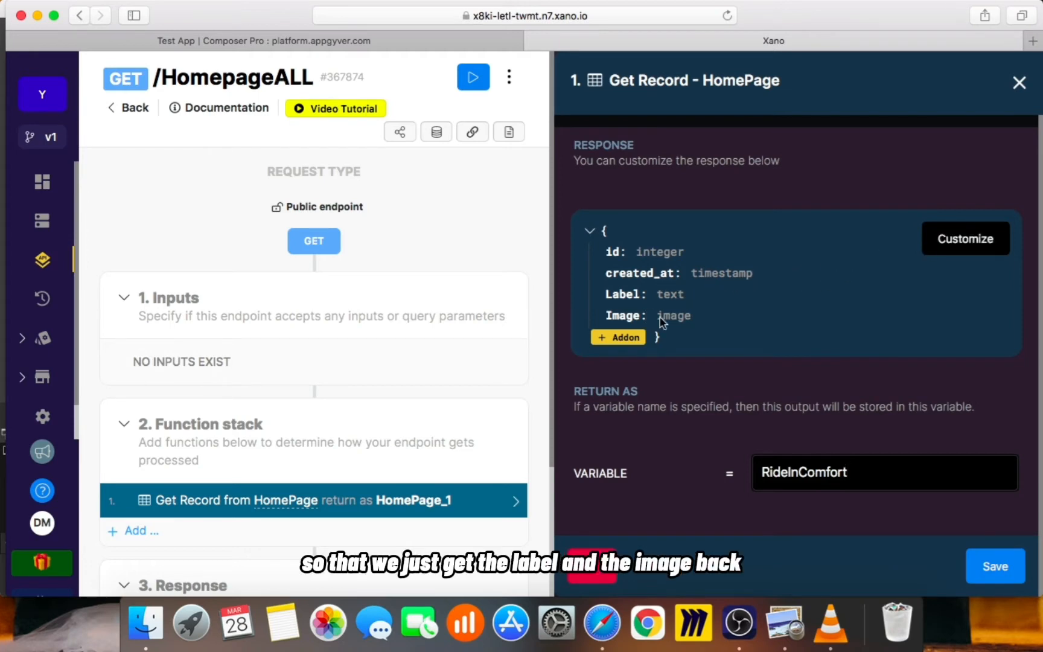
Step: Customize the Get Record response to exclude id and created_at, keeping only Label and Image
{"action": "left_click", "coordinate": [980, 240]}
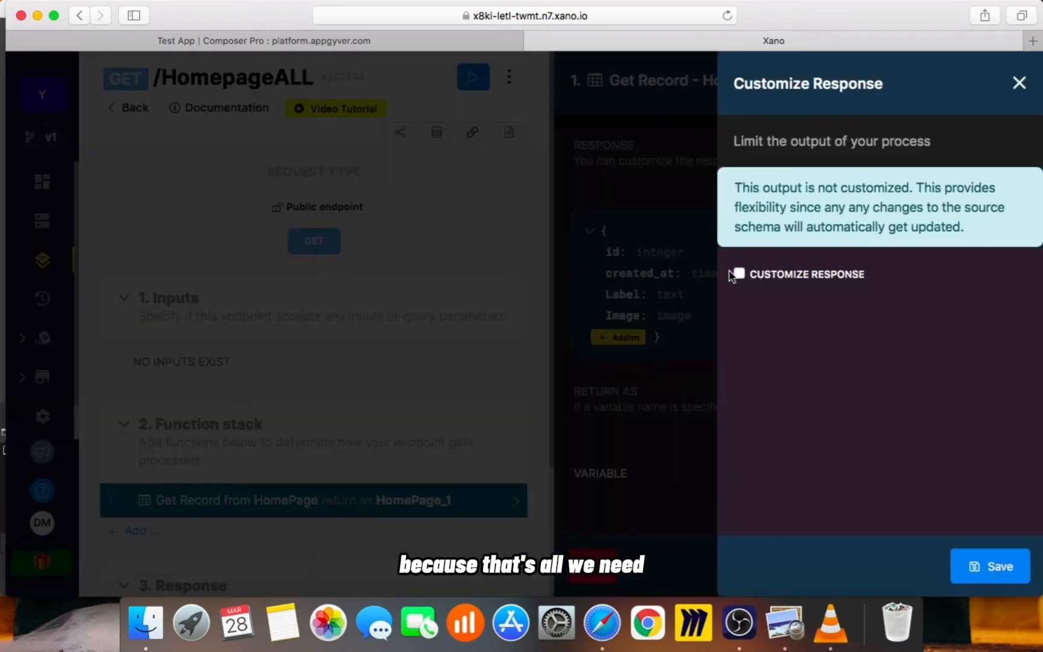
{"action": "left_click", "coordinate": [738, 273]}
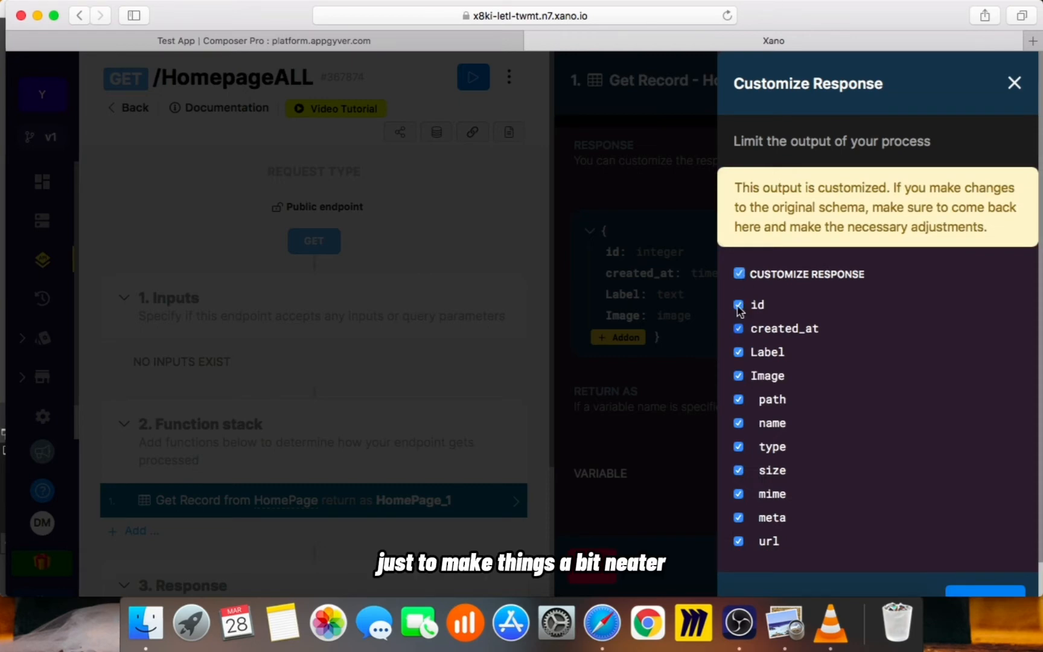
{"action": "left_click", "coordinate": [738, 328]}
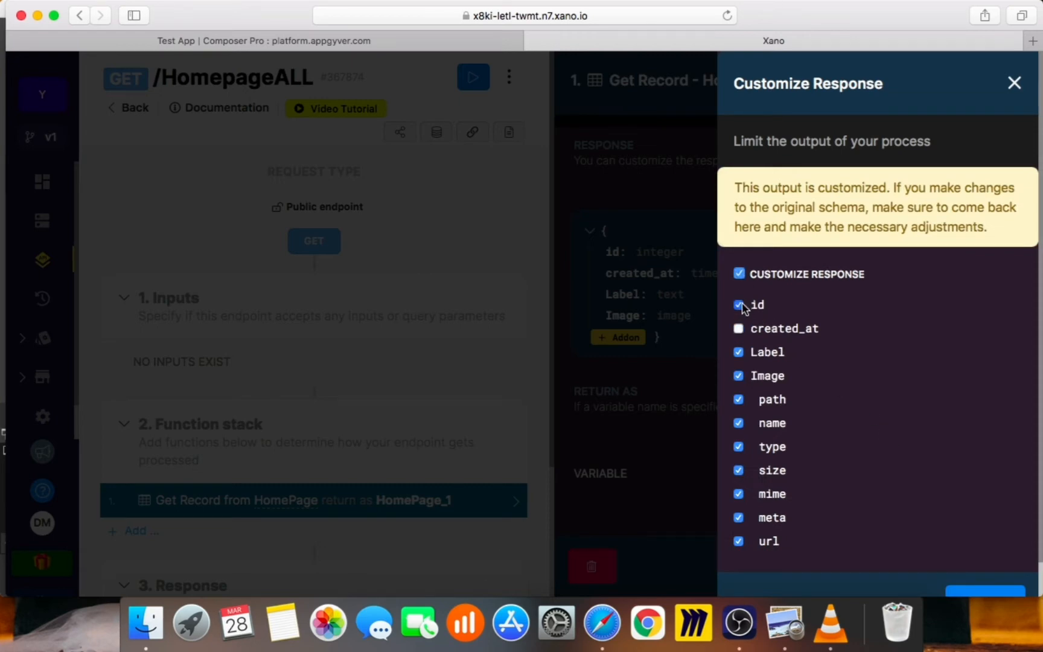
{"action": "left_click", "coordinate": [739, 306]}
{"action": "left_click", "coordinate": [978, 590]}
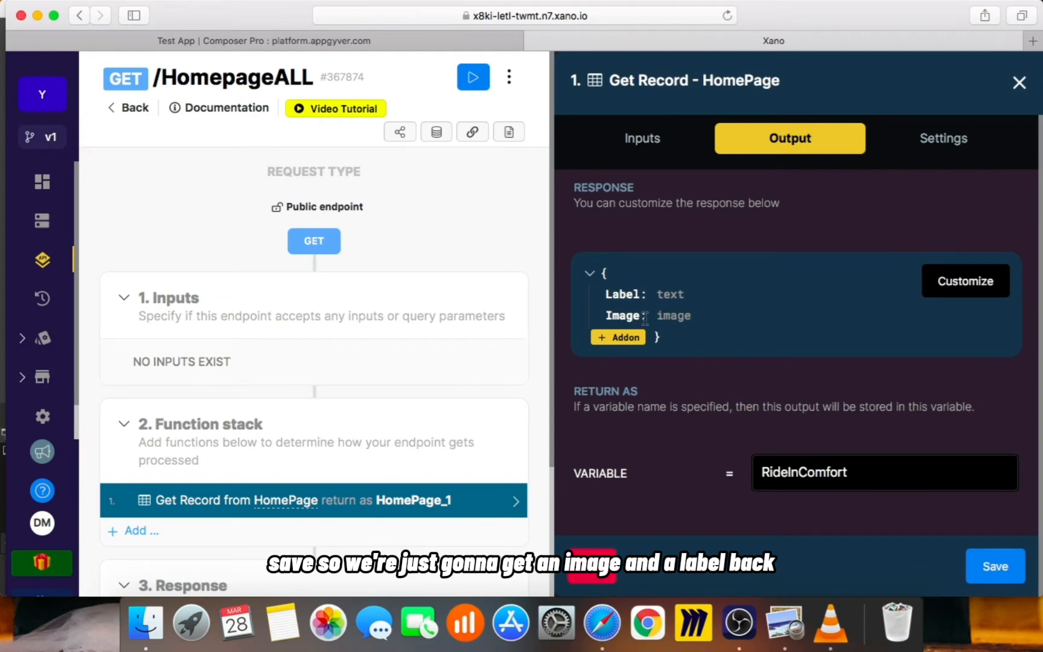
Step: Set the Get Record lookup's field_name to Label
{"action": "left_click", "coordinate": [646, 146]}
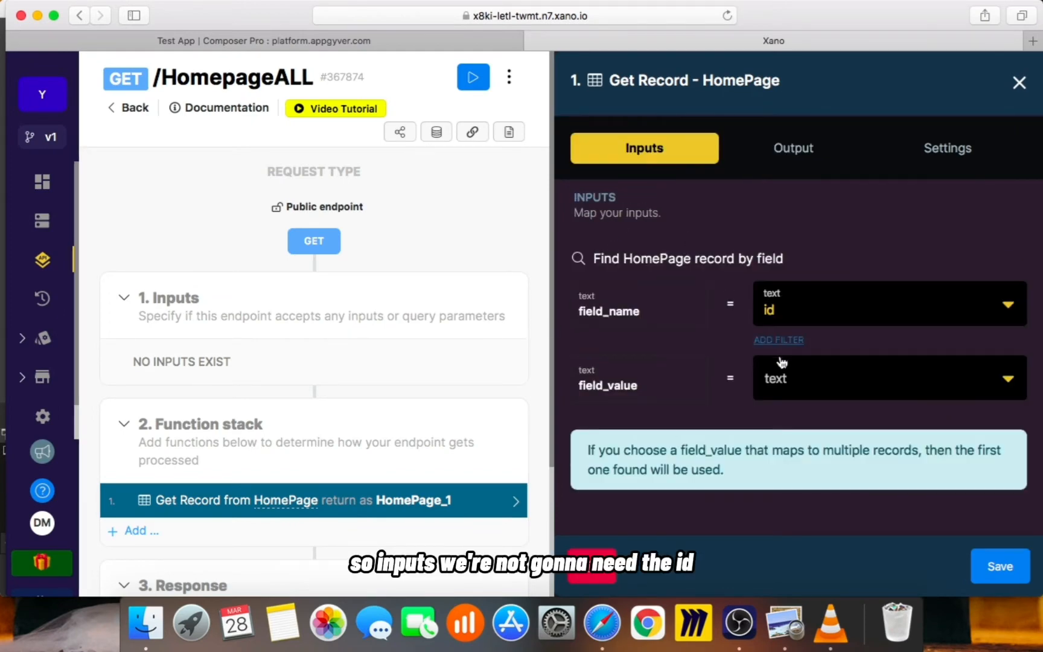
{"action": "left_click", "coordinate": [789, 307]}
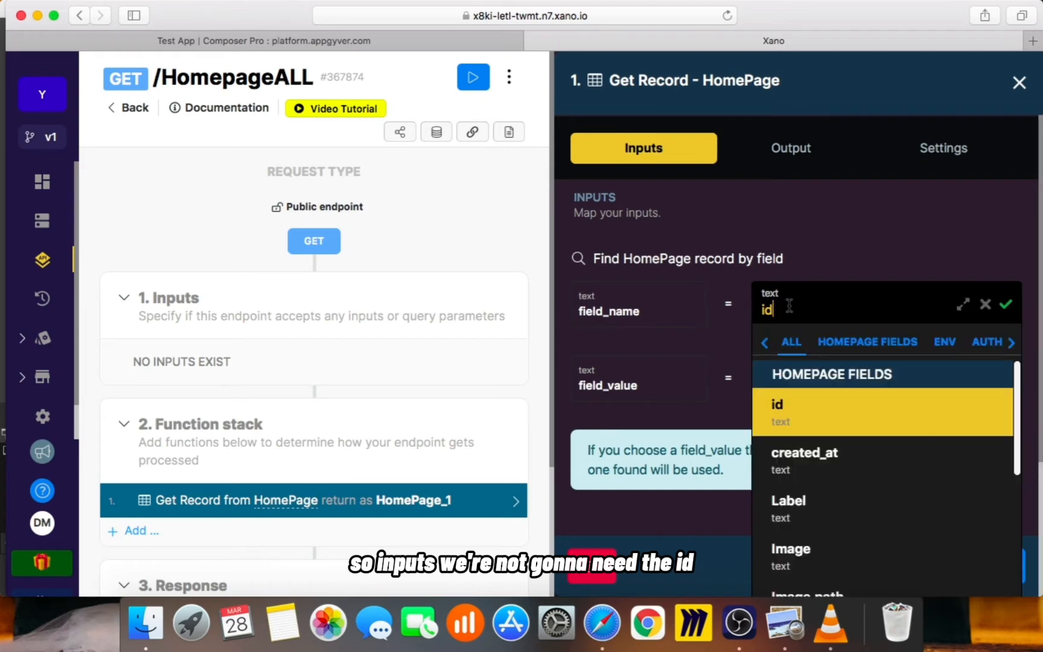
{"action": "left_click", "coordinate": [817, 501]}
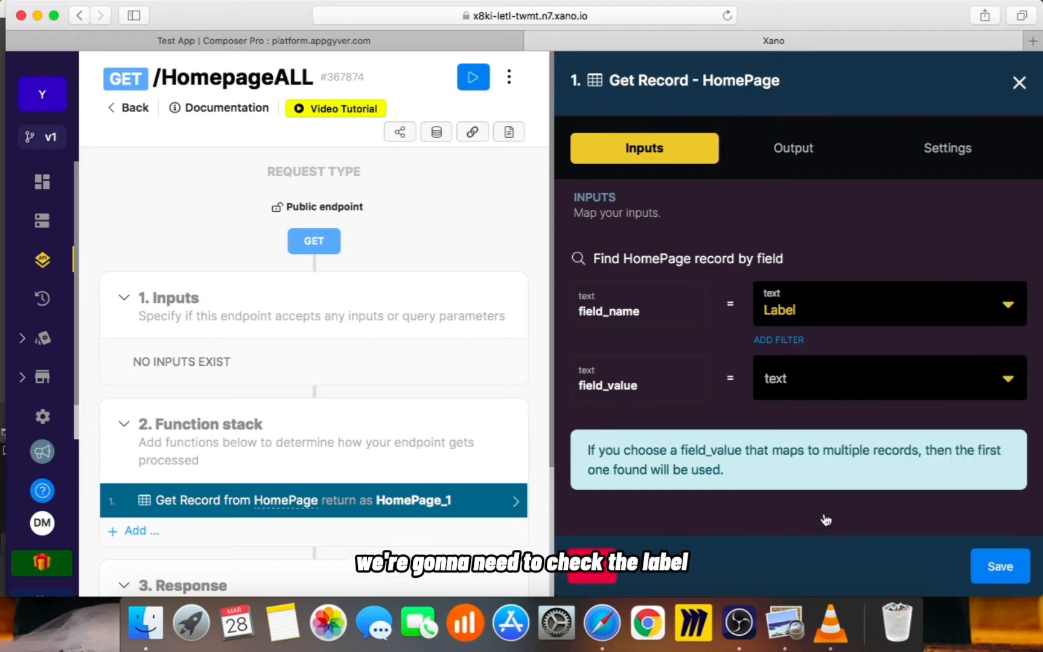
Step: Try entering "Ride in Com" as the field_value of the Get Record lookup
{"action": "left_click", "coordinate": [806, 387]}
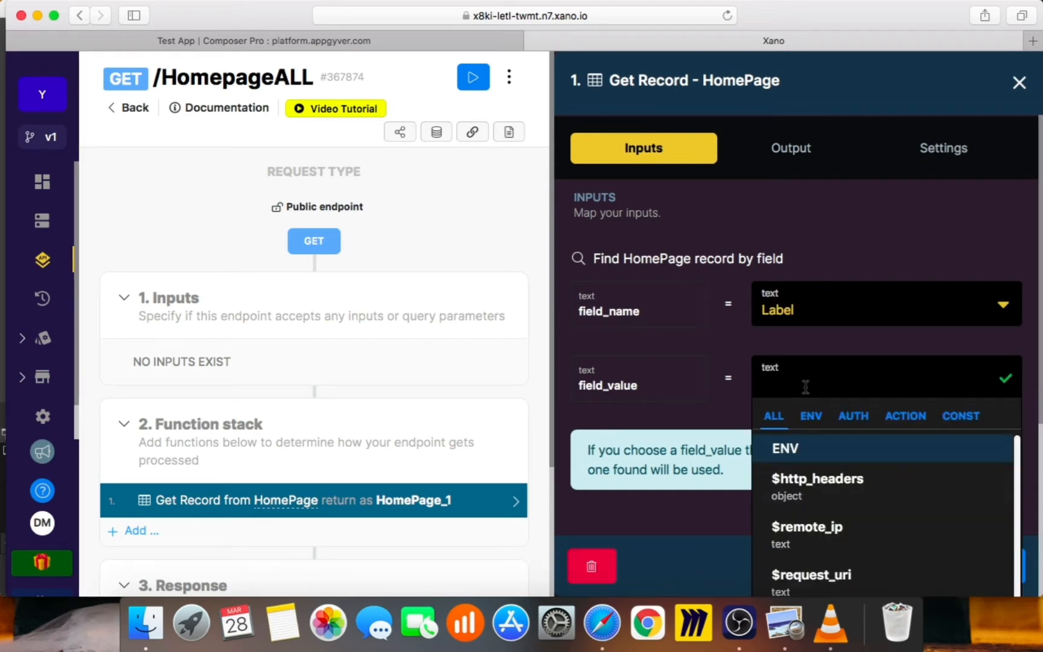
{"action": "type", "text": "Ride in Com"}
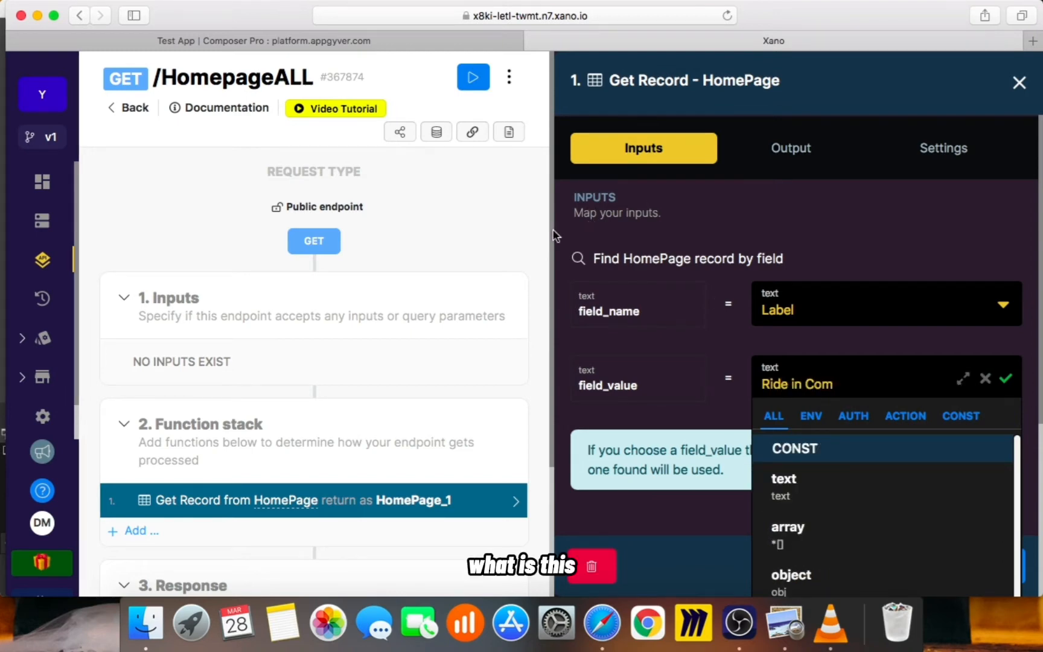
Step: Open the Xano database in a separate tab and check the record labels in the HomePage table
{"action": "right_click", "coordinate": [35, 220]}
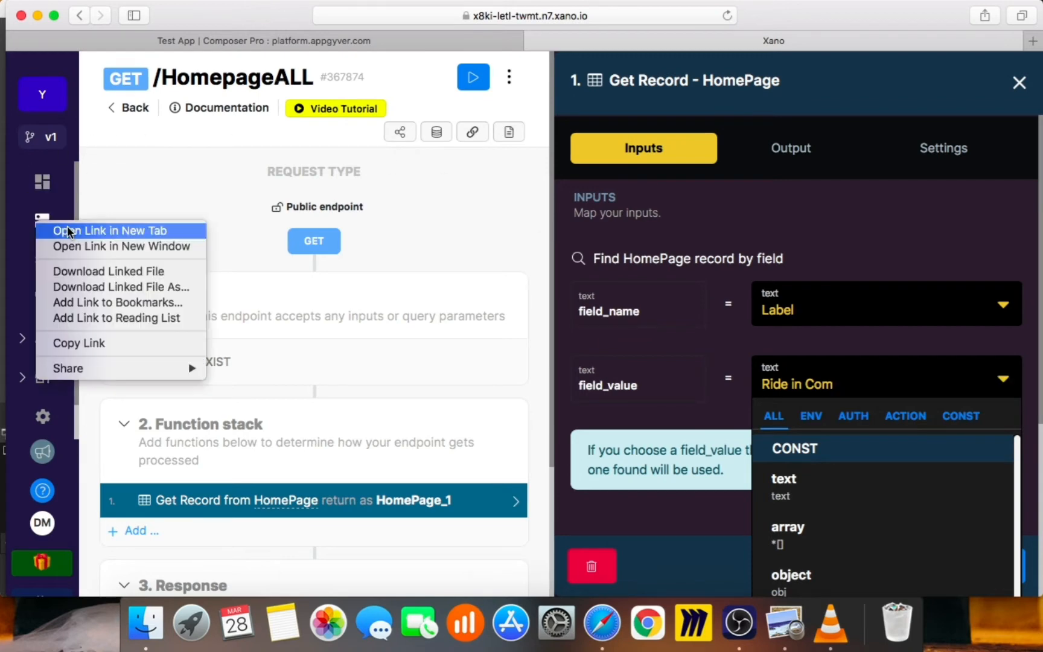
{"action": "left_click", "coordinate": [150, 230]}
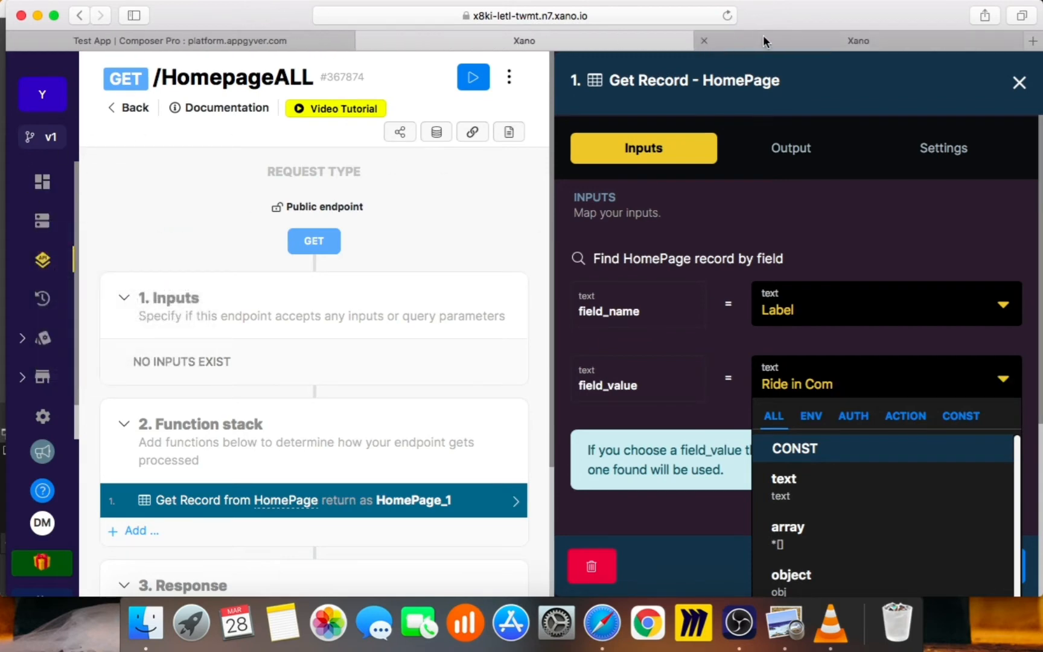
{"action": "left_click", "coordinate": [763, 37]}
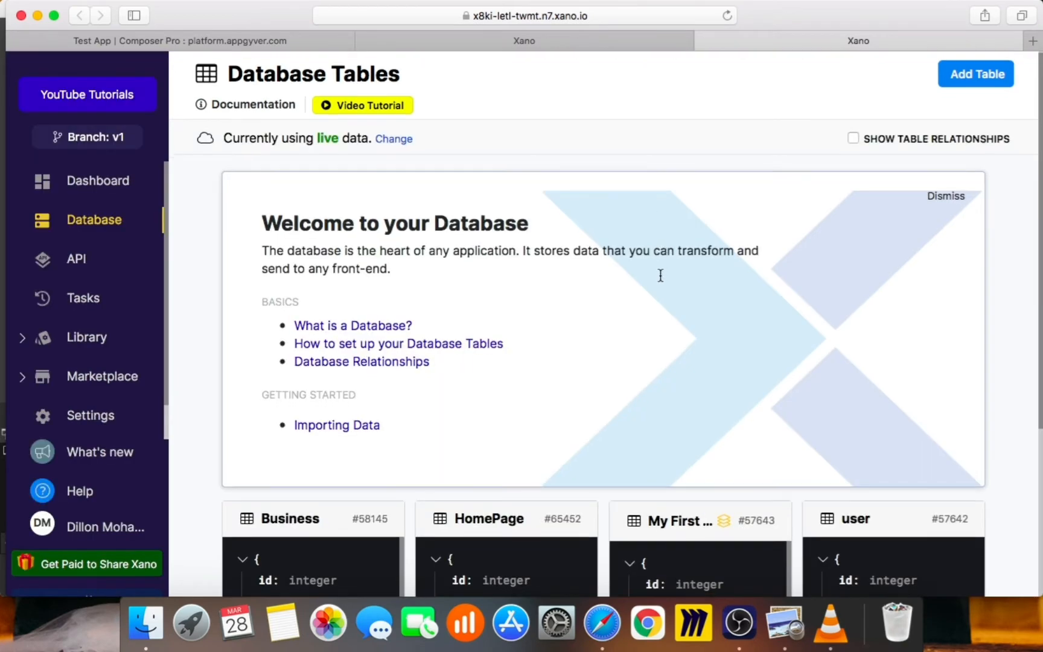
{"action": "scroll", "coordinate": [470, 532], "scroll_direction": "down", "scroll_amount": 1}
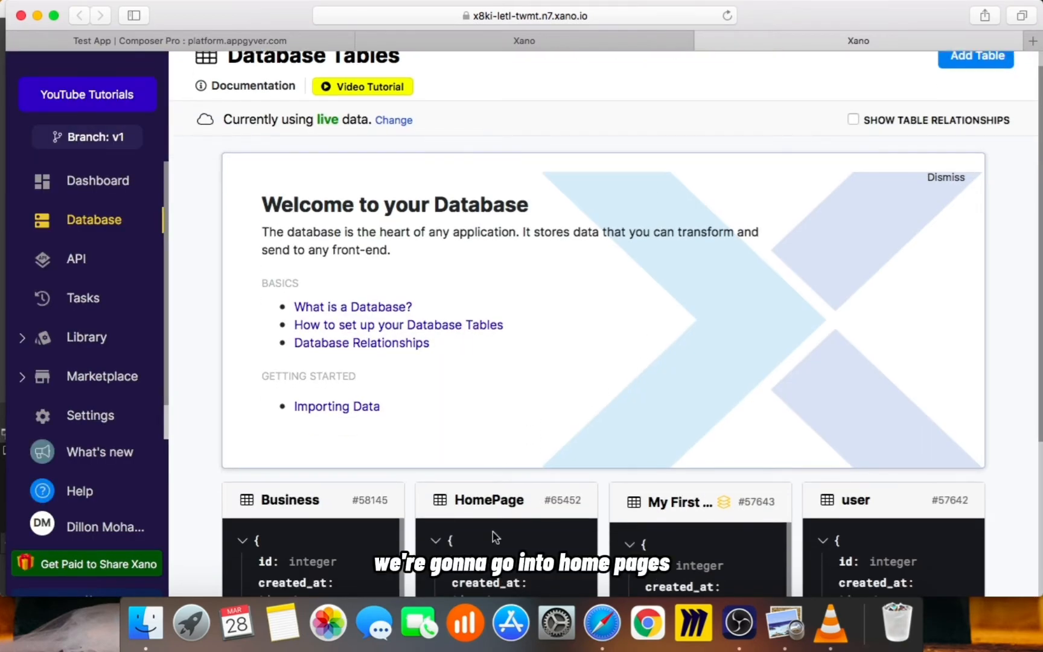
{"action": "scroll", "coordinate": [495, 536], "scroll_direction": "down", "scroll_amount": 5}
{"action": "scroll", "coordinate": [497, 485], "scroll_direction": "up", "scroll_amount": 2}
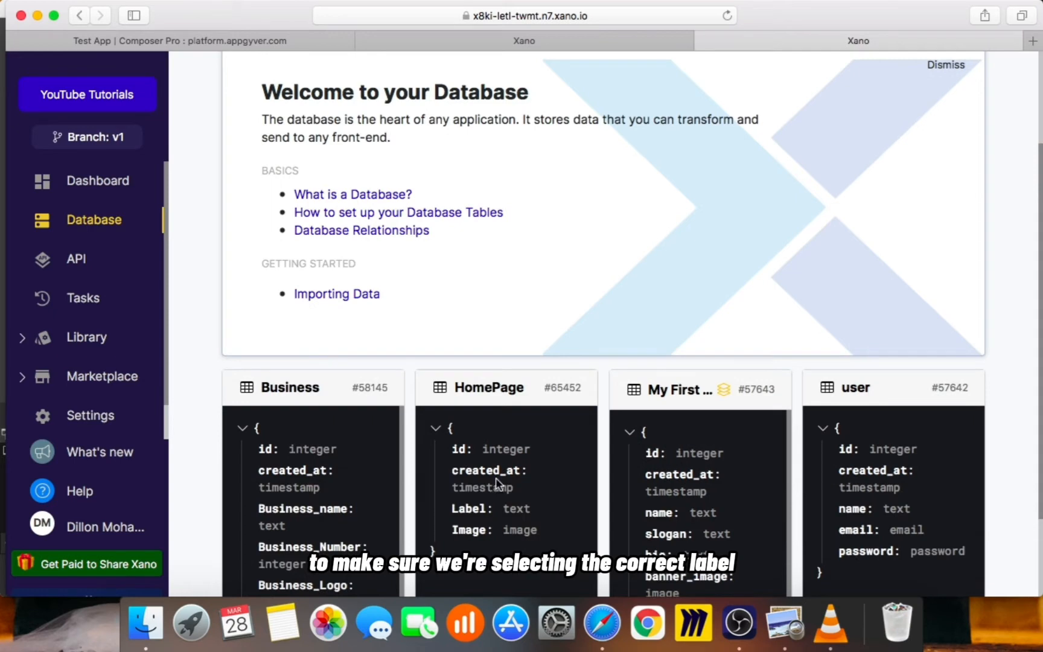
{"action": "left_click", "coordinate": [496, 477]}
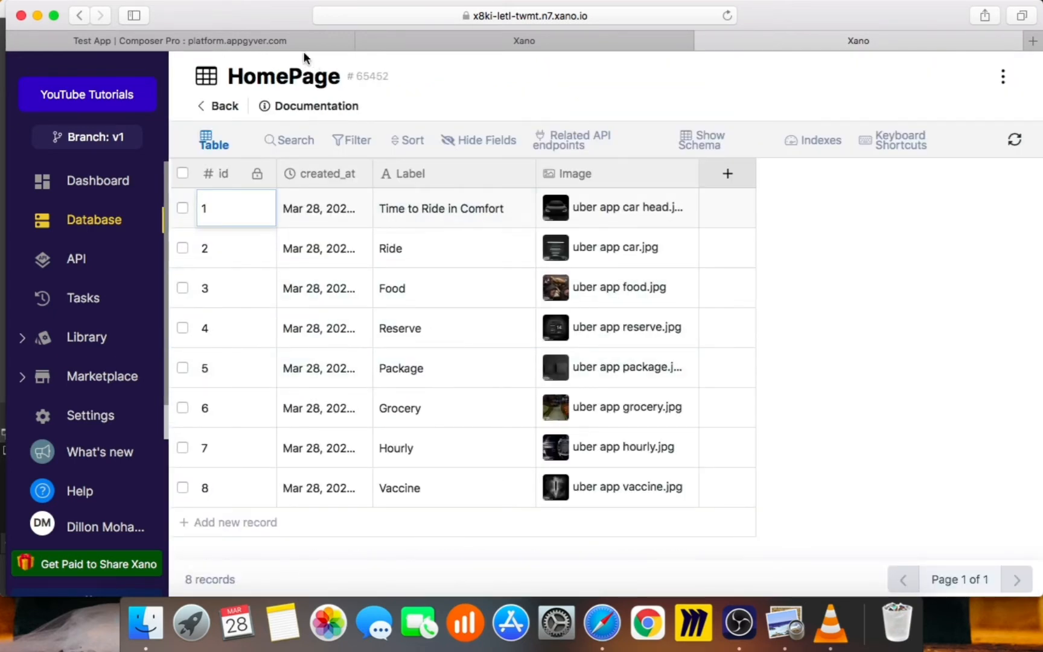
Step: Return to the HomepageALL endpoint, try "Time to Ride in comfor" as the lookup's field_value, and clear the value again
{"action": "left_click", "coordinate": [435, 40]}
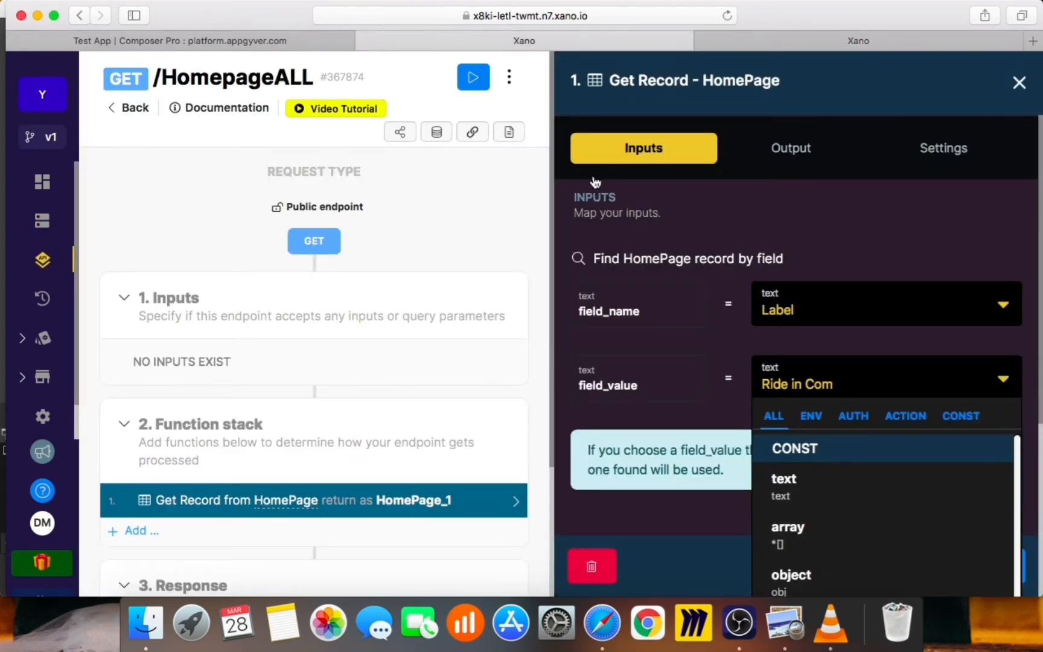
{"action": "left_click_drag", "start_coordinate": [858, 386], "coordinate": [701, 376]}
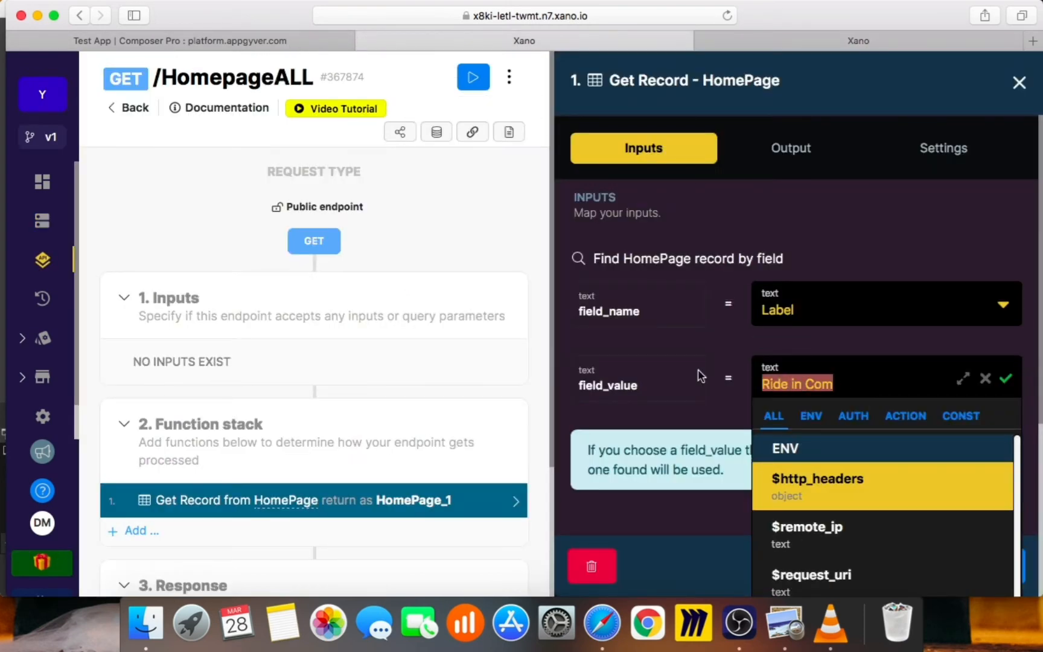
{"action": "type", "text": "Time to"}
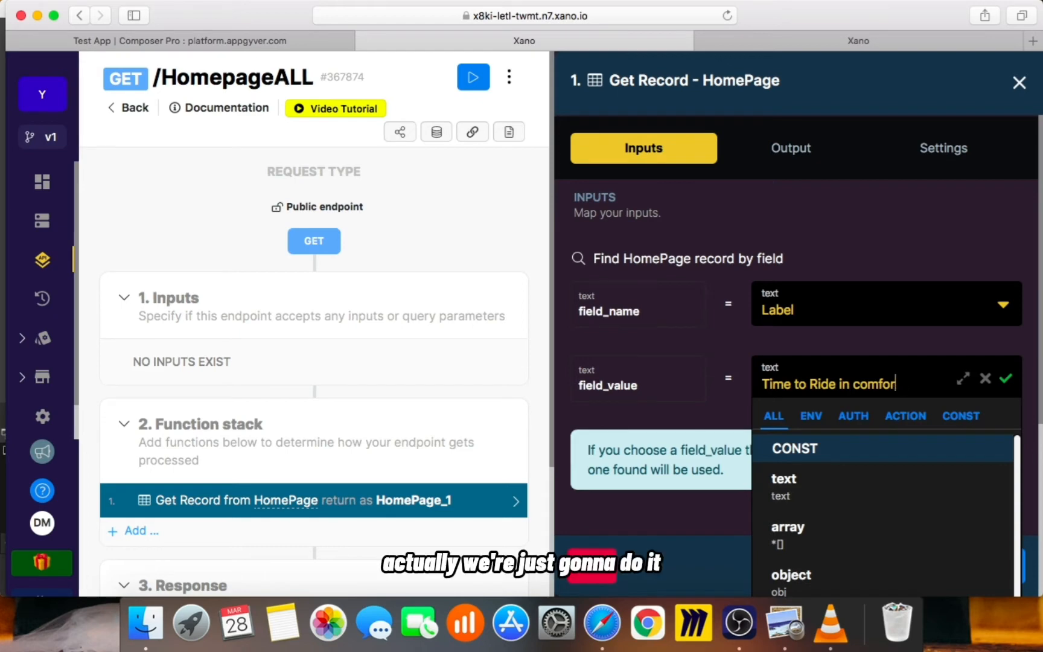
{"action": "key", "text": "BackSpace"}
{"action": "key", "text": "BackSpace"}
{"action": "key", "text": "BackSpace"}
{"action": "key", "text": "BackSpace"}
{"action": "key", "text": "BackSpace"}
{"action": "key", "text": "BackSpace"}
{"action": "key", "text": "BackSpace"}
{"action": "key", "text": "BackSpace"}
{"action": "key", "text": "BackSpace"}
{"action": "key", "text": "BackSpace"}
{"action": "key", "text": "BackSpace"}
{"action": "key", "text": "BackSpace"}
{"action": "key", "text": "BackSpace"}
{"action": "key", "text": "BackSpace"}
{"action": "key", "text": "BackSpace"}
{"action": "key", "text": "BackSpace"}
{"action": "key", "text": "BackSpace"}
{"action": "key", "text": "BackSpace"}
{"action": "key", "text": "BackSpace"}
{"action": "key", "text": "BackSpace"}
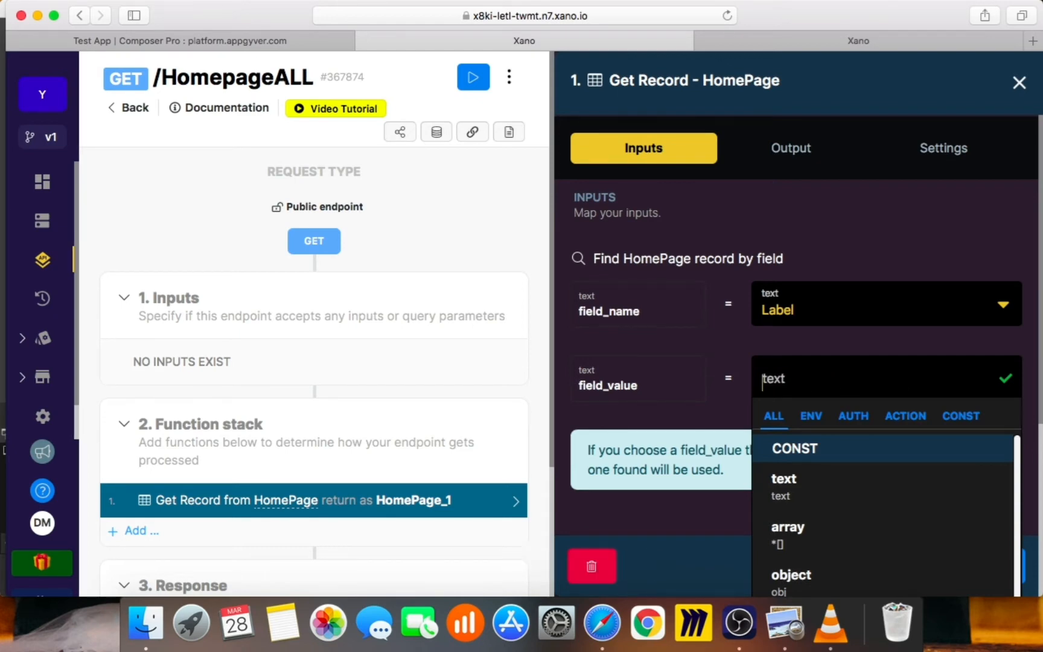
{"action": "left_click", "coordinate": [695, 340]}
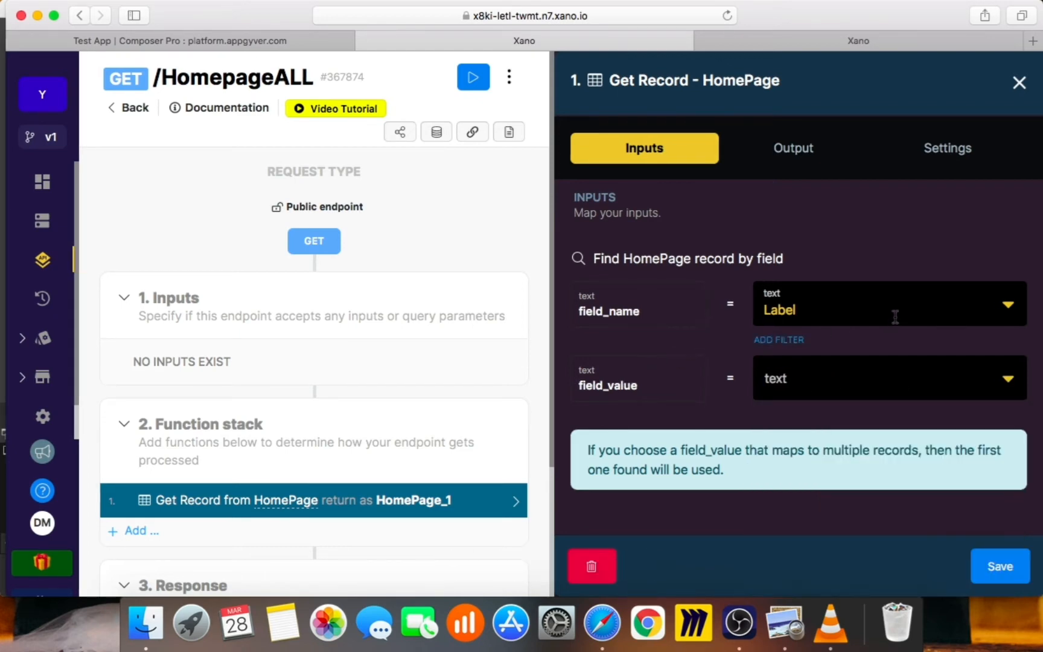
Step: Set the HomePage Get Record lookup's field_name to id and its field_value to 1, and save the lookup
{"action": "left_click", "coordinate": [873, 324]}
{"action": "left_click", "coordinate": [819, 417]}
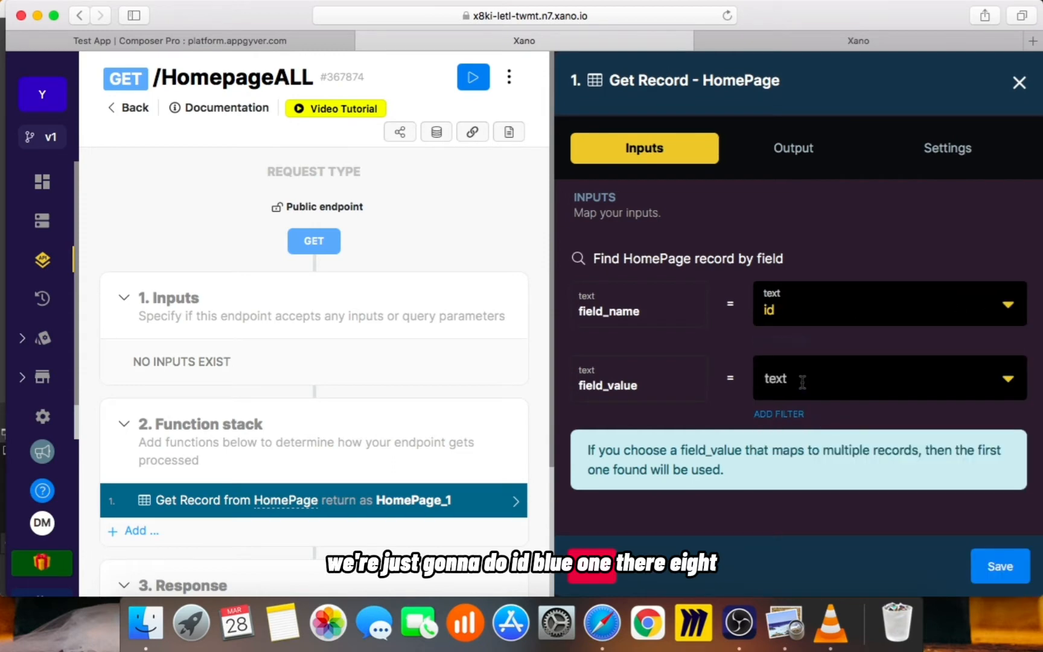
{"action": "left_click", "coordinate": [803, 382]}
{"action": "type", "text": "1"}
{"action": "left_click", "coordinate": [696, 362]}
{"action": "left_click", "coordinate": [991, 566]}
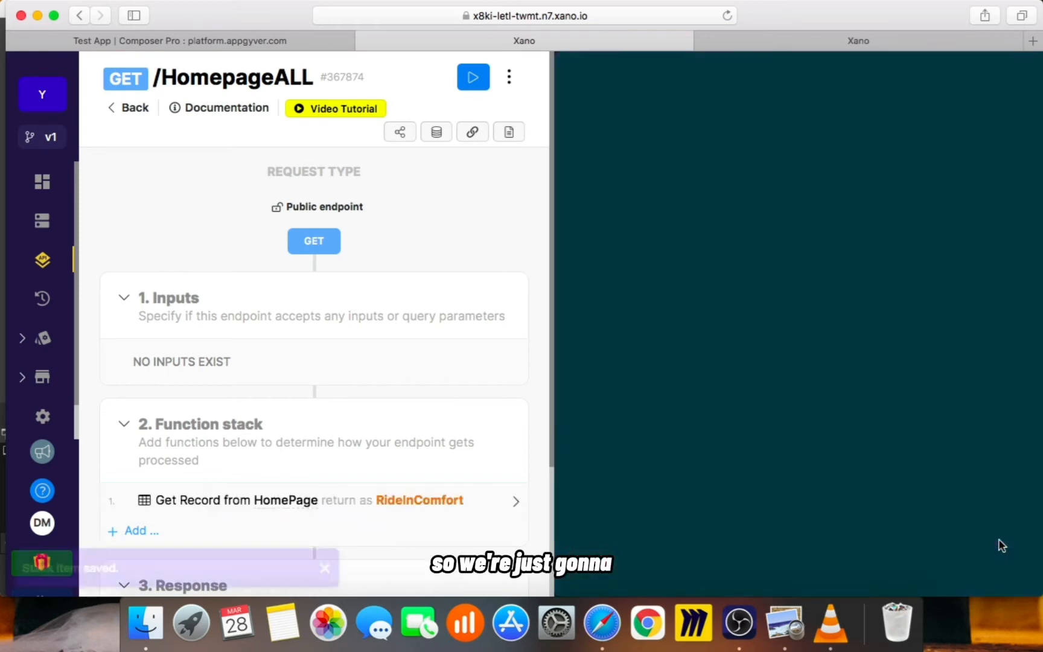
Step: Duplicate the RideInComfort Get Record lookup and set the copy's field_value to 2
{"action": "scroll", "coordinate": [867, 488], "scroll_direction": "down", "scroll_amount": 2}
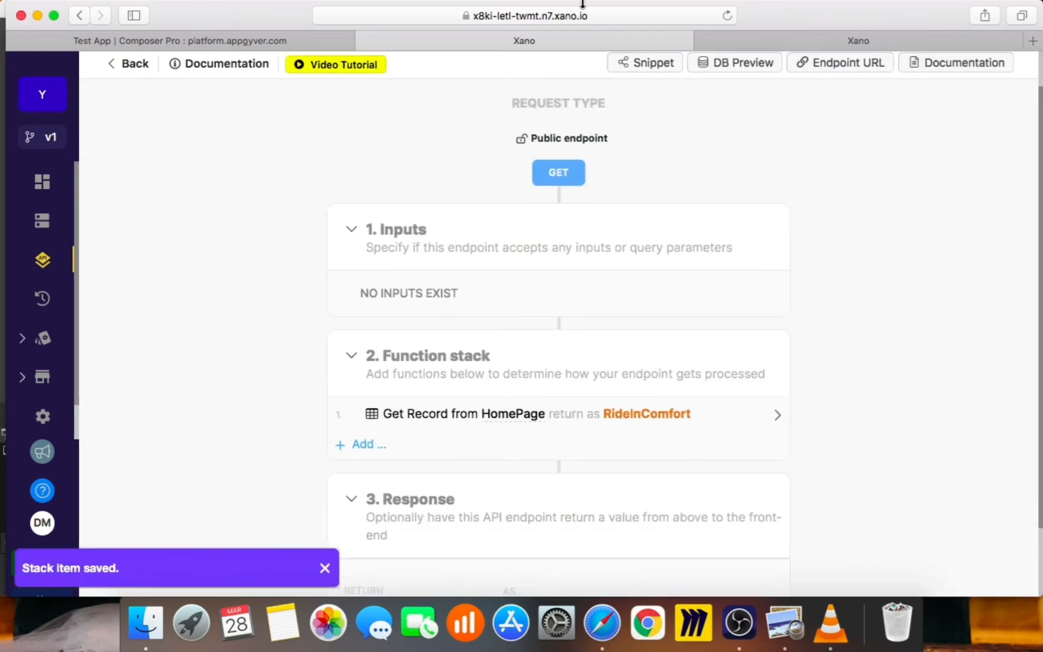
{"action": "left_click", "coordinate": [747, 39]}
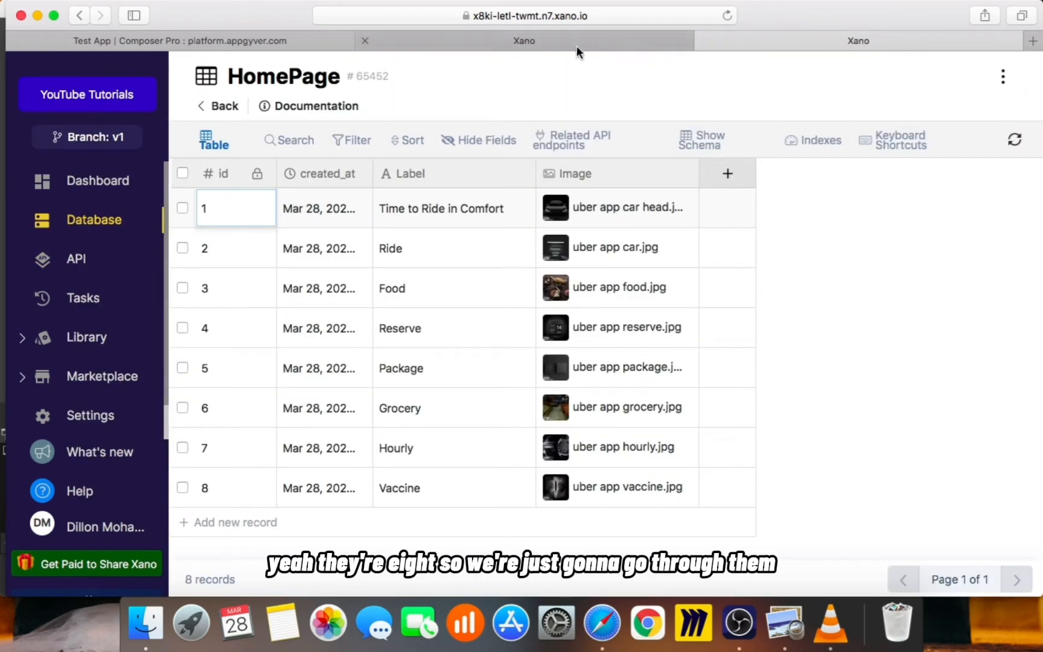
{"action": "left_click", "coordinate": [541, 44]}
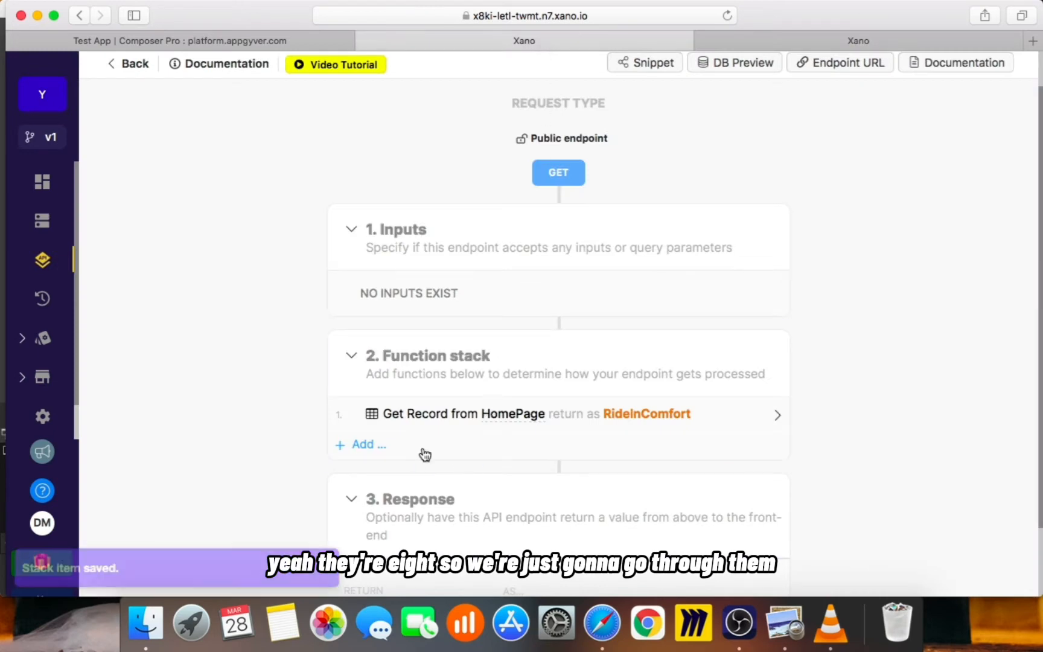
{"action": "left_click", "coordinate": [749, 415]}
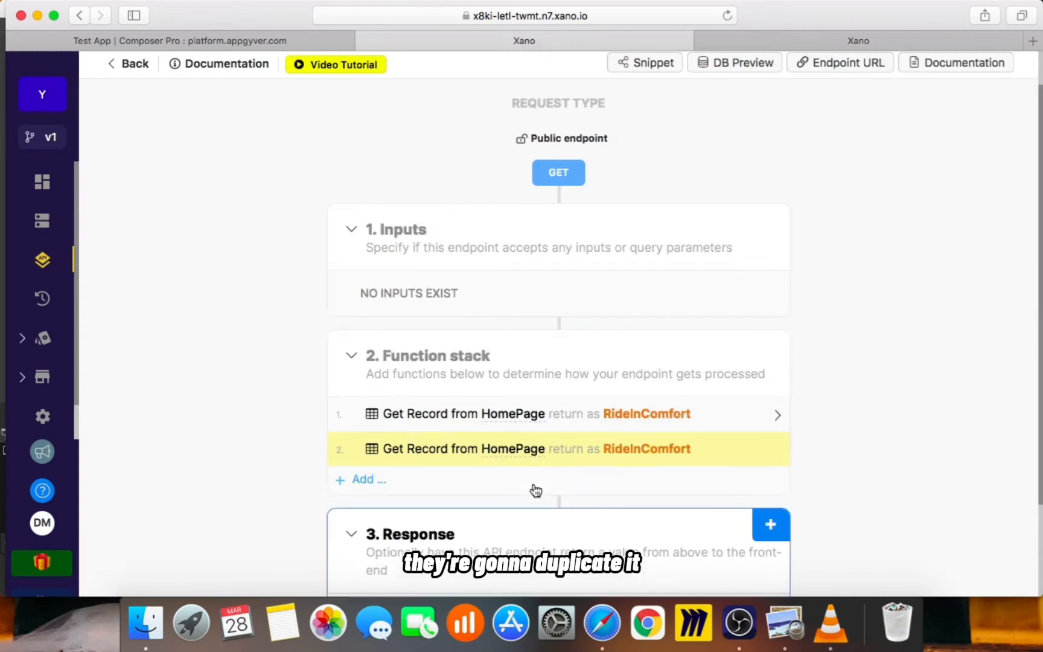
{"action": "left_click", "coordinate": [609, 451]}
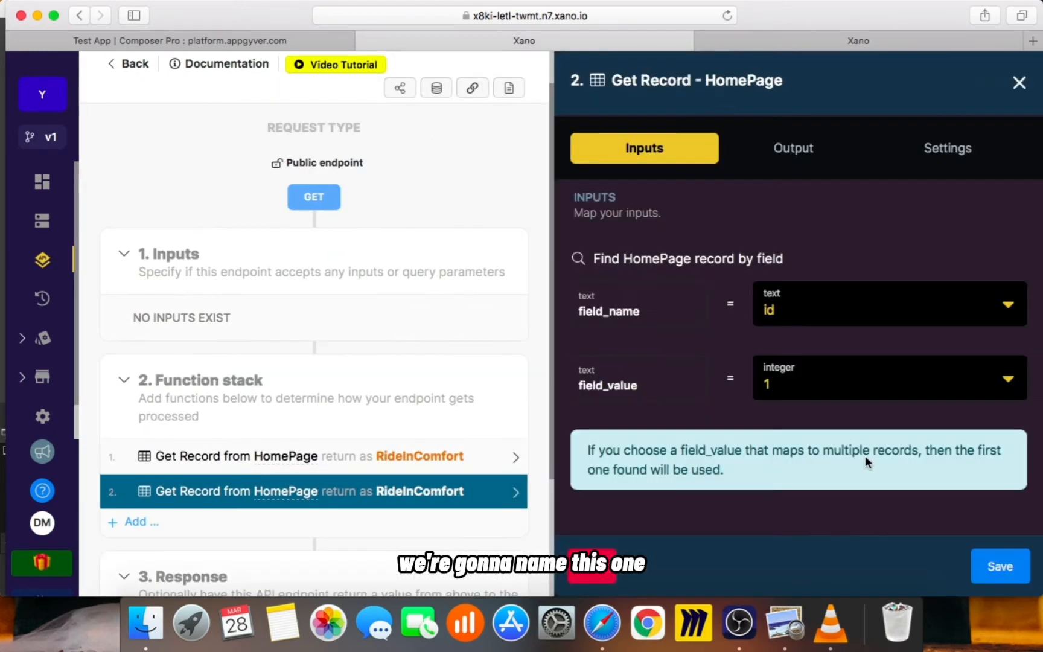
{"action": "left_click", "coordinate": [799, 386]}
{"action": "key", "text": "BackSpace"}
{"action": "type", "text": "2"}
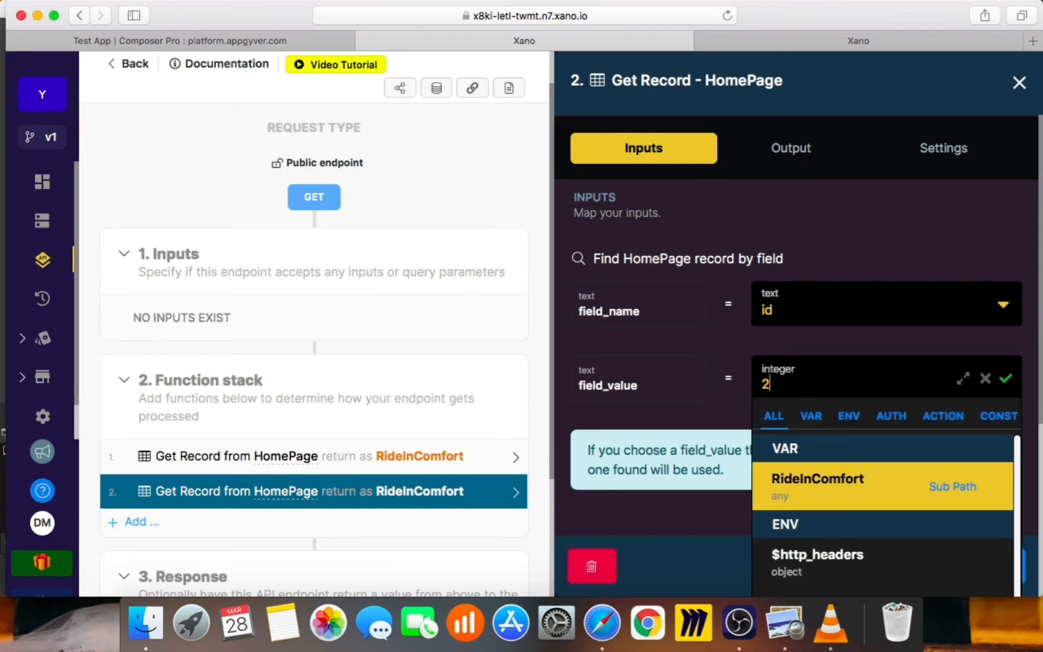
{"action": "left_click", "coordinate": [669, 406]}
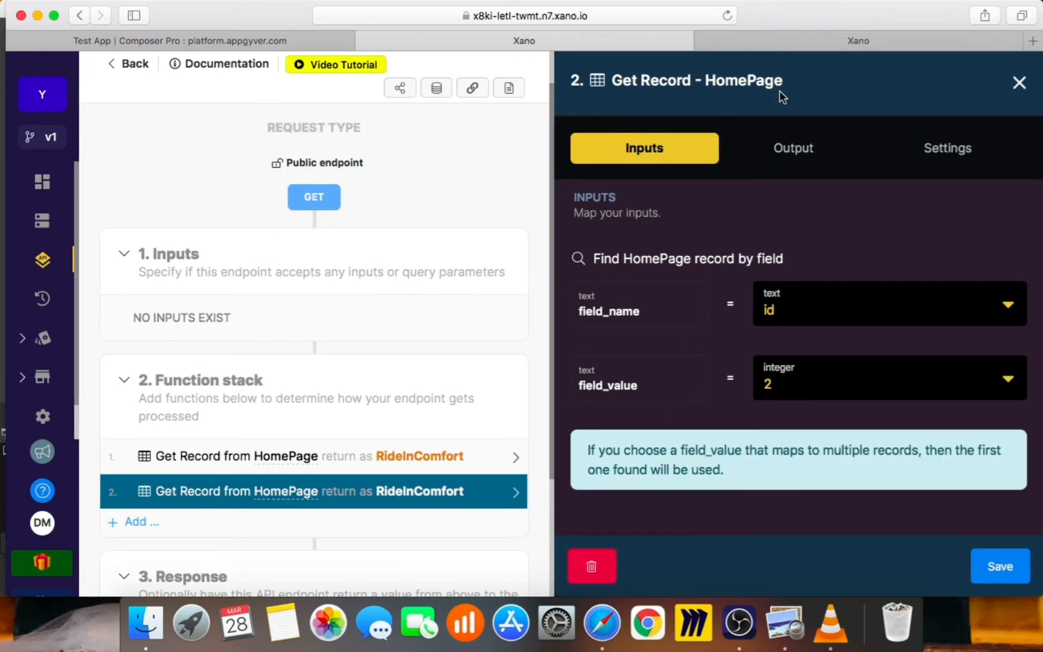
Step: Rename the second lookup's output variable to Ride, matching the label in the HomePage table, and save it
{"action": "left_click", "coordinate": [791, 148]}
{"action": "left_click", "coordinate": [726, 45]}
{"action": "left_click", "coordinate": [508, 46]}
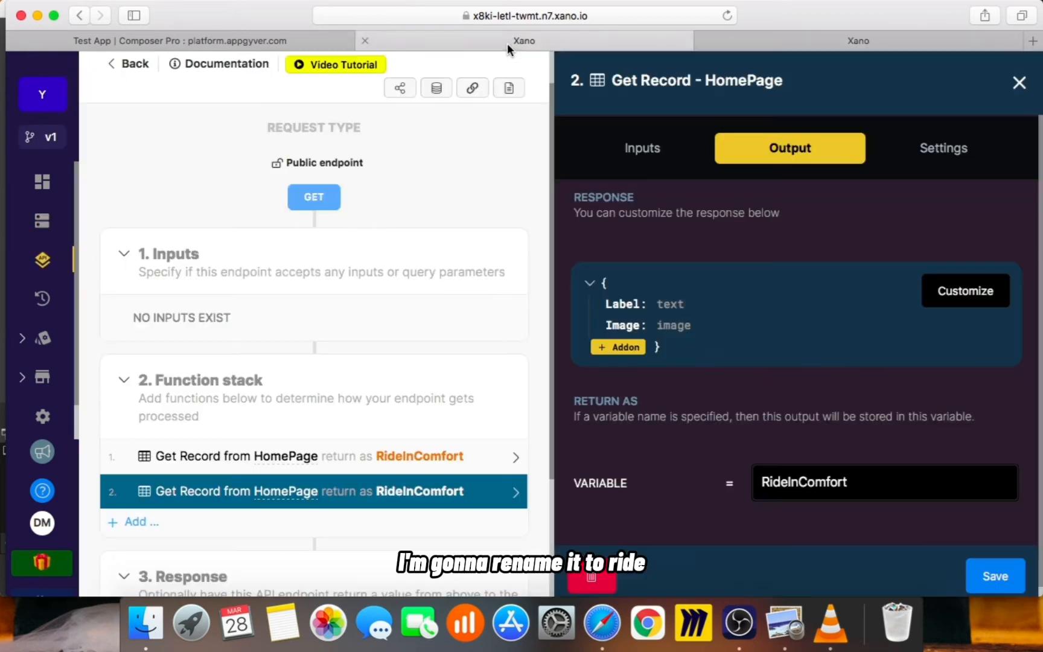
{"action": "left_click_drag", "start_coordinate": [881, 492], "coordinate": [782, 482]}
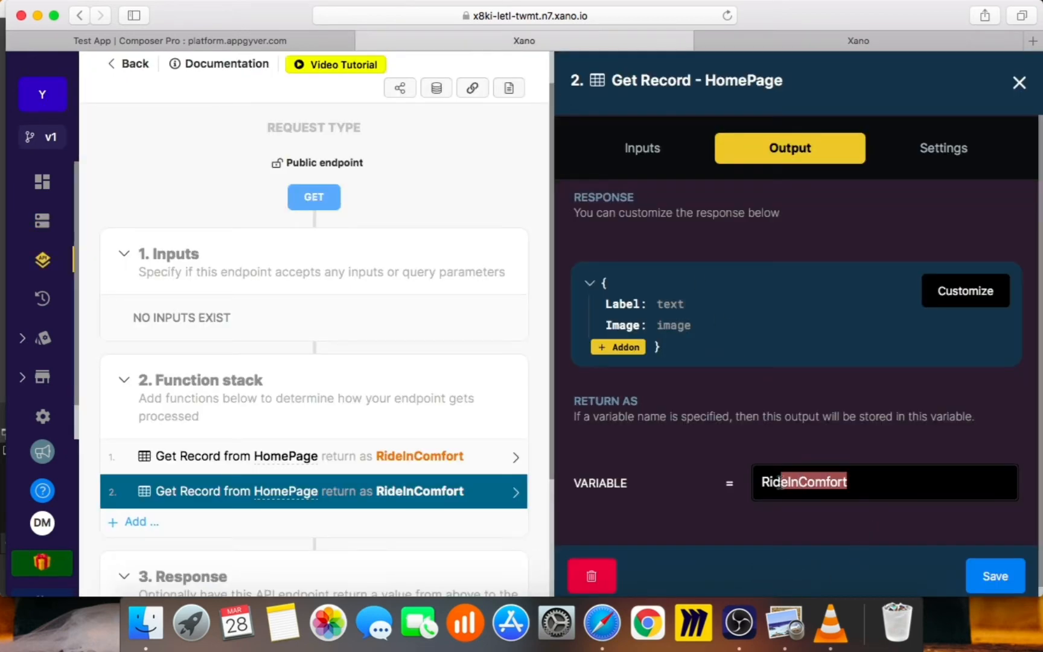
{"action": "key", "text": "BackSpace"}
{"action": "left_click", "coordinate": [987, 577]}
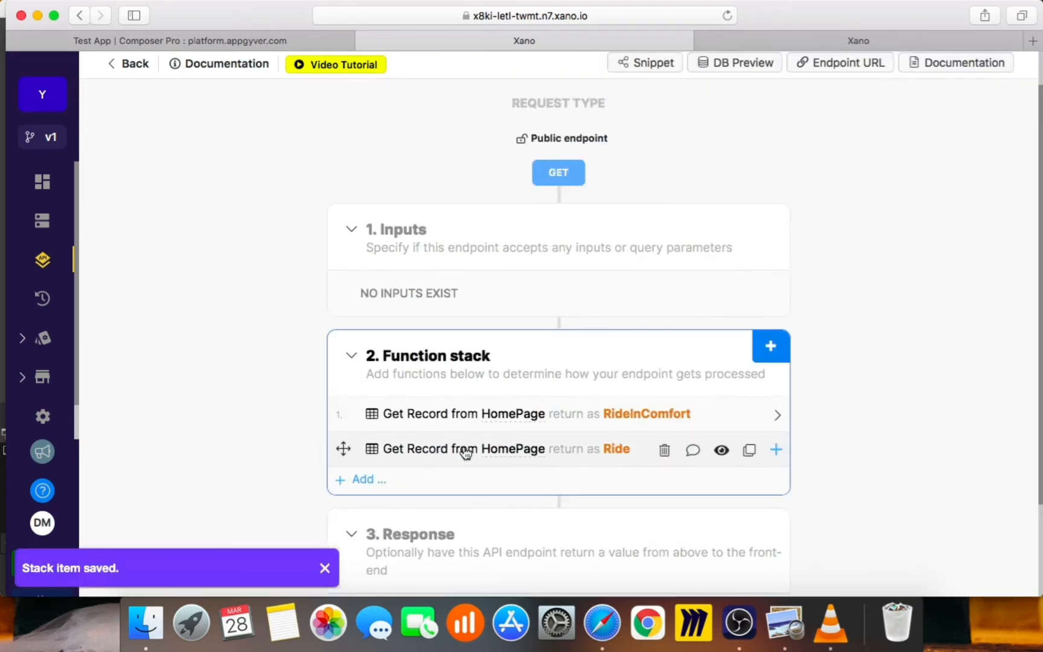
Step: Duplicate the Ride lookup with field_value 3 and check that id against the records in the HomePage table
{"action": "left_click", "coordinate": [750, 452]}
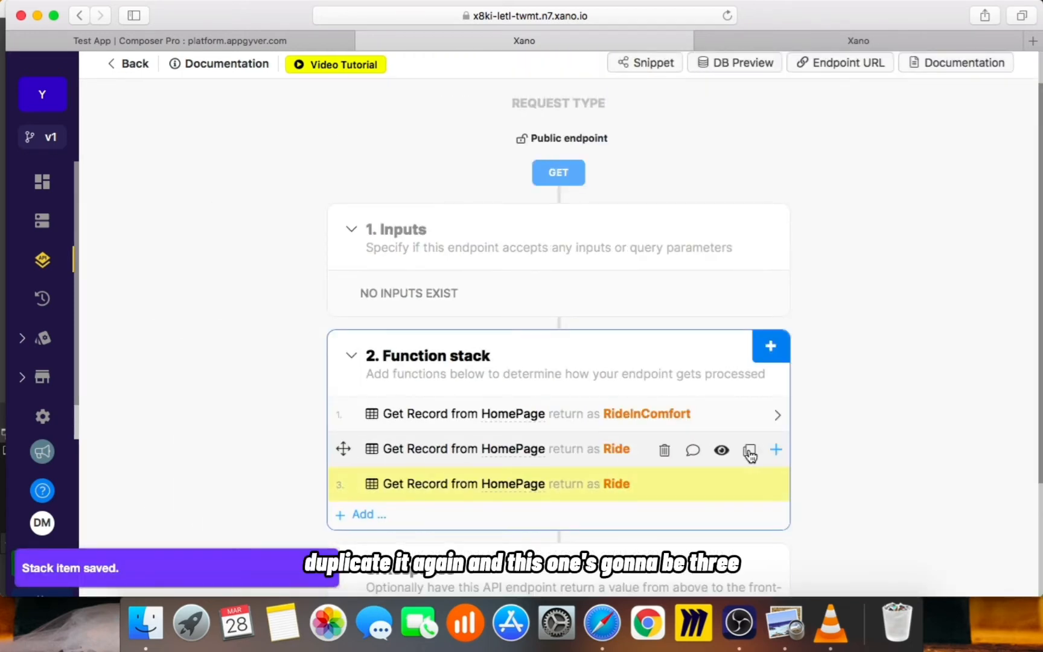
{"action": "left_click", "coordinate": [559, 494]}
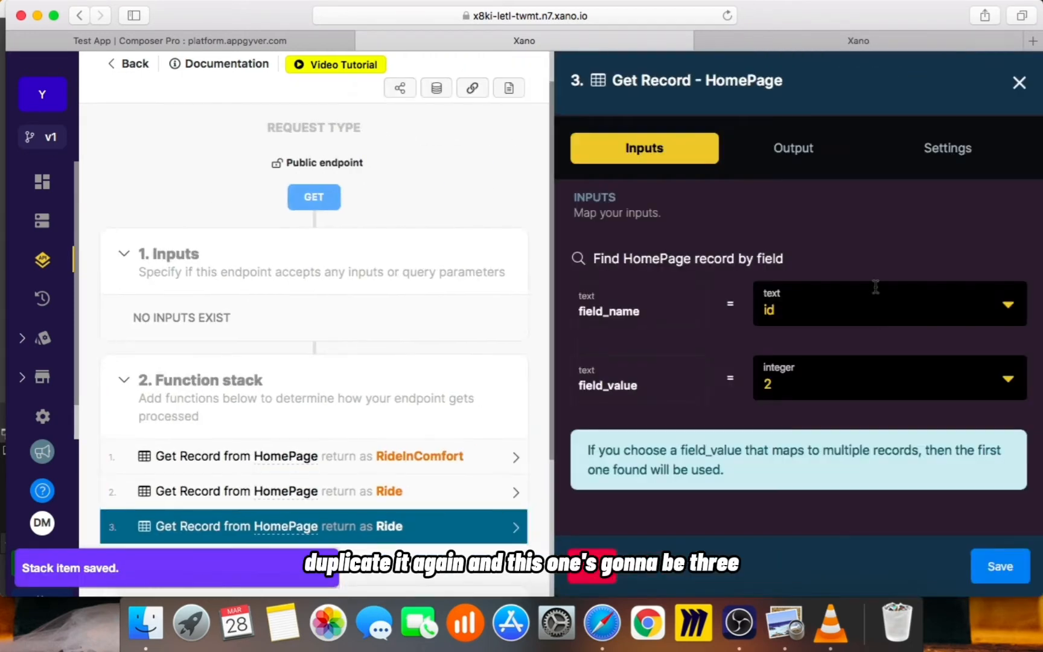
{"action": "left_click", "coordinate": [801, 386]}
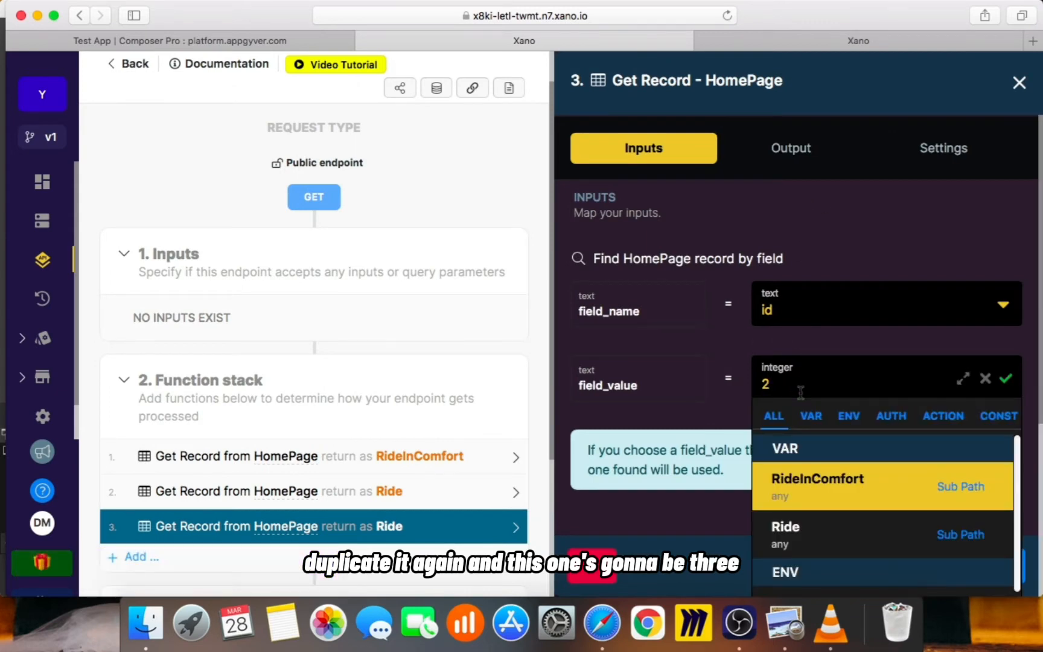
{"action": "type", "text": "3"}
{"action": "left_click", "coordinate": [835, 229]}
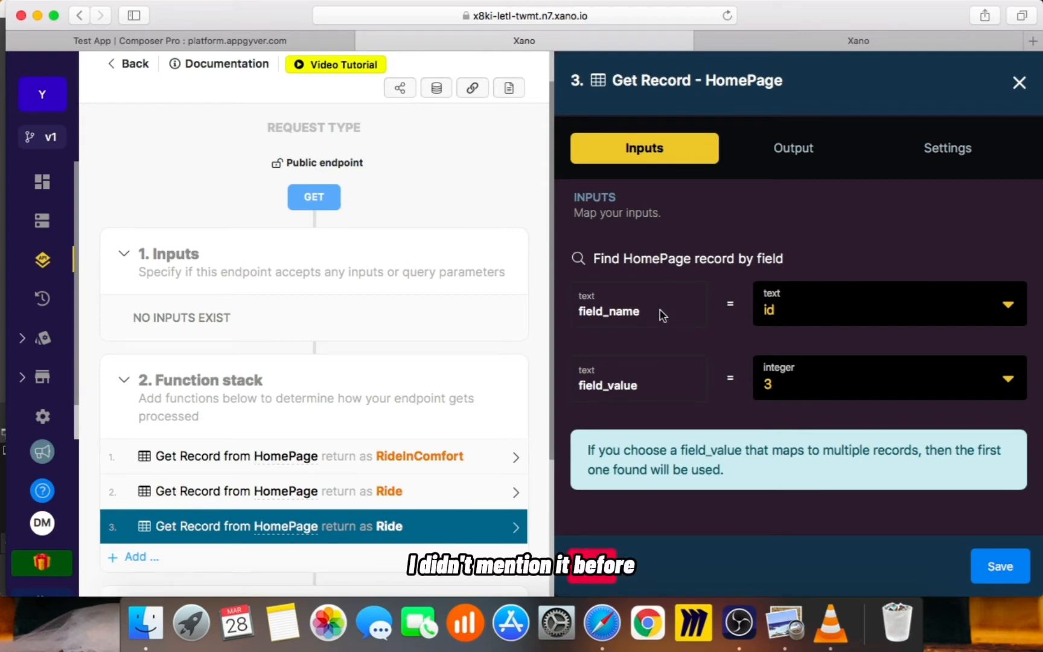
{"action": "mouse_move", "coordinate": [840, 302]}
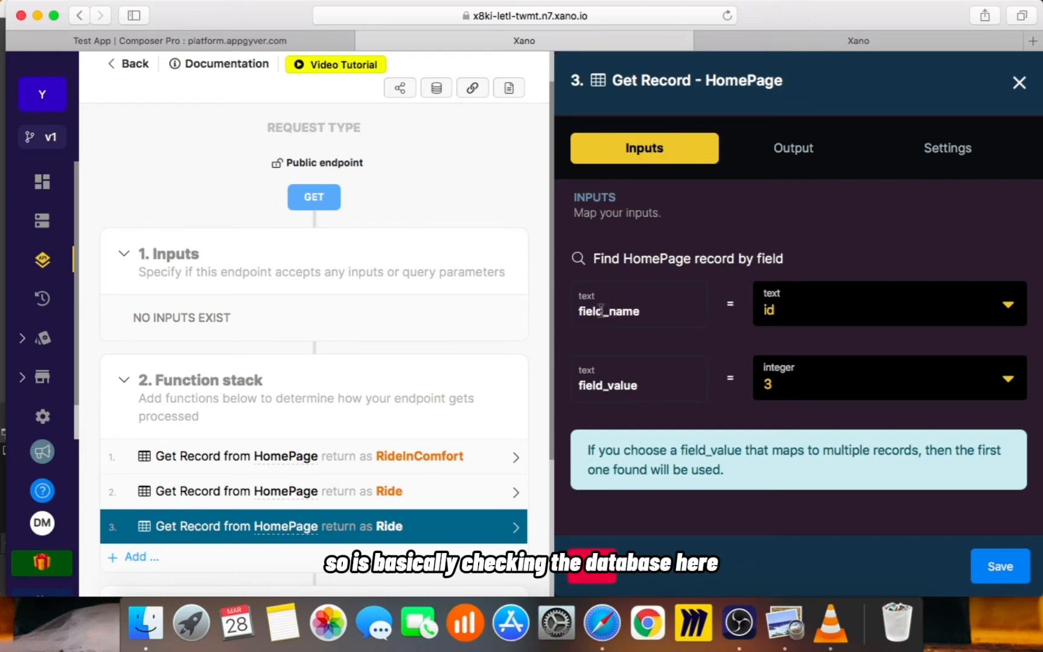
{"action": "left_click_drag", "start_coordinate": [579, 296], "coordinate": [773, 314]}
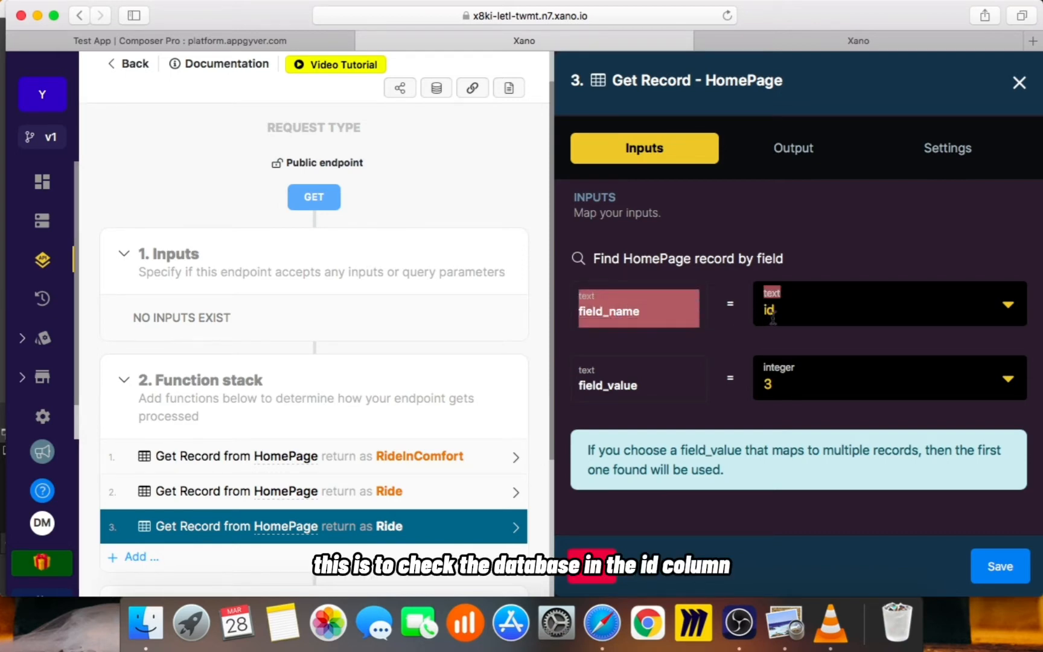
{"action": "left_click", "coordinate": [717, 312]}
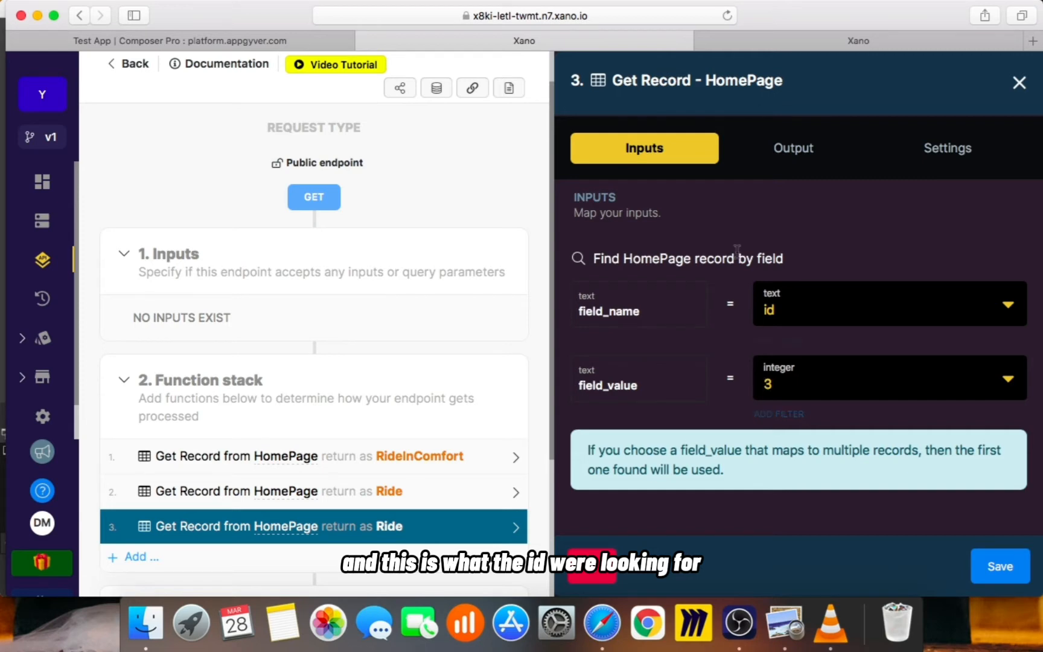
{"action": "left_click", "coordinate": [786, 53]}
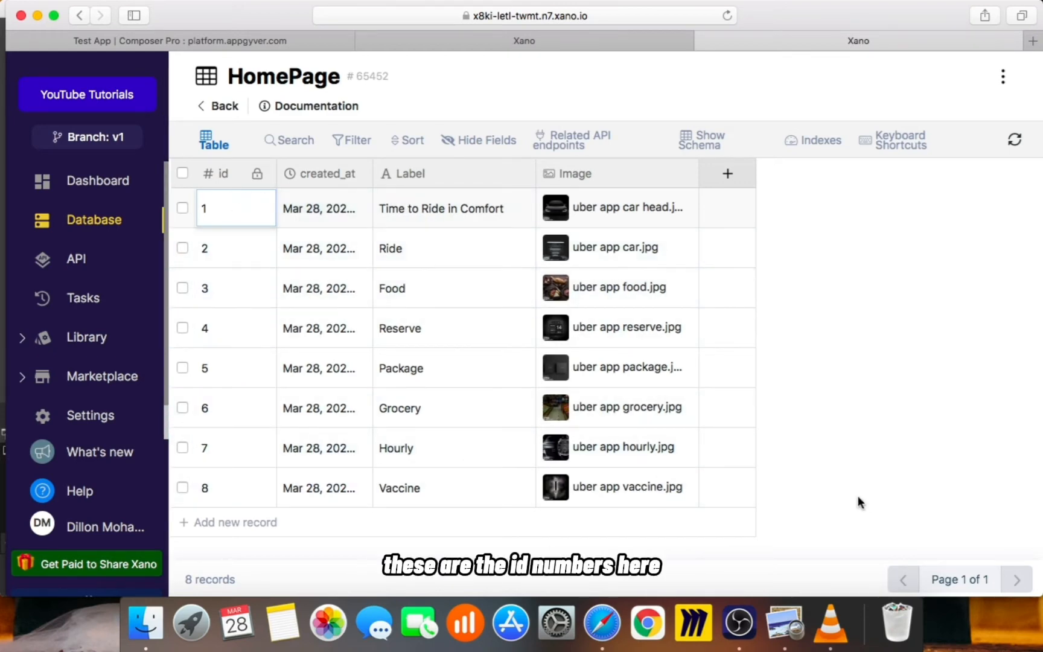
{"action": "left_click", "coordinate": [617, 42]}
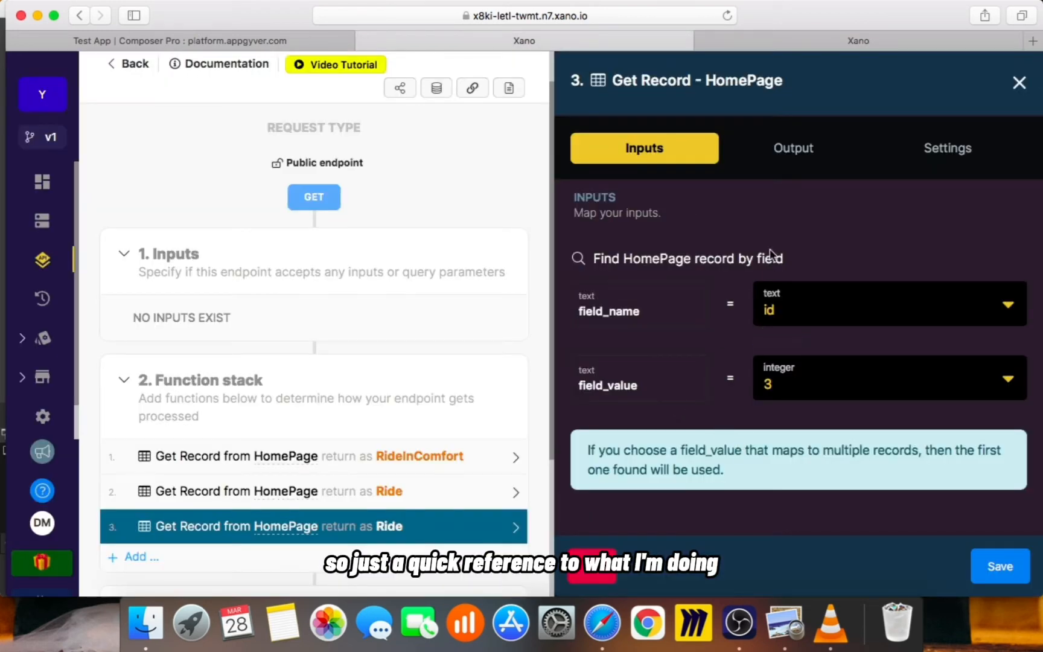
Step: Look up the third record's label in the HomePage table, name the lookup's output variable Food, and save it
{"action": "left_click", "coordinate": [787, 145]}
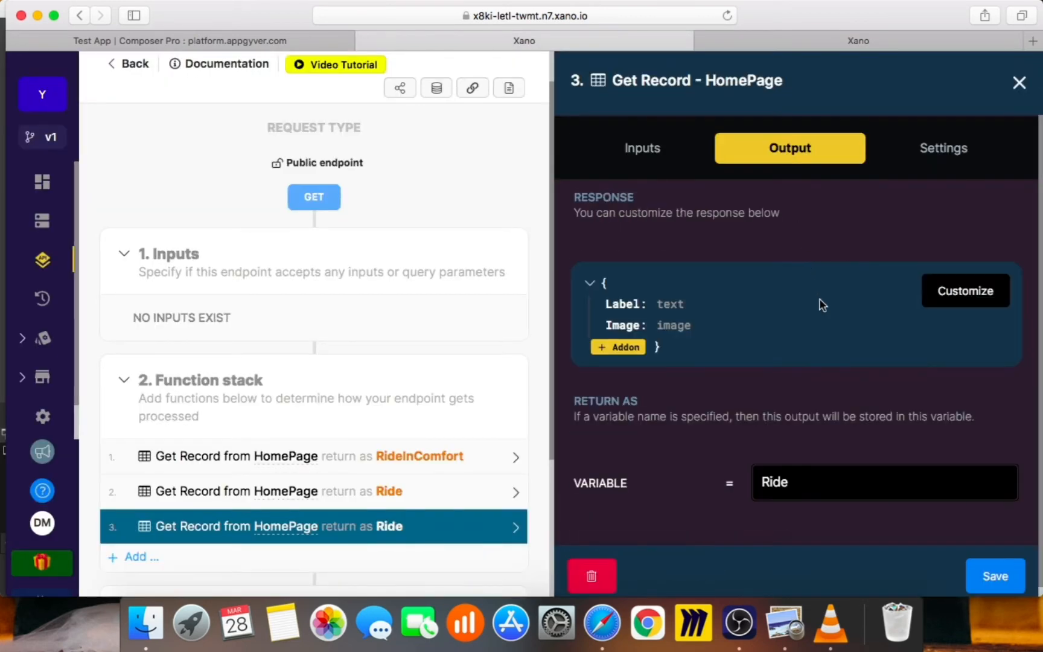
{"action": "right_click", "coordinate": [816, 487]}
{"action": "left_click", "coordinate": [820, 258]}
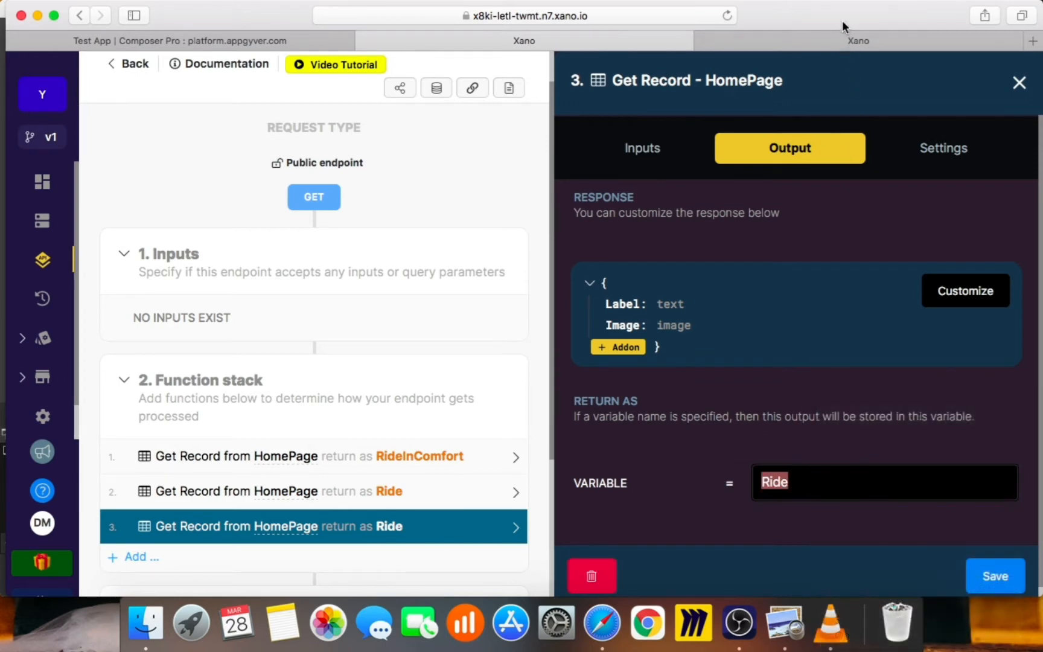
{"action": "left_click", "coordinate": [832, 39]}
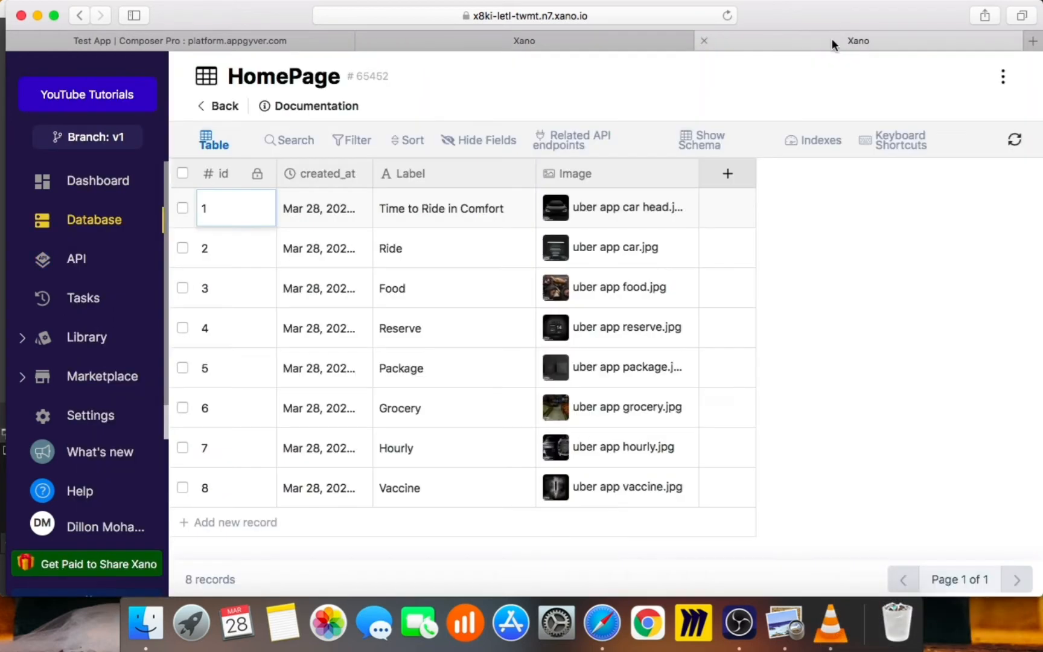
{"action": "left_click", "coordinate": [481, 37]}
{"action": "type", "text": "Foo"}
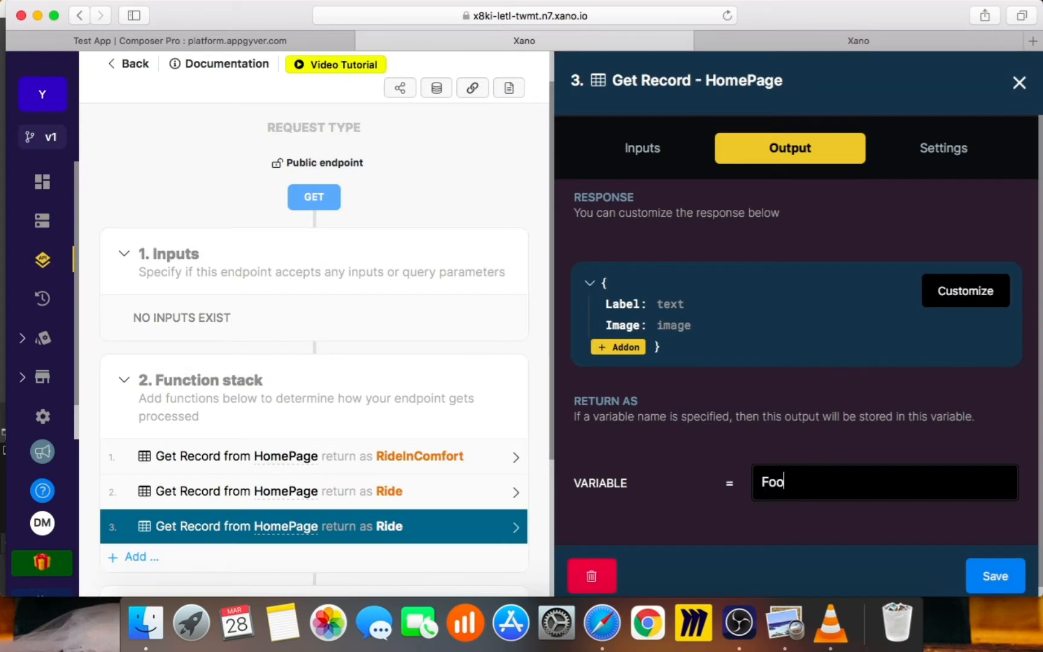
{"action": "type", "text": "d"}
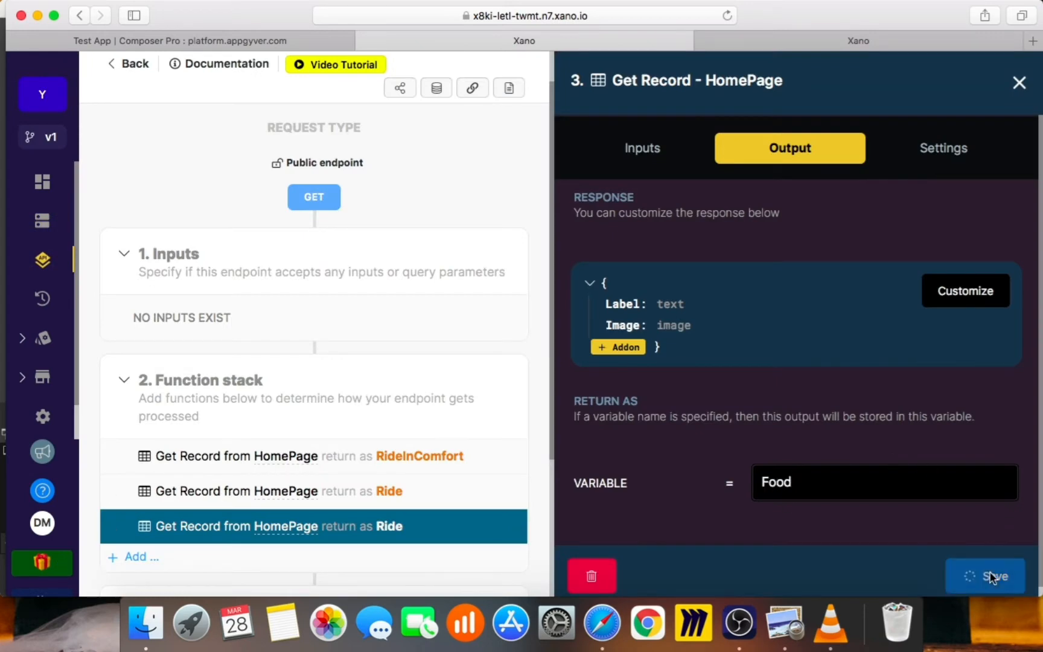
{"action": "left_click", "coordinate": [989, 571]}
Step: Duplicate the Food lookup in the function stack and set the copy's field_value to 4
{"action": "mouse_move", "coordinate": [674, 493]}
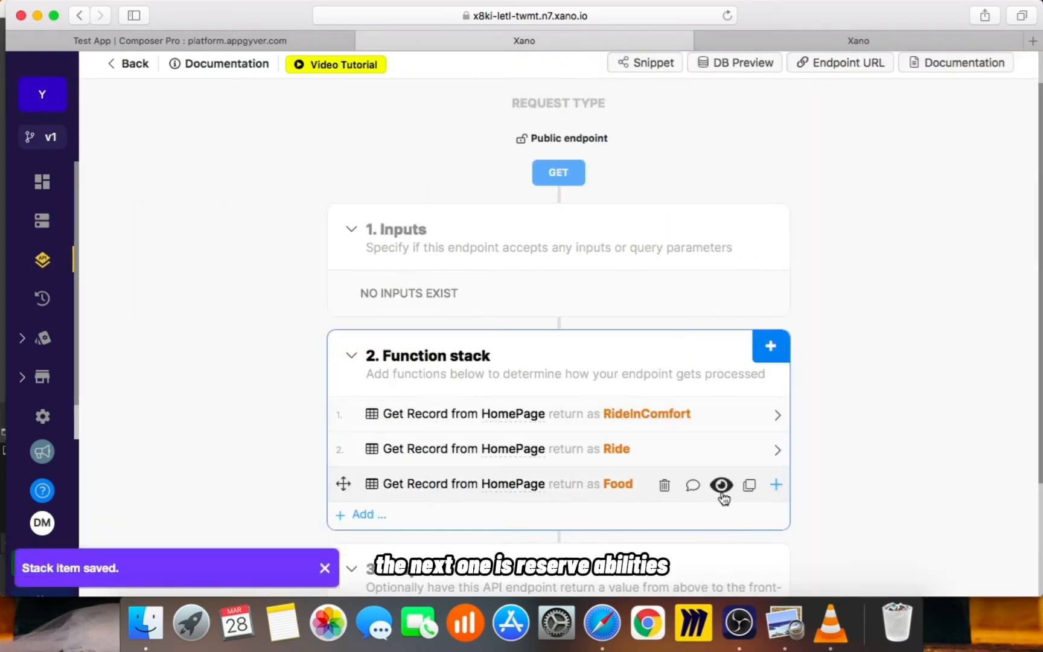
{"action": "left_click", "coordinate": [747, 490]}
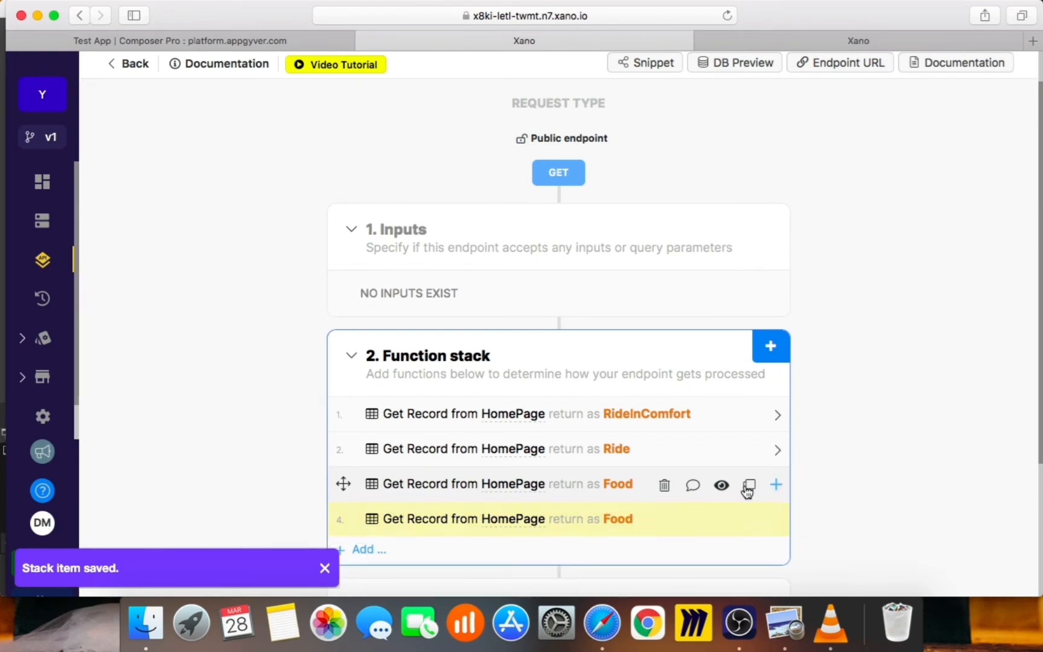
{"action": "left_click", "coordinate": [580, 526]}
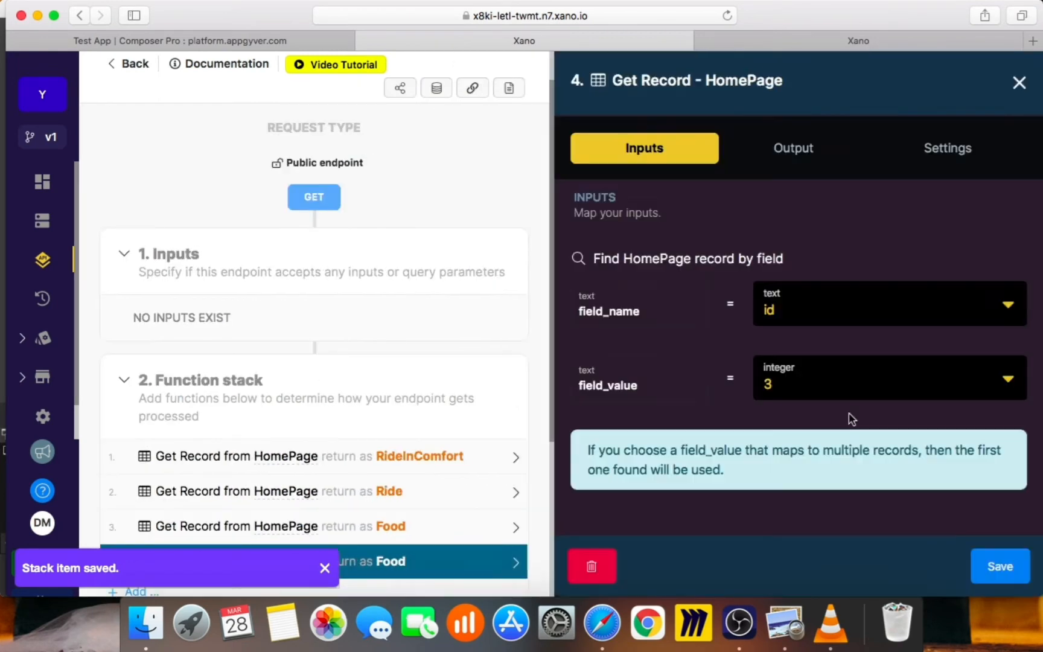
{"action": "left_click", "coordinate": [851, 382]}
{"action": "key", "text": "BackSpace"}
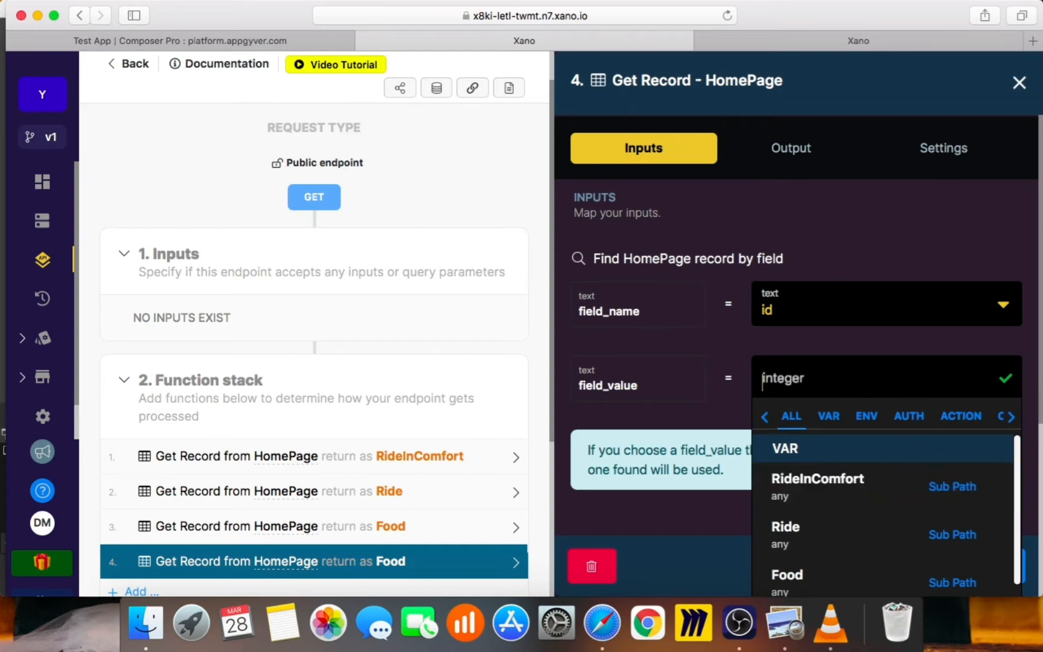
{"action": "type", "text": "4"}
Step: Rename the fourth lookup's output variable to Reserve and save the stack item
{"action": "left_click", "coordinate": [798, 151]}
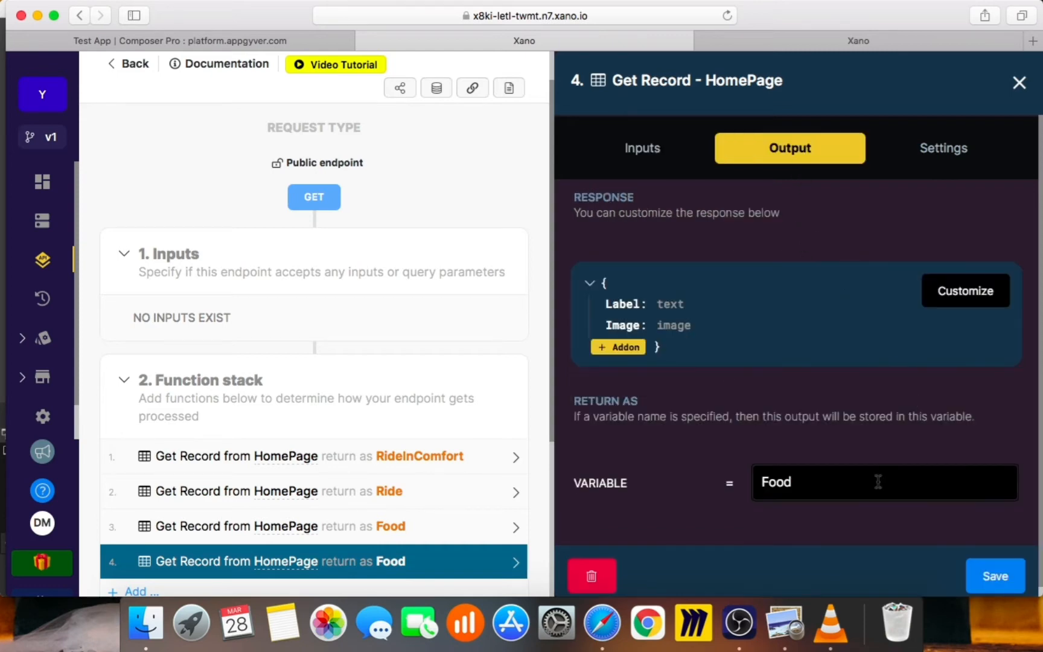
{"action": "left_click_drag", "start_coordinate": [822, 489], "coordinate": [677, 476]}
{"action": "type", "text": "Reserve"}
{"action": "left_click", "coordinate": [997, 569]}
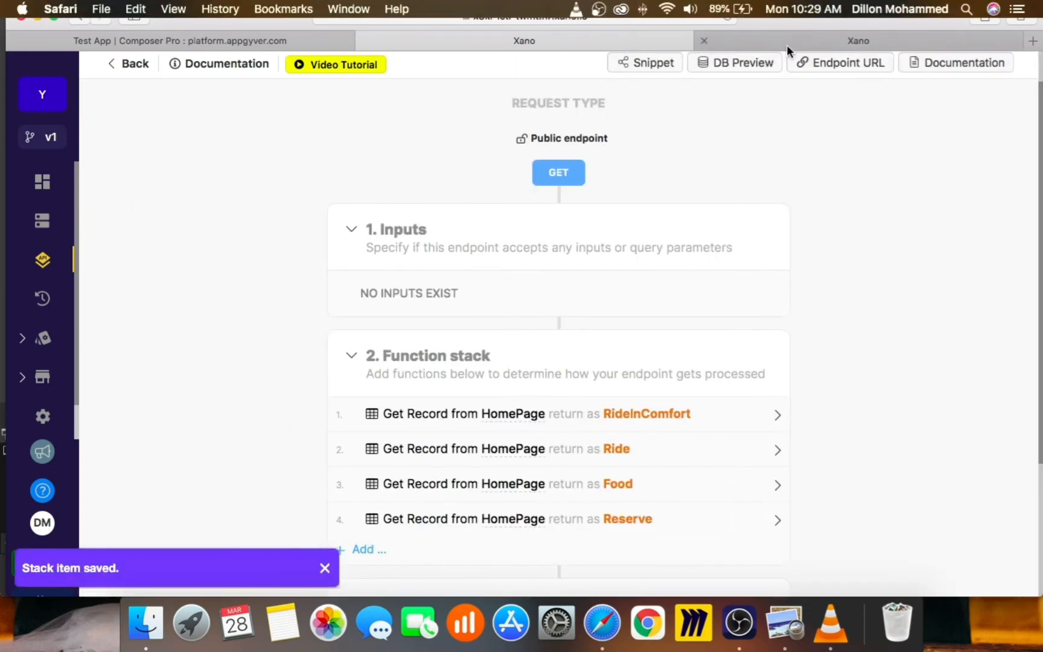
Step: Check the HomePage table for the labels of the remaining records and return to the HomepageALL function stack
{"action": "left_click", "coordinate": [782, 38]}
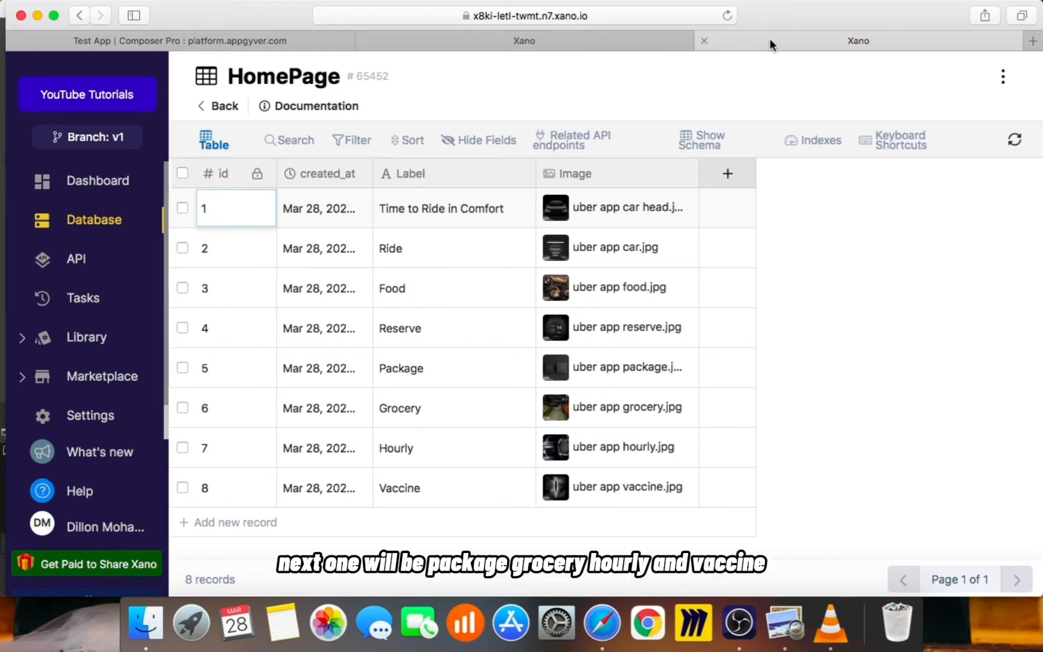
{"action": "left_click", "coordinate": [575, 43]}
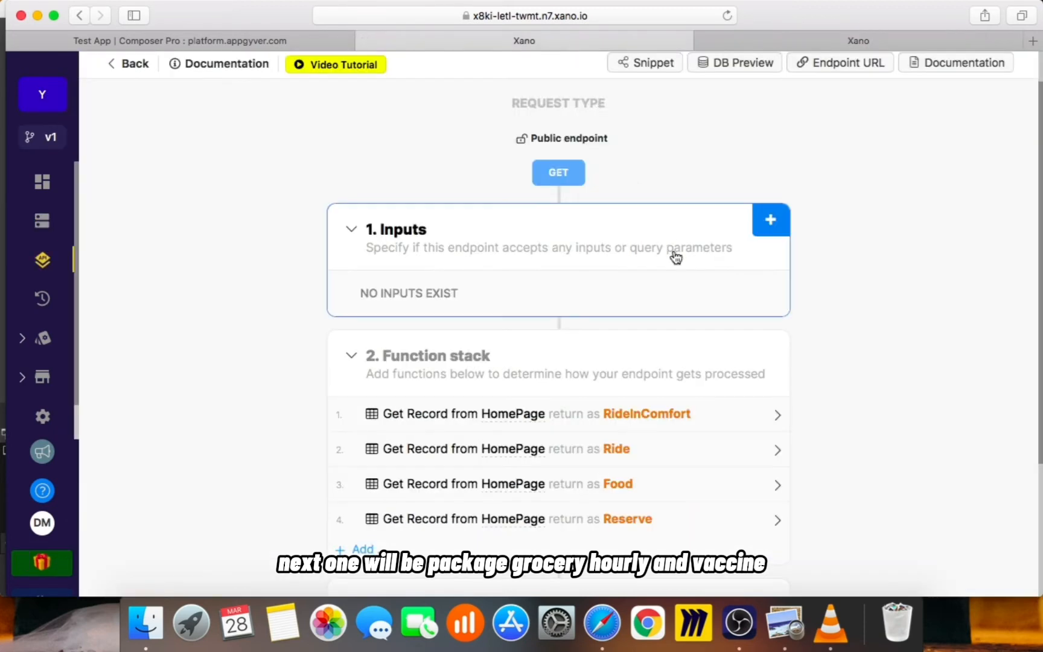
{"action": "scroll", "coordinate": [846, 561], "scroll_direction": "down", "scroll_amount": 3}
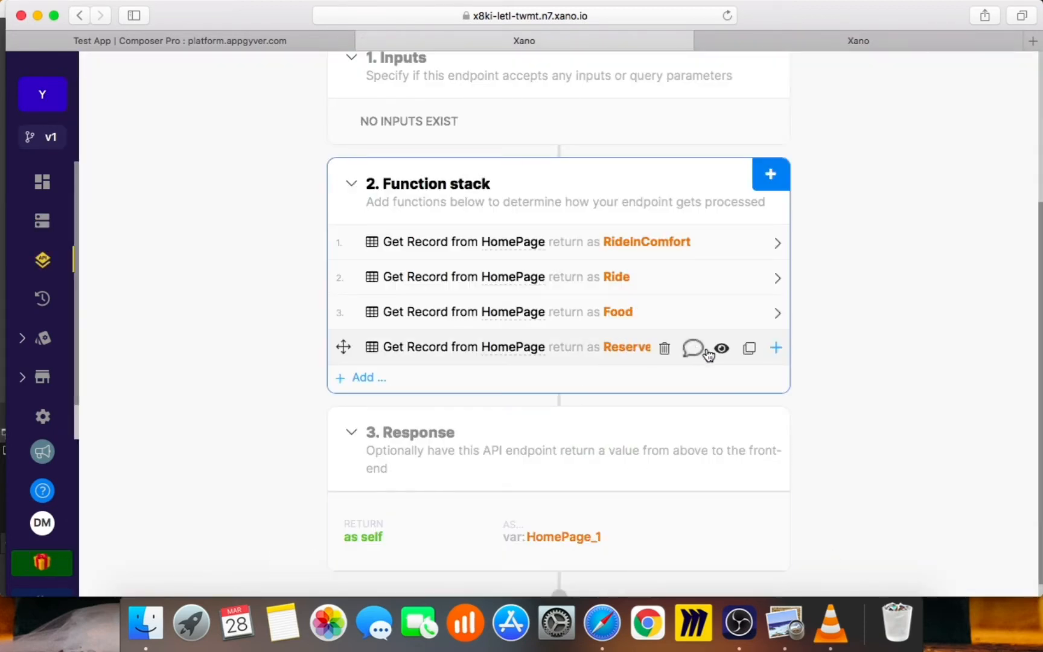
Step: Duplicate the Reserve lookup in the function stack and set the copy's field_value to 5
{"action": "left_click", "coordinate": [747, 353]}
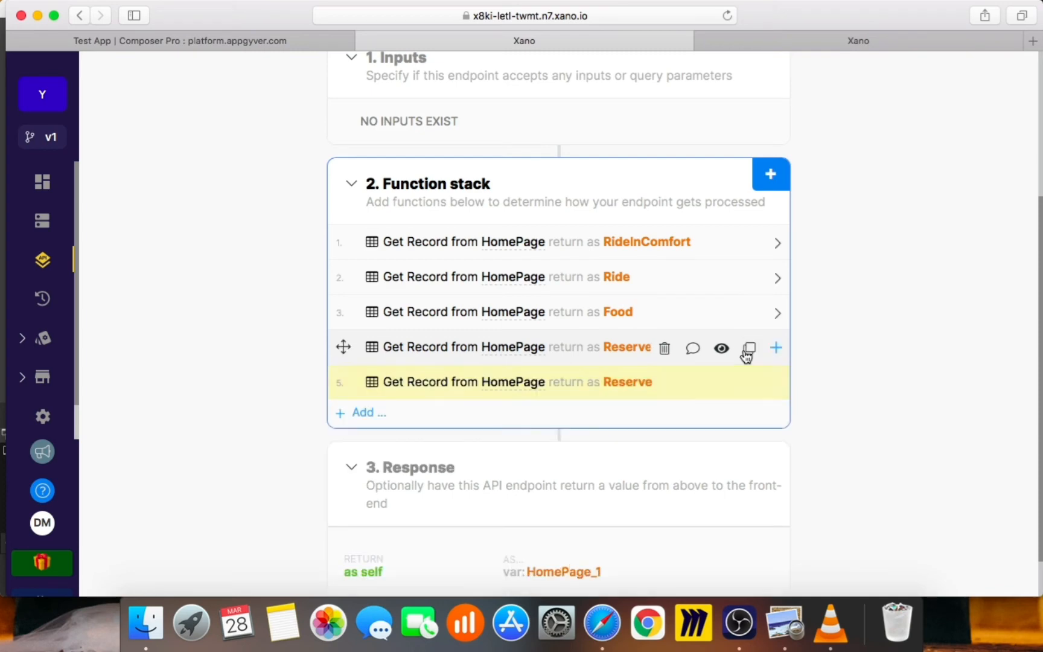
{"action": "left_click", "coordinate": [618, 386]}
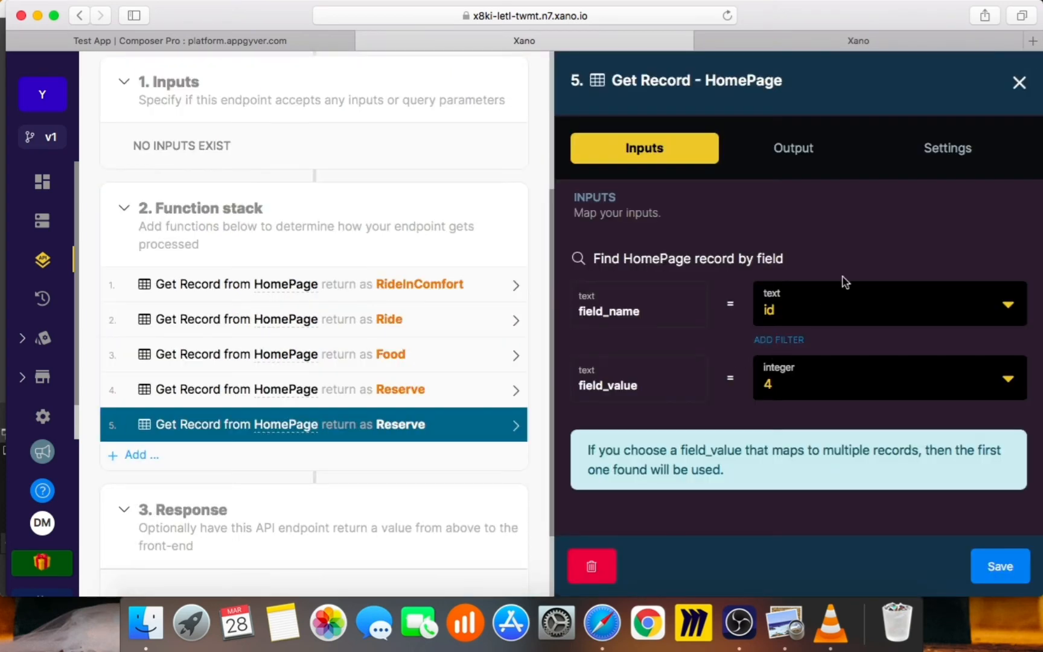
{"action": "left_click", "coordinate": [766, 380]}
{"action": "key", "text": "BackSpace"}
{"action": "type", "text": "5"}
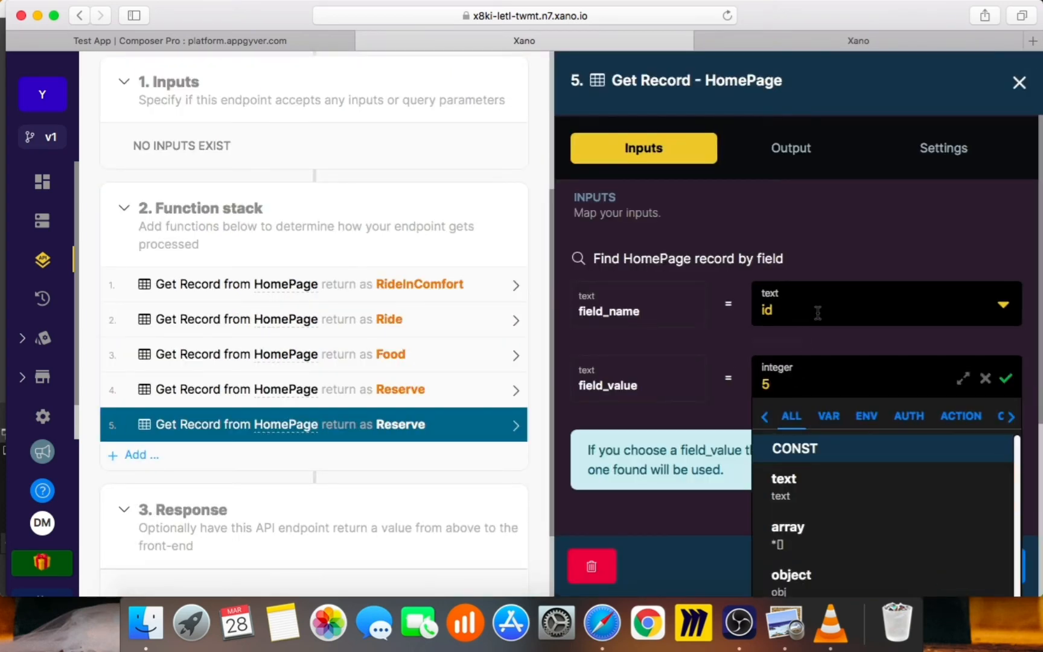
Step: Rename the fifth lookup's output variable to Package and save the stack item
{"action": "left_click", "coordinate": [785, 163]}
{"action": "left_click_drag", "start_coordinate": [822, 470], "coordinate": [739, 477]}
{"action": "type", "text": "Package"}
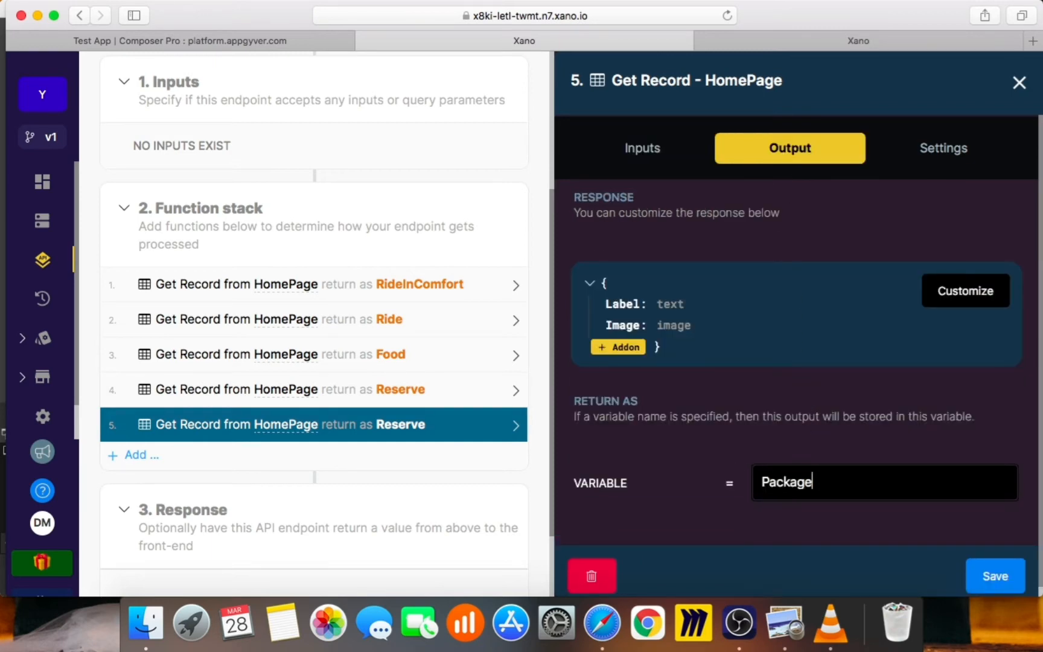
{"action": "left_click", "coordinate": [1015, 579]}
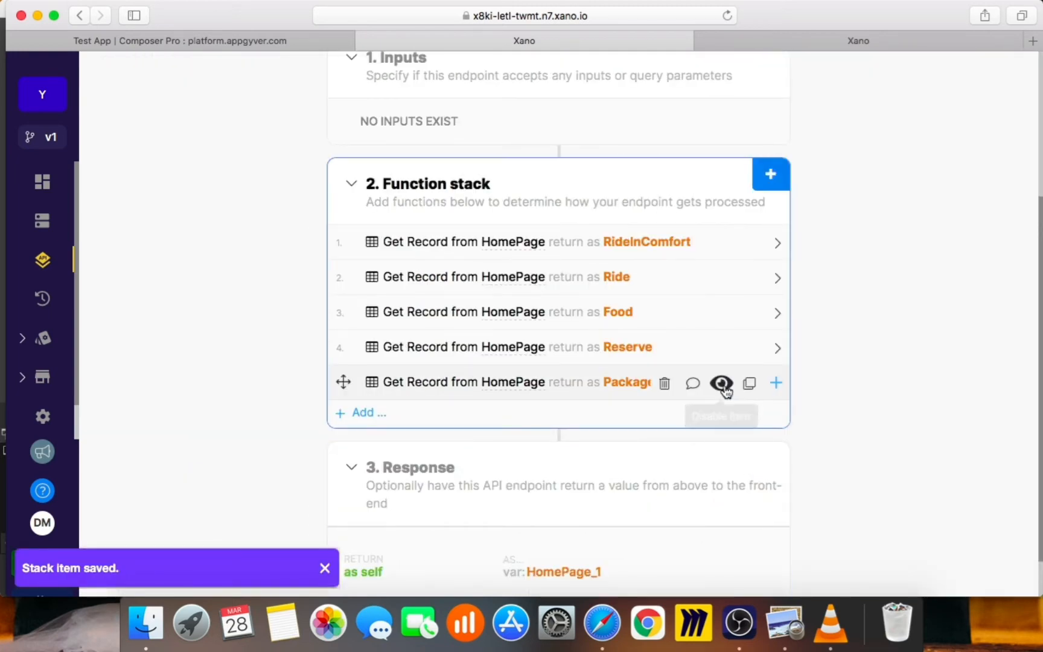
Step: Duplicate the Package lookup in the function stack and set the copy's field_value to 6
{"action": "left_click", "coordinate": [751, 386]}
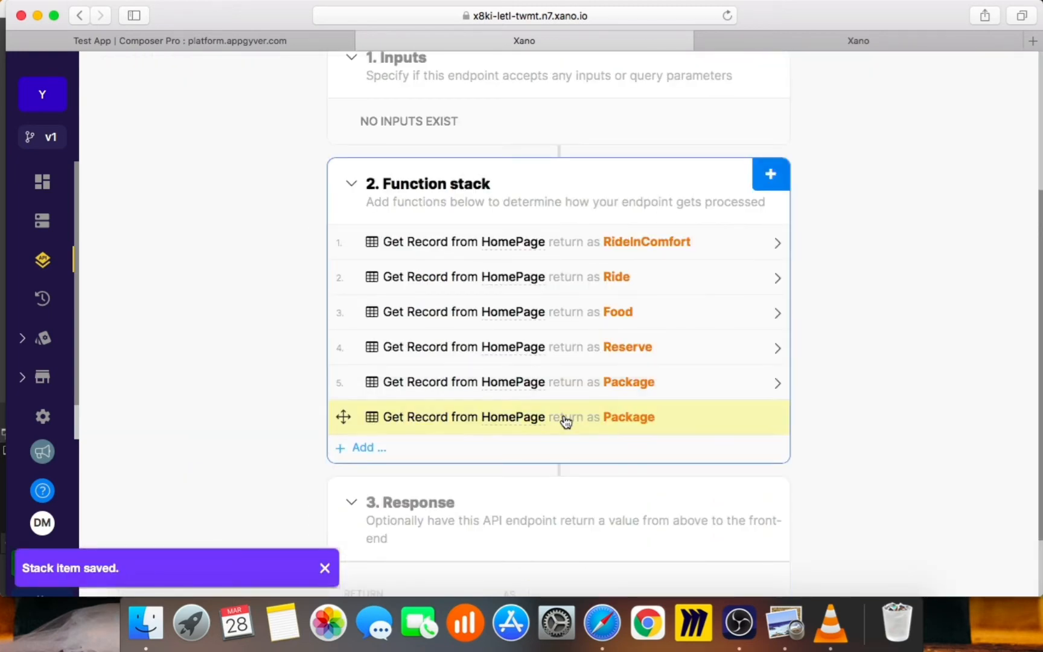
{"action": "left_click", "coordinate": [566, 420]}
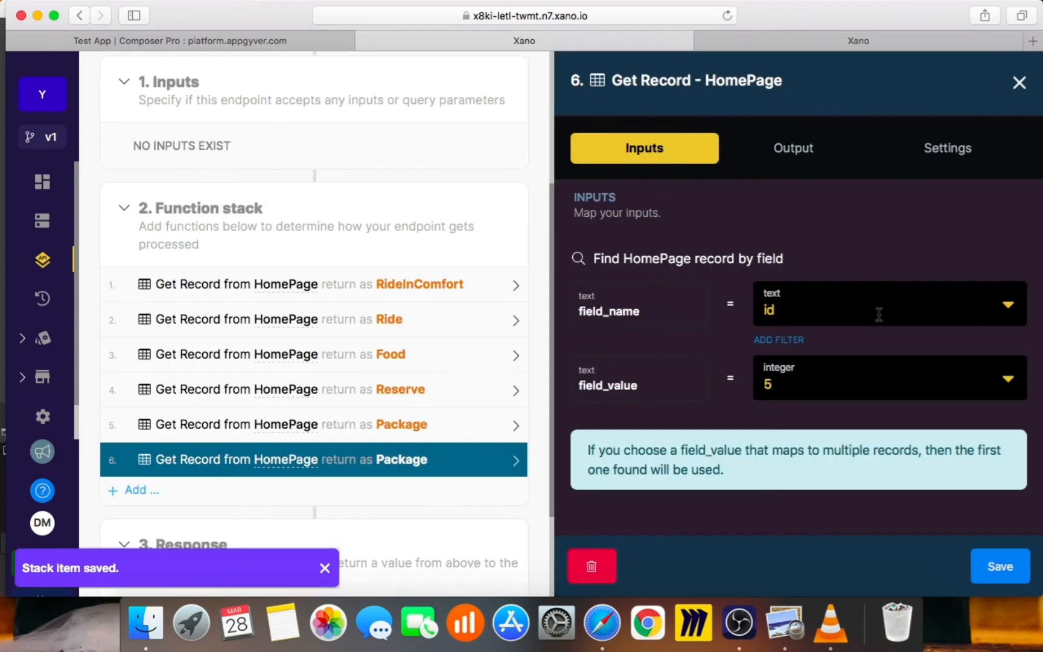
{"action": "left_click", "coordinate": [786, 380]}
{"action": "key", "text": "BackSpace"}
{"action": "type", "text": "6"}
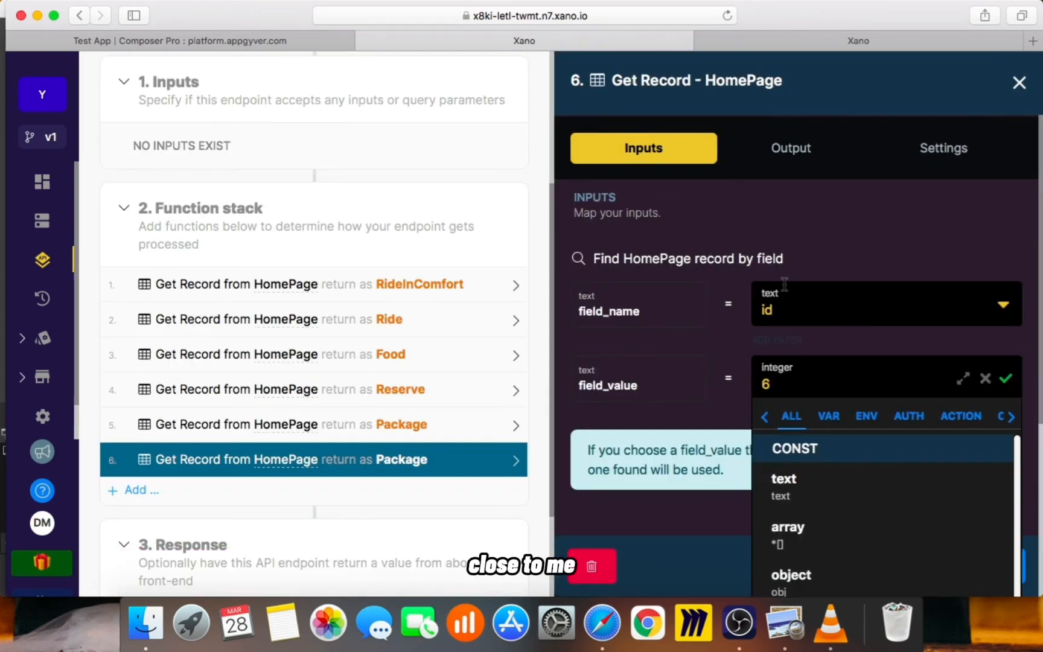
Step: Rename the sixth lookup's output variable to Grocery and save the stack item
{"action": "left_click", "coordinate": [768, 154]}
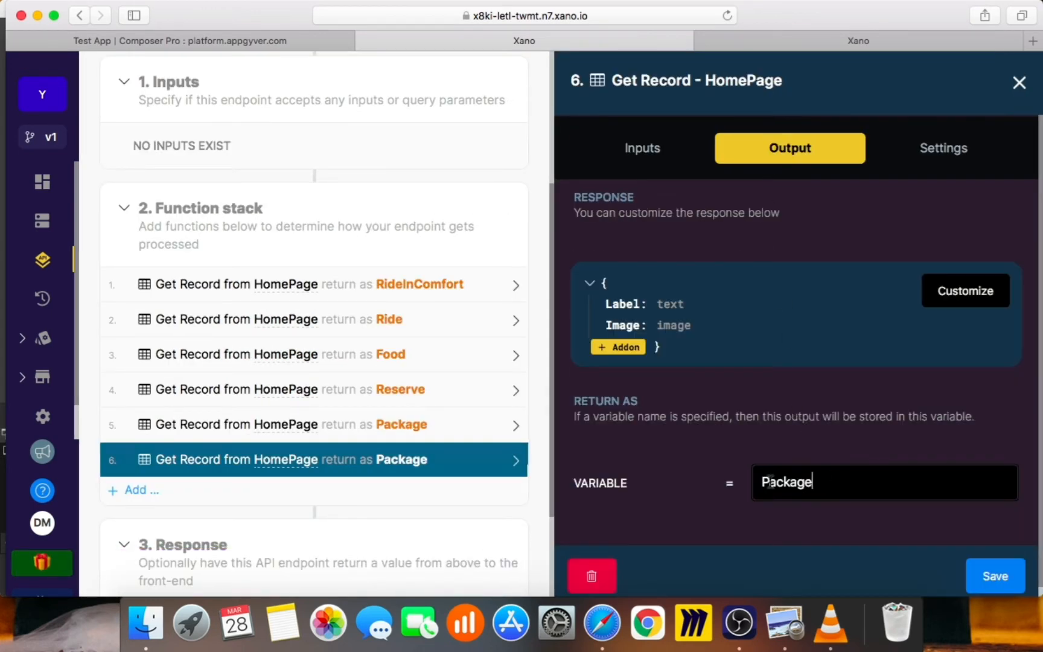
{"action": "left_click_drag", "start_coordinate": [813, 477], "coordinate": [725, 465]}
{"action": "type", "text": "Grocery"}
{"action": "left_click", "coordinate": [1013, 575]}
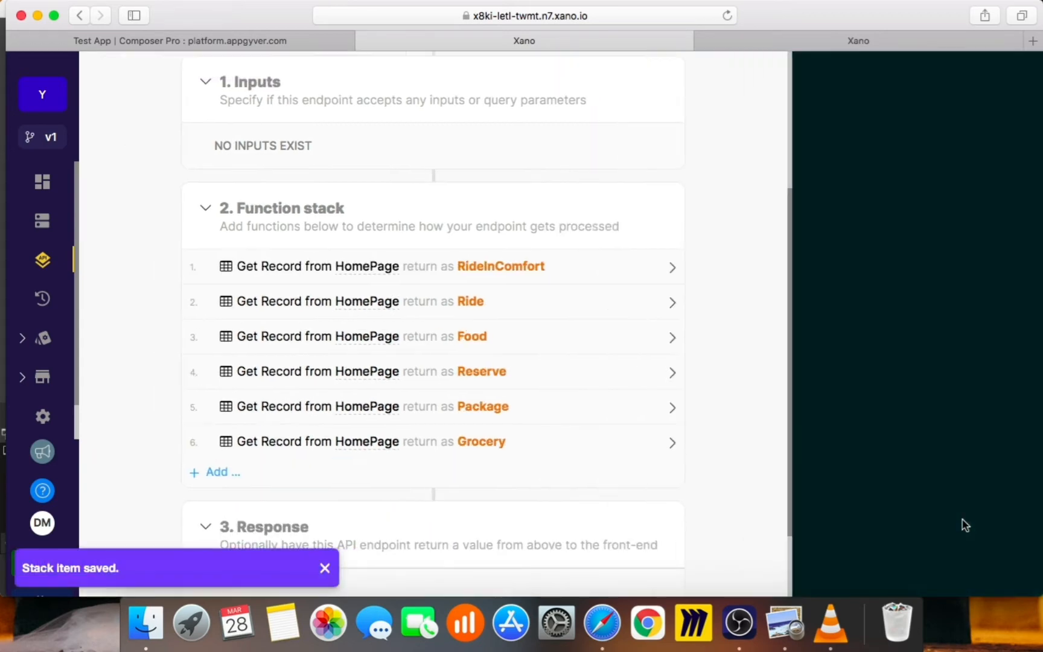
Step: Duplicate the Grocery lookup in the function stack and set the copy's field_value to 7
{"action": "mouse_move", "coordinate": [710, 433]}
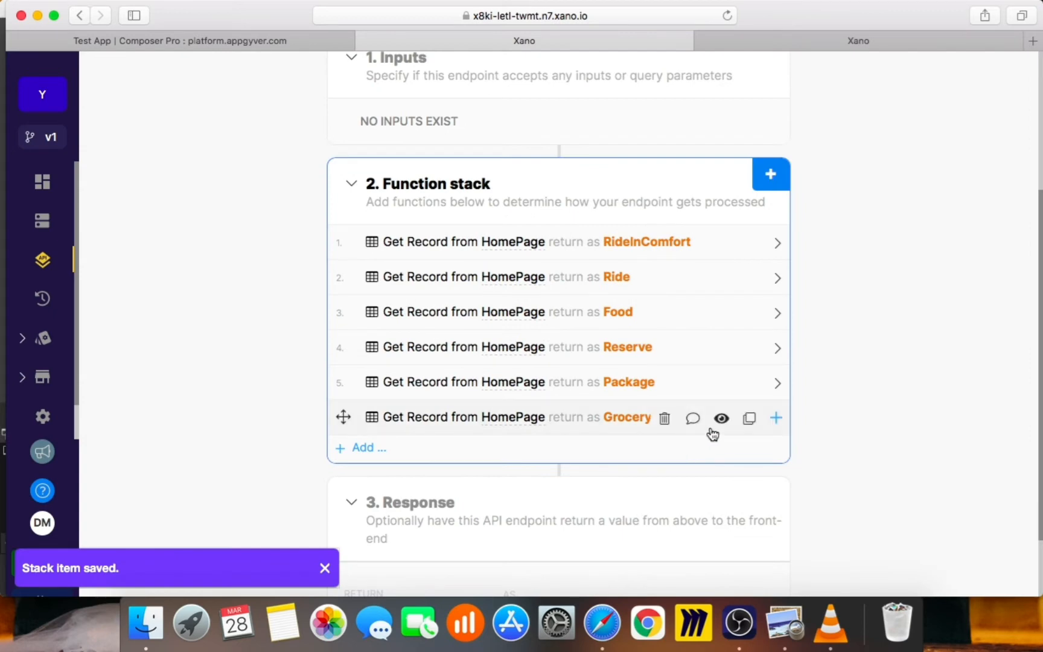
{"action": "left_click", "coordinate": [750, 427]}
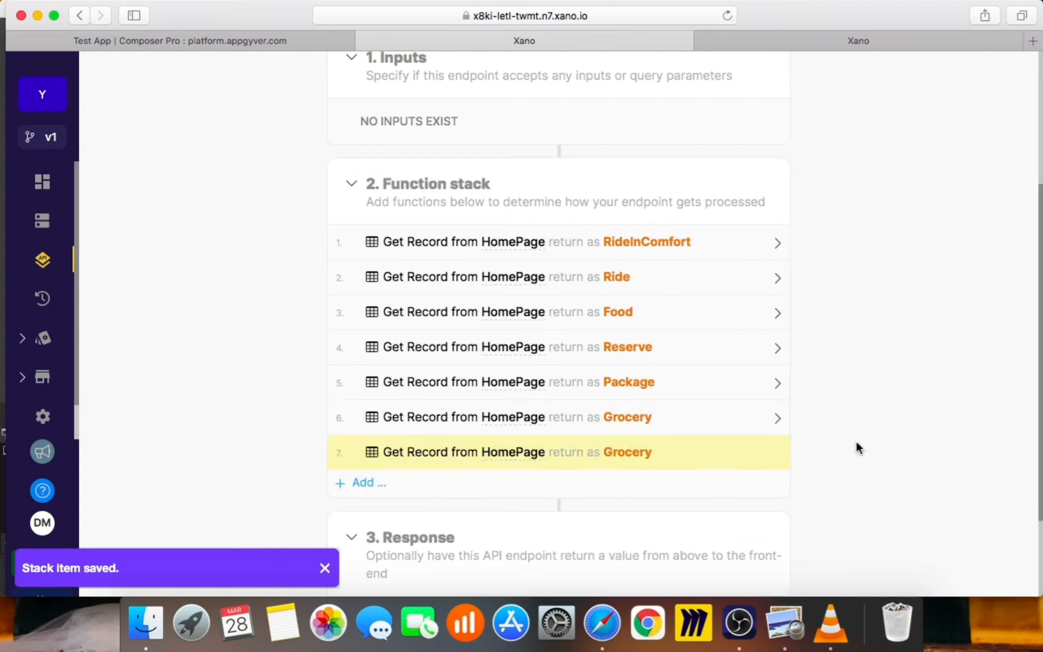
{"action": "left_click", "coordinate": [560, 452]}
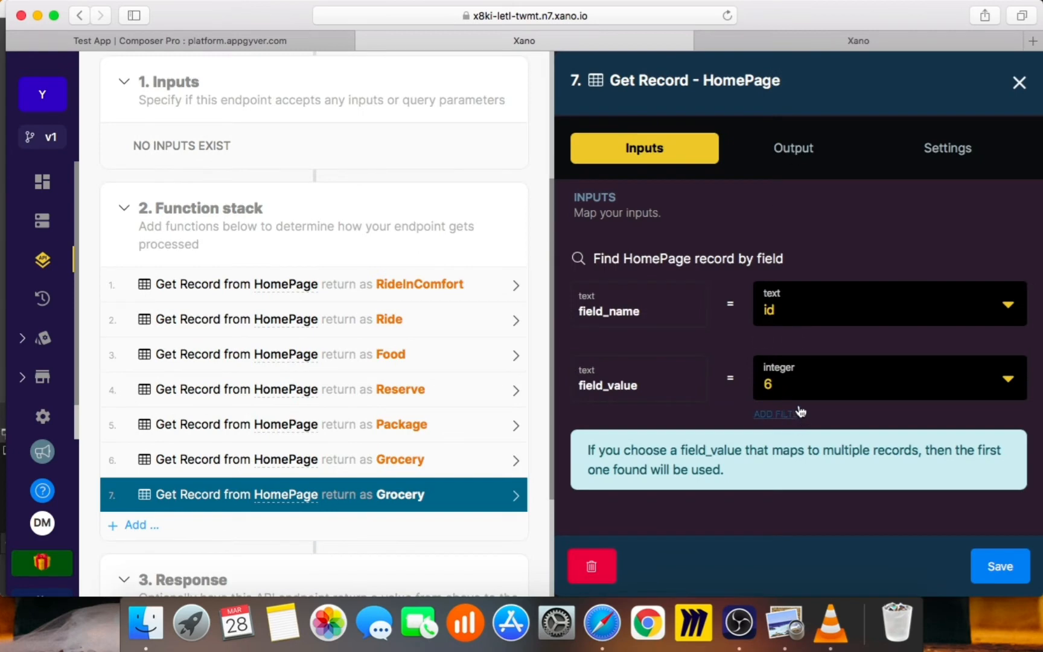
{"action": "left_click", "coordinate": [798, 382]}
{"action": "key", "text": "BackSpace"}
{"action": "type", "text": "7"}
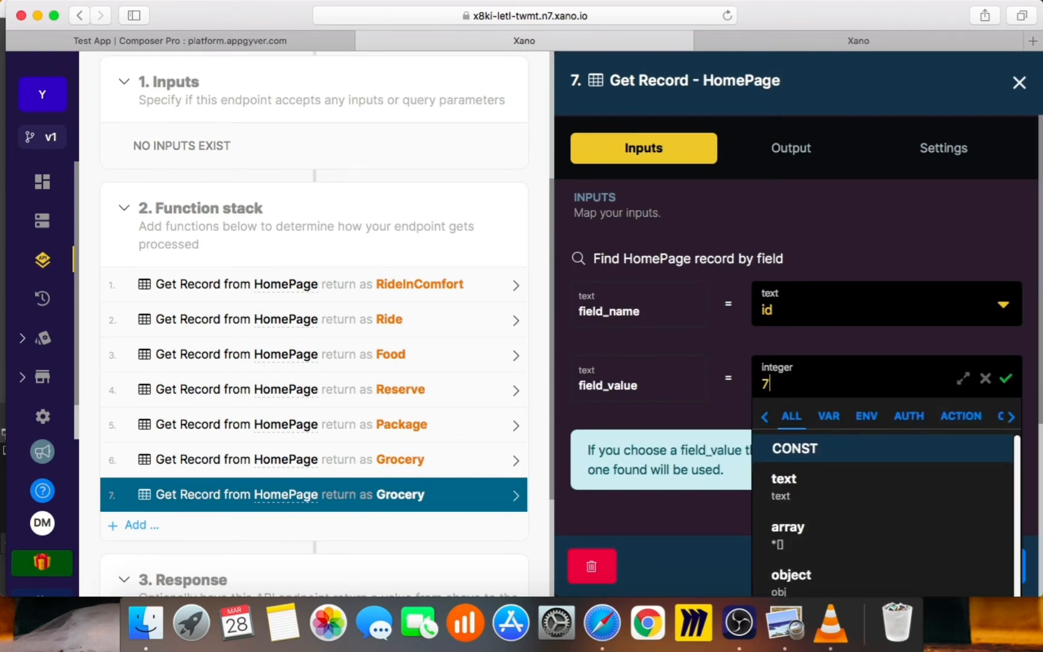
Step: Rename the seventh lookup's output variable to Hourly and save the stack item
{"action": "left_click", "coordinate": [784, 172]}
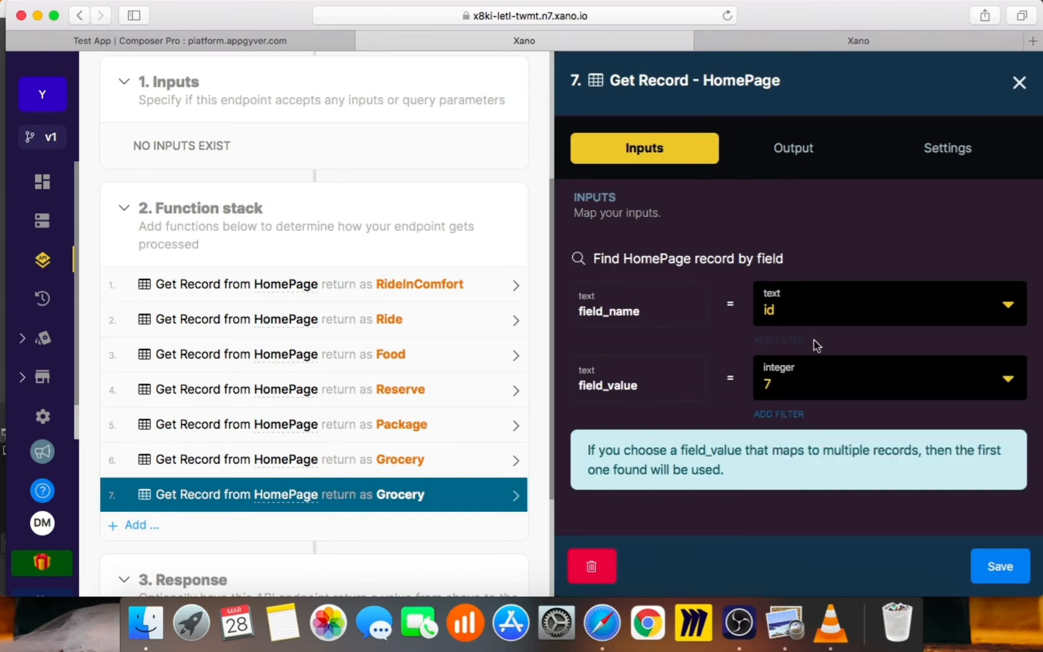
{"action": "left_click", "coordinate": [784, 145]}
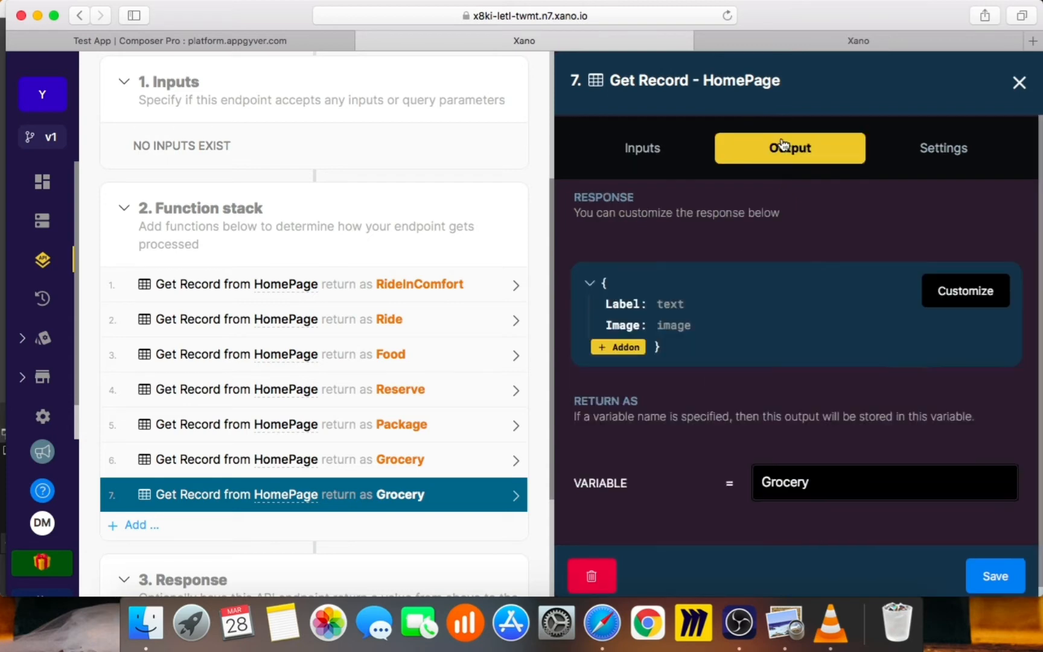
{"action": "double_click", "coordinate": [790, 480]}
{"action": "type", "text": "Hourly"}
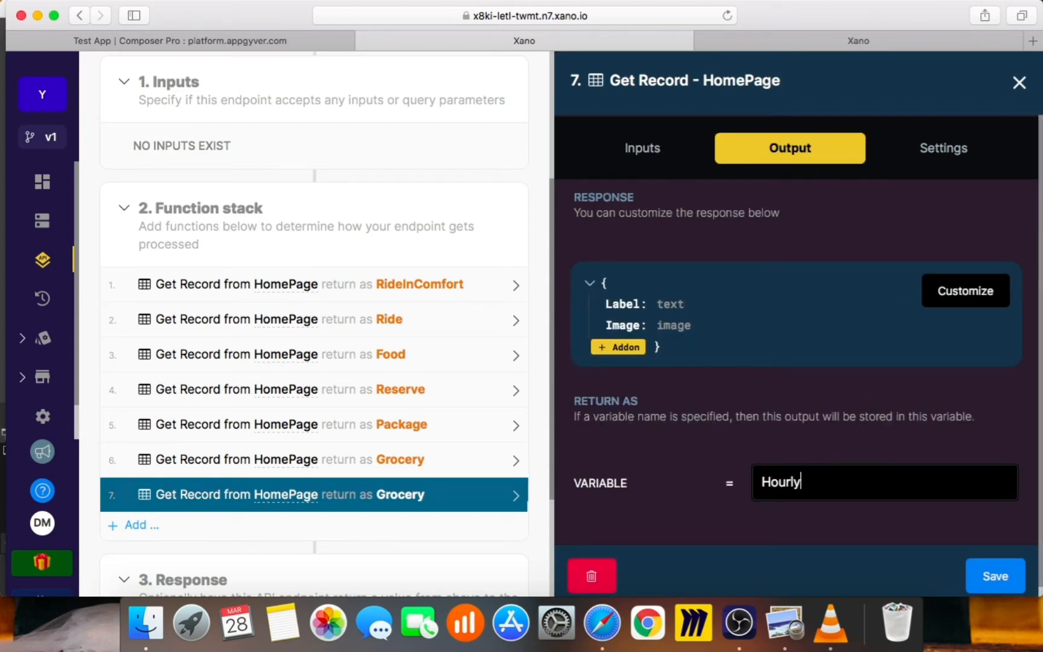
{"action": "left_click", "coordinate": [972, 564]}
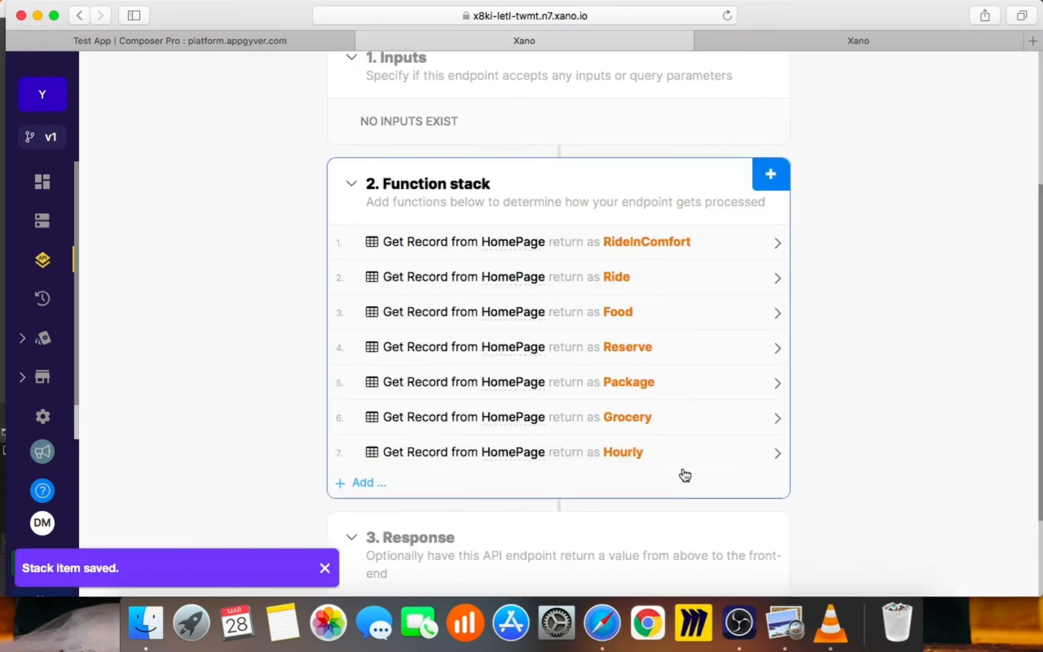
Step: Duplicate the Hourly lookup in the function stack and set the copy's field_value to 8
{"action": "left_click", "coordinate": [749, 454]}
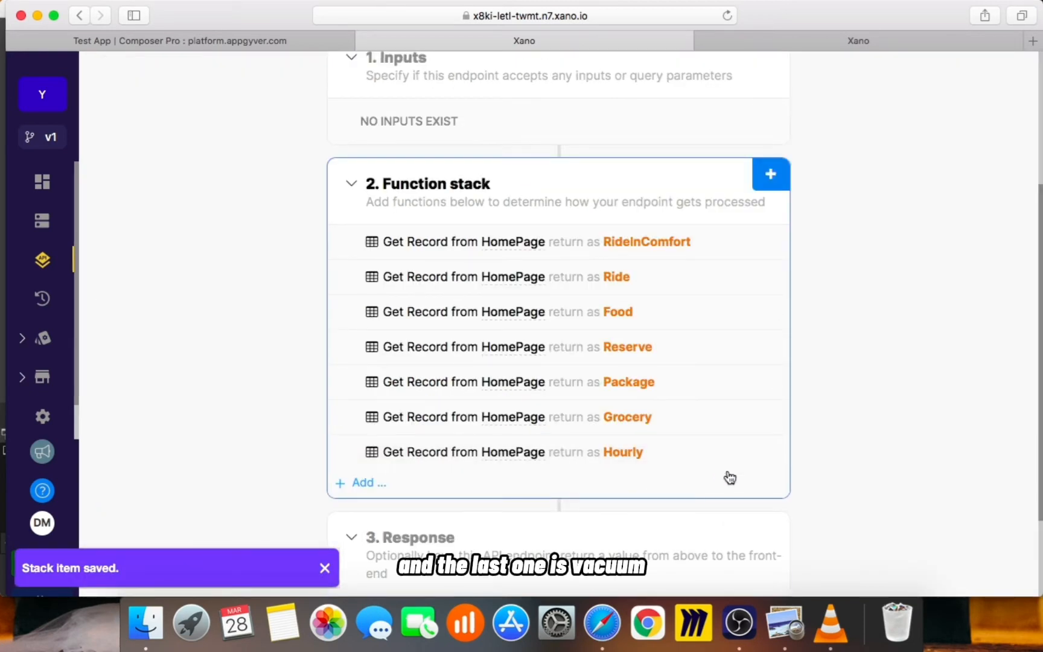
{"action": "left_click", "coordinate": [596, 487]}
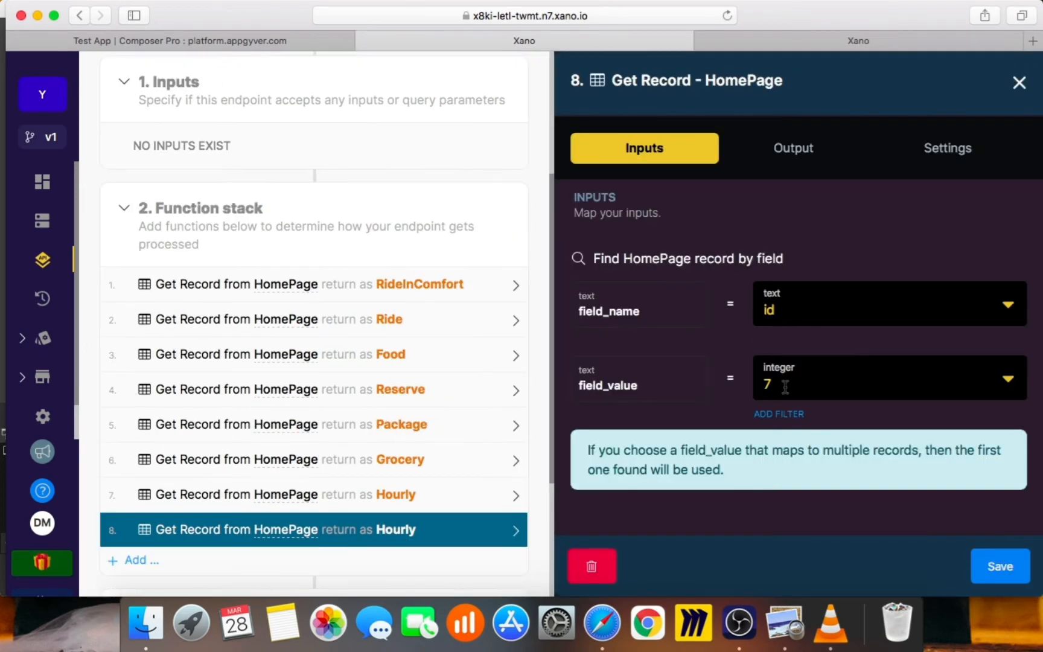
{"action": "left_click", "coordinate": [785, 385]}
{"action": "key", "text": "BackSpace"}
{"action": "type", "text": "8"}
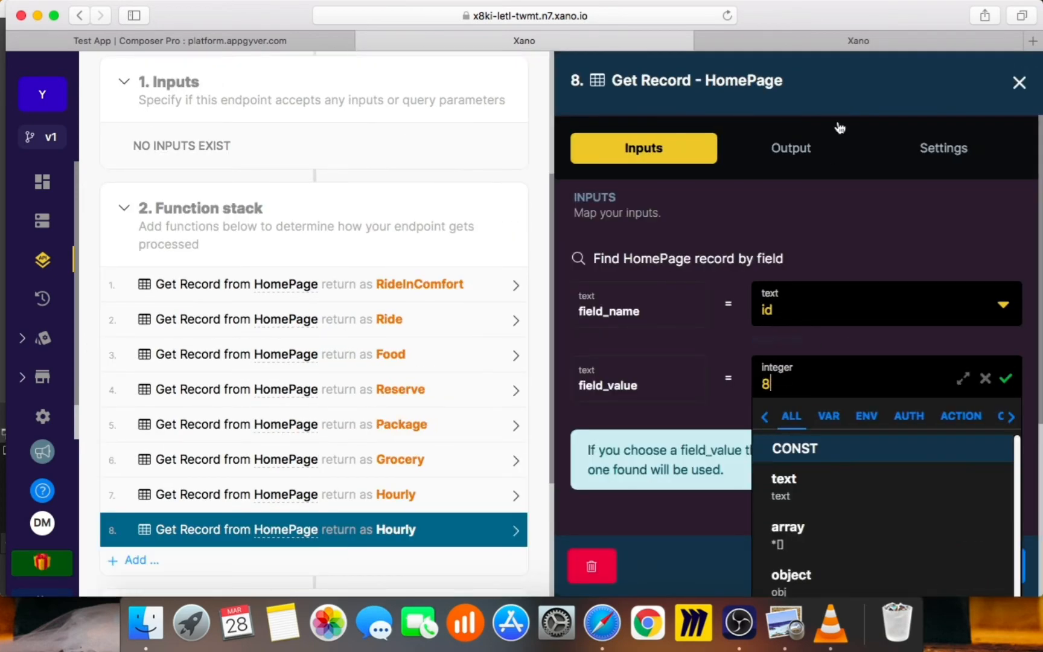
Step: Rename the eighth lookup's output variable to Vaccine and save the stack item
{"action": "left_click", "coordinate": [806, 150]}
{"action": "left_click_drag", "start_coordinate": [827, 477], "coordinate": [749, 483]}
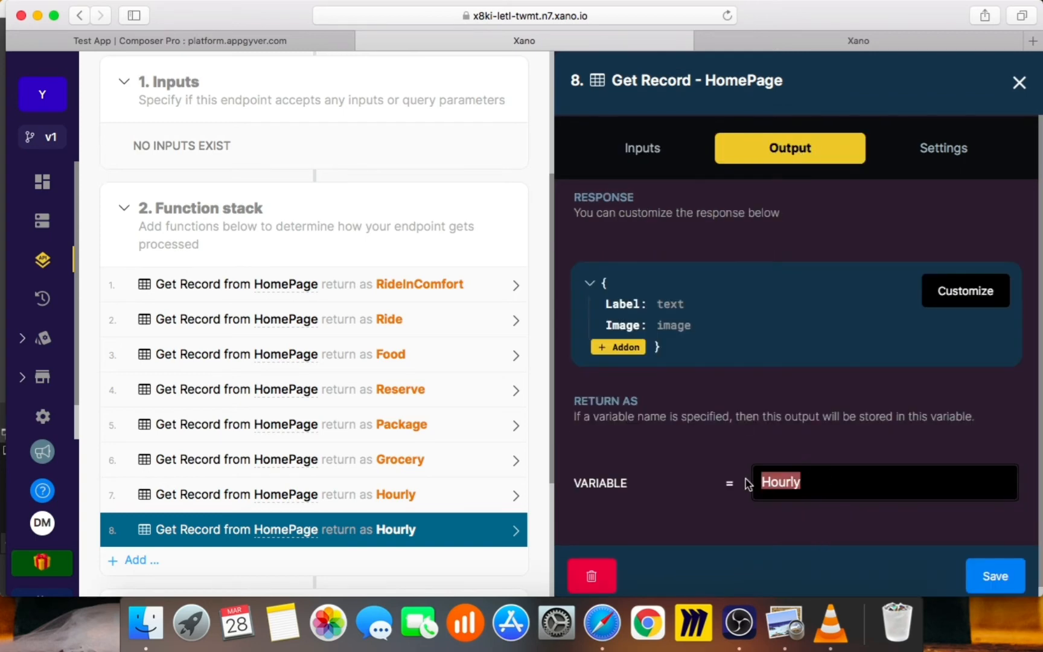
{"action": "type", "text": "Vaccine"}
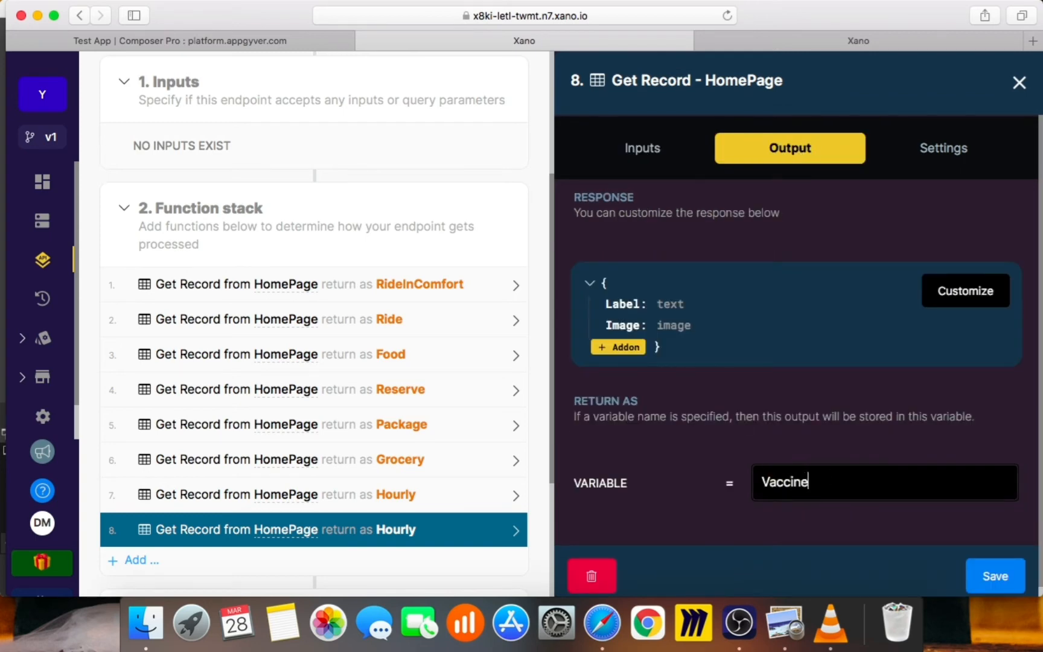
{"action": "left_click", "coordinate": [984, 575]}
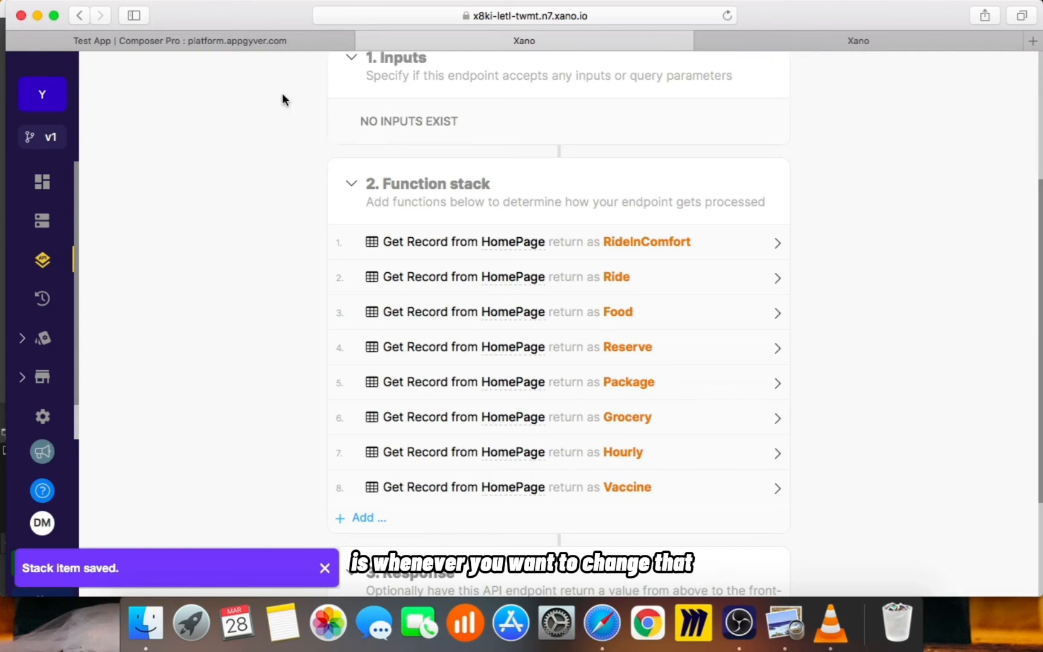
Step: Compare the AppGyver home page design with the HomePage table's records and the lookups in Xano, ending on the function stack
{"action": "left_click", "coordinate": [271, 43]}
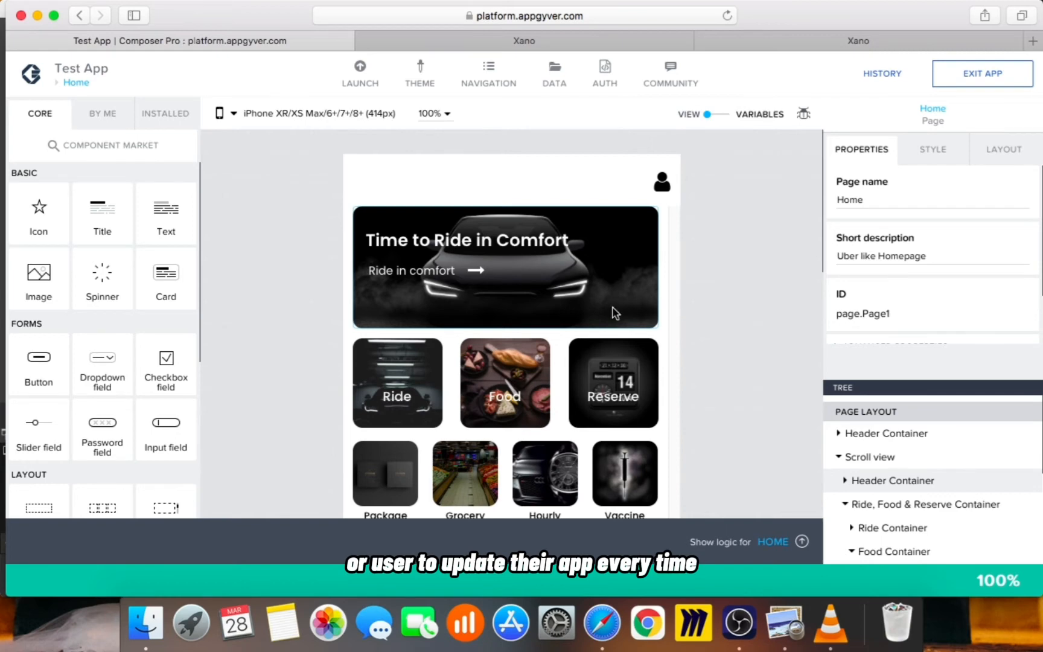
{"action": "left_click", "coordinate": [588, 37]}
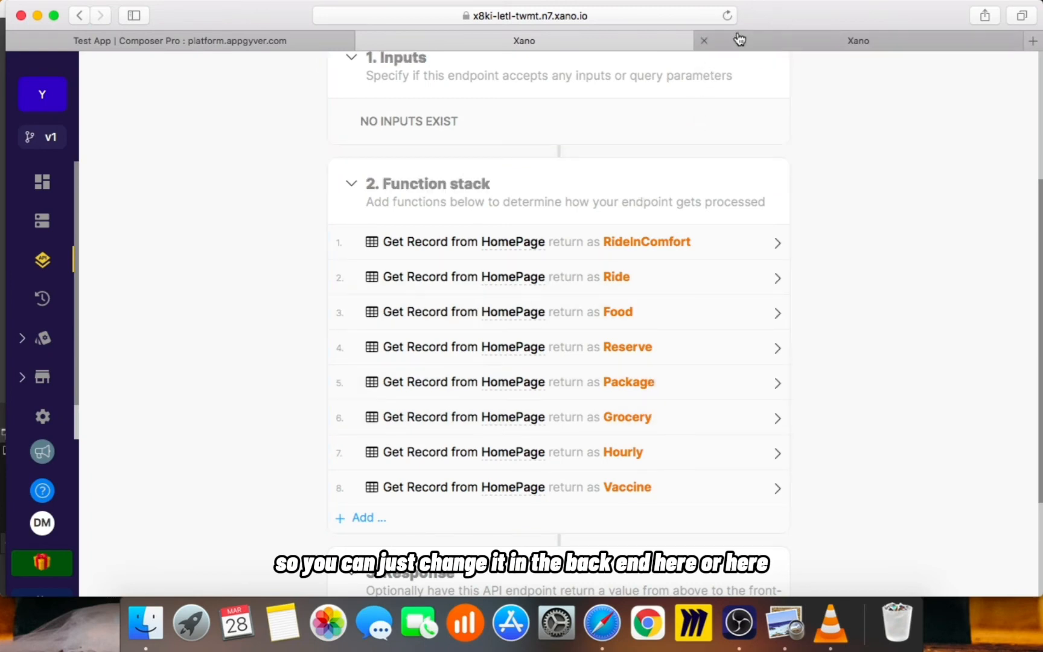
{"action": "left_click", "coordinate": [859, 40]}
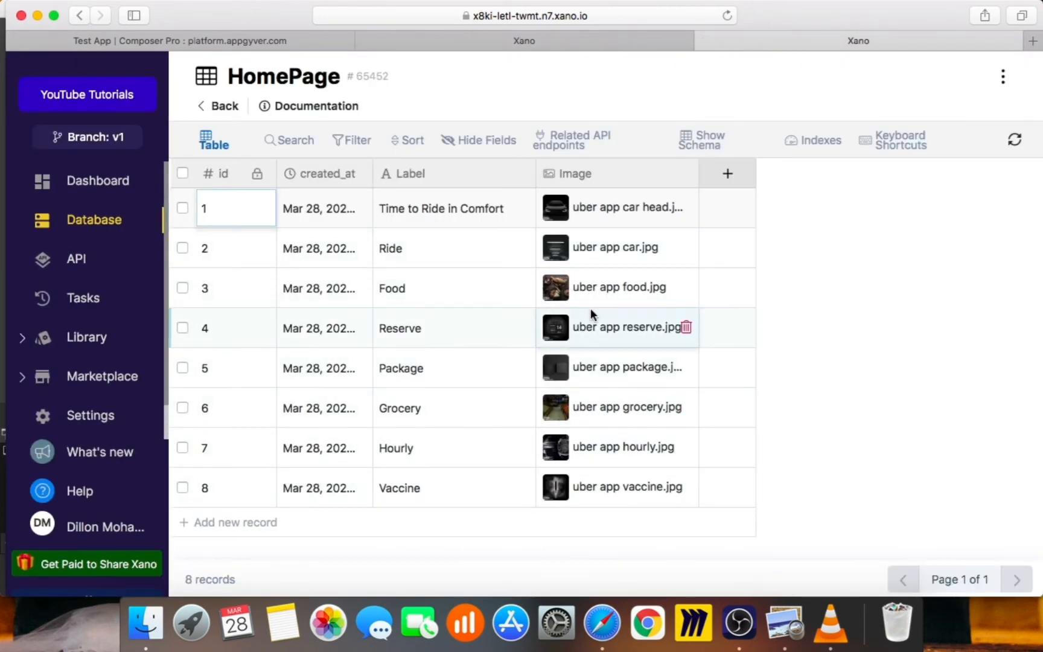
{"action": "left_click", "coordinate": [528, 42]}
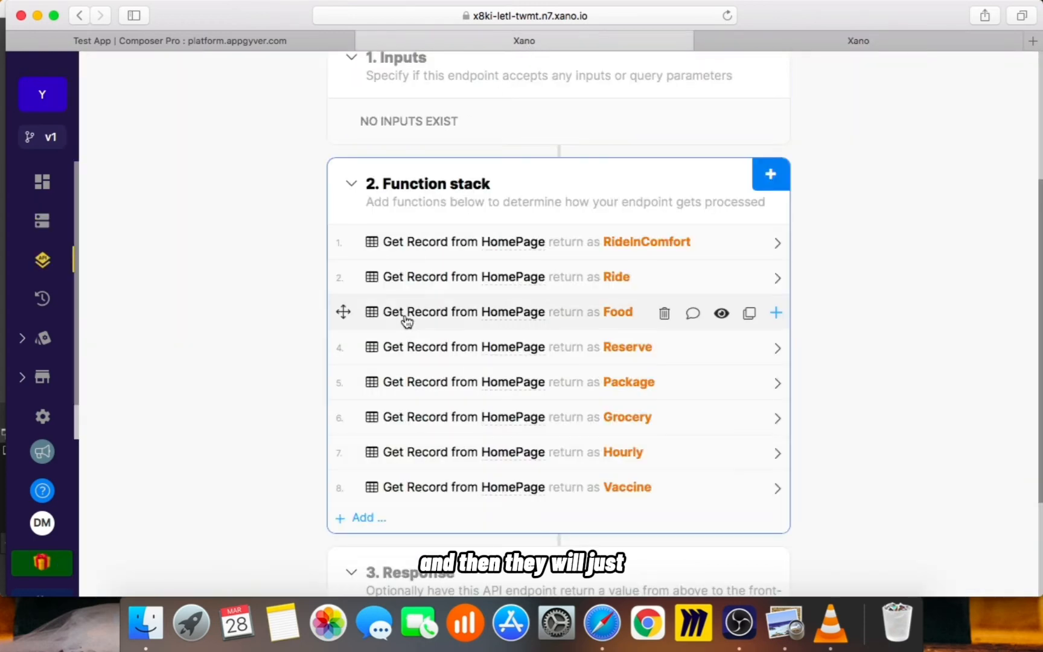
{"action": "left_click", "coordinate": [278, 43]}
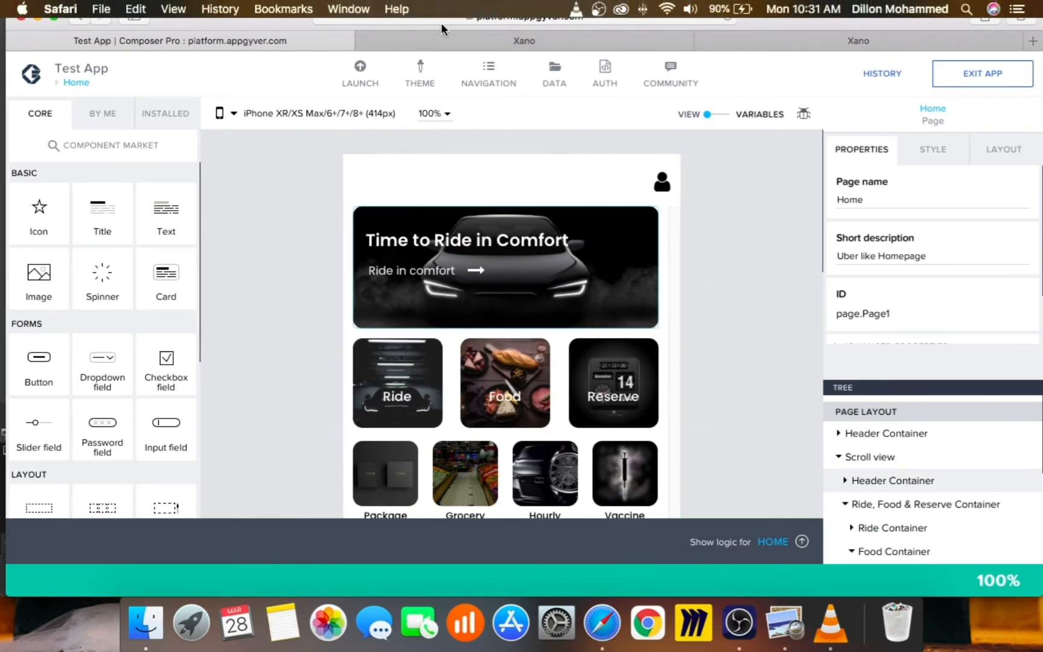
{"action": "left_click", "coordinate": [497, 35]}
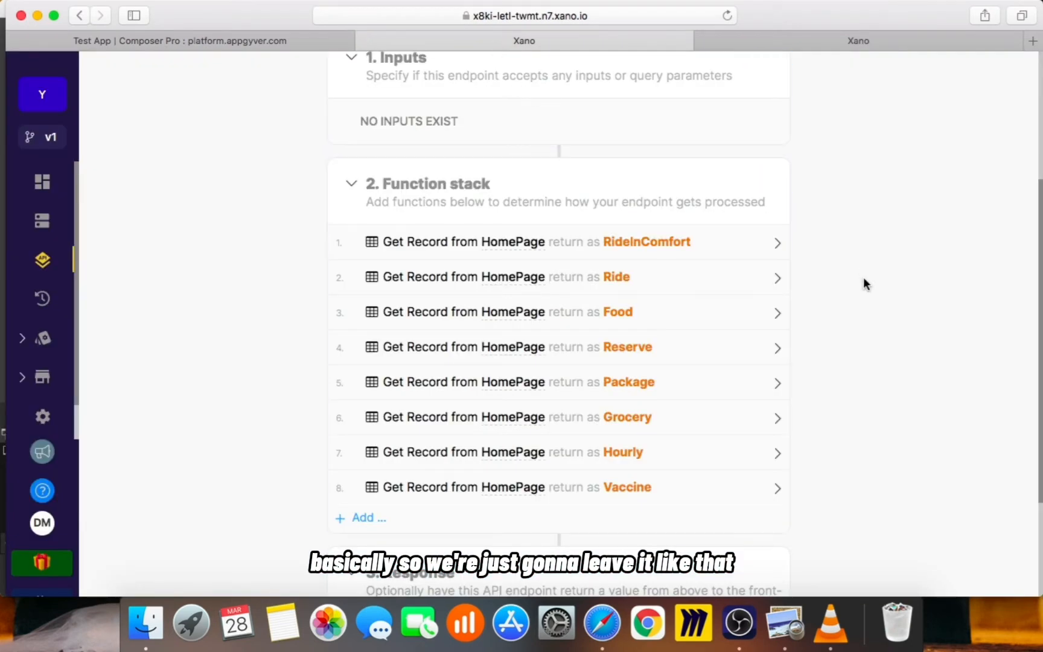
{"action": "scroll", "coordinate": [865, 279], "scroll_direction": "down", "scroll_amount": 3}
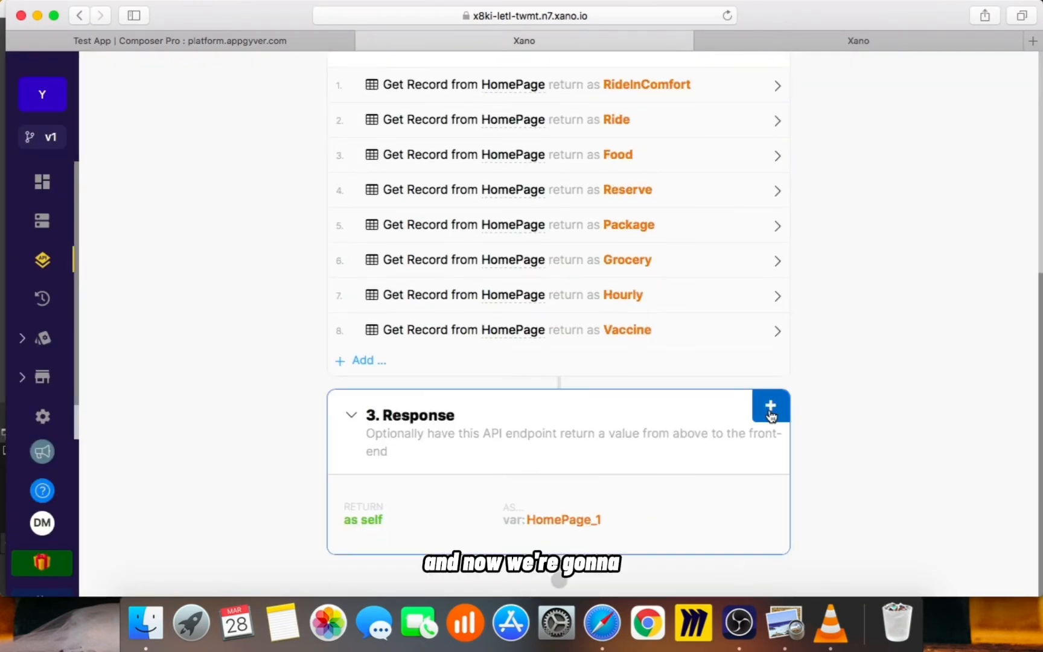
{"action": "left_click", "coordinate": [771, 412]}
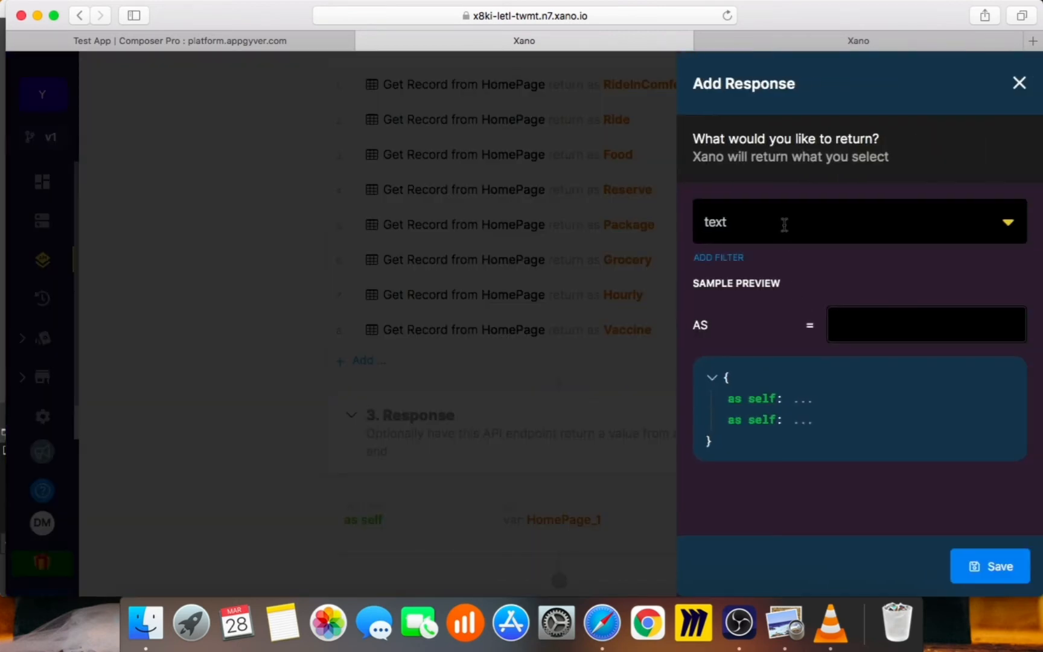
{"action": "left_click", "coordinate": [1016, 82]}
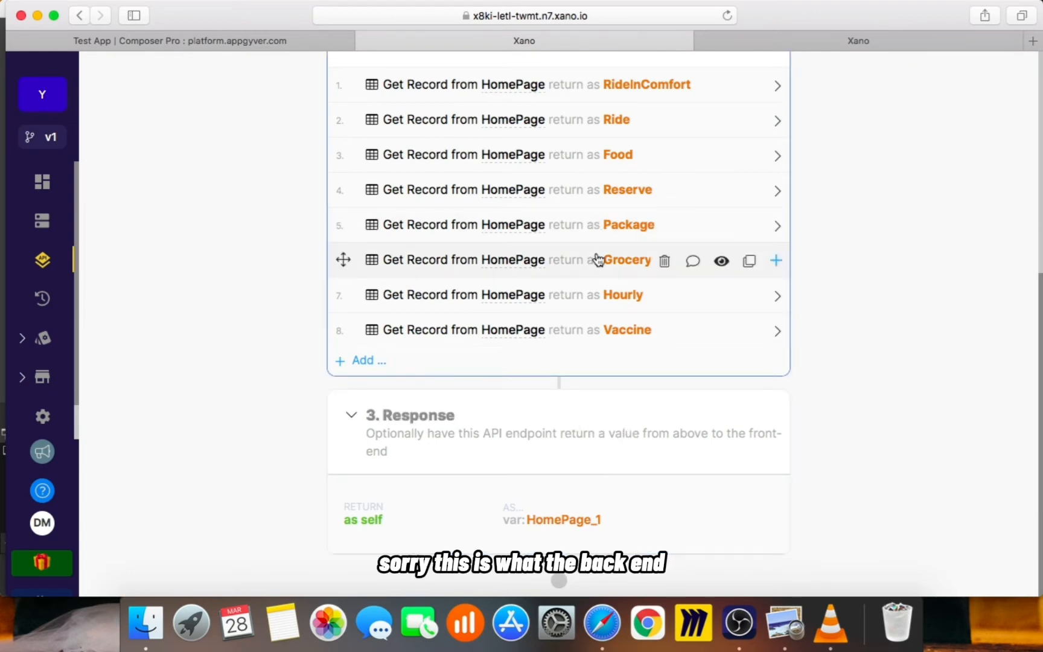
Step: Add the RideInComfort variable to the endpoint's response and save it
{"action": "scroll", "coordinate": [599, 264], "scroll_direction": "up", "scroll_amount": 1}
{"action": "scroll", "coordinate": [601, 270], "scroll_direction": "down", "scroll_amount": 1}
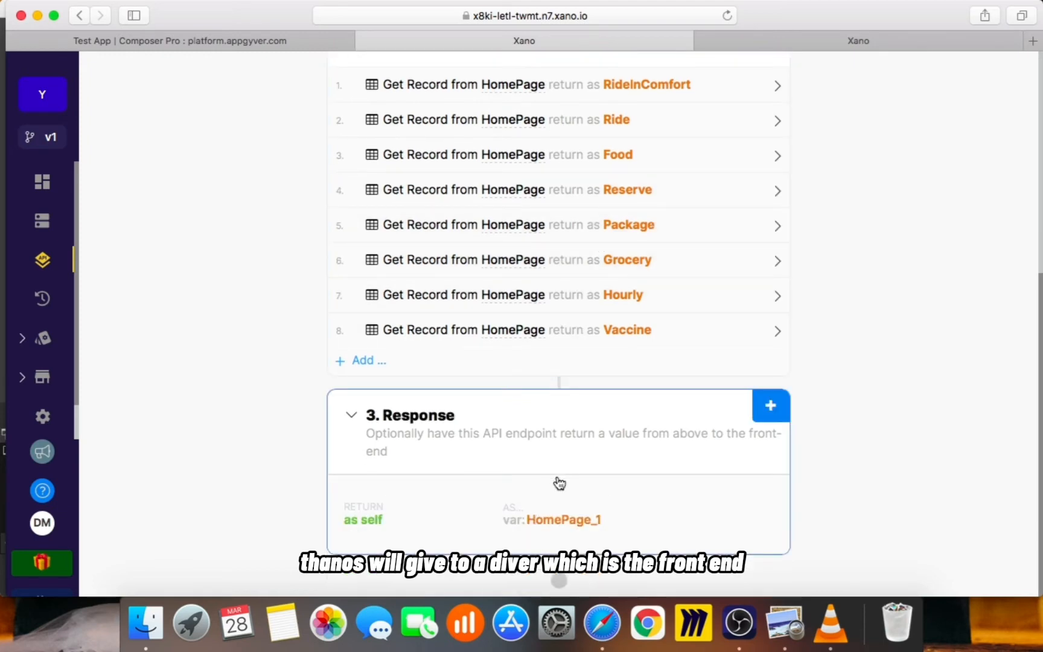
{"action": "left_click", "coordinate": [771, 405]}
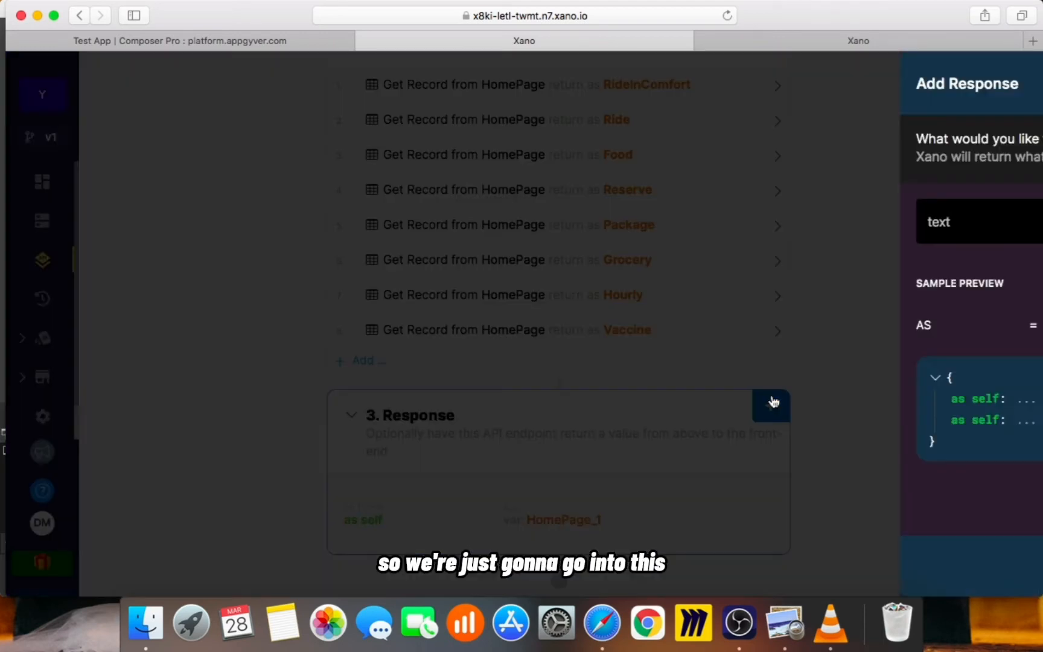
{"action": "left_click", "coordinate": [764, 235]}
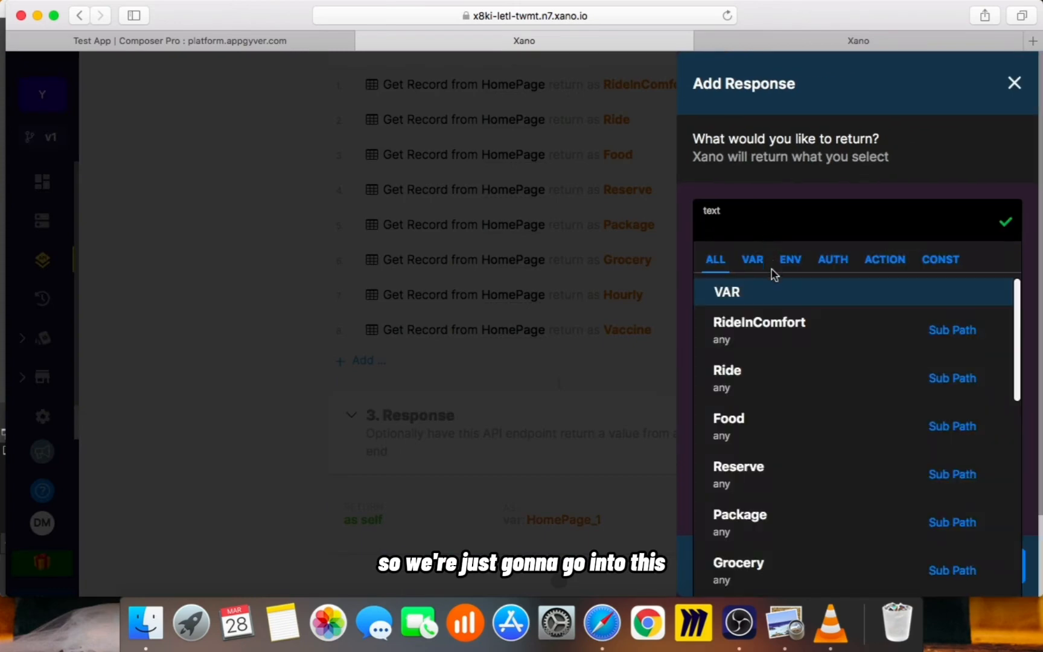
{"action": "left_click", "coordinate": [774, 324]}
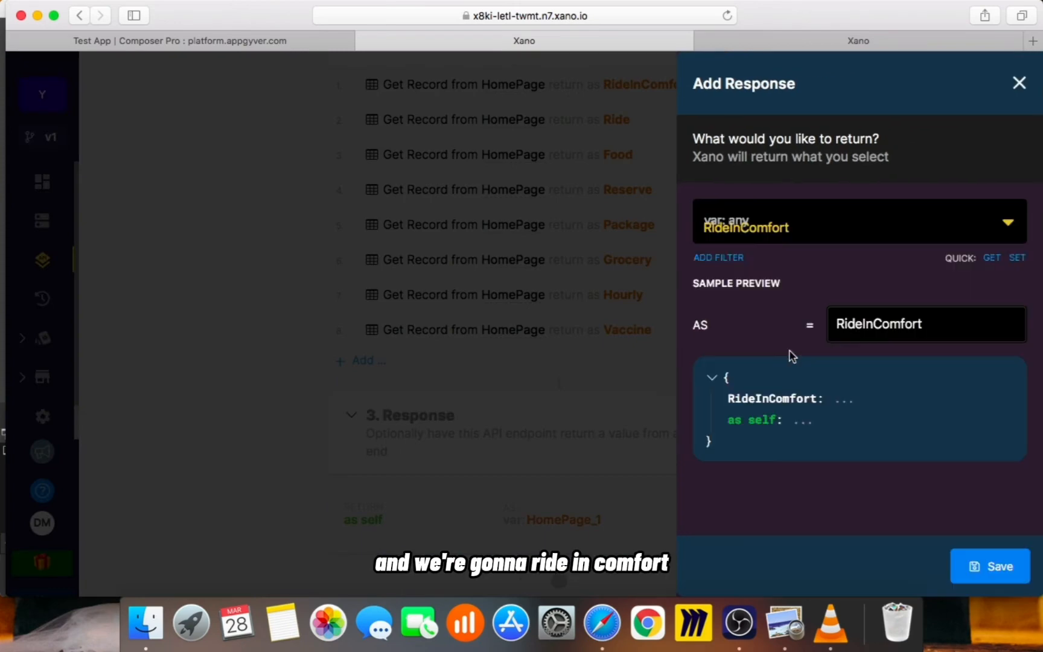
{"action": "left_click", "coordinate": [1000, 561]}
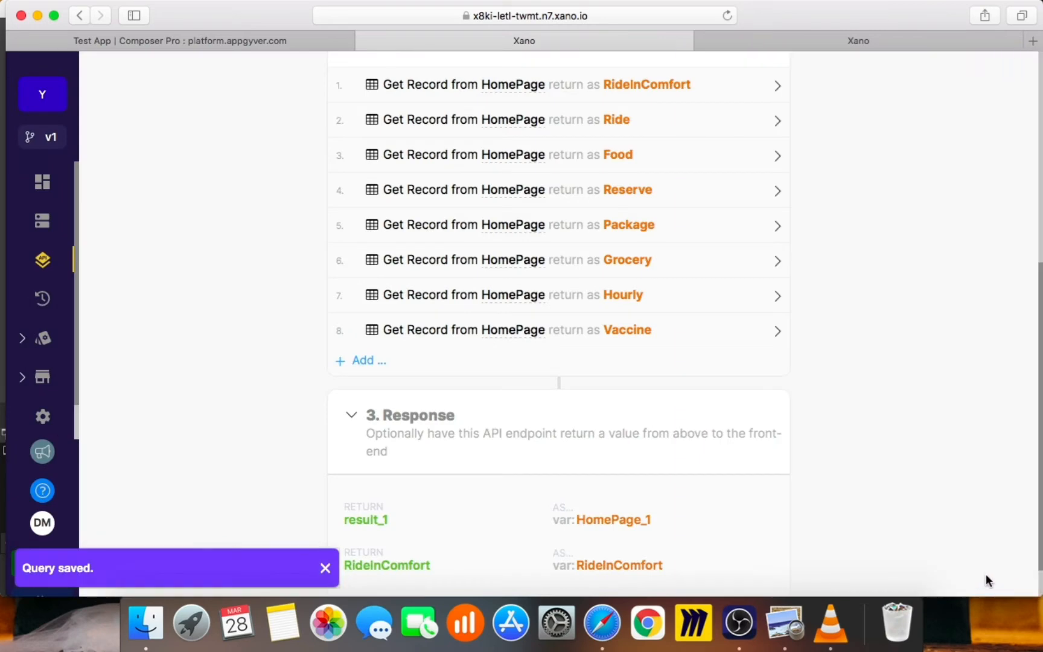
Step: Delete the result_1 entry that returns HomePage_1 from the endpoint's response
{"action": "scroll", "coordinate": [694, 543], "scroll_direction": "down", "scroll_amount": 2}
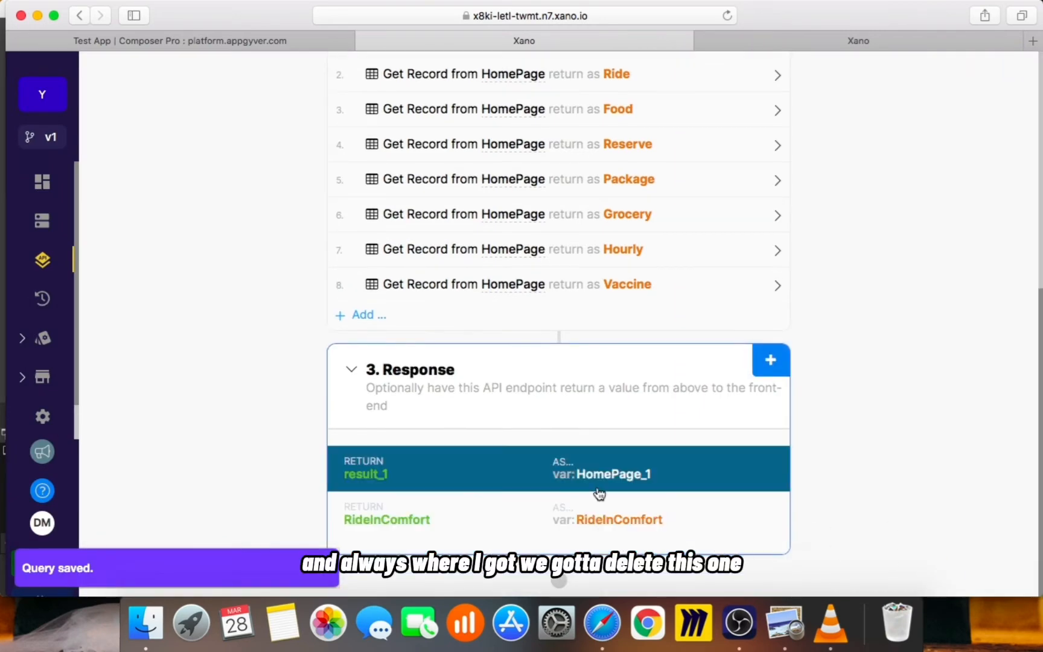
{"action": "left_click", "coordinate": [599, 489]}
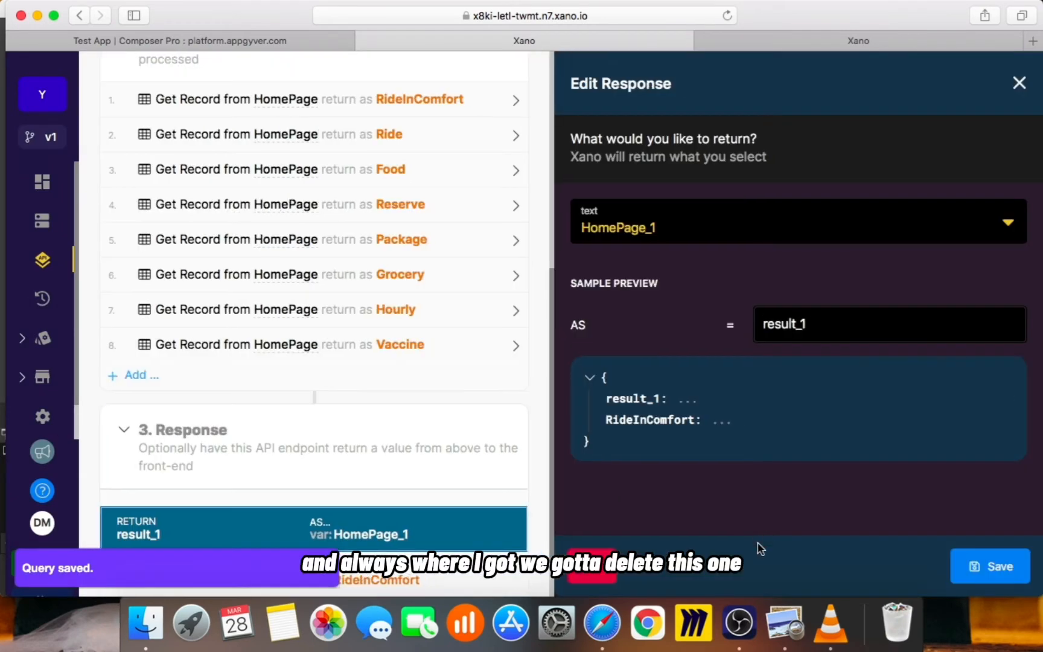
{"action": "left_click", "coordinate": [613, 576]}
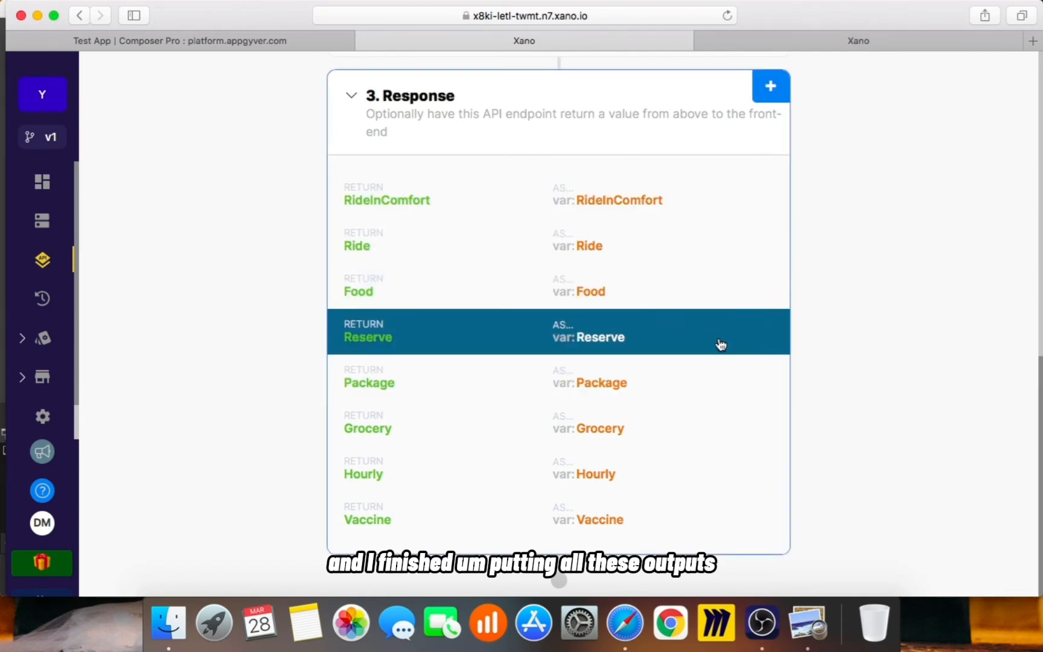
Step: Copy the HomepageALL endpoint's URL to the clipboard
{"action": "scroll", "coordinate": [723, 356], "scroll_direction": "up", "scroll_amount": 5}
{"action": "scroll", "coordinate": [723, 366], "scroll_direction": "up", "scroll_amount": 8}
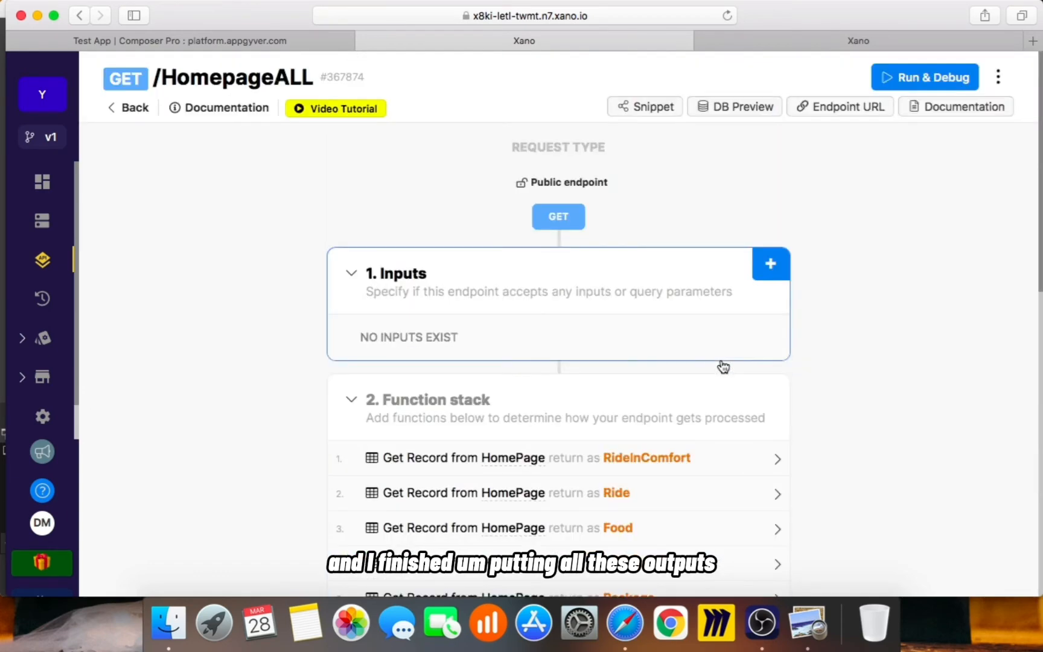
{"action": "left_click", "coordinate": [852, 116]}
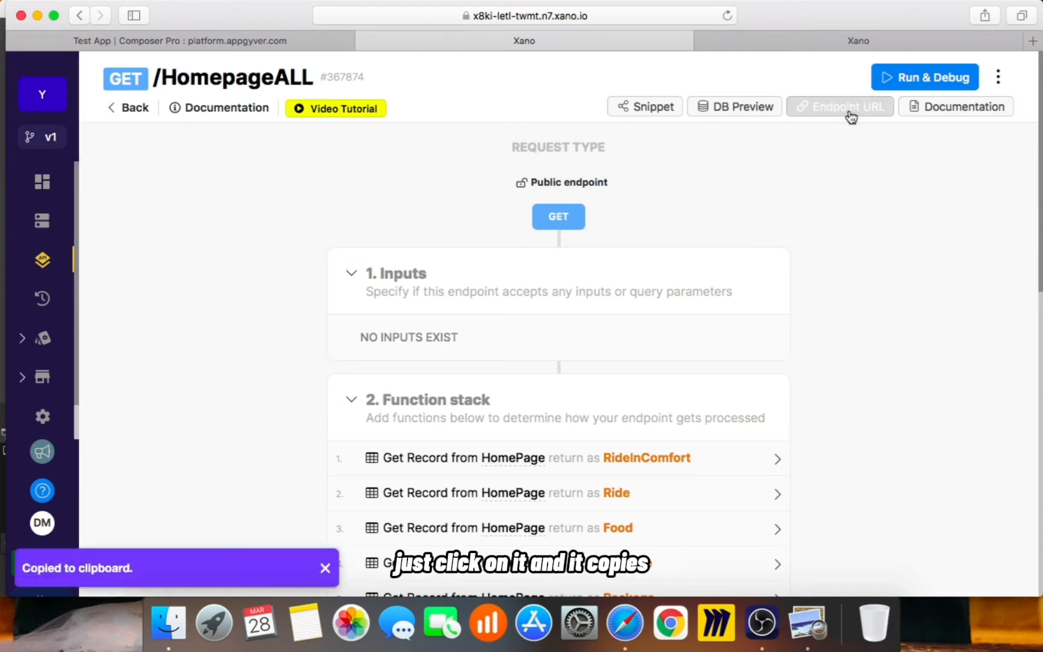
Step: Switch to the AppGyver app and create a new REST API direct integration data resource
{"action": "left_click", "coordinate": [223, 38]}
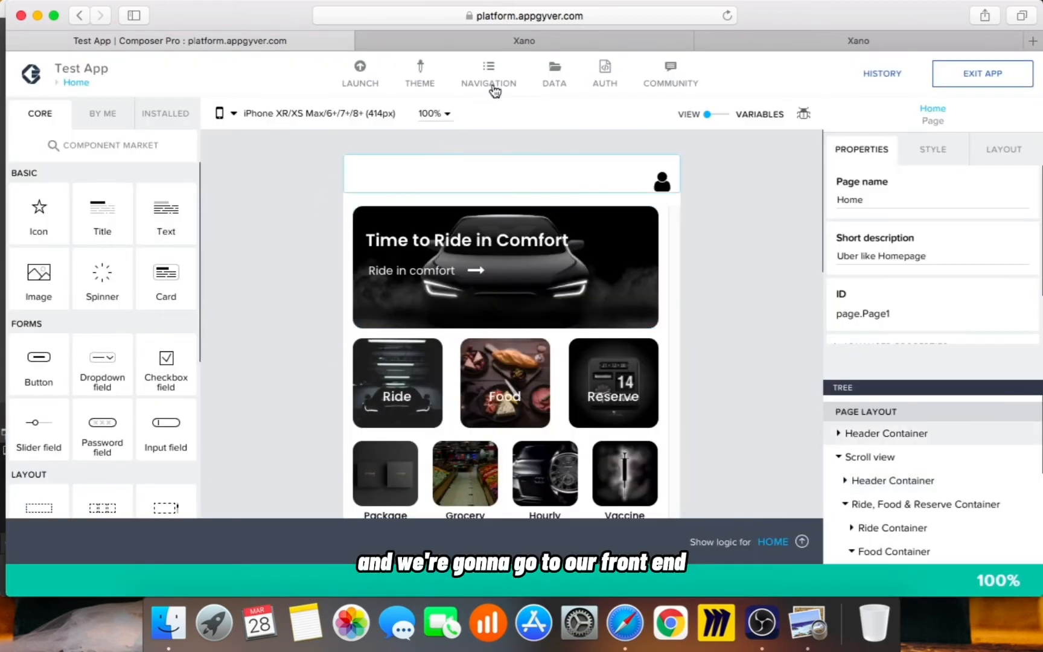
{"action": "left_click", "coordinate": [554, 75]}
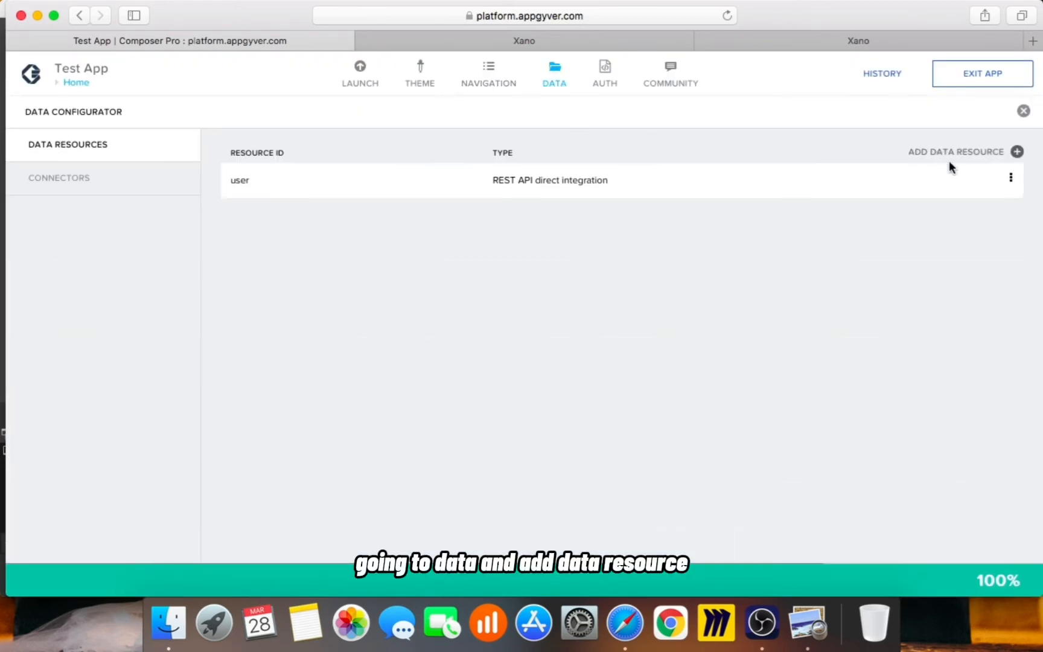
{"action": "left_click", "coordinate": [966, 152]}
{"action": "left_click", "coordinate": [923, 236]}
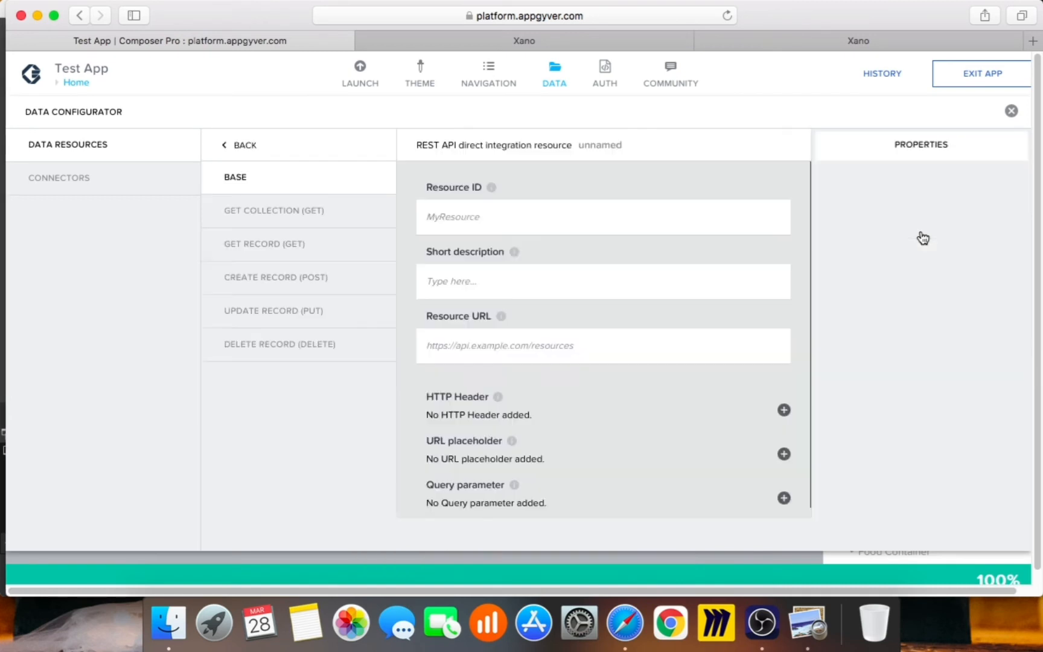
Step: Set the resource ID to Homepgae and paste the copied HomepageALL endpoint URL as the resource URL
{"action": "left_click", "coordinate": [365, 225]}
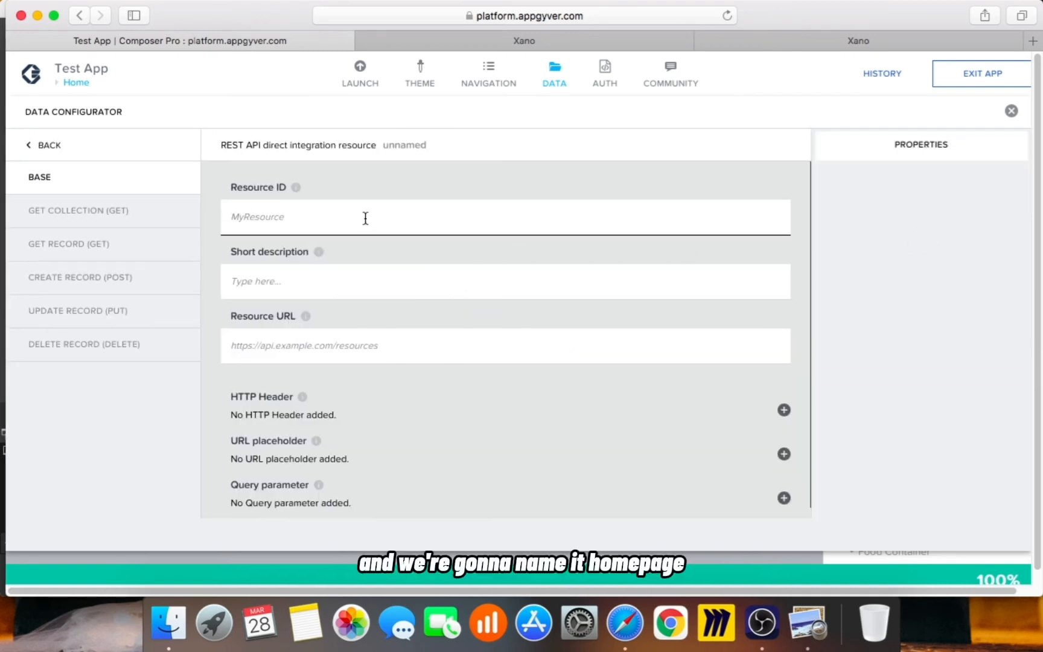
{"action": "type", "text": "Homepgae"}
{"action": "left_click", "coordinate": [336, 351]}
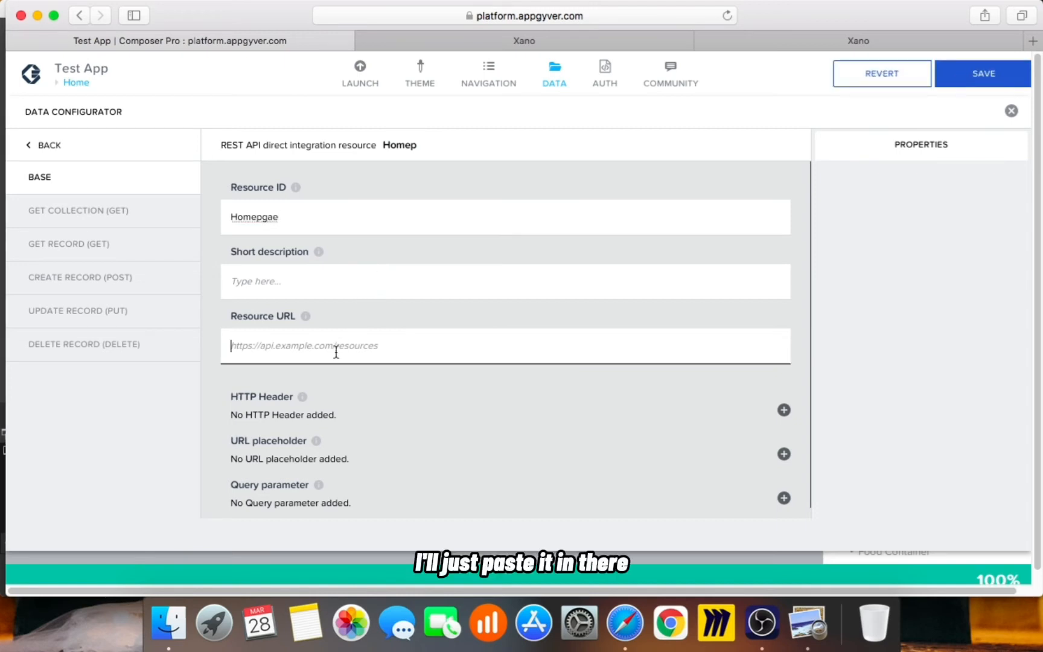
{"action": "key", "text": "super+v"}
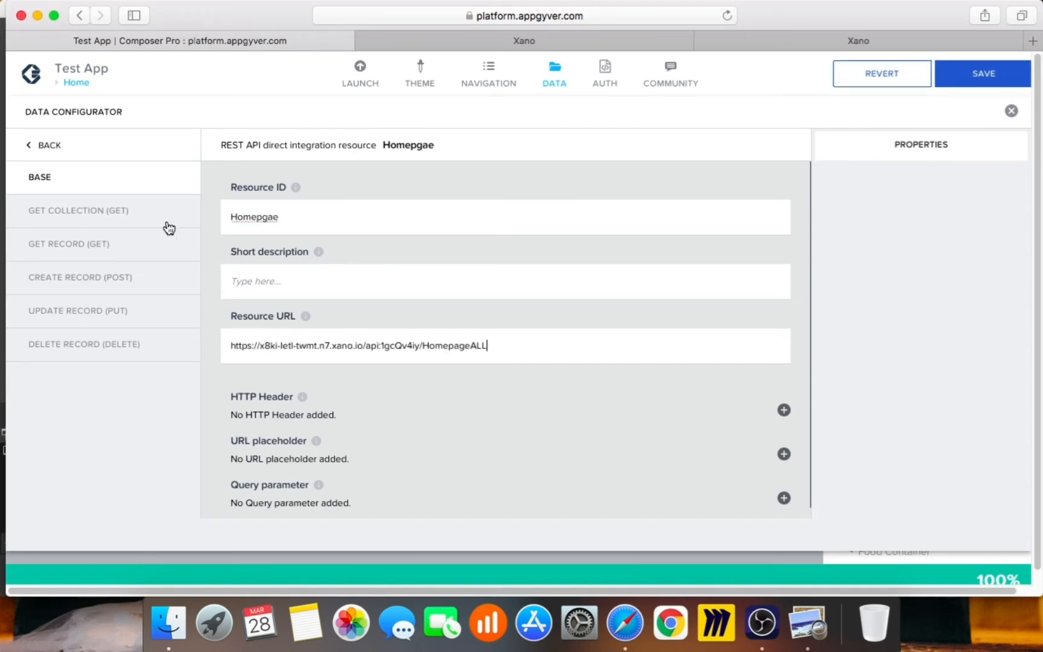
Step: In the Get Record method, clear the /{id} relative path and remove the id URL placeholder
{"action": "left_click", "coordinate": [113, 247]}
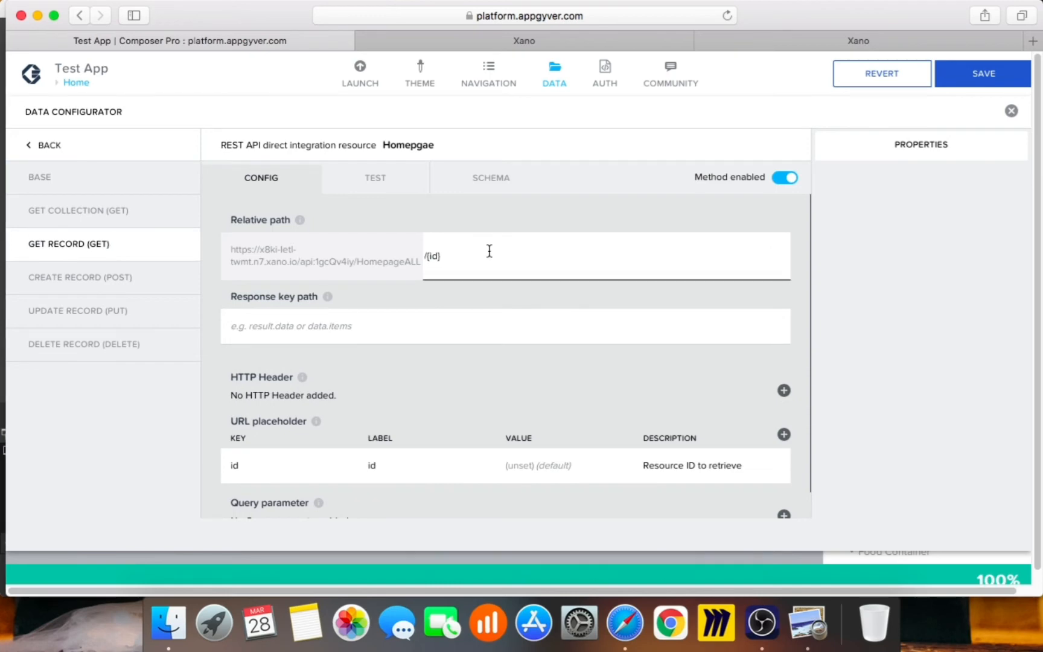
{"action": "left_click_drag", "start_coordinate": [458, 258], "coordinate": [402, 253]}
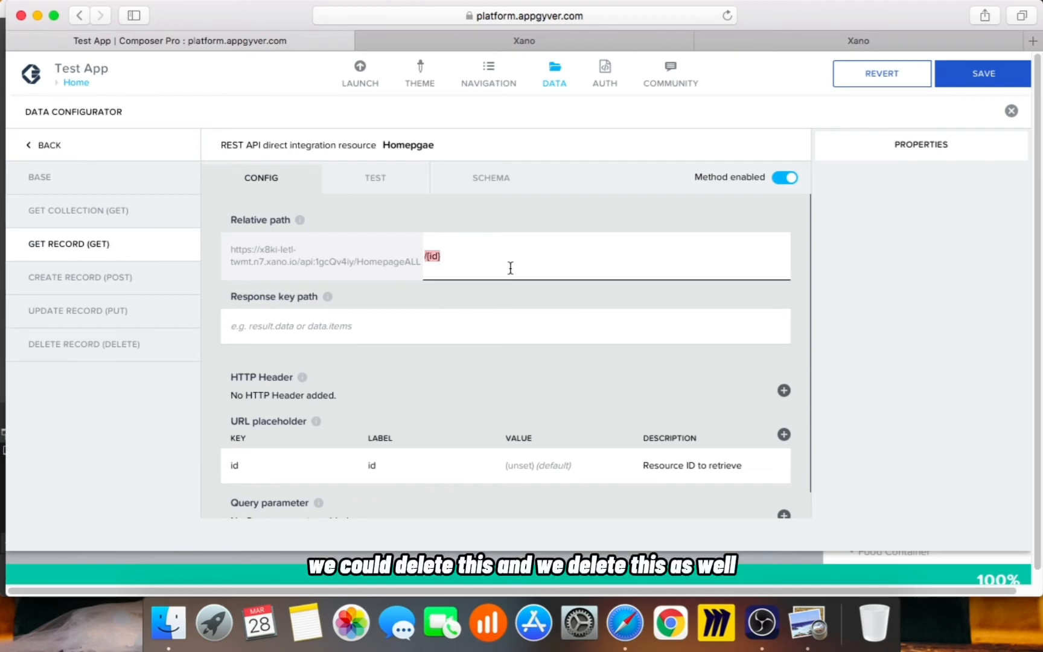
{"action": "key", "text": "BackSpace"}
{"action": "left_click", "coordinate": [664, 468]}
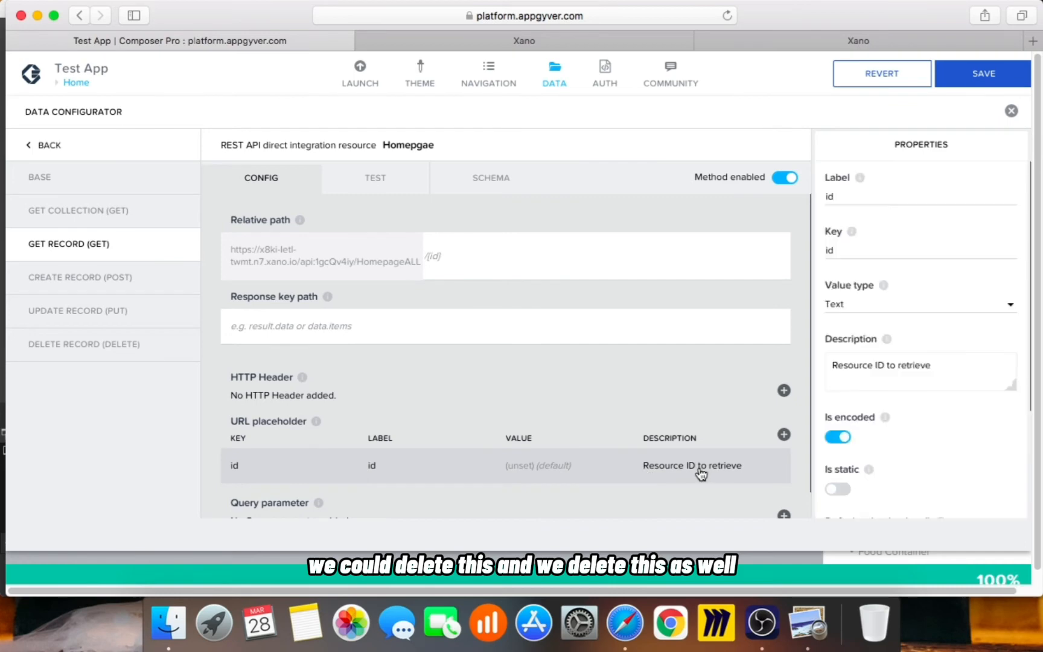
{"action": "scroll", "coordinate": [912, 450], "scroll_direction": "down", "scroll_amount": 3}
{"action": "left_click", "coordinate": [906, 492]}
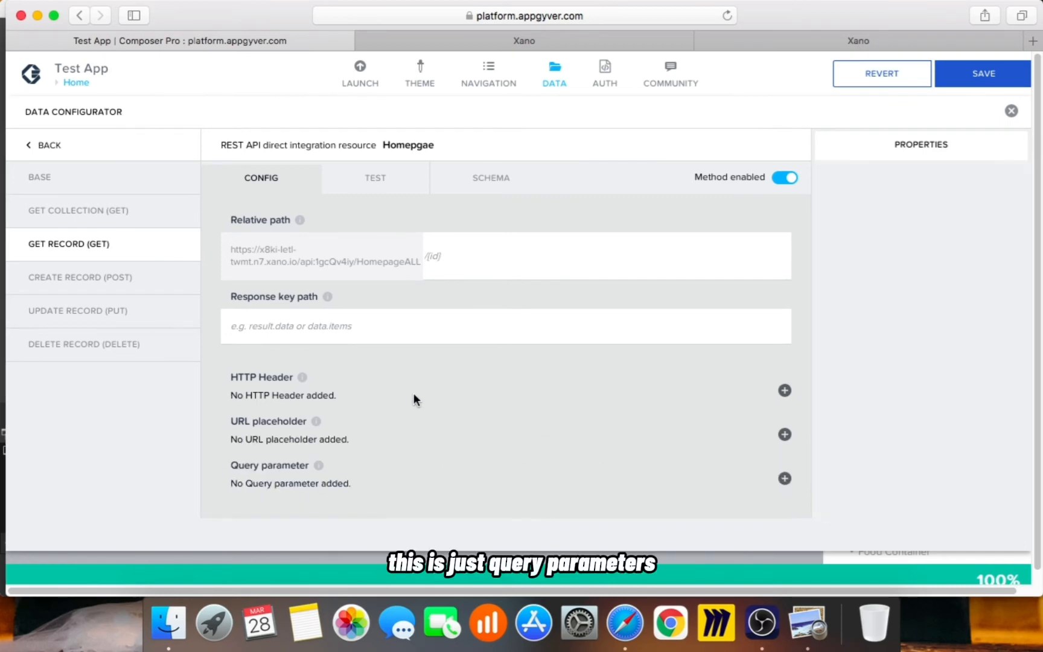
Step: Run the Get Record test, look through the returned data and set the schema from the response
{"action": "left_click", "coordinate": [374, 180]}
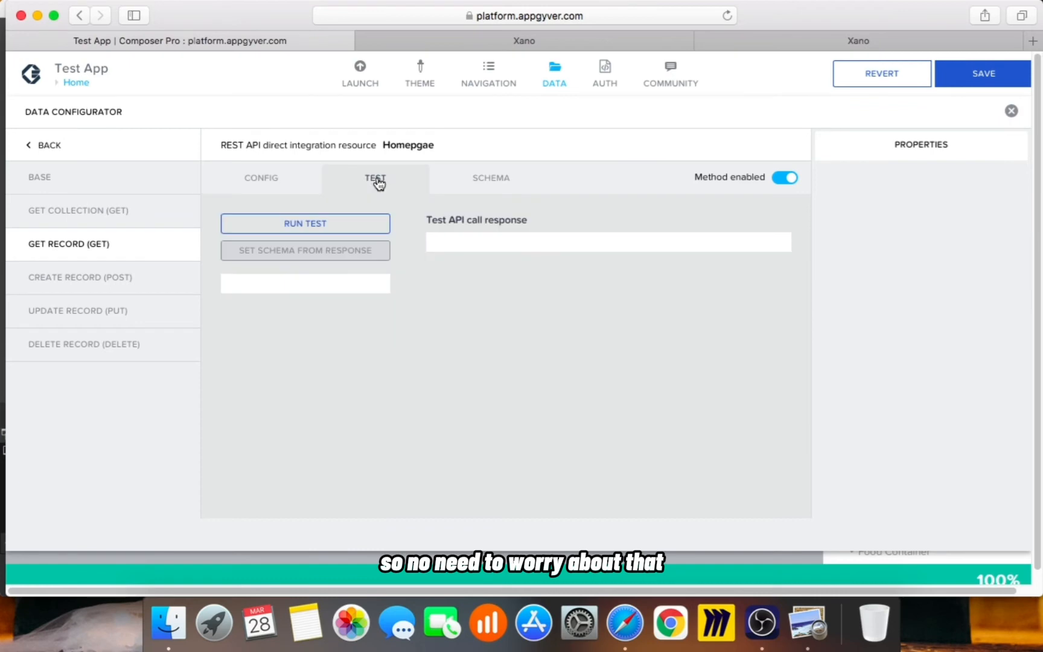
{"action": "left_click", "coordinate": [337, 231]}
{"action": "scroll", "coordinate": [671, 373], "scroll_direction": "down", "scroll_amount": 10}
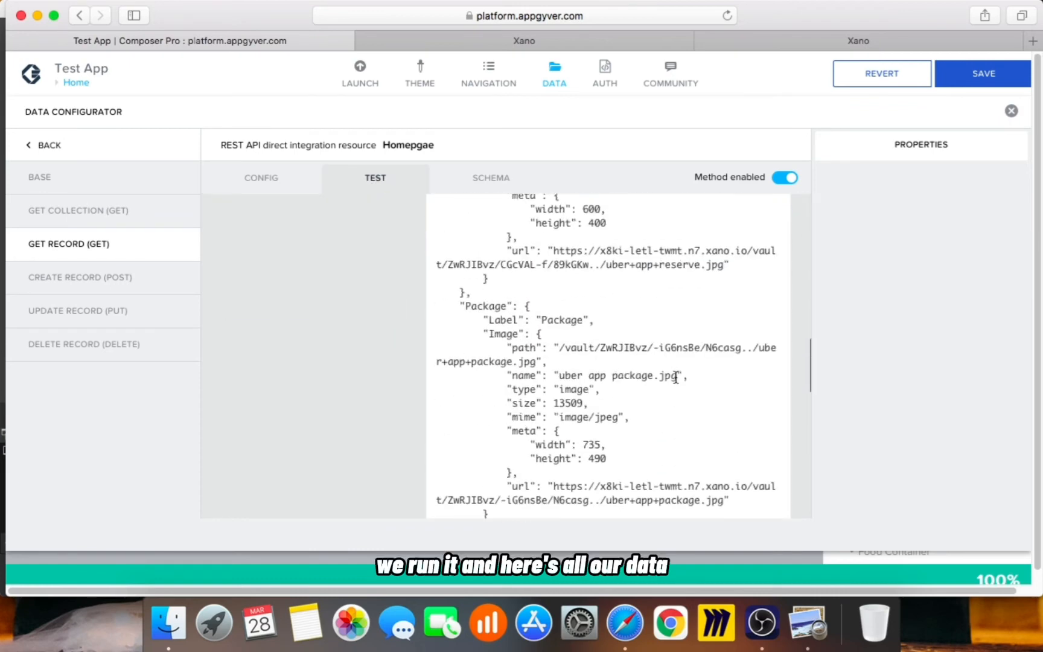
{"action": "scroll", "coordinate": [675, 377], "scroll_direction": "down", "scroll_amount": 5}
{"action": "scroll", "coordinate": [675, 376], "scroll_direction": "up", "scroll_amount": 15}
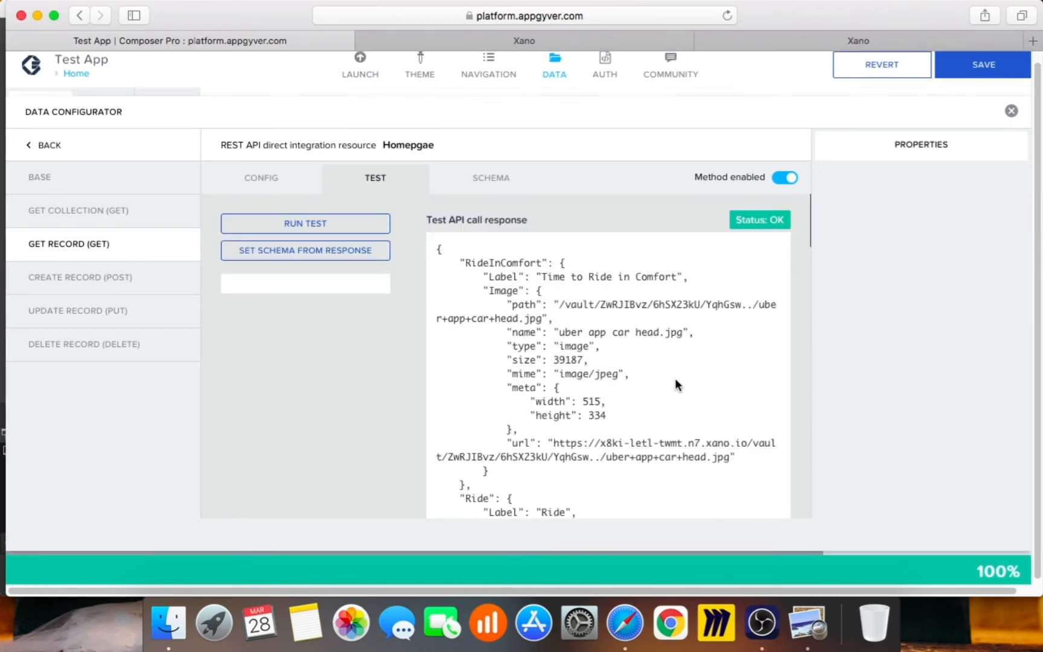
{"action": "left_click", "coordinate": [373, 251]}
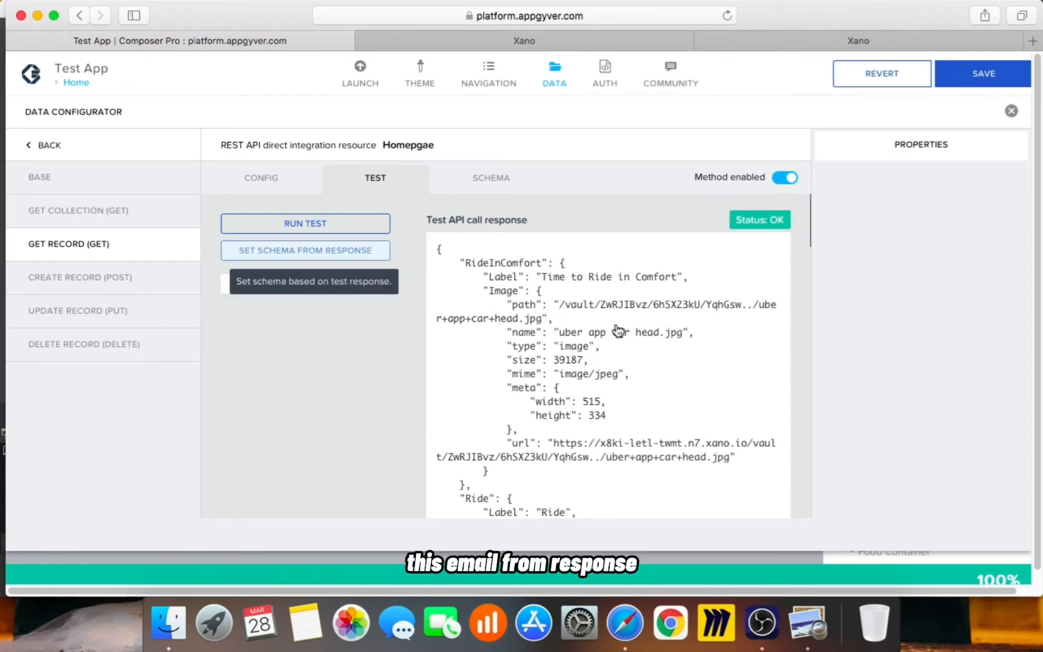
Step: Review the generated schema properties, save the data resource and return to the Home page canvas
{"action": "scroll", "coordinate": [617, 326], "scroll_direction": "down", "scroll_amount": 10}
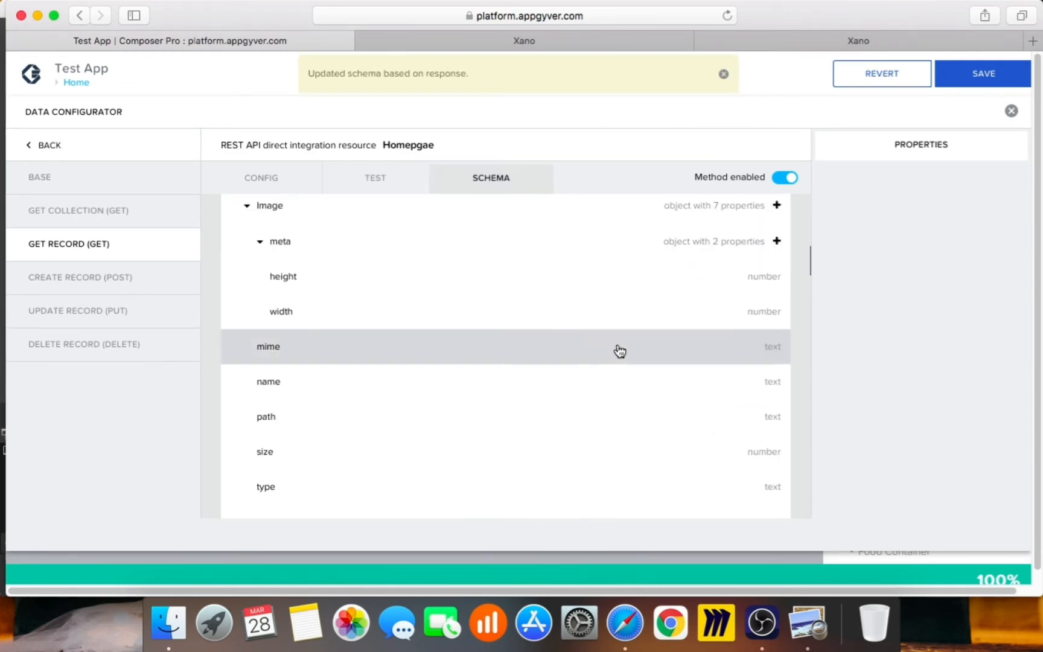
{"action": "scroll", "coordinate": [620, 354], "scroll_direction": "down", "scroll_amount": 8}
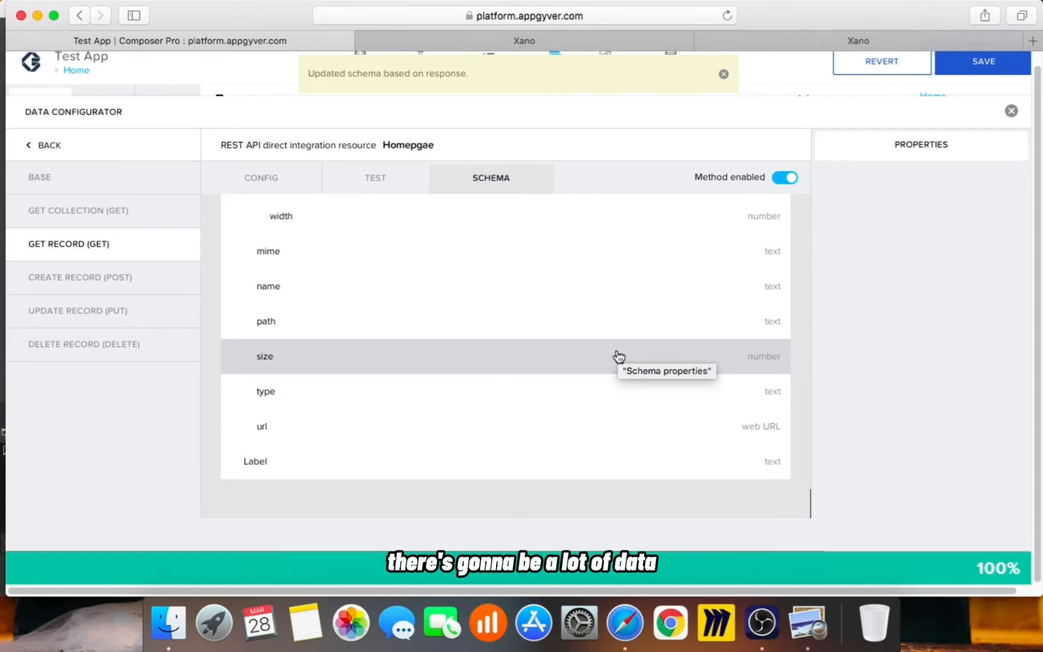
{"action": "scroll", "coordinate": [619, 360], "scroll_direction": "up", "scroll_amount": 2}
{"action": "scroll", "coordinate": [617, 359], "scroll_direction": "down", "scroll_amount": 3}
{"action": "scroll", "coordinate": [617, 360], "scroll_direction": "up", "scroll_amount": 8}
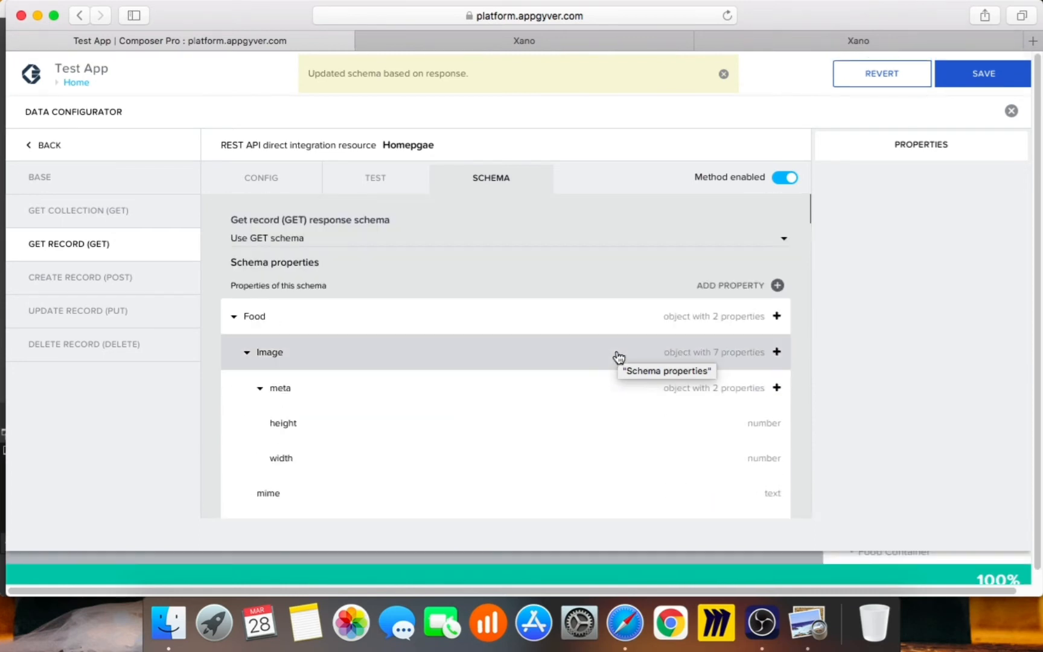
{"action": "left_click", "coordinate": [984, 74]}
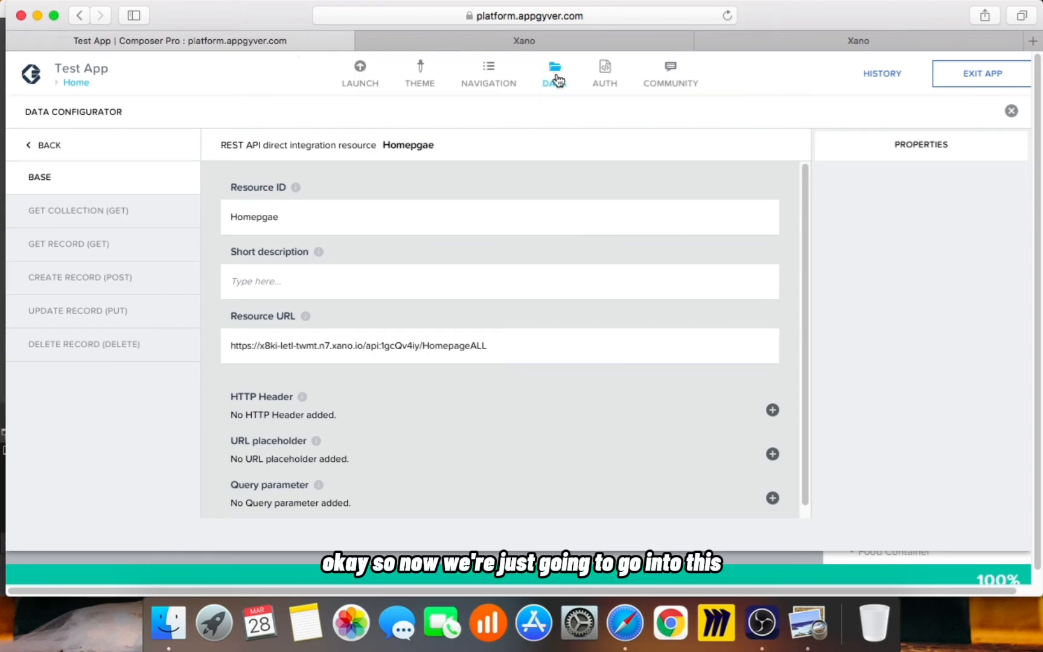
{"action": "left_click", "coordinate": [554, 75]}
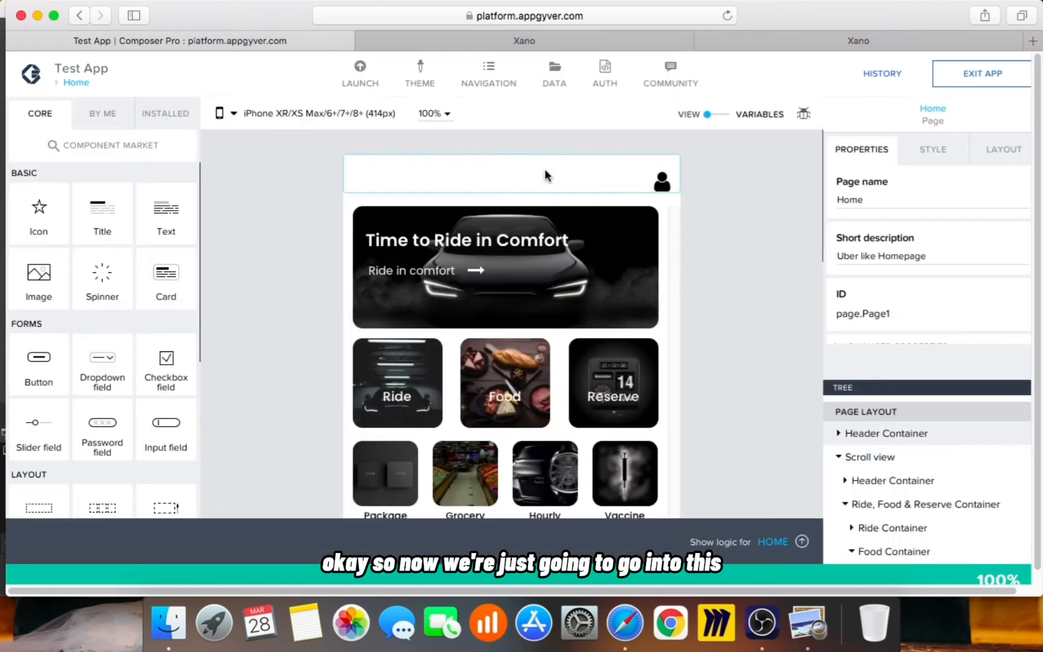
Step: Remove the user data variable from the Home page and add a data variable from the Homepgae resource
{"action": "left_click", "coordinate": [718, 118]}
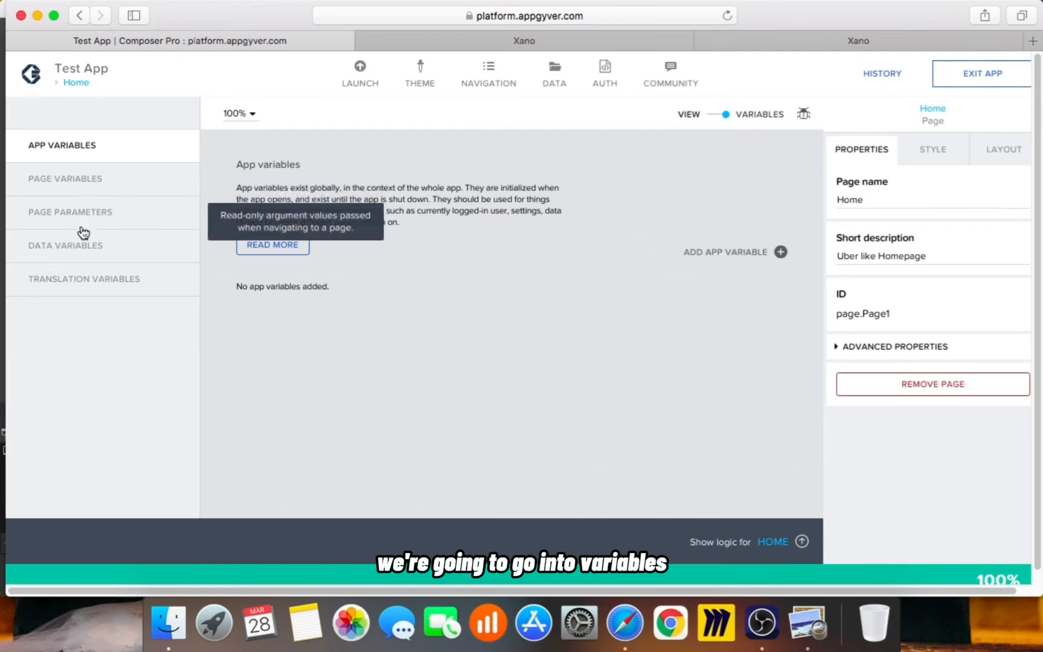
{"action": "left_click", "coordinate": [87, 256]}
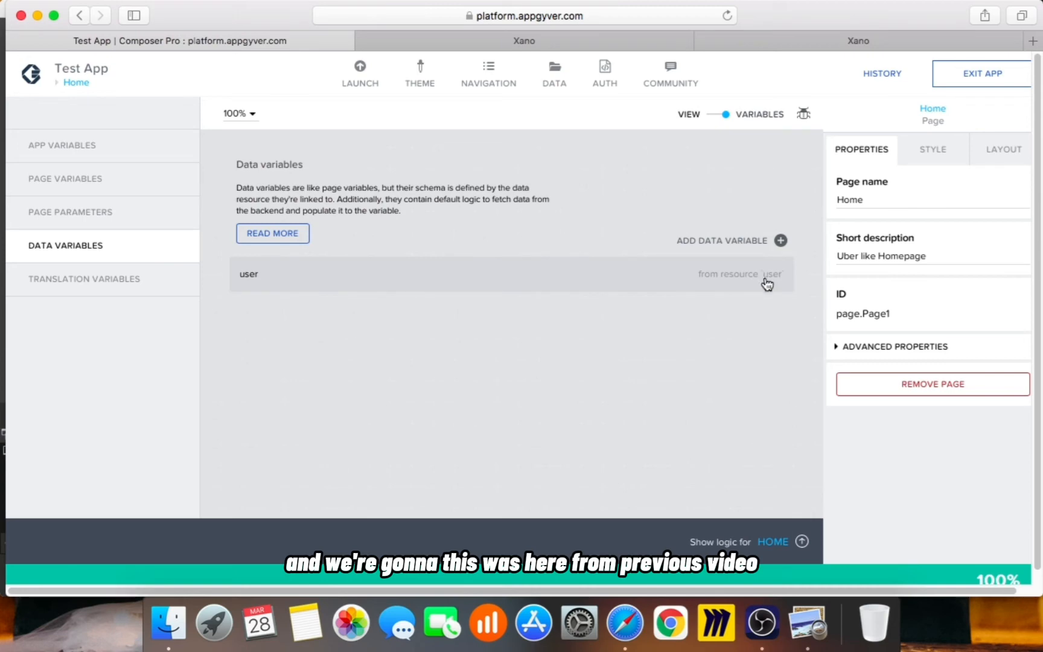
{"action": "left_click", "coordinate": [766, 284]}
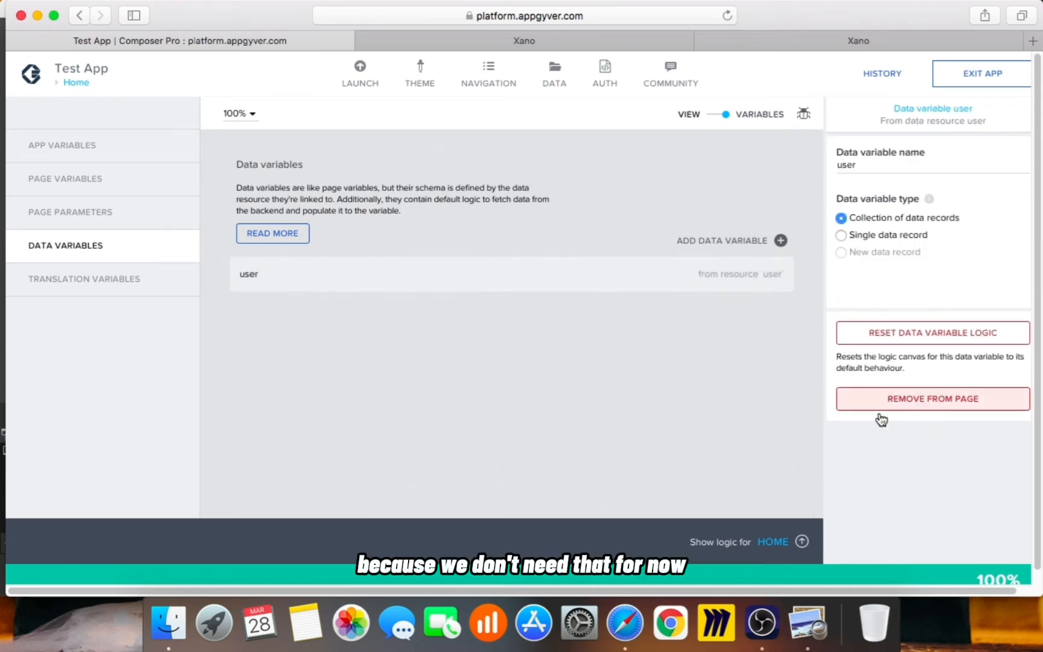
{"action": "left_click", "coordinate": [880, 408]}
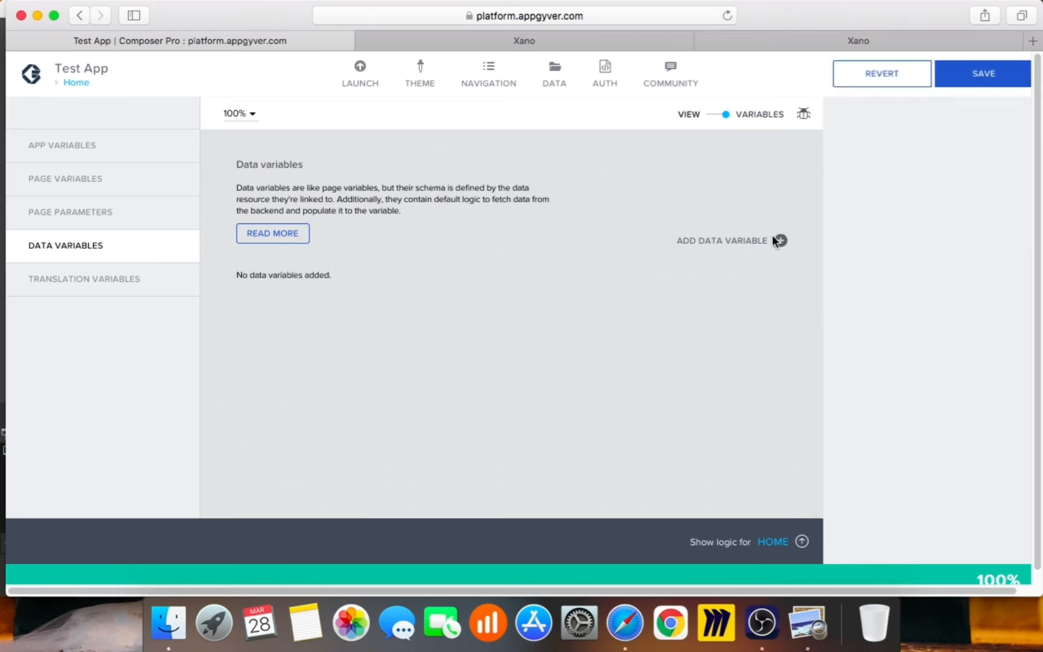
{"action": "left_click", "coordinate": [778, 241]}
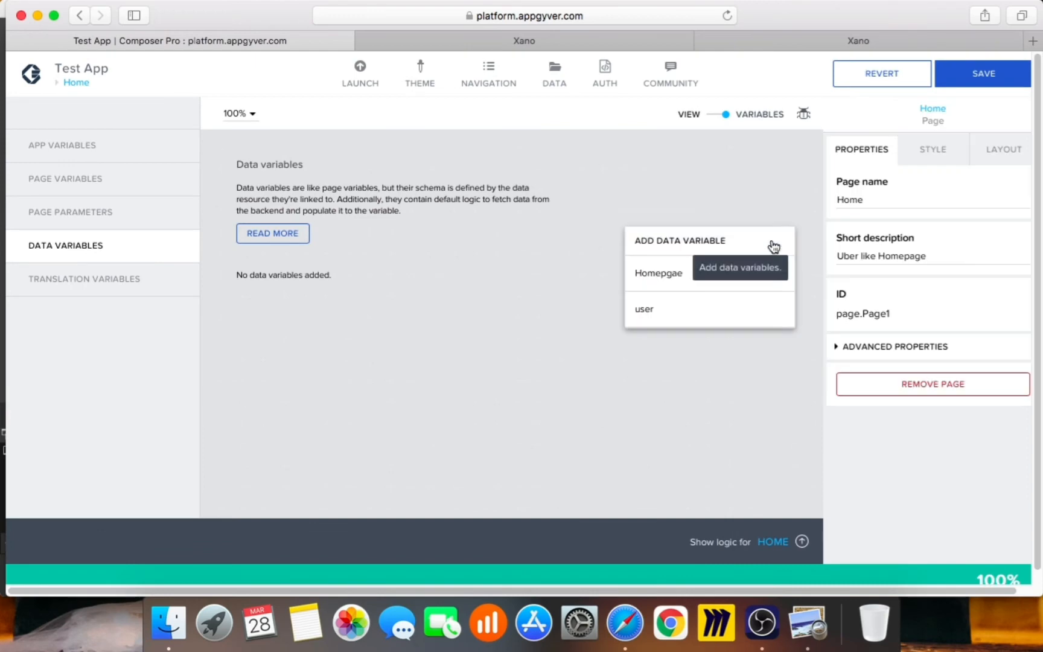
{"action": "left_click", "coordinate": [666, 275]}
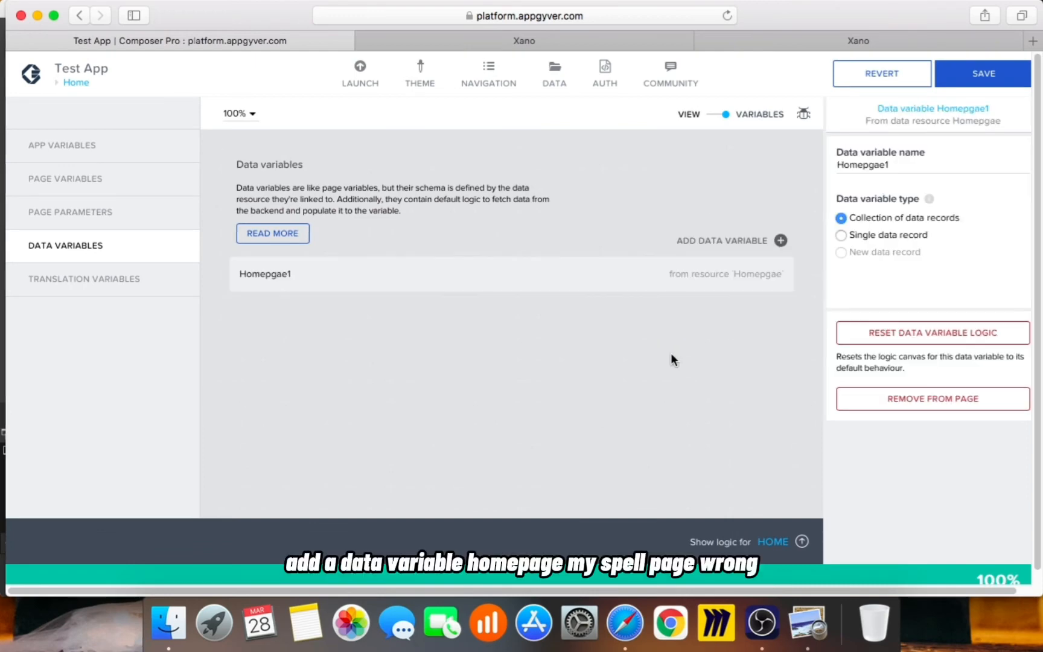
Step: Correct the misspelled resource ID of the Homepgae data resource to Homepage and return to the data variables
{"action": "left_click", "coordinate": [554, 72]}
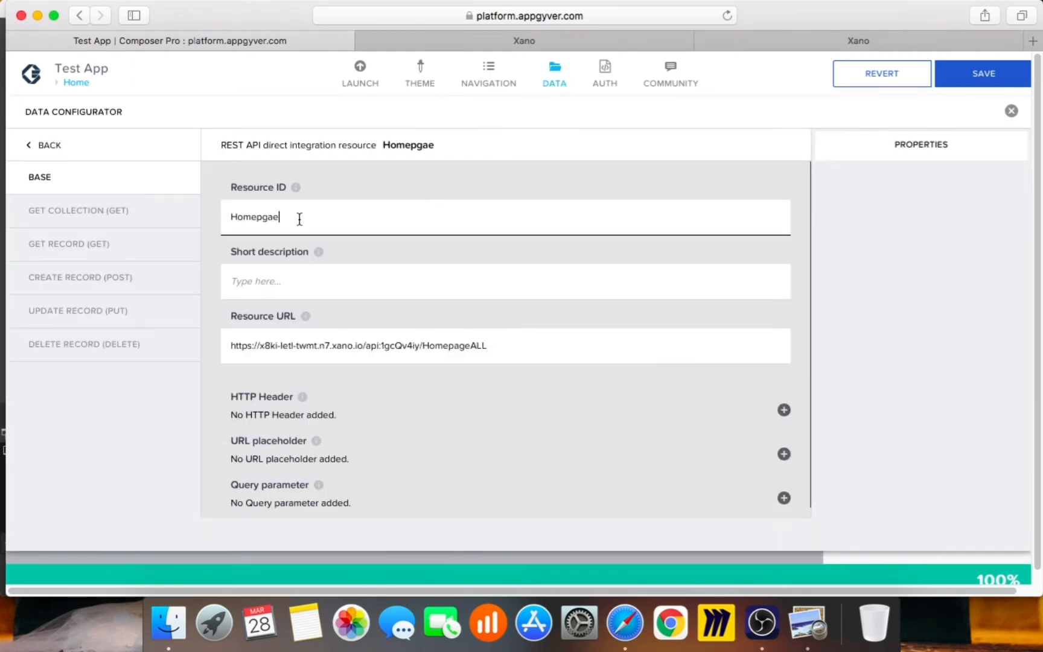
{"action": "key", "text": "BackSpace"}
{"action": "type", "text": "age"}
{"action": "left_click", "coordinate": [553, 91]}
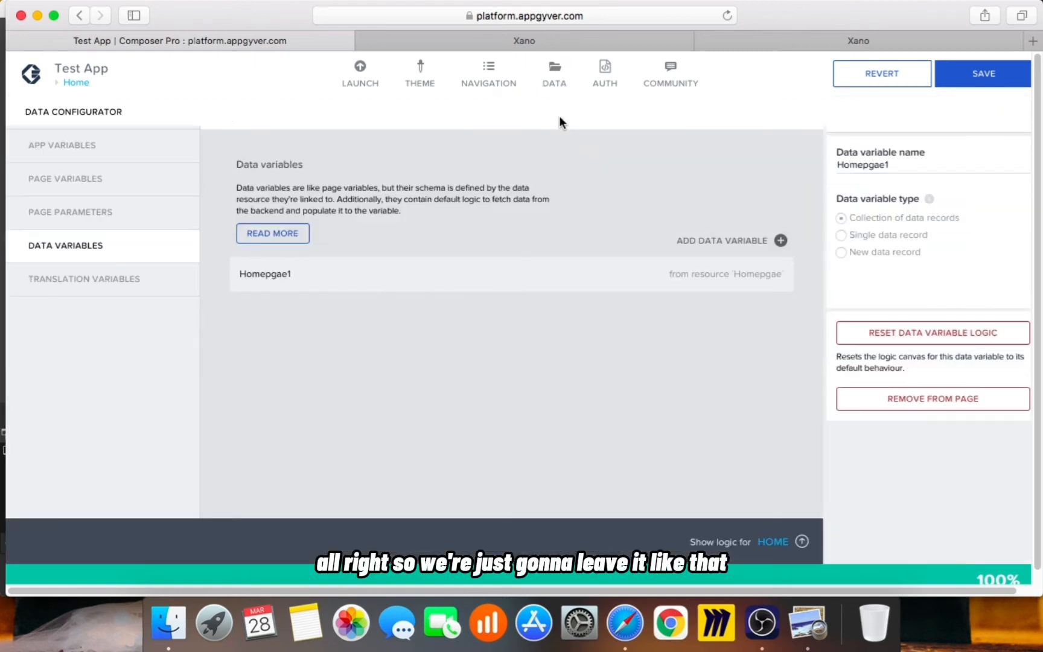
Step: Replace the Homepgae1 data variable with a single data record variable from the Homepage resource, name it Homepage and save the app
{"action": "left_click", "coordinate": [728, 275]}
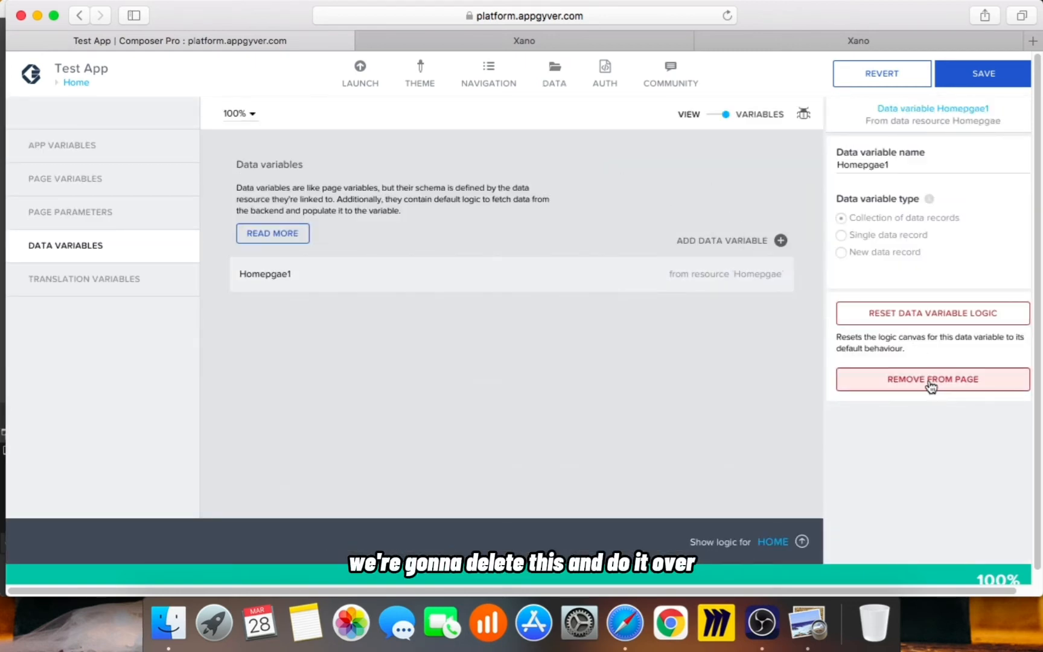
{"action": "left_click", "coordinate": [932, 384]}
{"action": "left_click", "coordinate": [725, 241]}
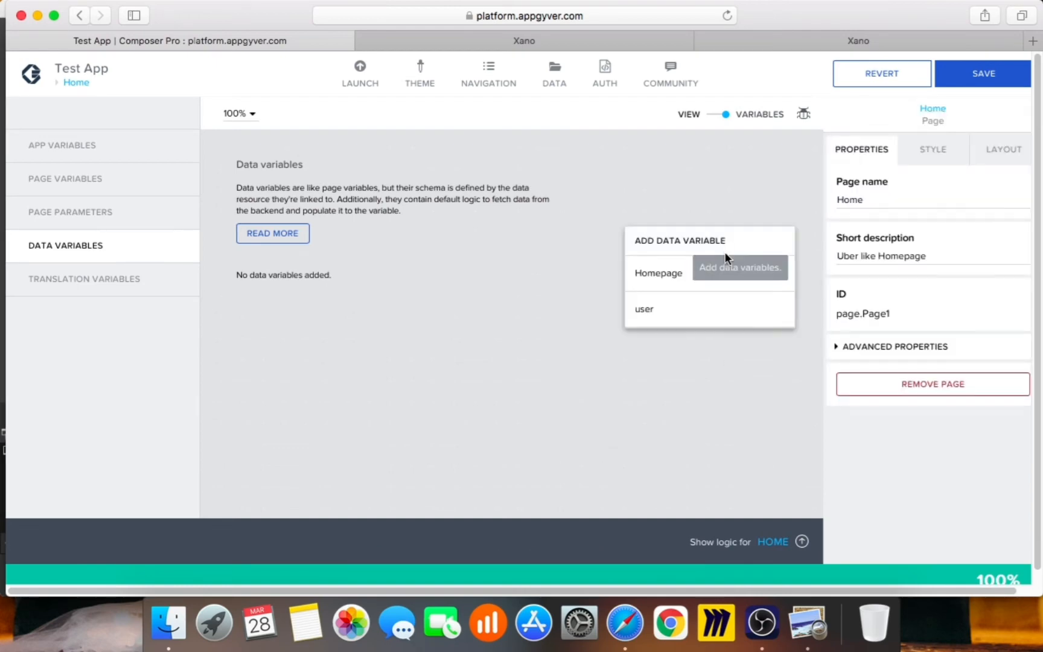
{"action": "left_click", "coordinate": [713, 273]}
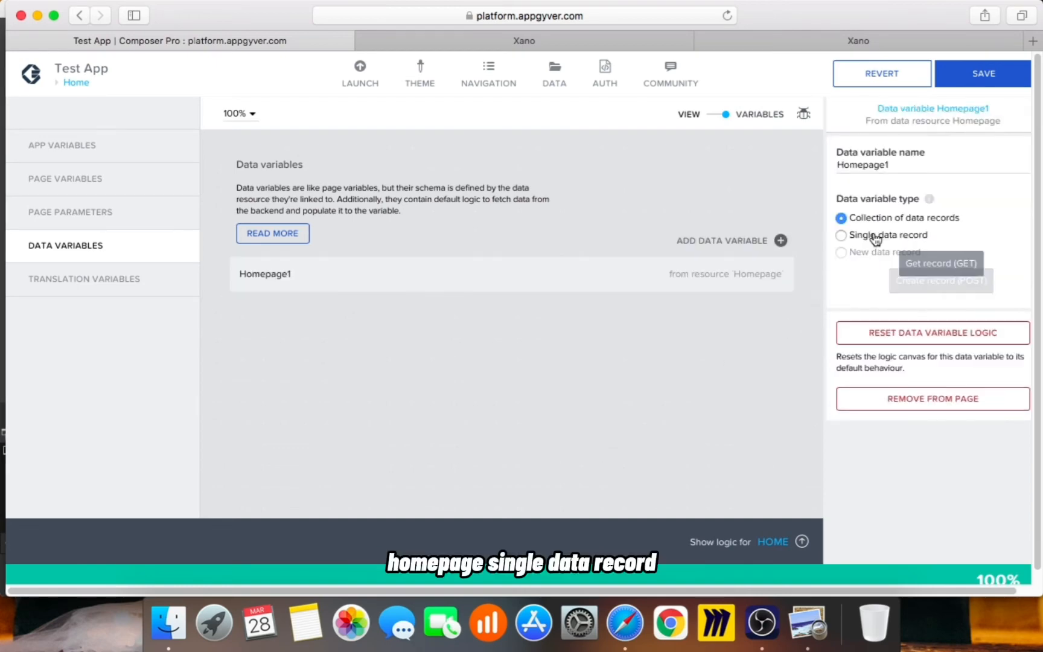
{"action": "left_click", "coordinate": [846, 235]}
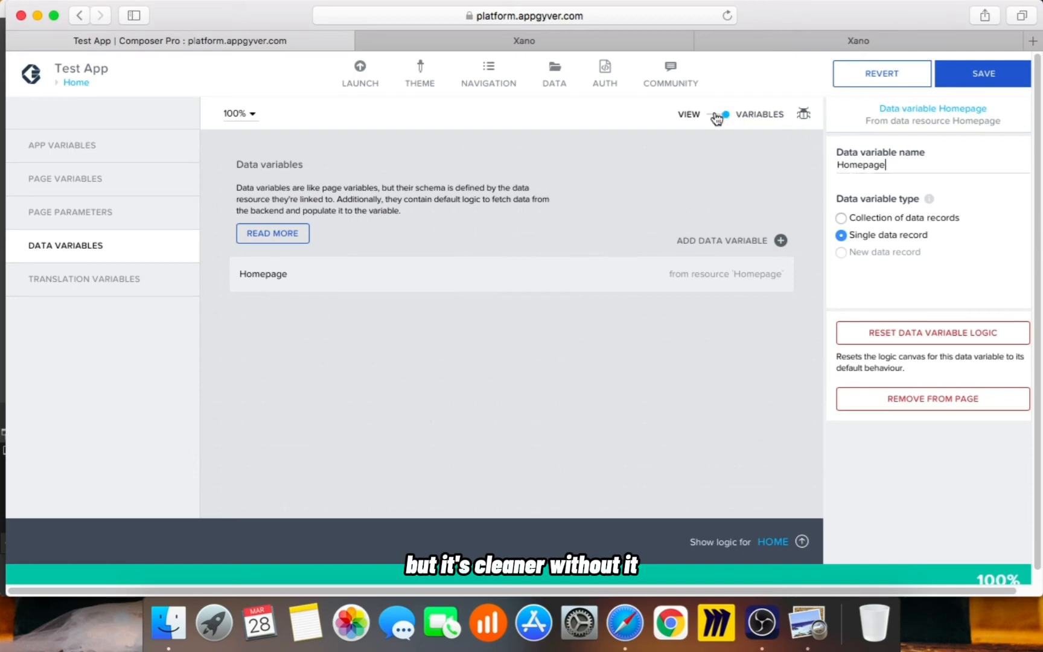
{"action": "left_click", "coordinate": [966, 78]}
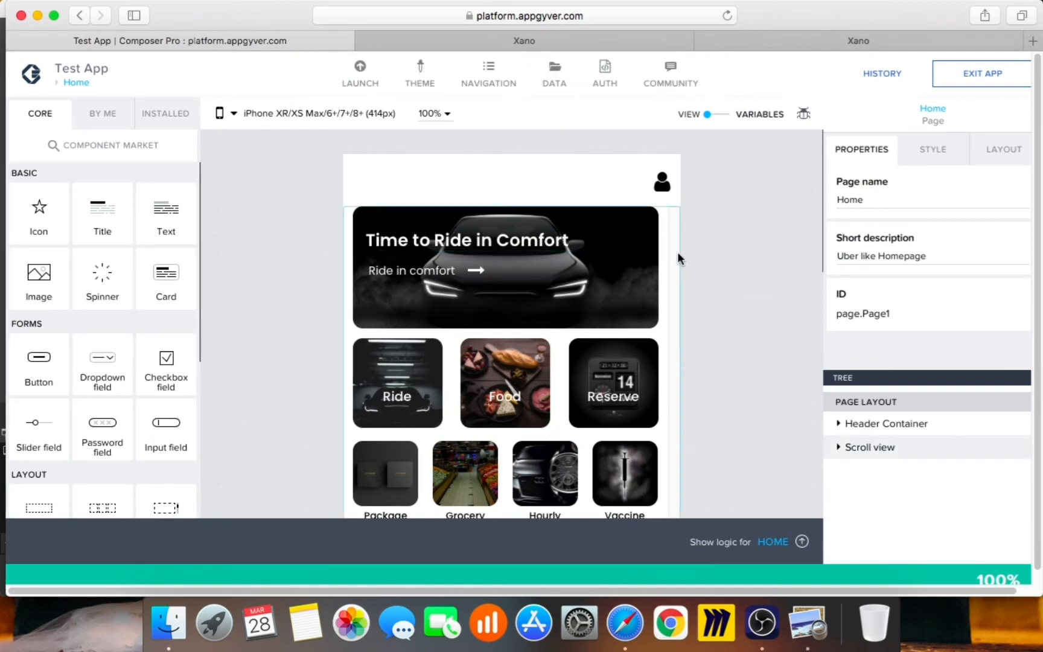
Step: Bind the content of the "Time to Ride in Comfort" title to the data variable field Homepage.RideInComfort.Label and save the binding
{"action": "left_click", "coordinate": [531, 242]}
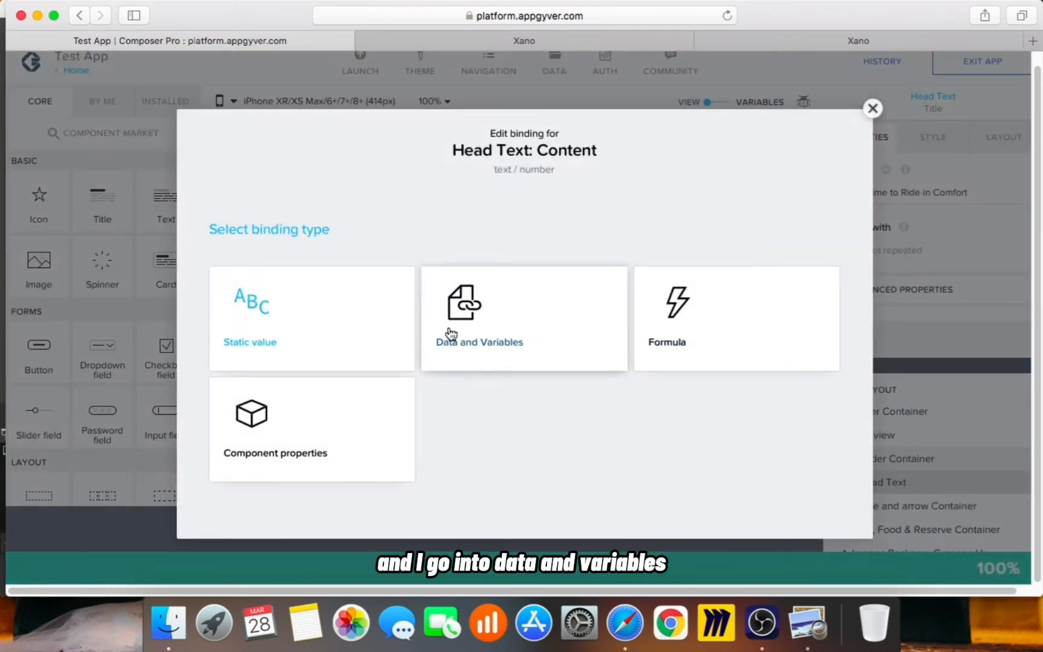
{"action": "left_click", "coordinate": [450, 334]}
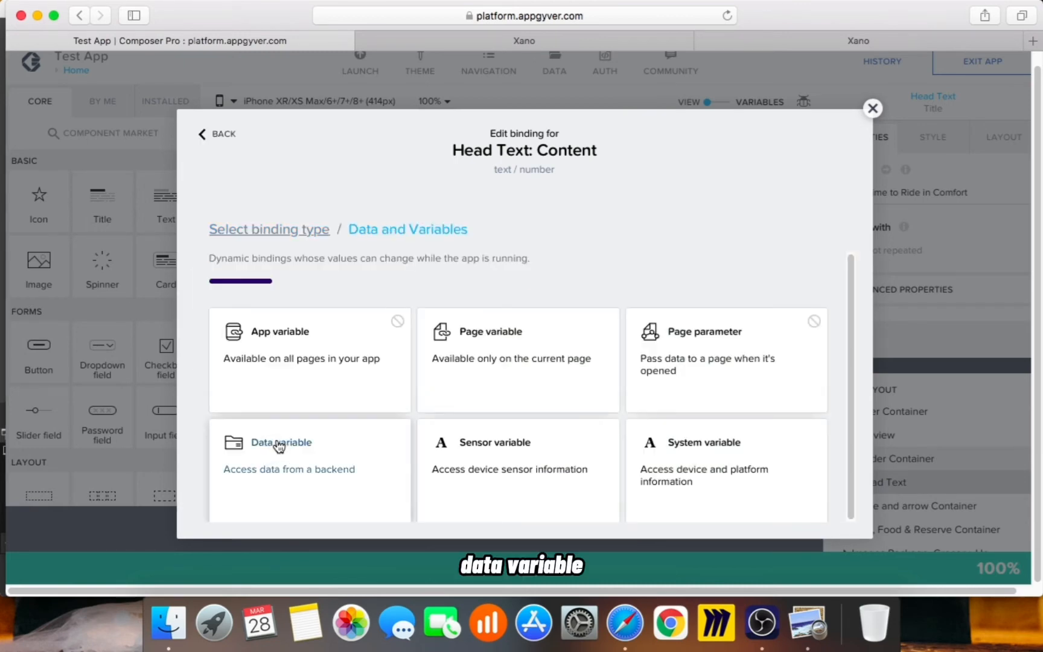
{"action": "left_click", "coordinate": [284, 442]}
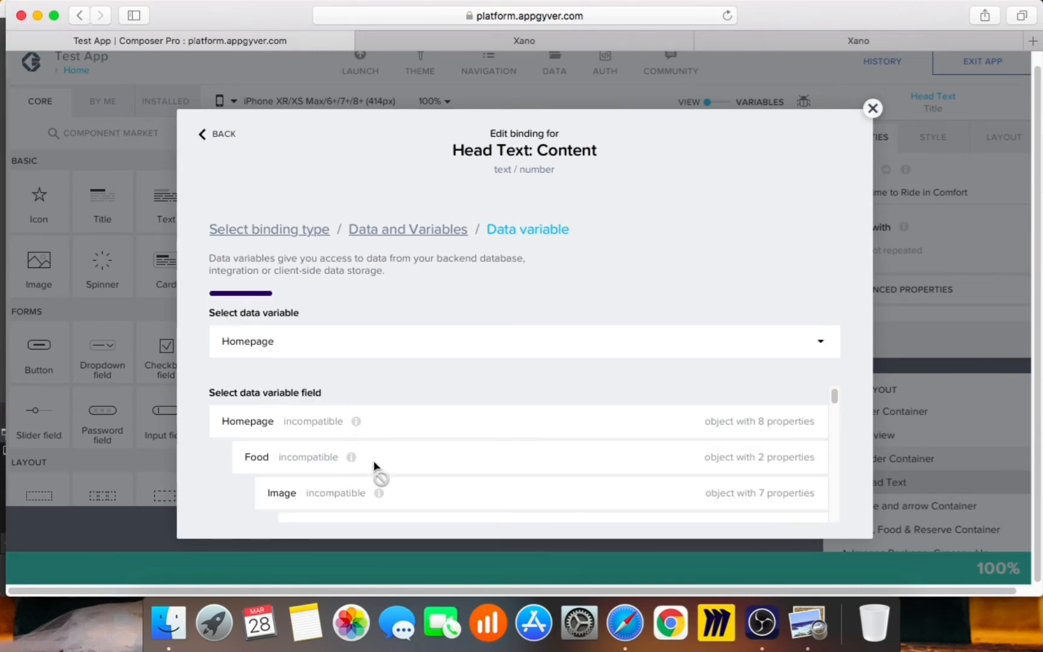
{"action": "scroll", "coordinate": [379, 475], "scroll_direction": "down", "scroll_amount": 4}
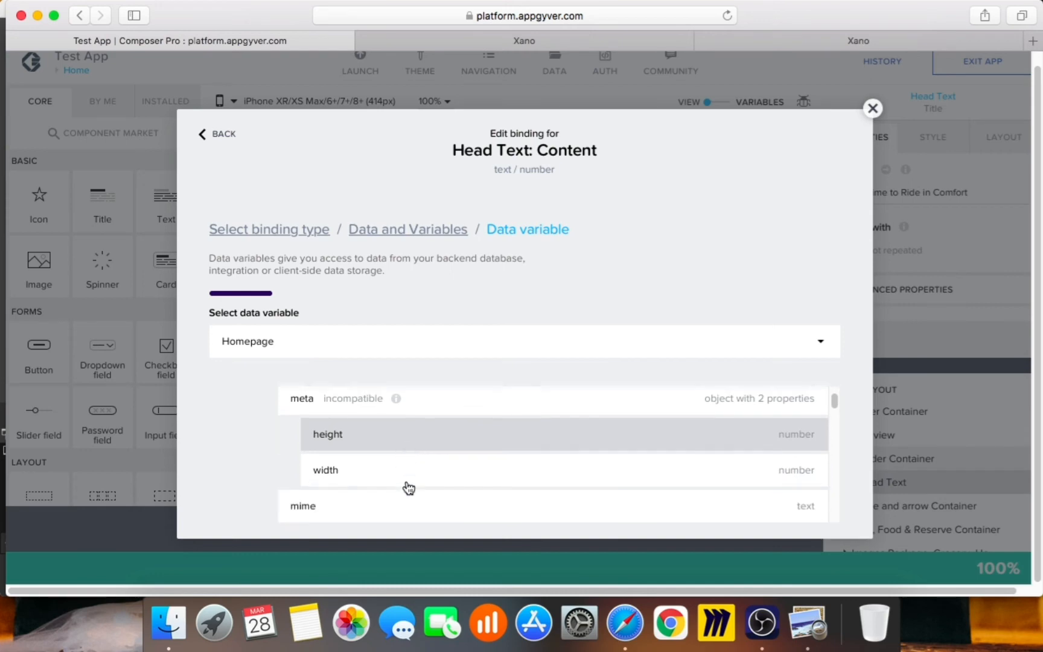
{"action": "scroll", "coordinate": [406, 487], "scroll_direction": "up", "scroll_amount": 6}
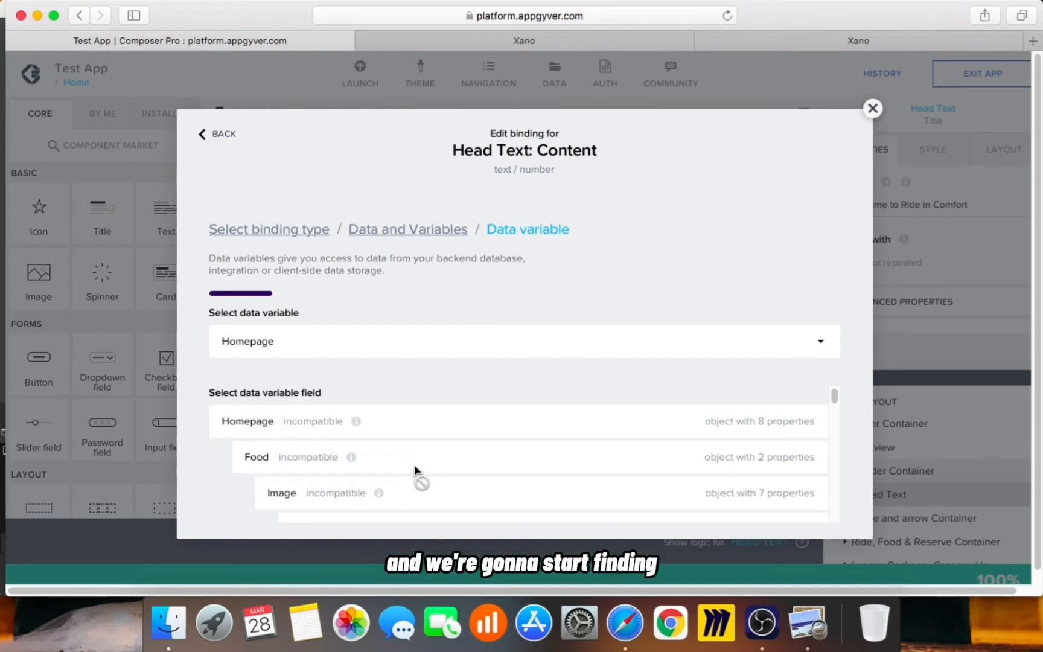
{"action": "scroll", "coordinate": [420, 480], "scroll_direction": "down", "scroll_amount": 4}
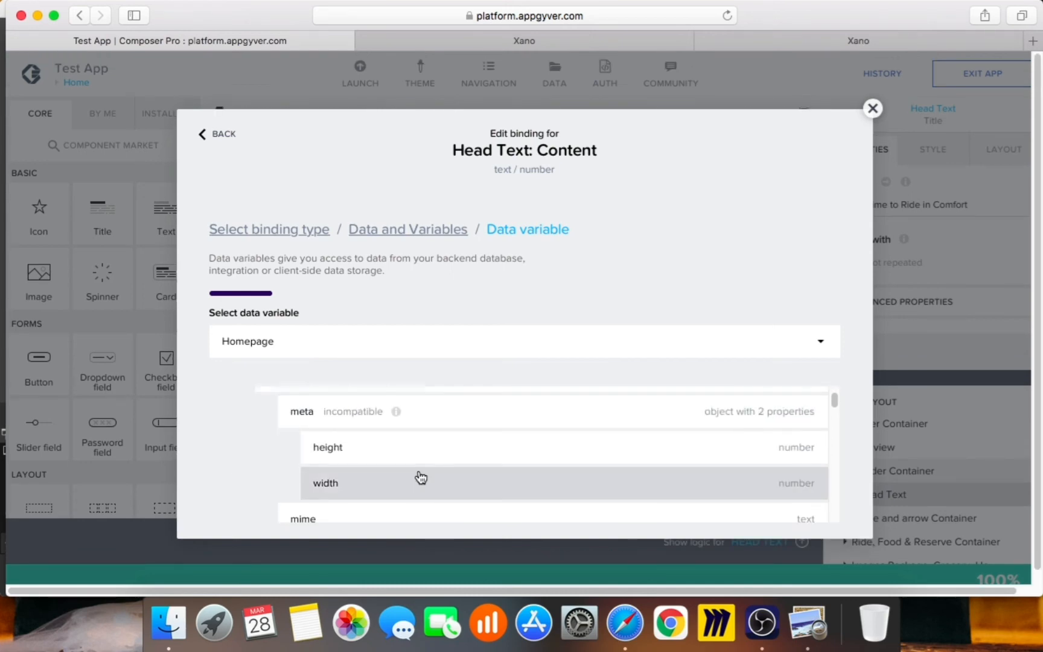
{"action": "scroll", "coordinate": [422, 477], "scroll_direction": "down", "scroll_amount": 1}
{"action": "scroll", "coordinate": [422, 477], "scroll_direction": "up", "scroll_amount": 3}
{"action": "scroll", "coordinate": [424, 478], "scroll_direction": "down", "scroll_amount": 4}
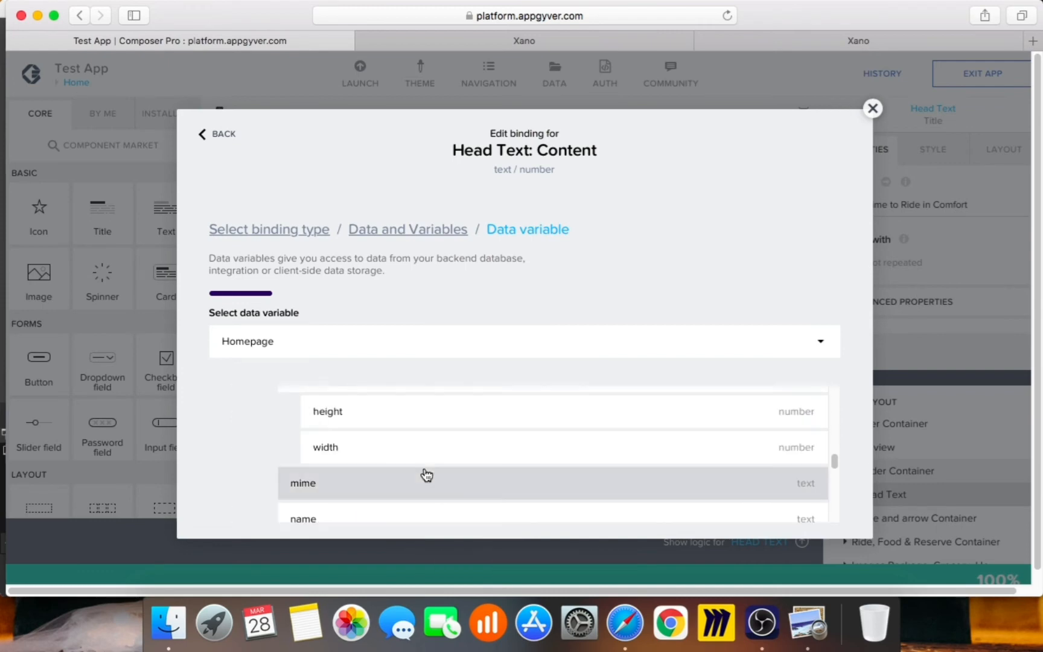
{"action": "scroll", "coordinate": [427, 475], "scroll_direction": "down", "scroll_amount": 3}
{"action": "scroll", "coordinate": [427, 476], "scroll_direction": "up", "scroll_amount": 5}
{"action": "scroll", "coordinate": [425, 473], "scroll_direction": "down", "scroll_amount": 1}
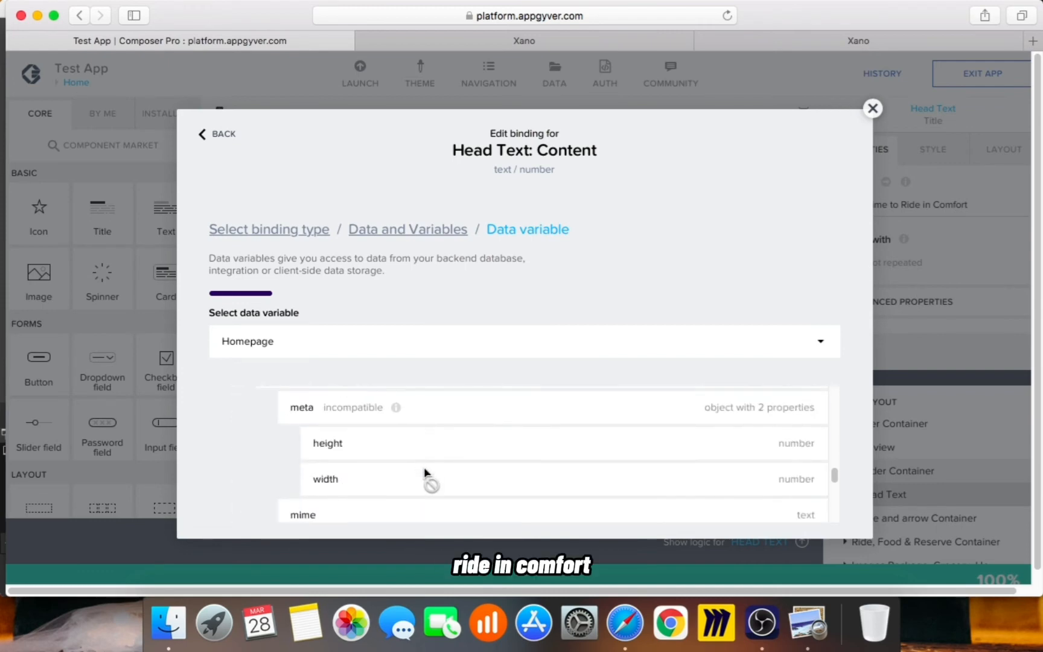
{"action": "scroll", "coordinate": [424, 469], "scroll_direction": "down", "scroll_amount": 5}
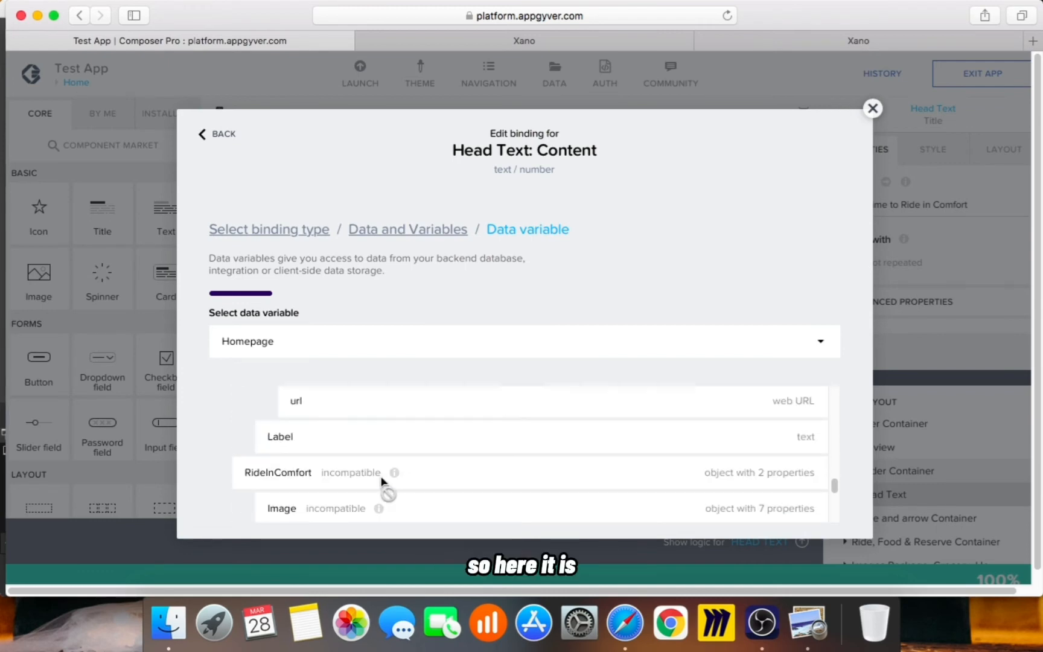
{"action": "scroll", "coordinate": [381, 478], "scroll_direction": "down", "scroll_amount": 3}
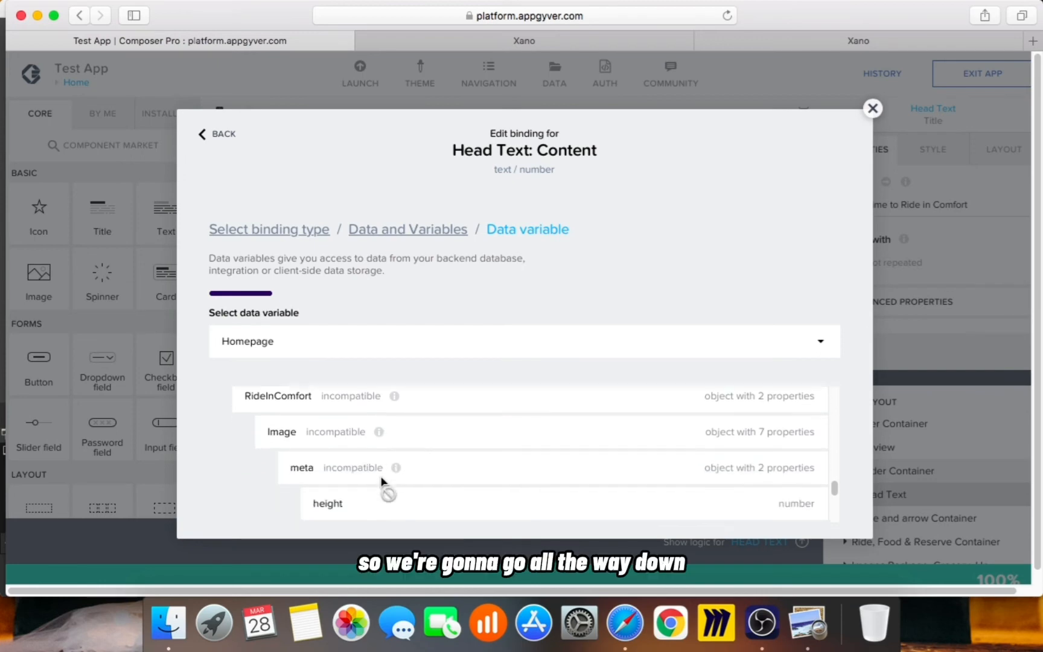
{"action": "scroll", "coordinate": [381, 480], "scroll_direction": "down", "scroll_amount": 3}
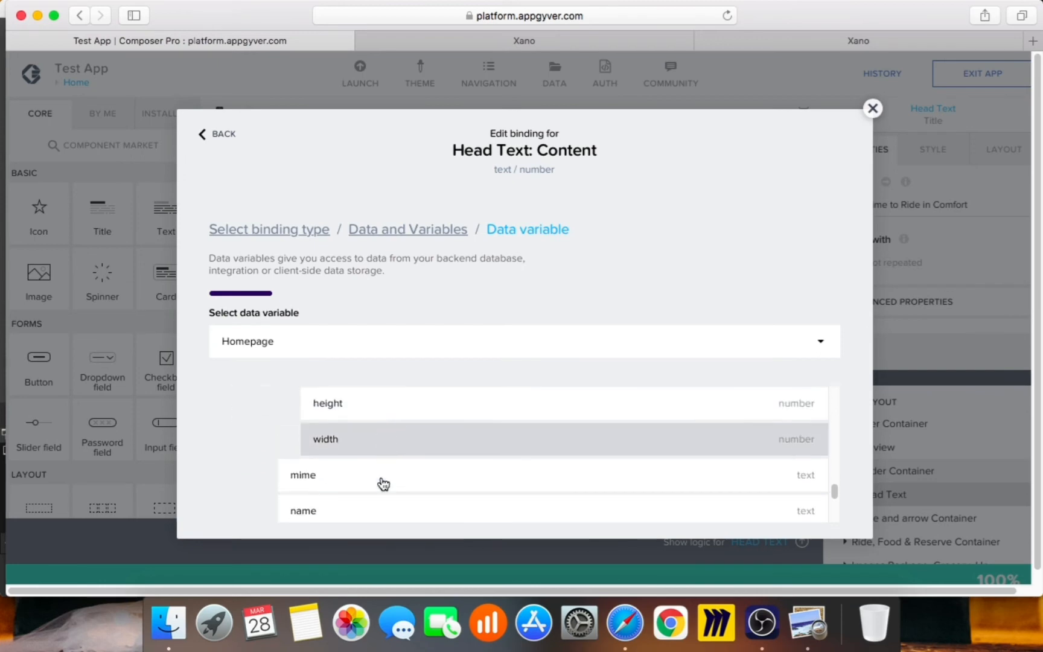
{"action": "scroll", "coordinate": [383, 483], "scroll_direction": "down", "scroll_amount": 3}
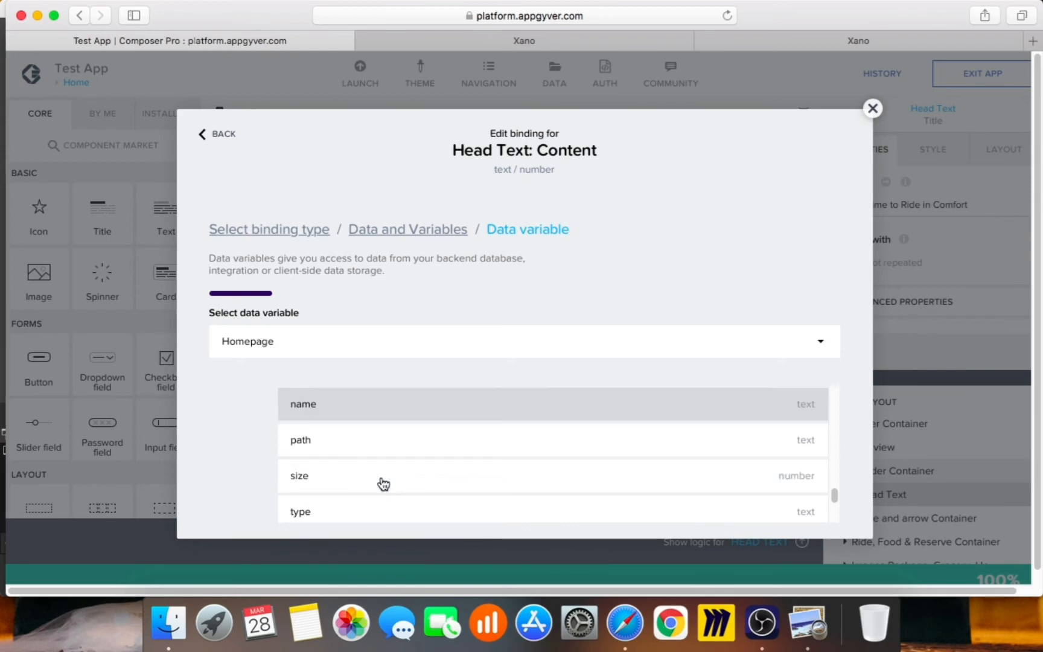
{"action": "scroll", "coordinate": [383, 484], "scroll_direction": "down", "scroll_amount": 2}
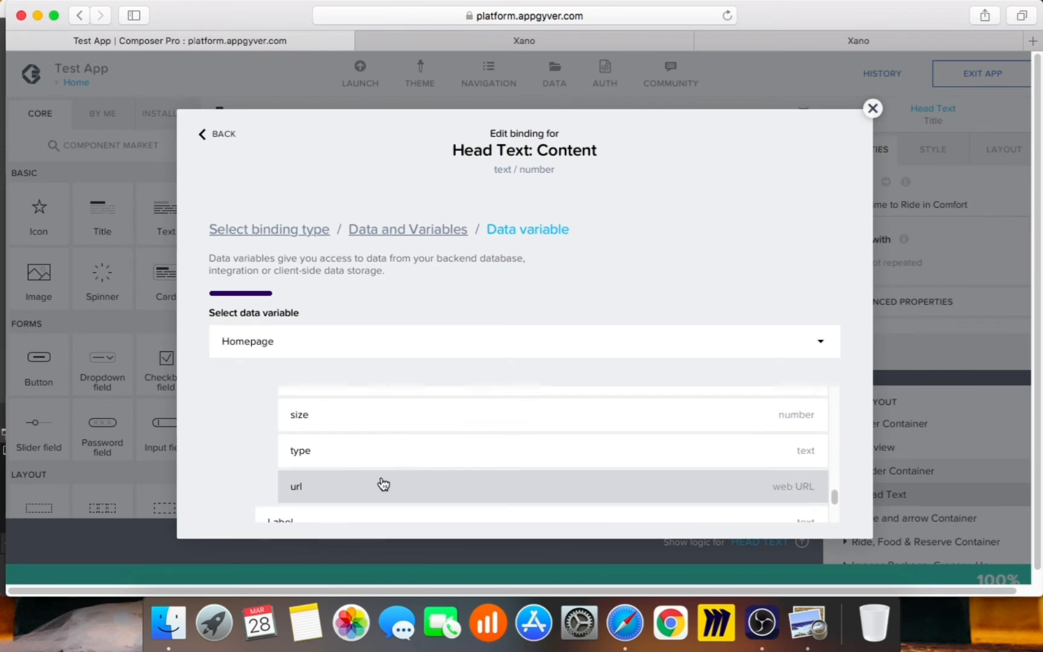
{"action": "scroll", "coordinate": [383, 484], "scroll_direction": "down", "scroll_amount": 1}
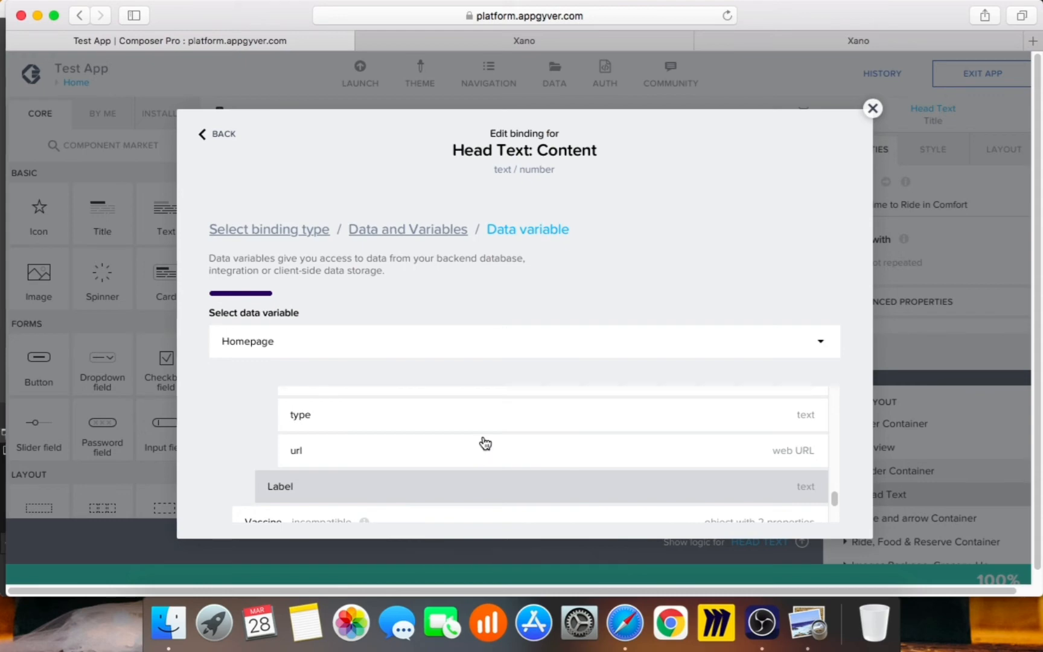
{"action": "key", "text": "Return"}
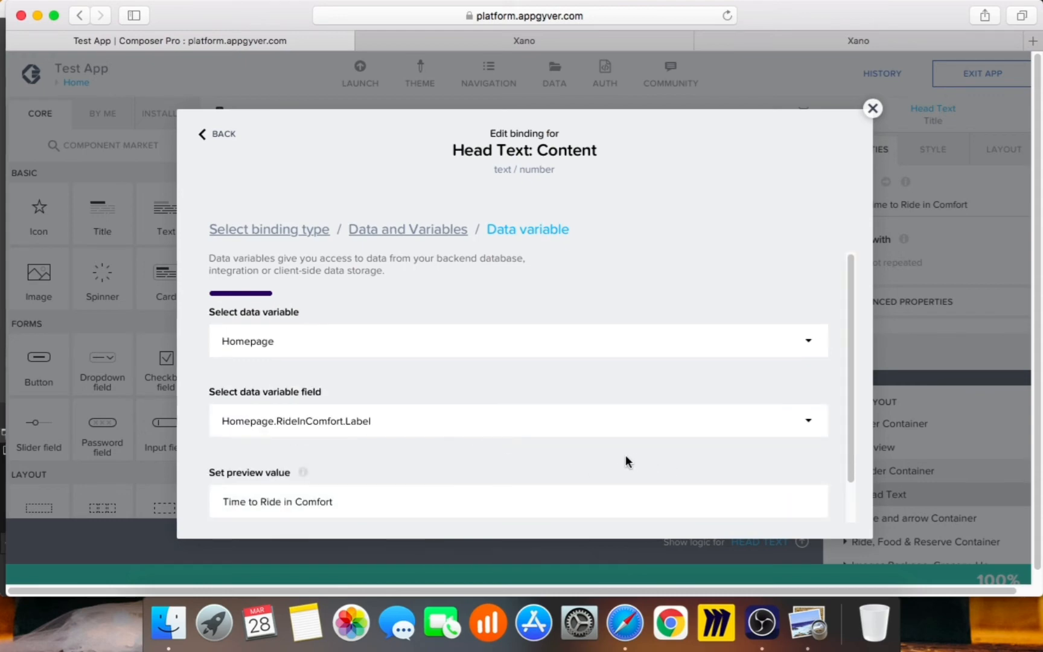
{"action": "scroll", "coordinate": [625, 460], "scroll_direction": "down", "scroll_amount": 2}
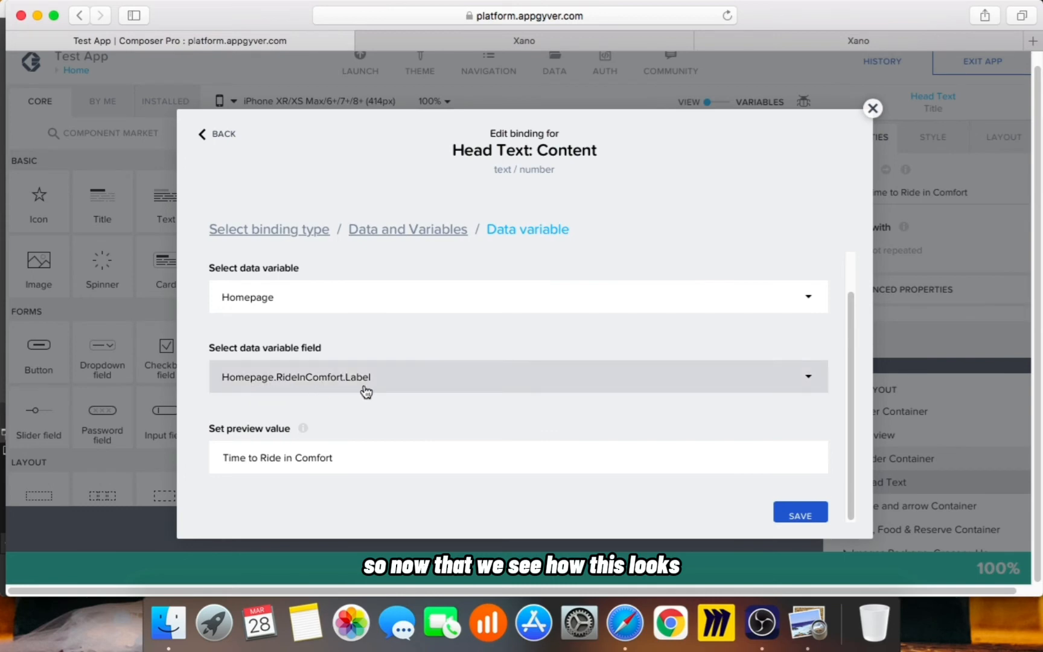
{"action": "left_click", "coordinate": [822, 521]}
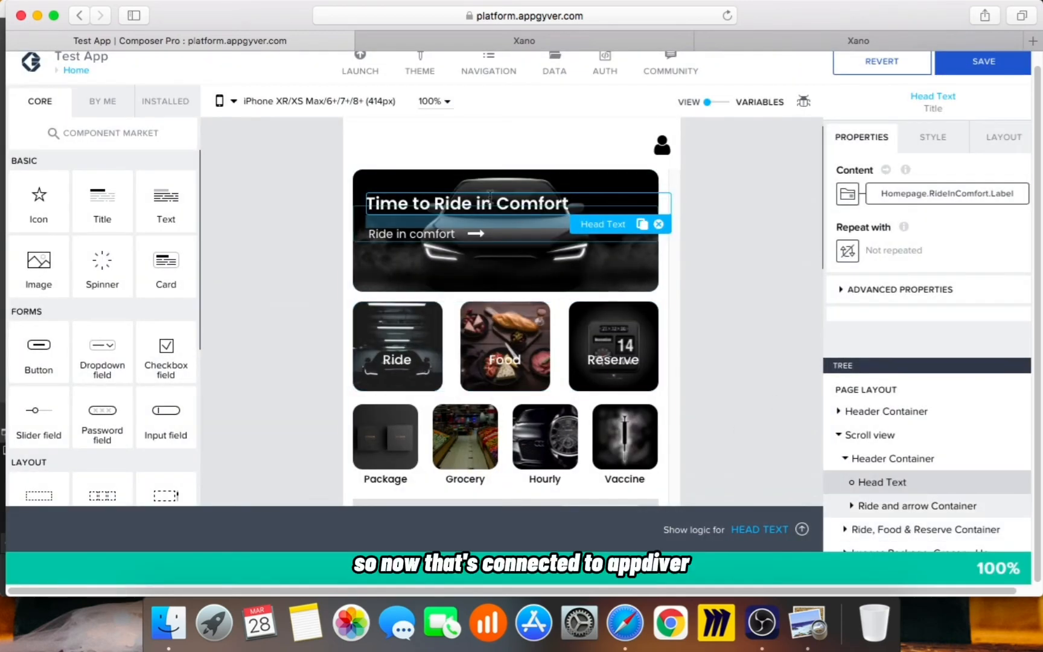
Step: Bind the background image of the "Time to Ride in Comfort" header container to the formula data.Homepage.RideInComfort.Image.url and save the binding
{"action": "left_click", "coordinate": [605, 271]}
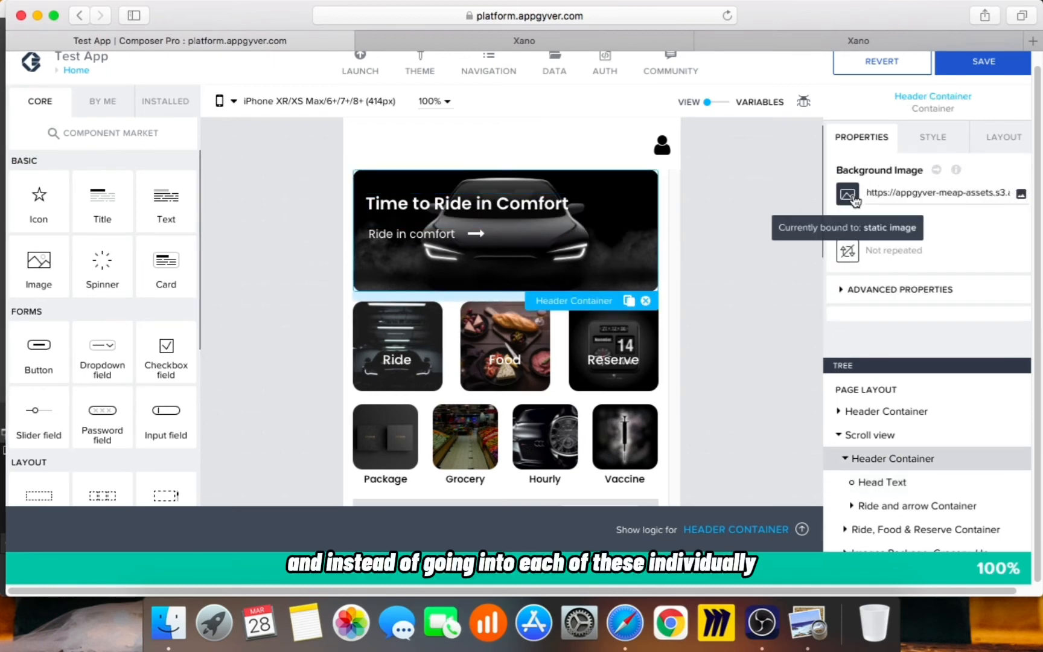
{"action": "left_click", "coordinate": [848, 194]}
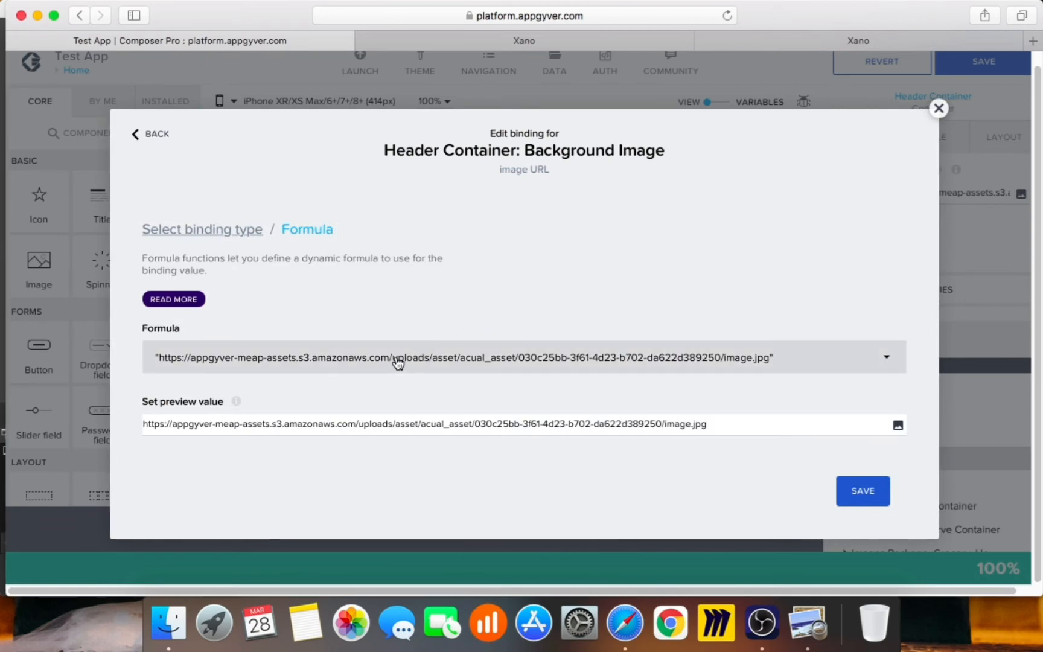
{"action": "left_click", "coordinate": [396, 362]}
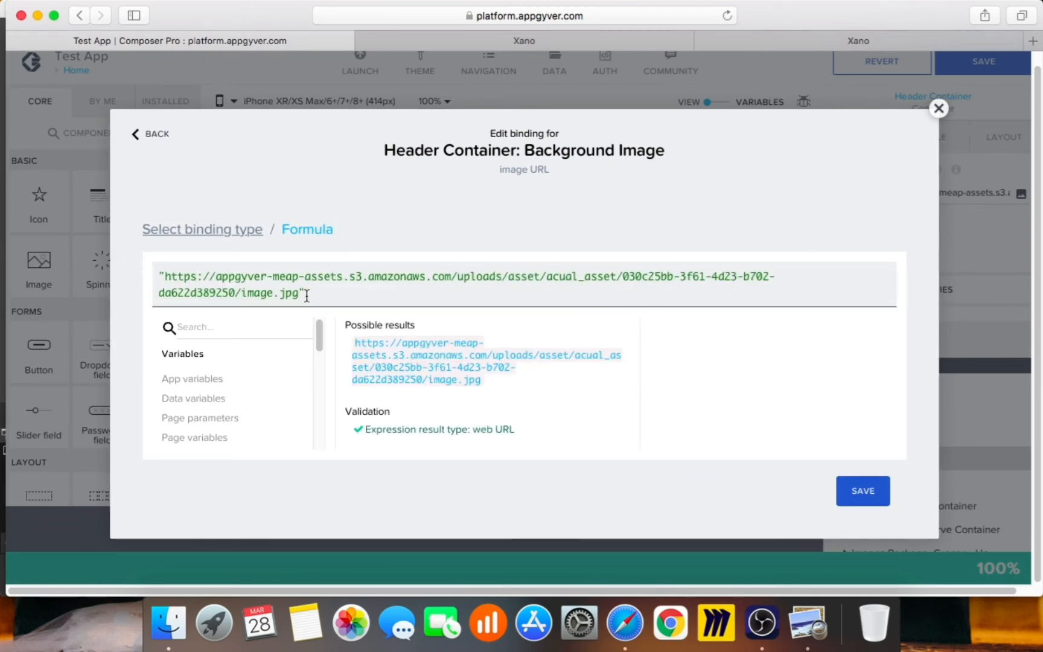
{"action": "key", "text": "super+a"}
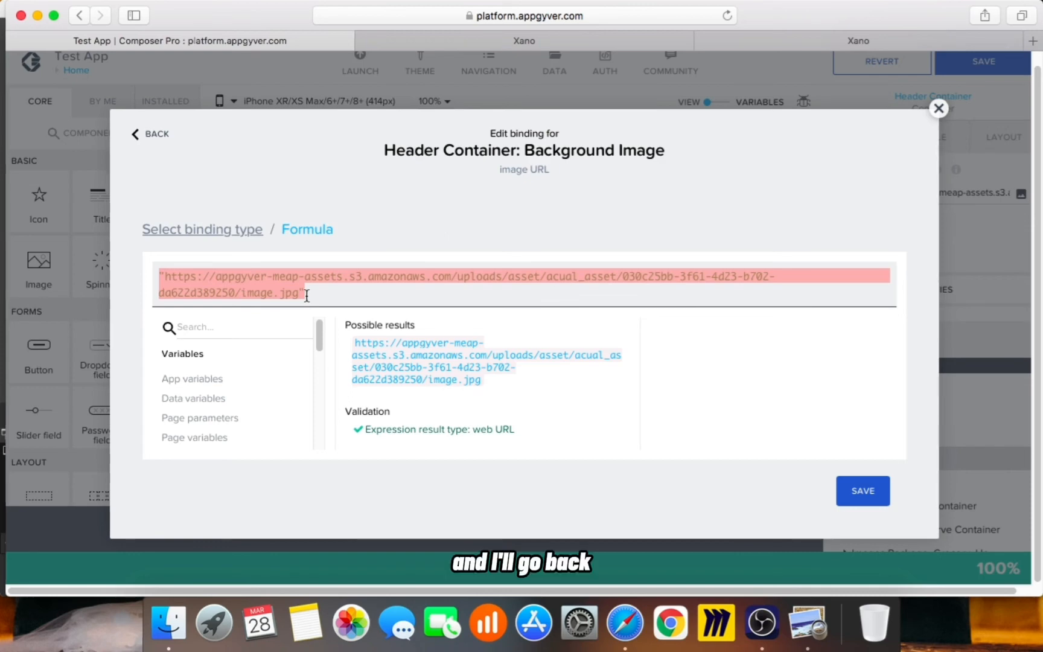
{"action": "key", "text": "BackSpace"}
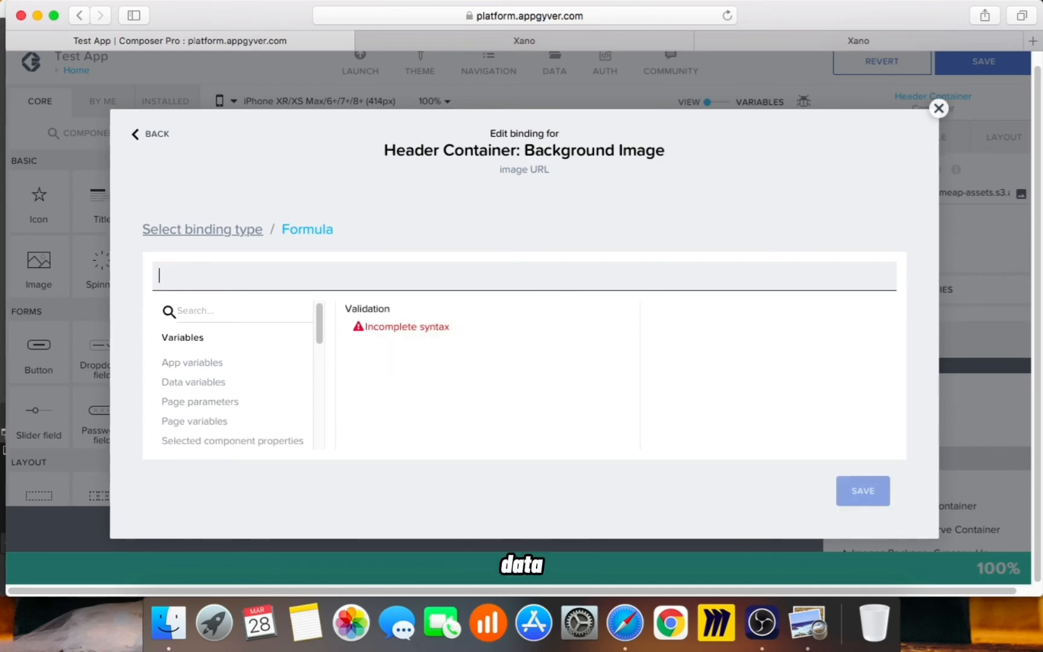
{"action": "type", "text": "data."}
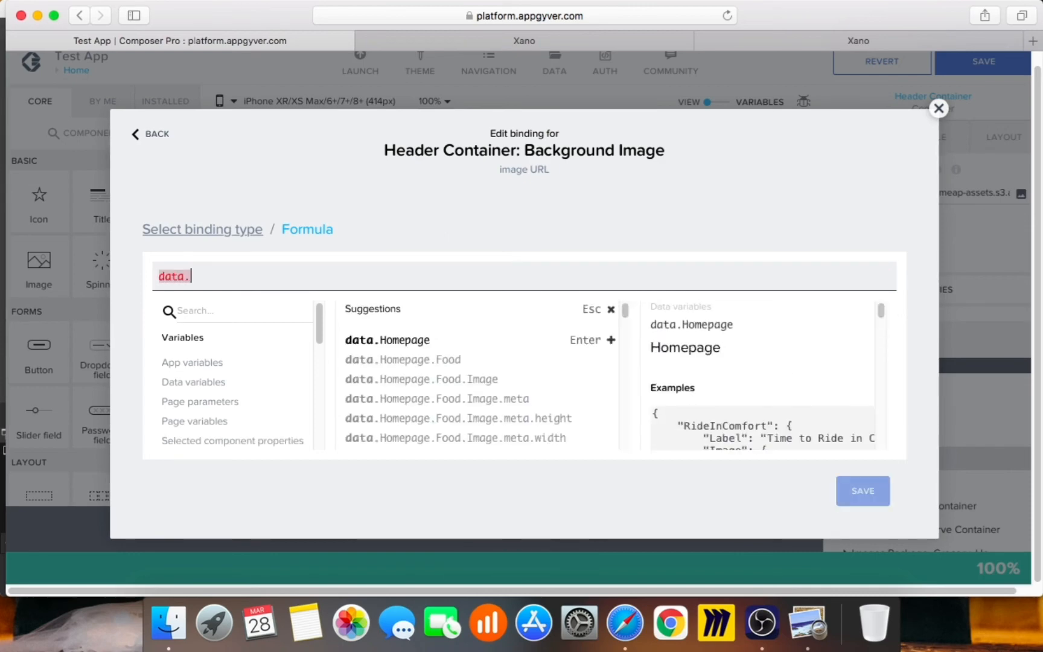
{"action": "type", "text": "Homepage."}
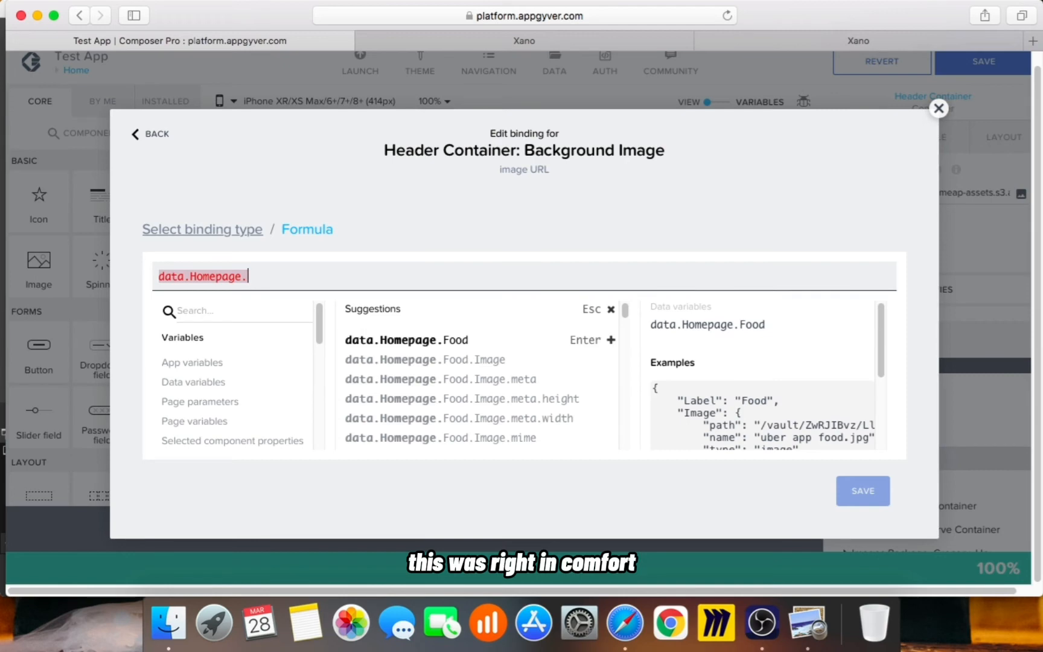
{"action": "type", "text": "ridein"}
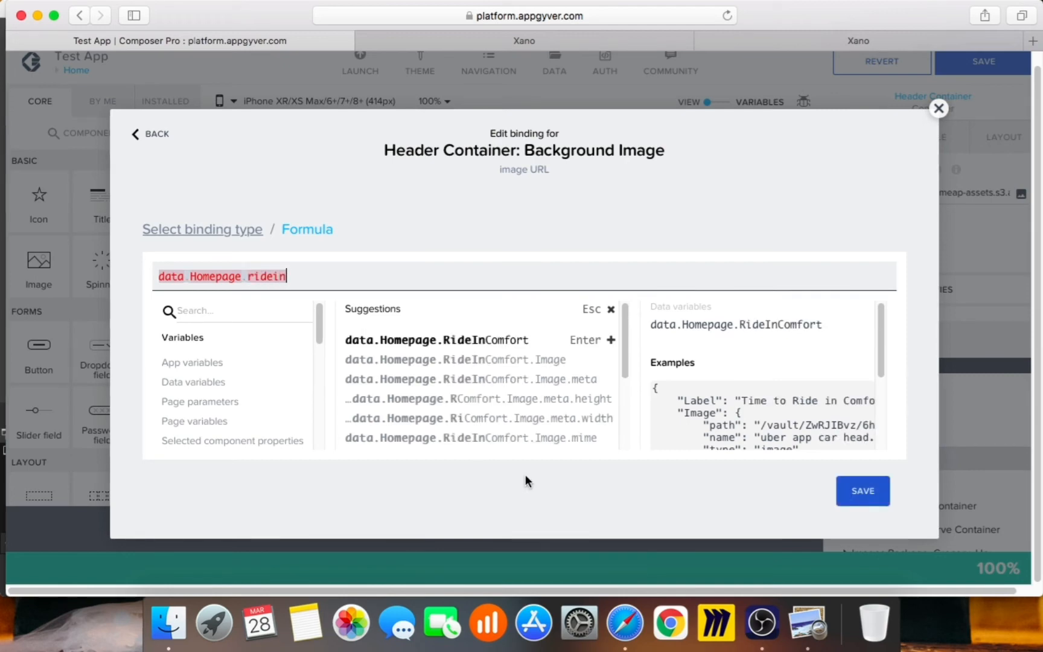
{"action": "scroll", "coordinate": [554, 433], "scroll_direction": "down", "scroll_amount": 1}
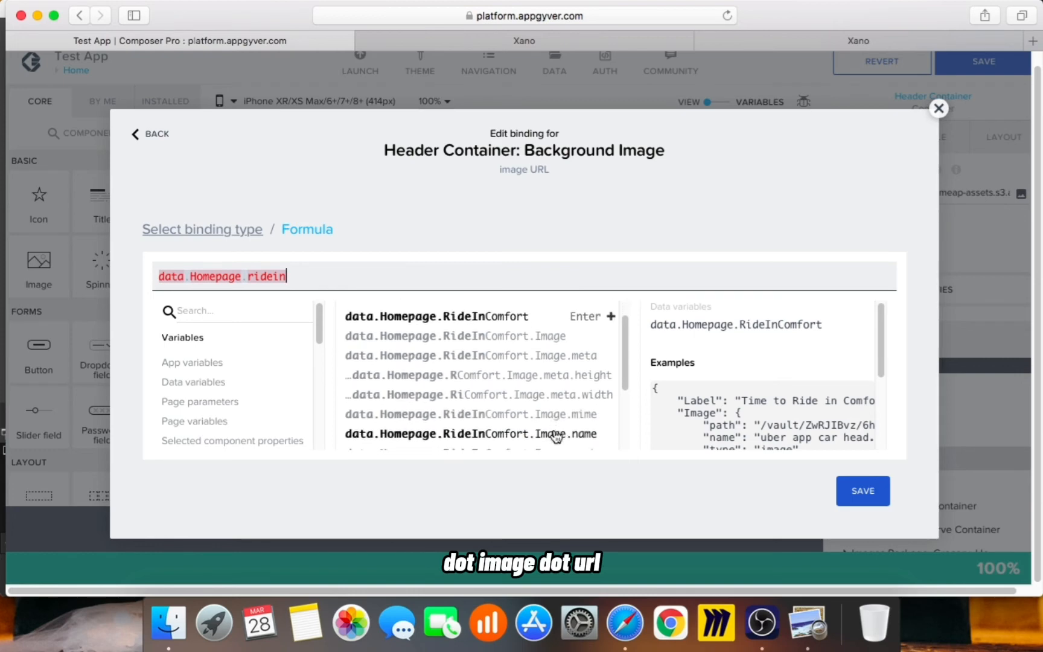
{"action": "scroll", "coordinate": [555, 433], "scroll_direction": "down", "scroll_amount": 5}
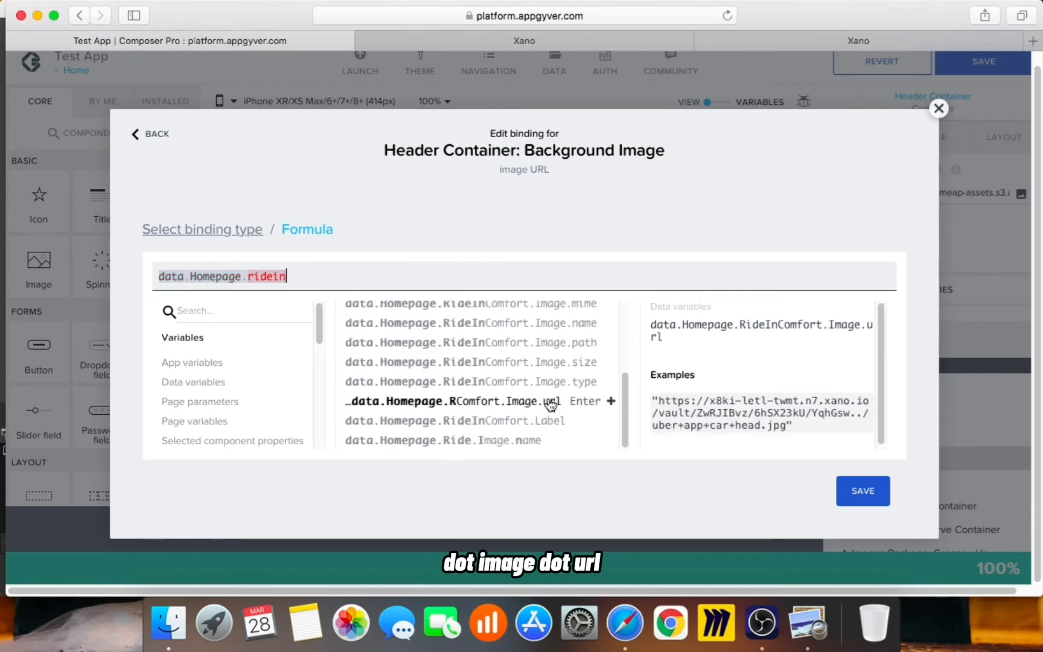
{"action": "double_click", "coordinate": [514, 403]}
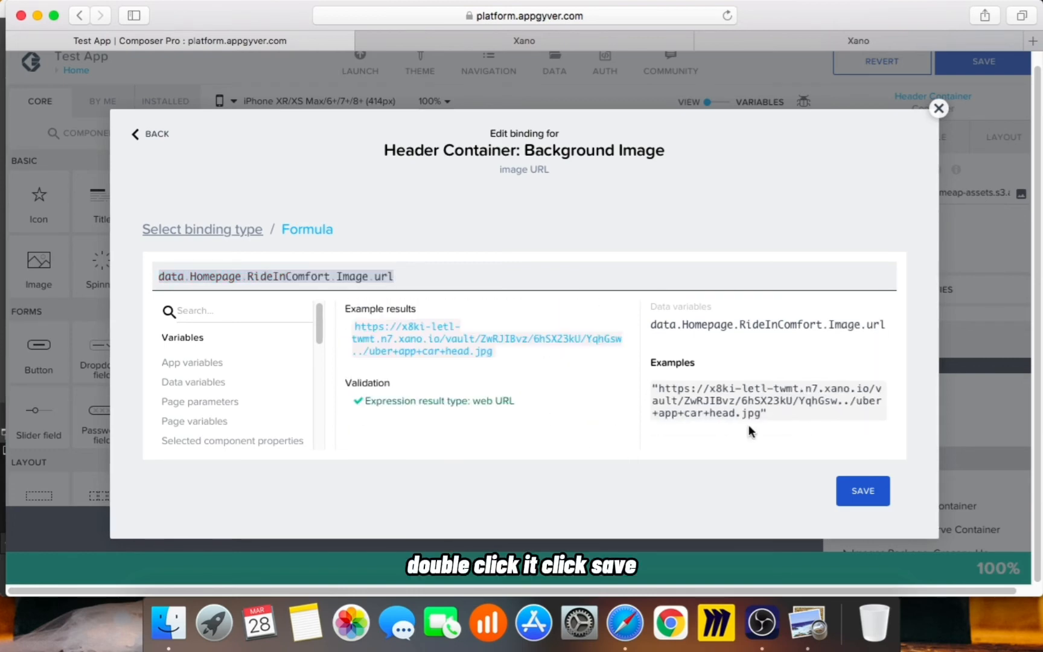
{"action": "left_click", "coordinate": [880, 486]}
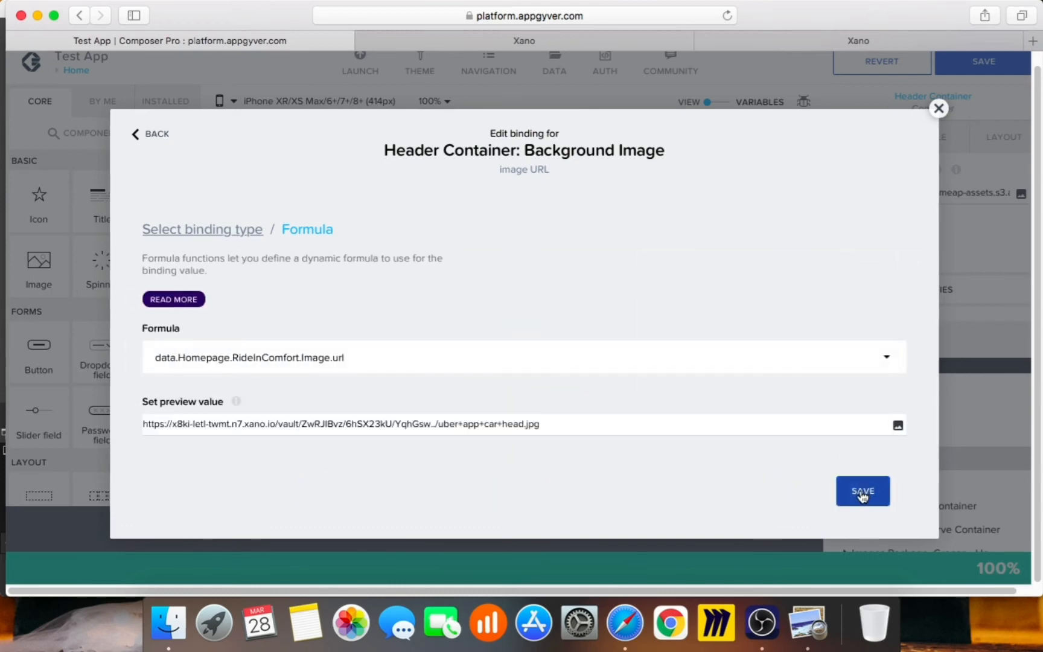
{"action": "left_click", "coordinate": [863, 492]}
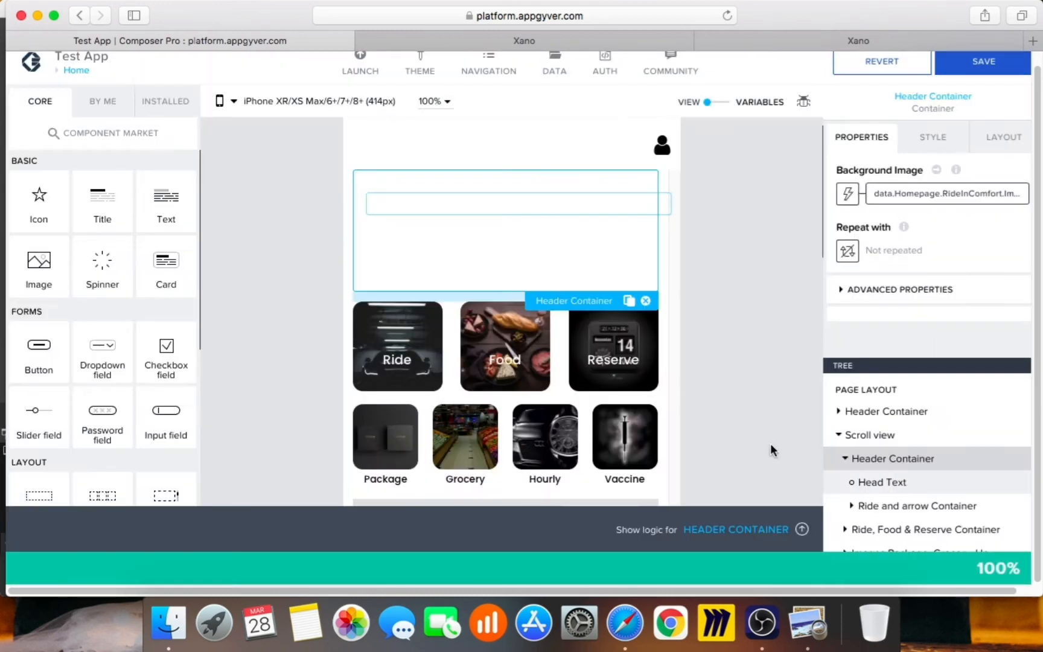
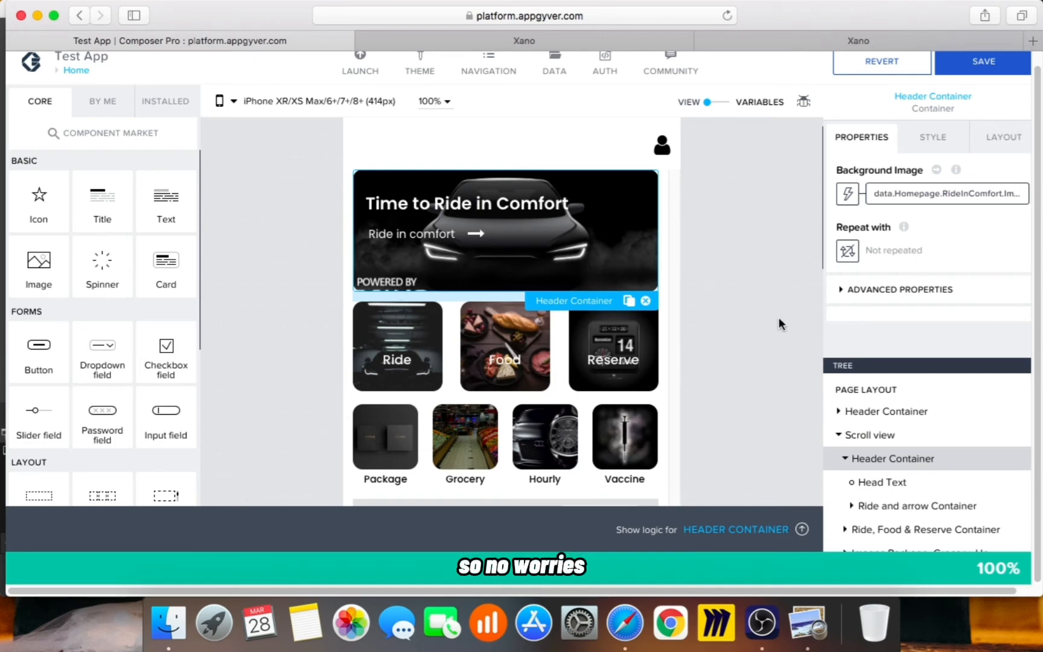
Step: Bind the Ride container's background image to the data variable field Homepage.Ride.Image.url and save the binding
{"action": "left_click", "coordinate": [405, 334]}
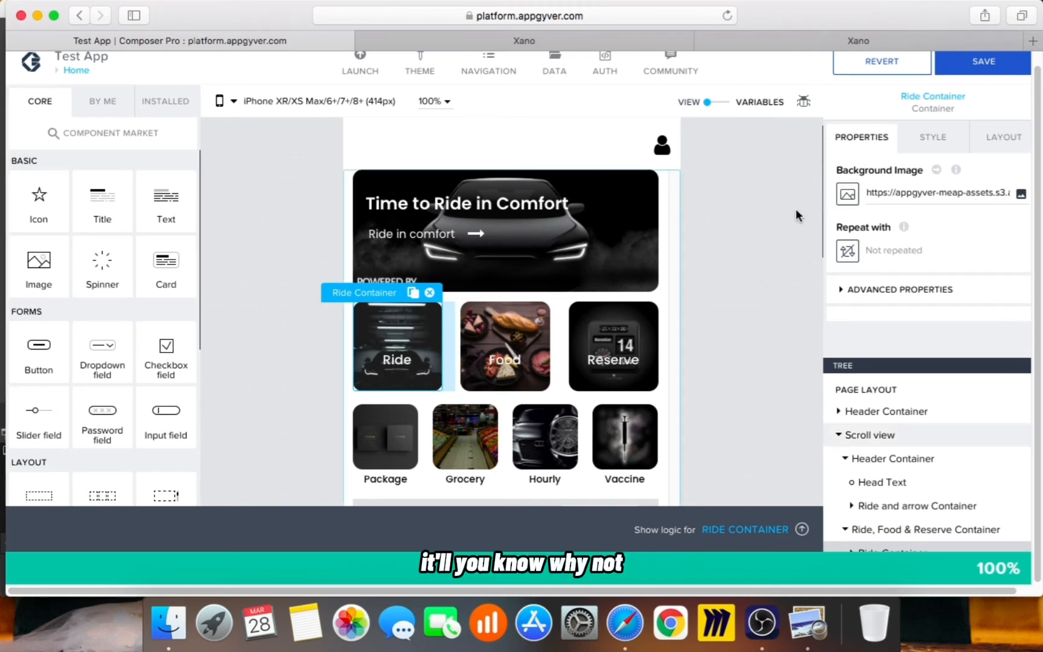
{"action": "left_click", "coordinate": [847, 194]}
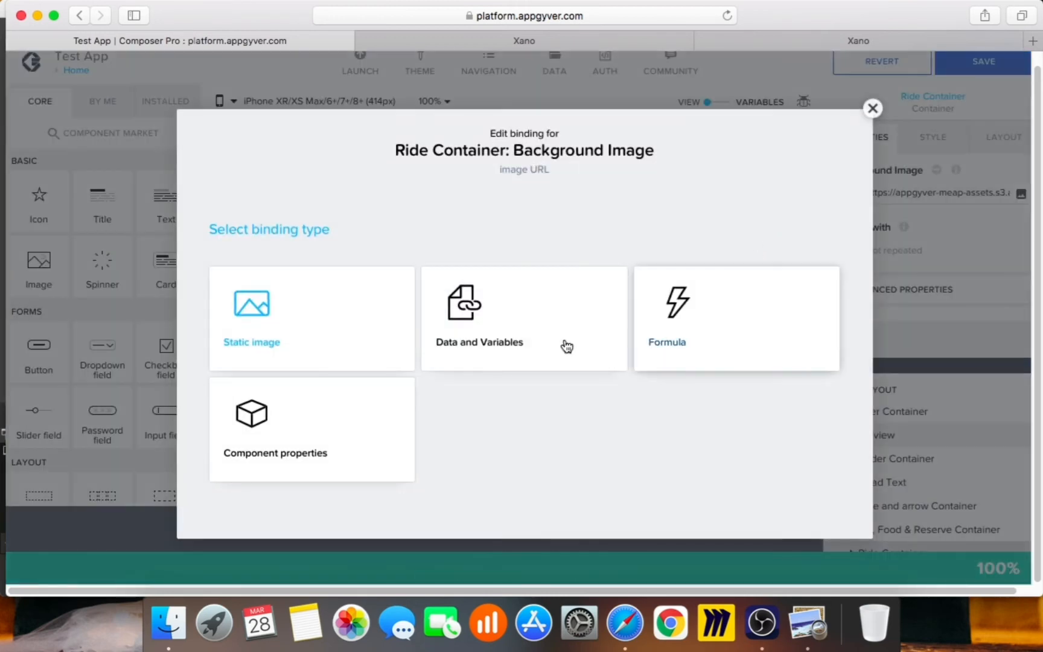
{"action": "left_click", "coordinate": [565, 345]}
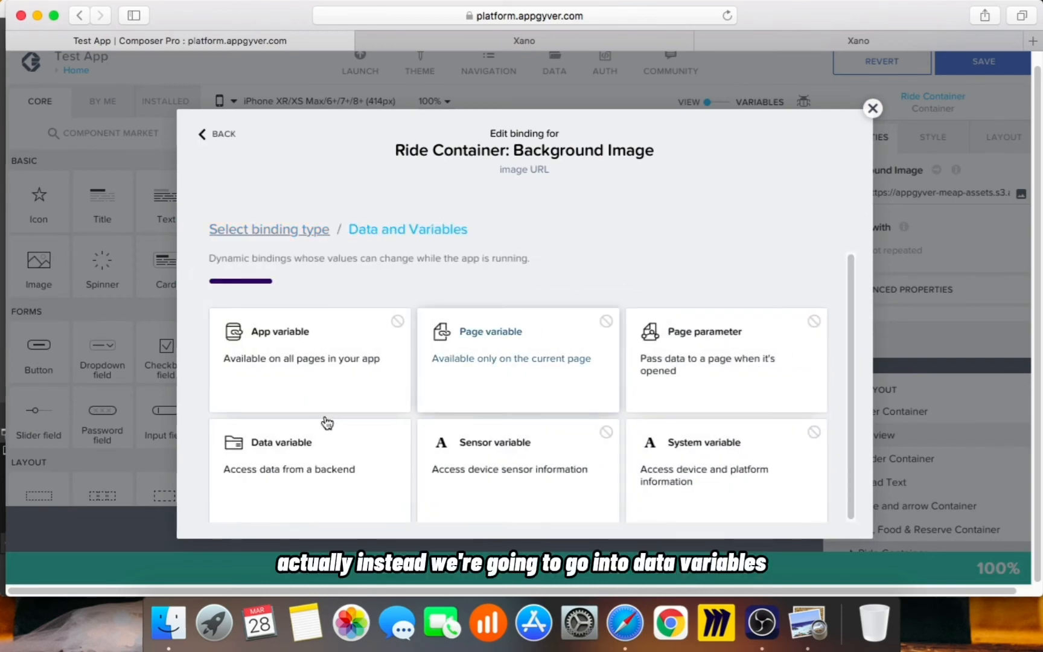
{"action": "left_click", "coordinate": [329, 447]}
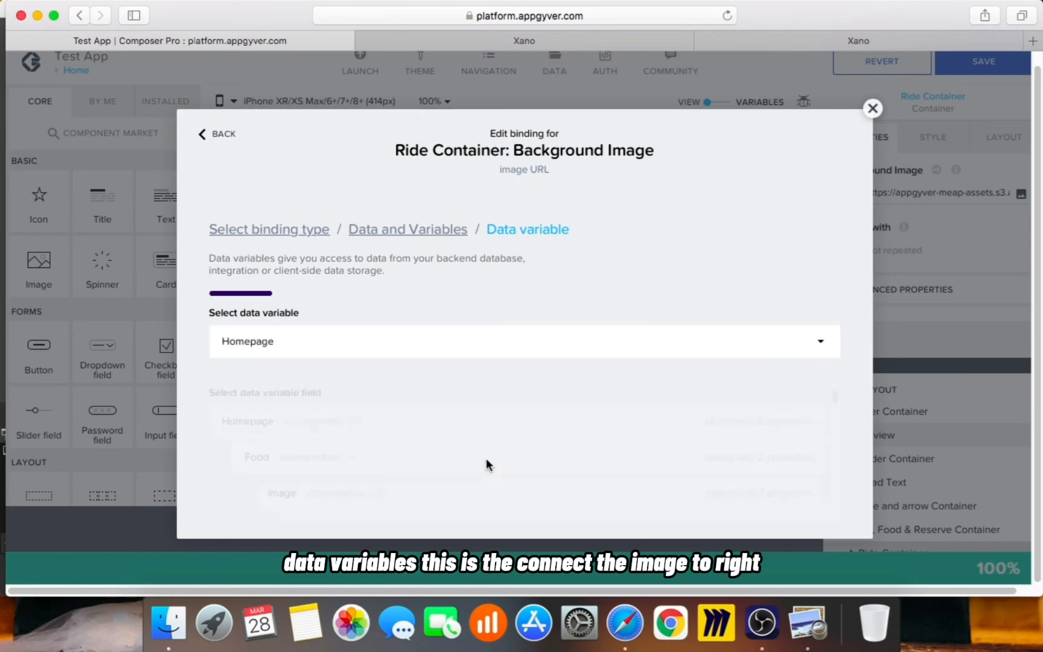
{"action": "scroll", "coordinate": [487, 461], "scroll_direction": "down", "scroll_amount": 10}
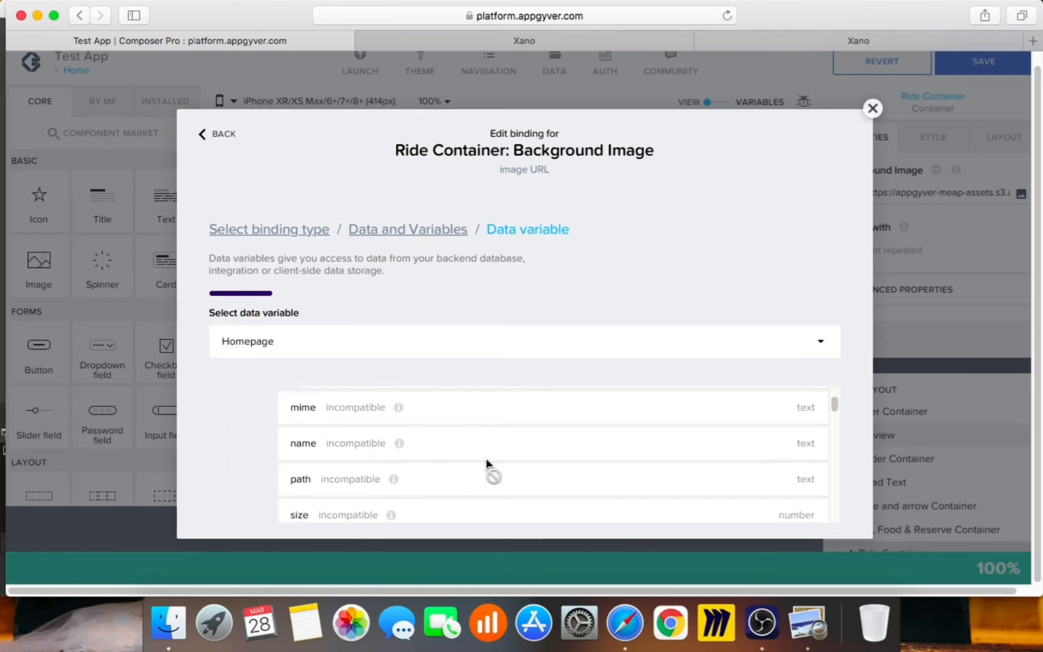
{"action": "scroll", "coordinate": [487, 461], "scroll_direction": "down", "scroll_amount": 5}
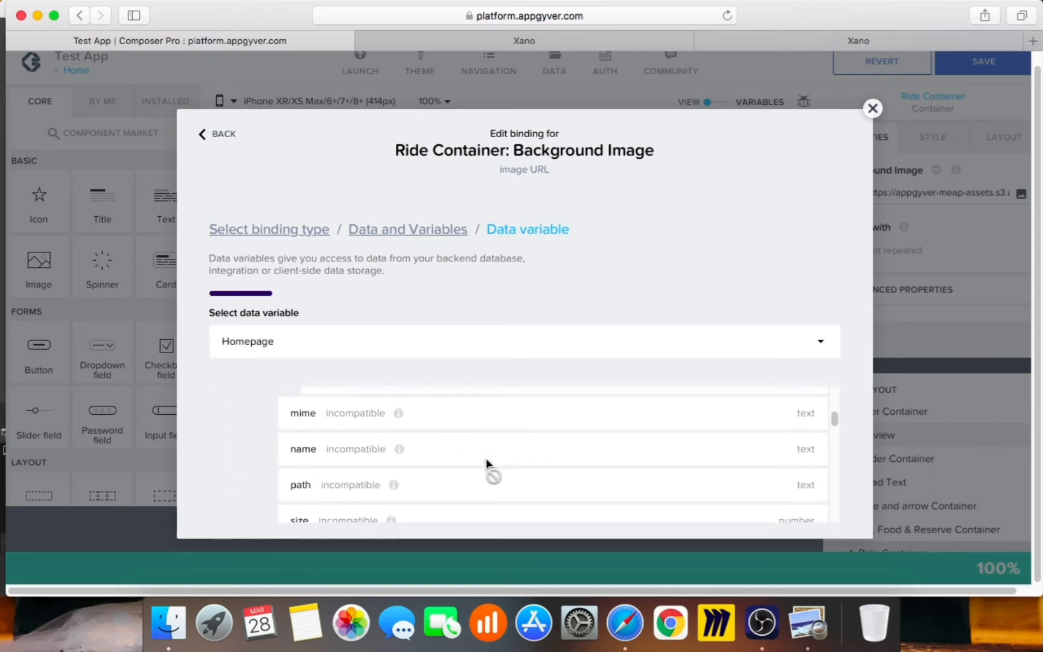
{"action": "scroll", "coordinate": [486, 462], "scroll_direction": "up", "scroll_amount": 5}
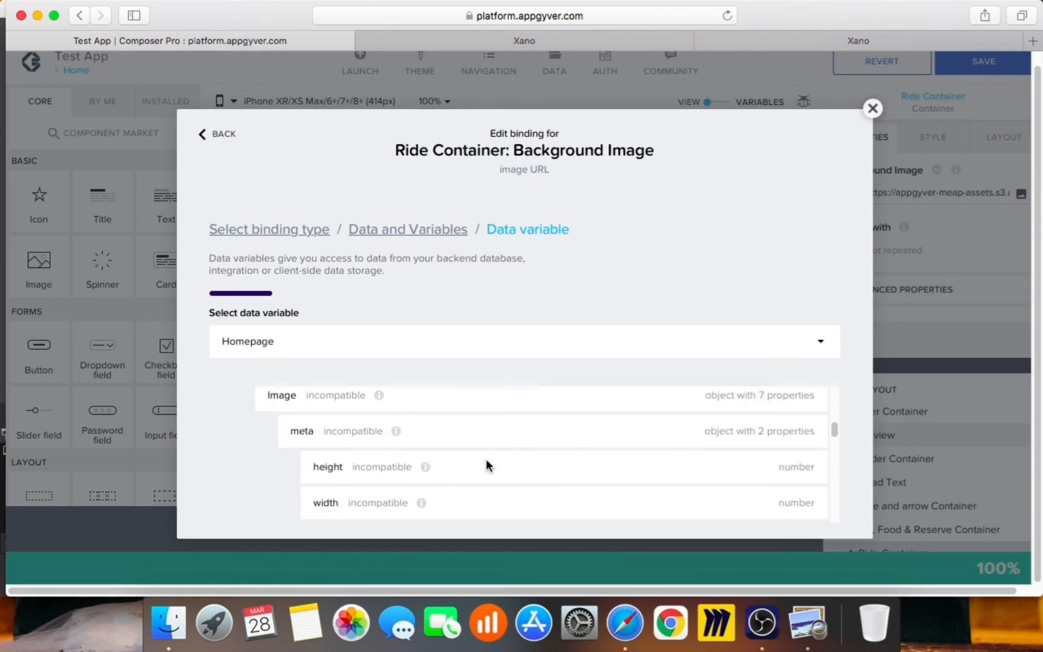
{"action": "scroll", "coordinate": [486, 459], "scroll_direction": "down", "scroll_amount": 5}
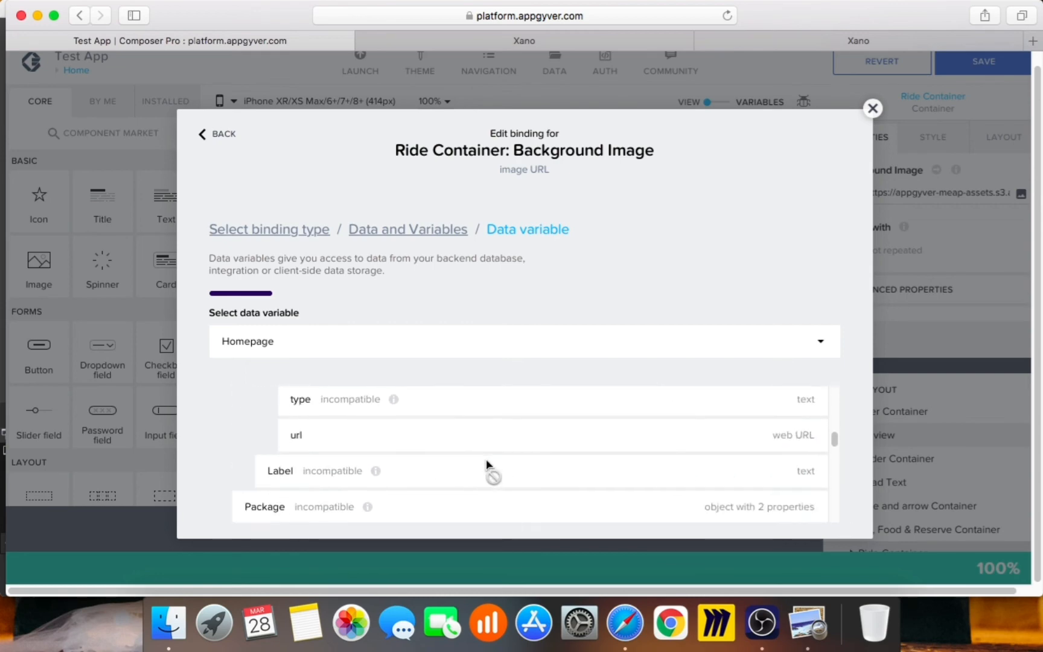
{"action": "scroll", "coordinate": [486, 461], "scroll_direction": "down", "scroll_amount": 5}
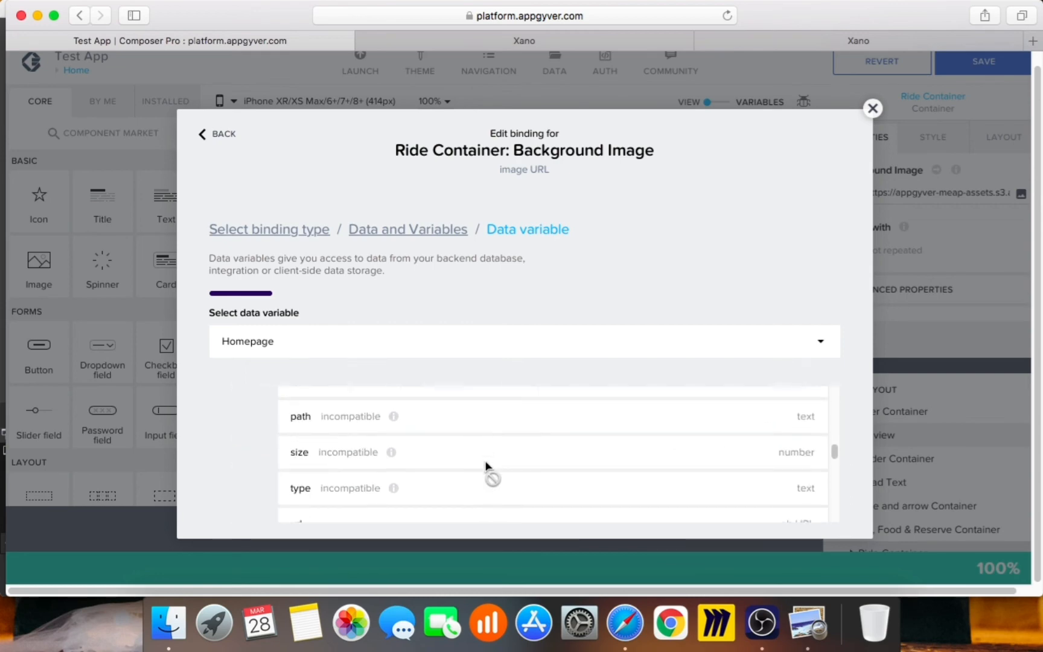
{"action": "scroll", "coordinate": [487, 466], "scroll_direction": "down", "scroll_amount": 5}
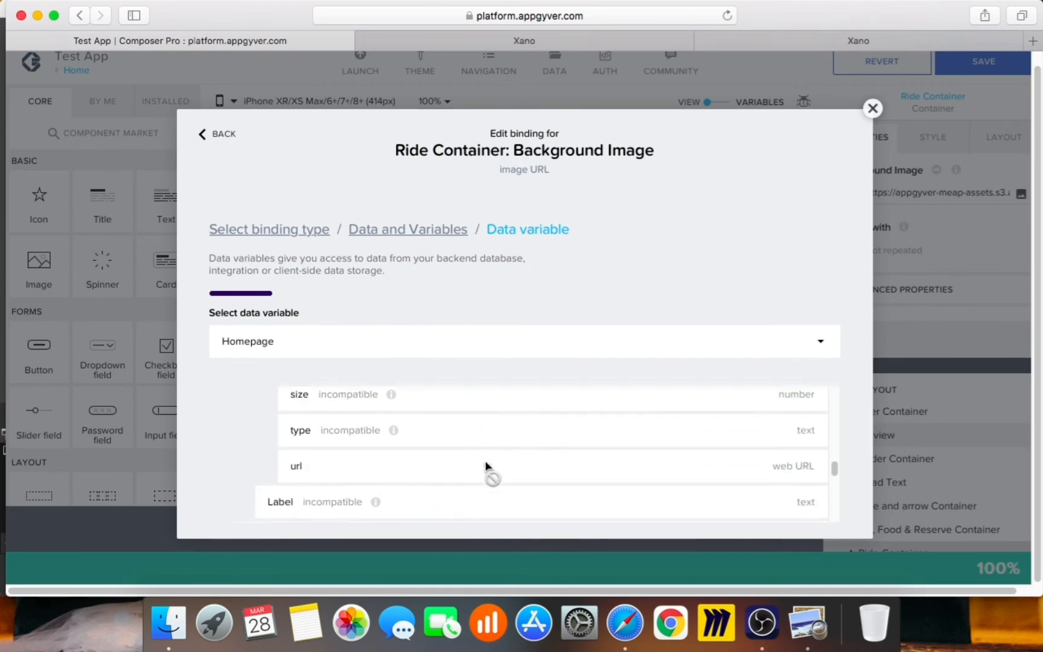
{"action": "scroll", "coordinate": [486, 465], "scroll_direction": "down", "scroll_amount": 3}
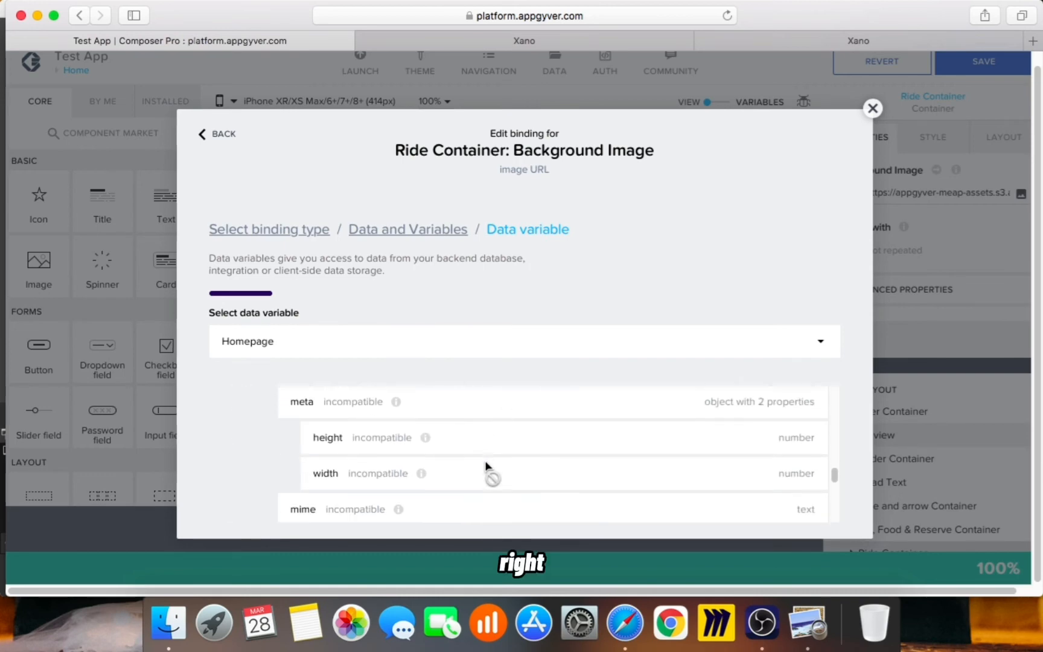
{"action": "scroll", "coordinate": [486, 466], "scroll_direction": "down", "scroll_amount": 4}
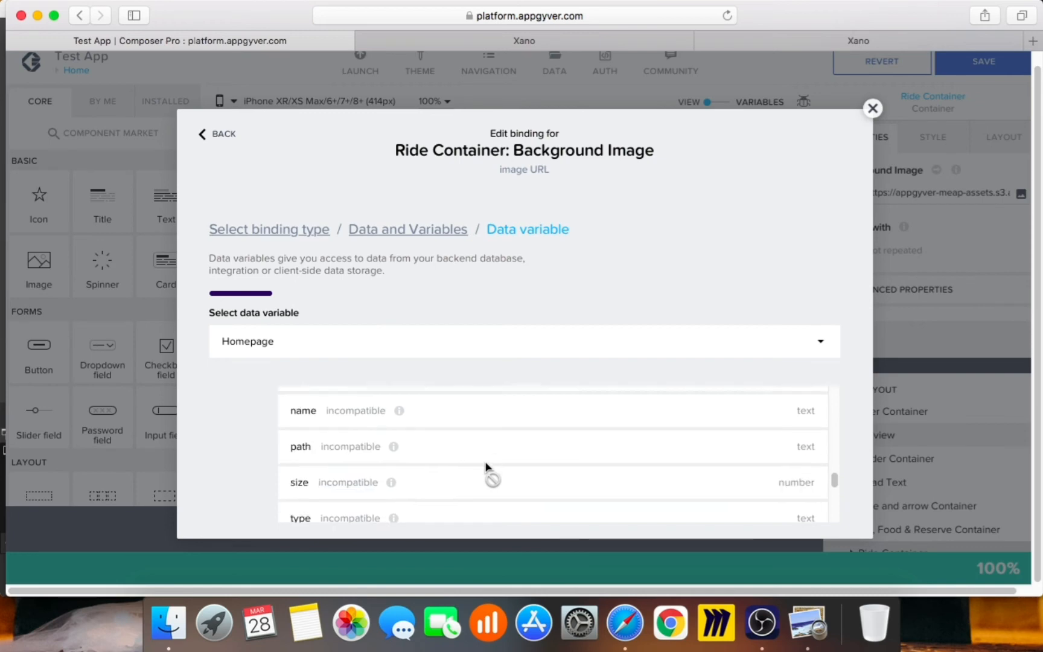
{"action": "left_click", "coordinate": [585, 488]}
{"action": "scroll", "coordinate": [622, 477], "scroll_direction": "down", "scroll_amount": 2}
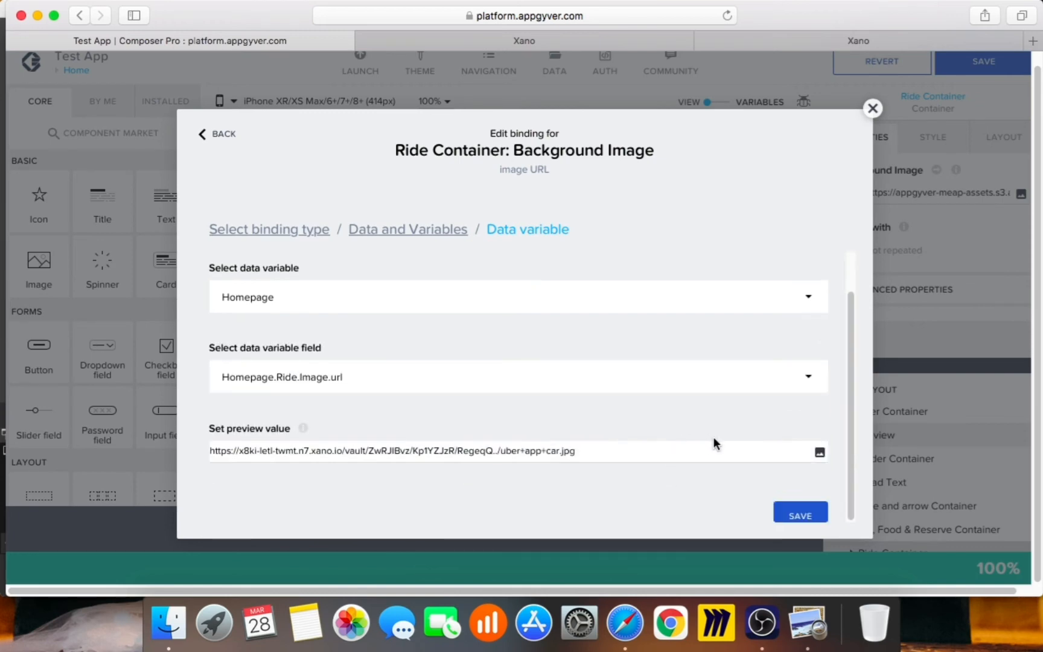
{"action": "left_click", "coordinate": [803, 517]}
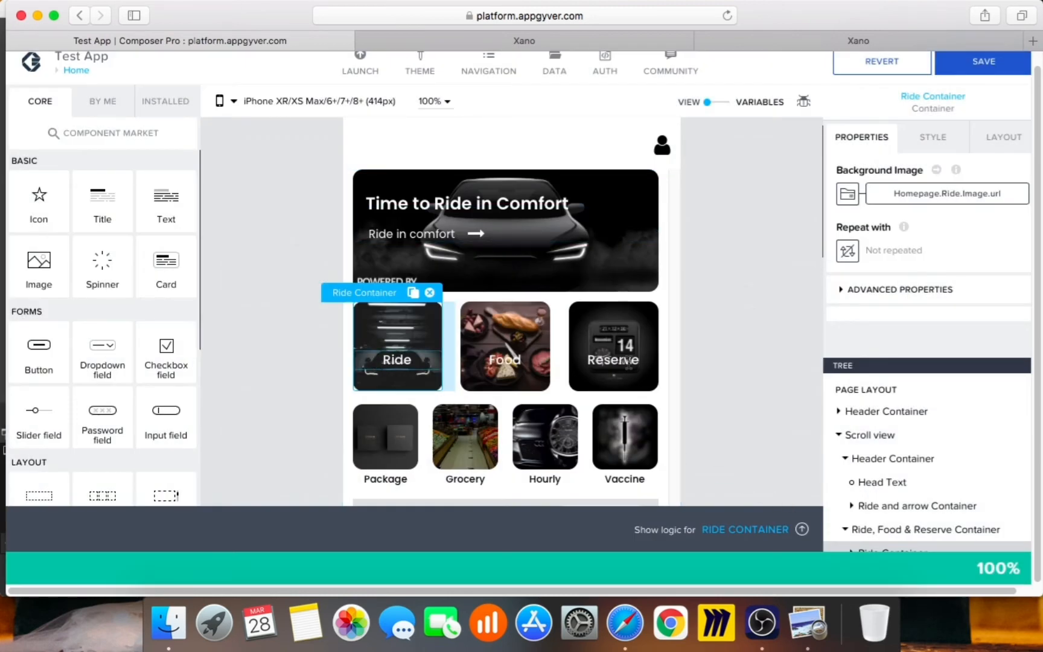
Step: Bind the Ride text's content to the formula data.Homepage.Ride.Label, copy the formula for reuse and save the binding
{"action": "left_click", "coordinate": [396, 359]}
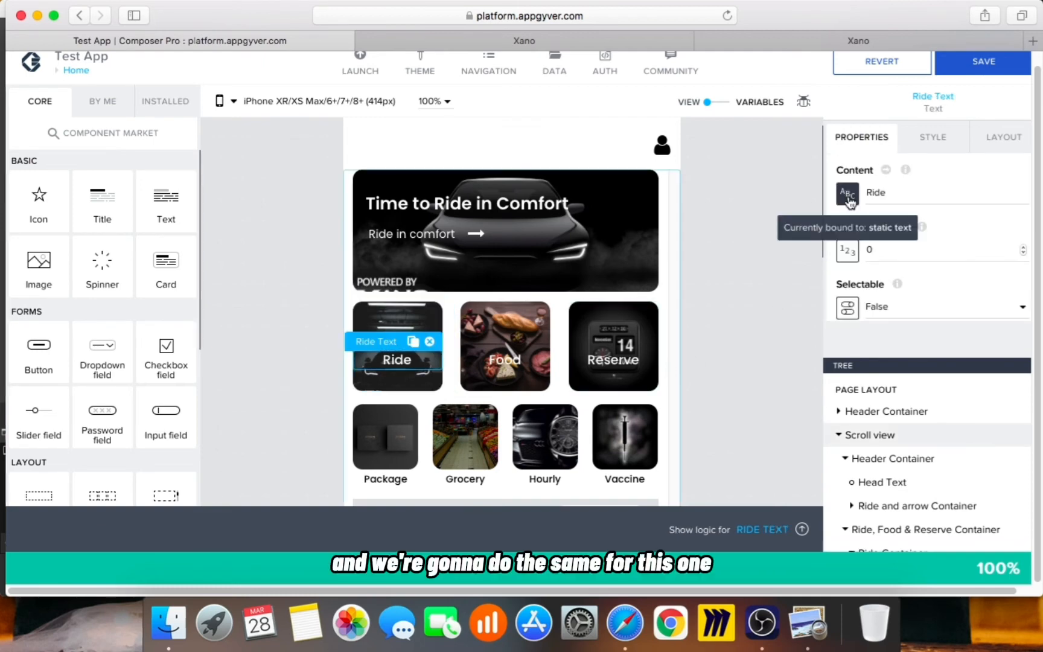
{"action": "left_click", "coordinate": [848, 196]}
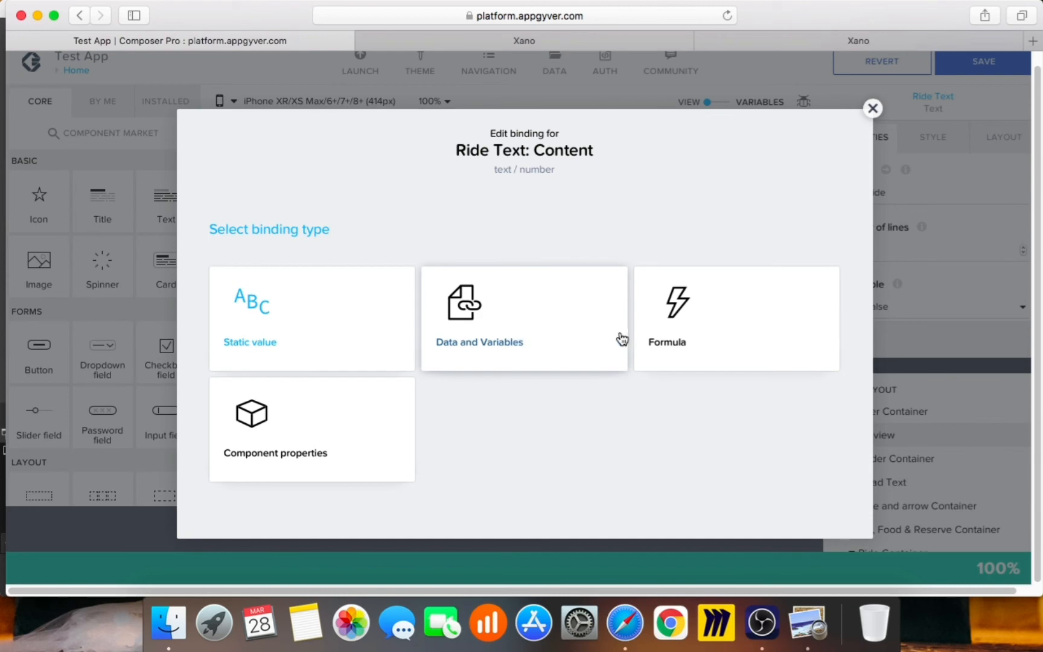
{"action": "left_click", "coordinate": [646, 331]}
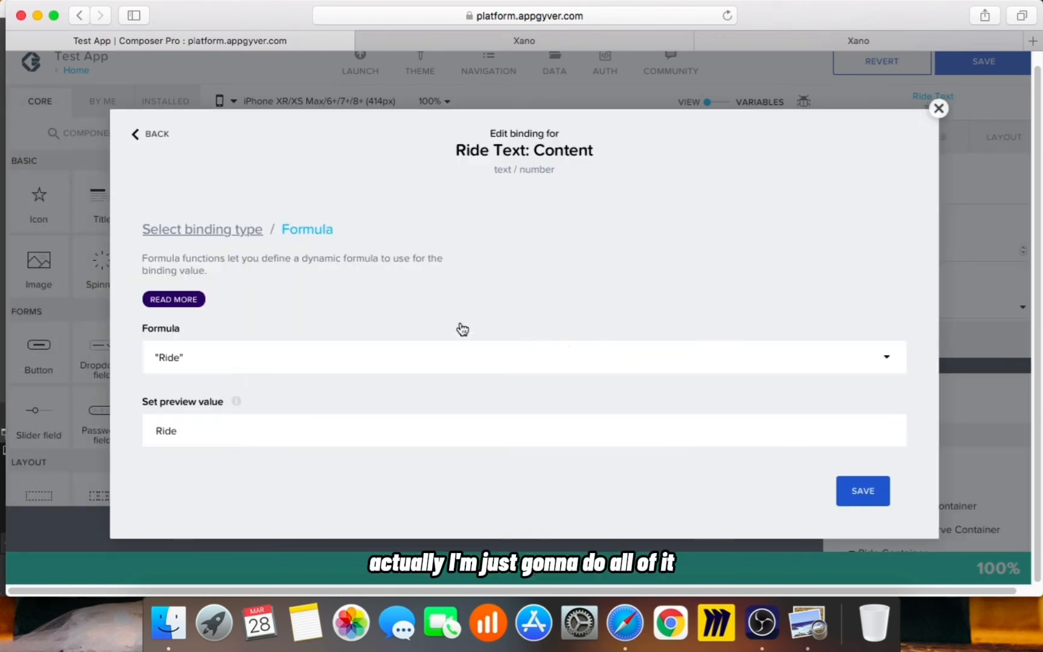
{"action": "left_click", "coordinate": [417, 350]}
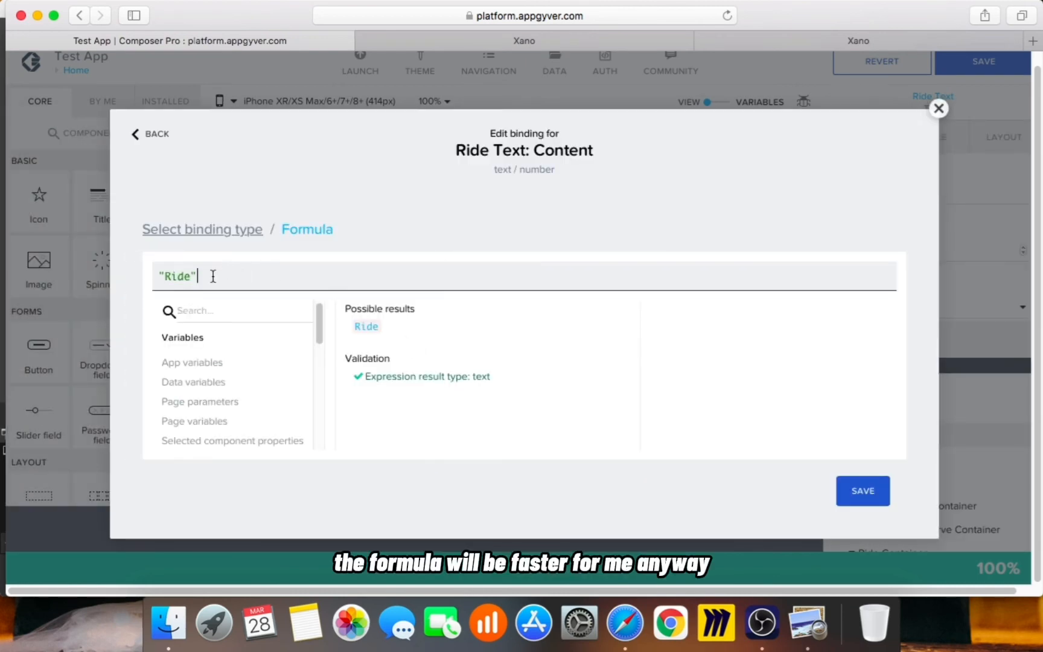
{"action": "left_click_drag", "start_coordinate": [215, 276], "coordinate": [98, 261]}
{"action": "type", "text": "data"}
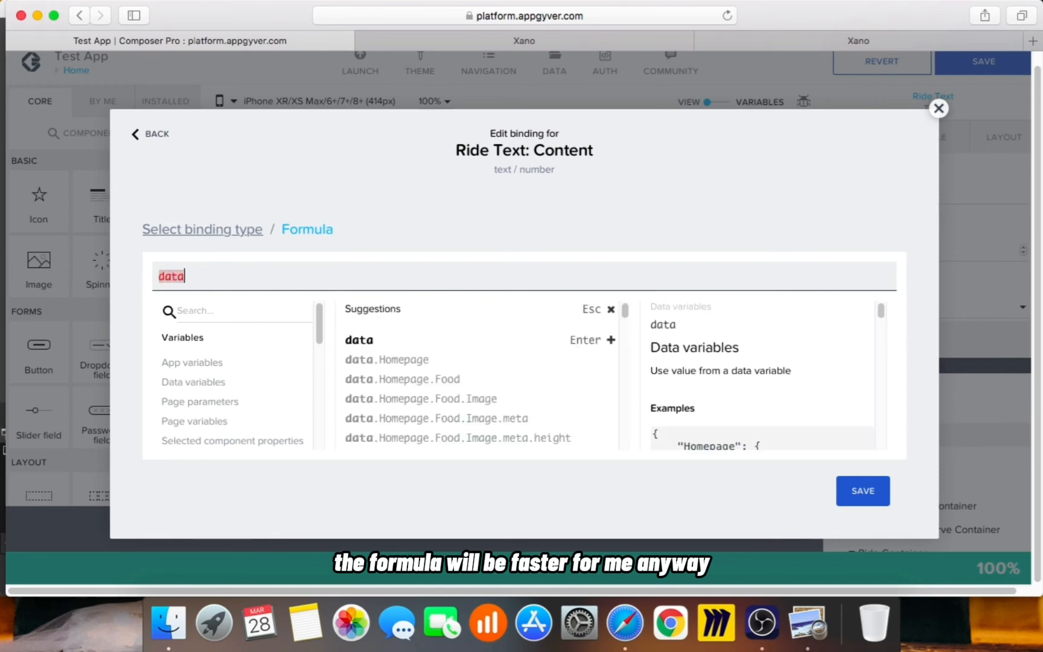
{"action": "type", "text": ".Homepage"}
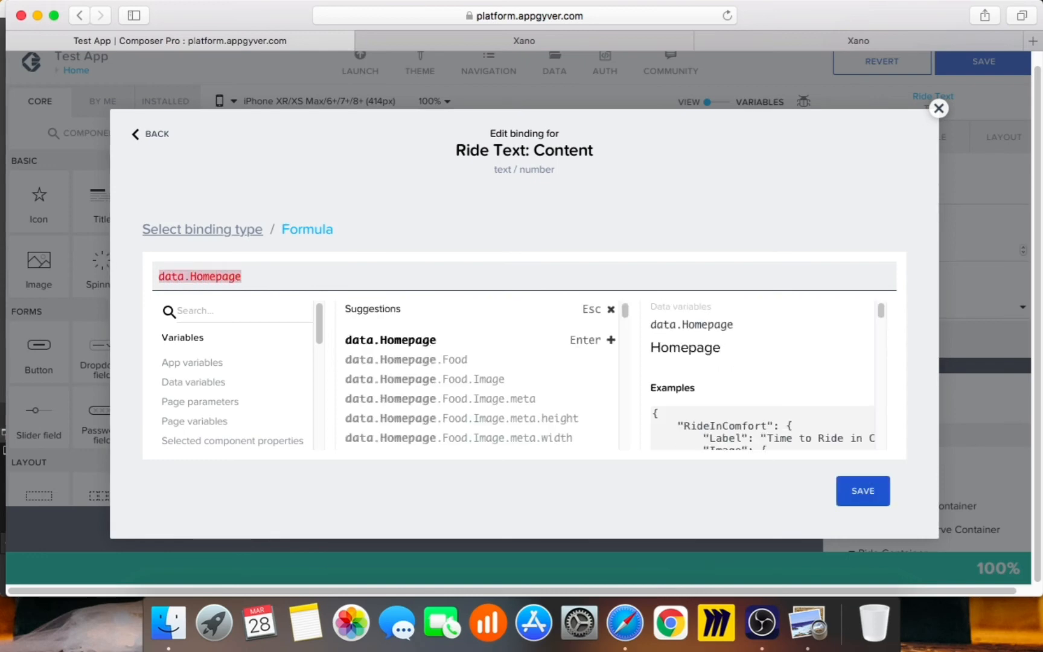
{"action": "type", "text": ".Ride.Label"}
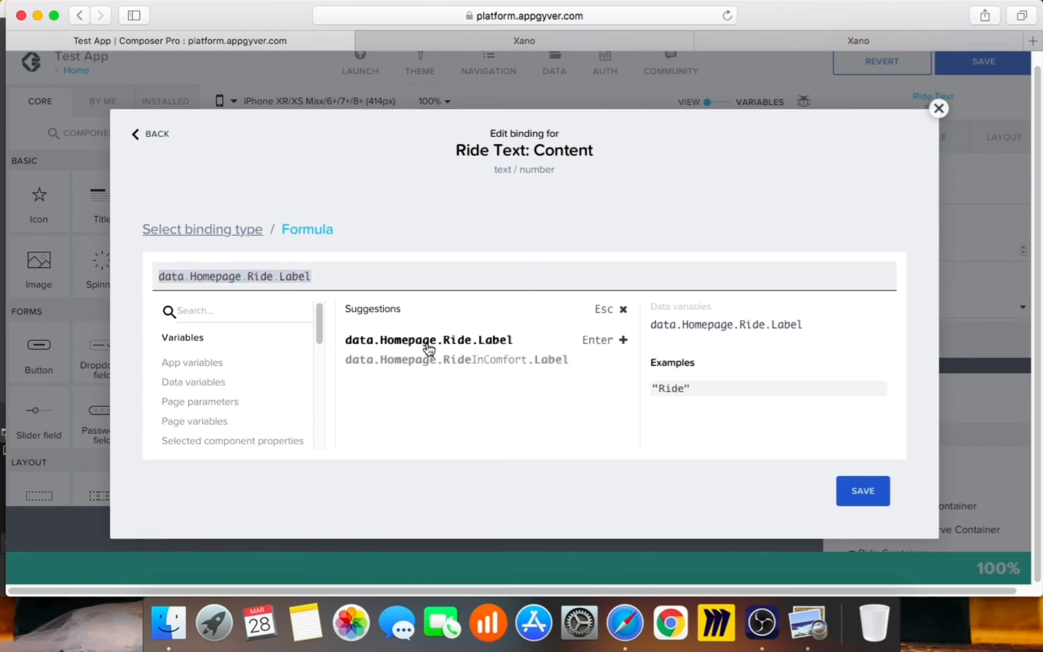
{"action": "left_click", "coordinate": [373, 340]}
{"action": "double_click", "coordinate": [357, 273]}
{"action": "key", "text": "super+c"}
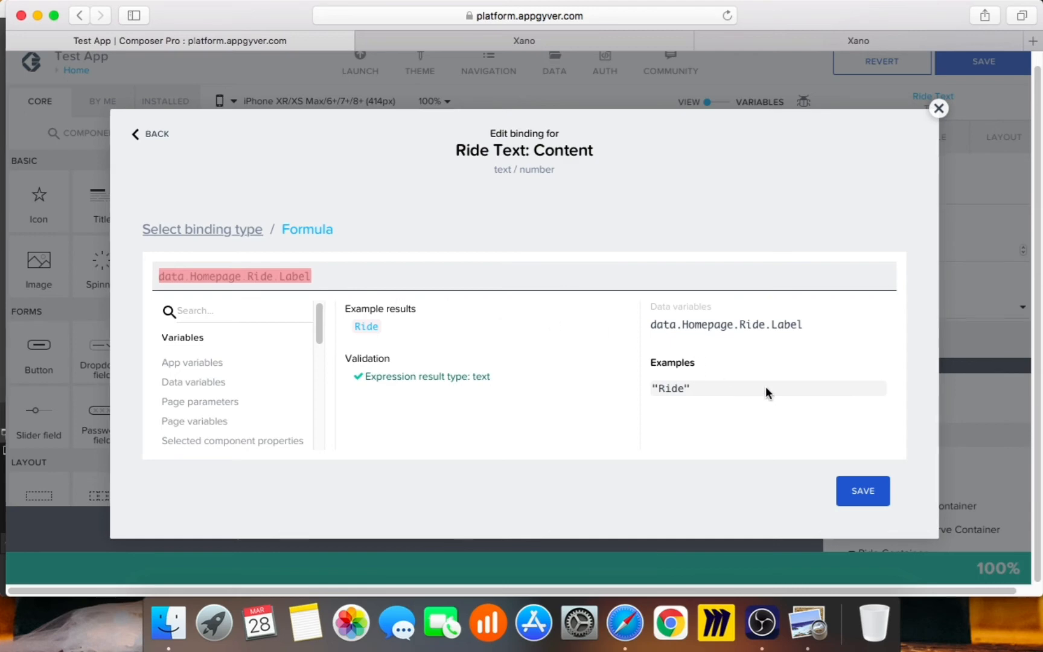
{"action": "left_click", "coordinate": [872, 492]}
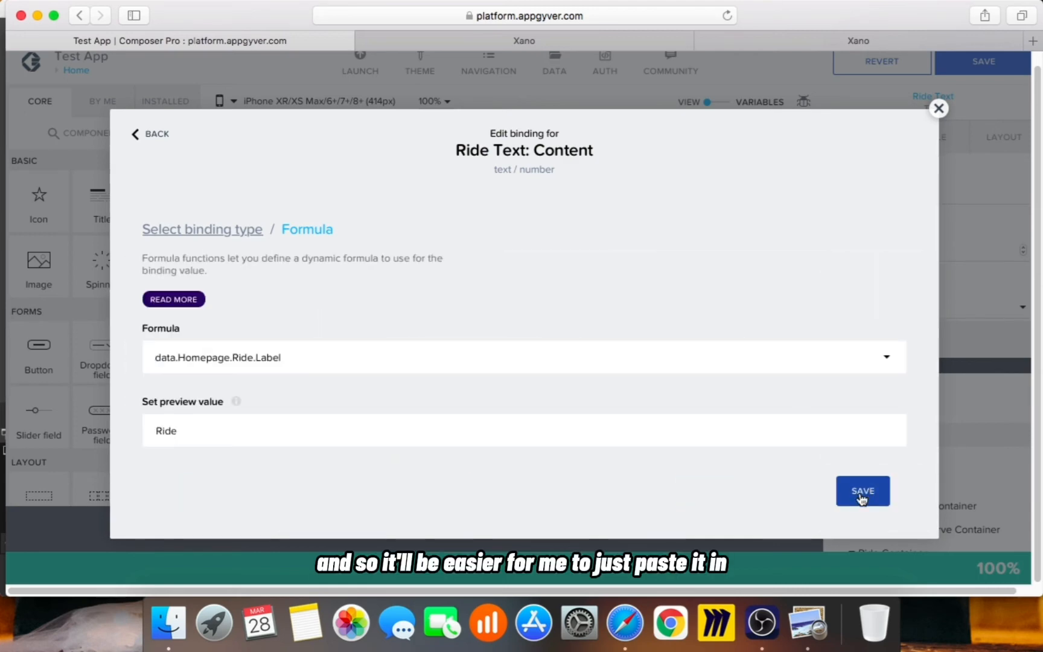
{"action": "left_click", "coordinate": [861, 492]}
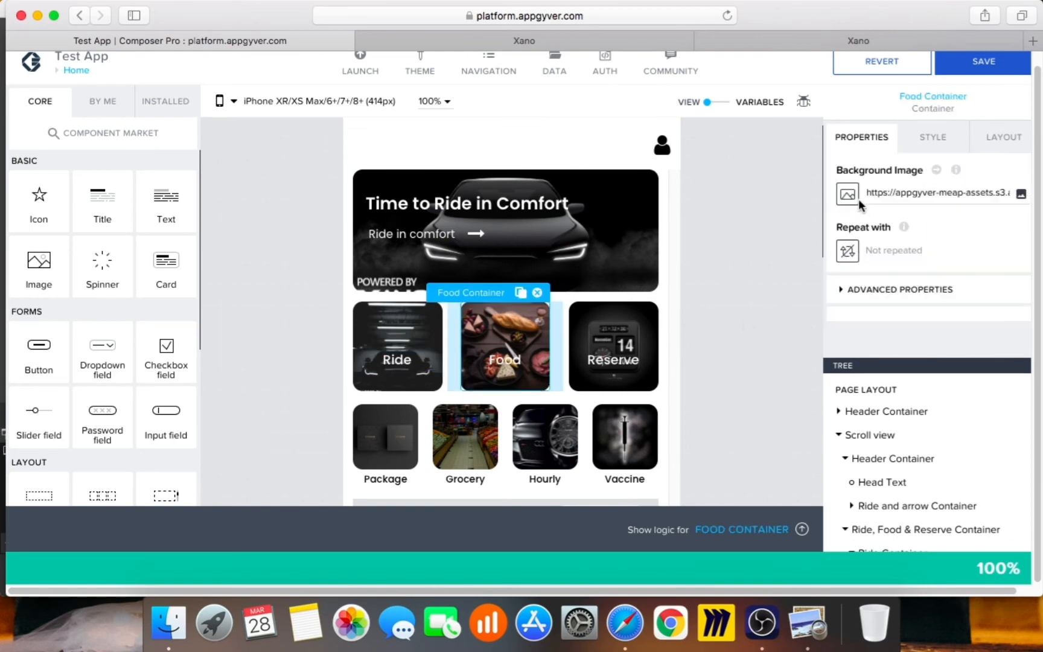
Step: Bind the Food container's background image to the formula data.Homepage.Food.Image.url and save the binding
{"action": "left_click", "coordinate": [851, 196]}
{"action": "left_click", "coordinate": [676, 326]}
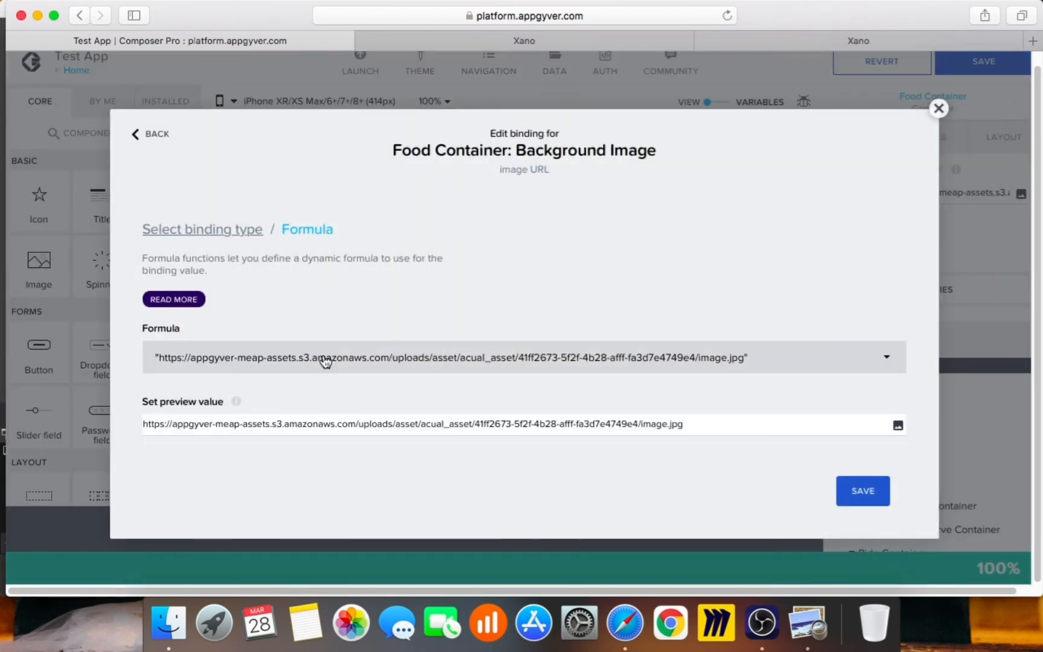
{"action": "left_click", "coordinate": [459, 355]}
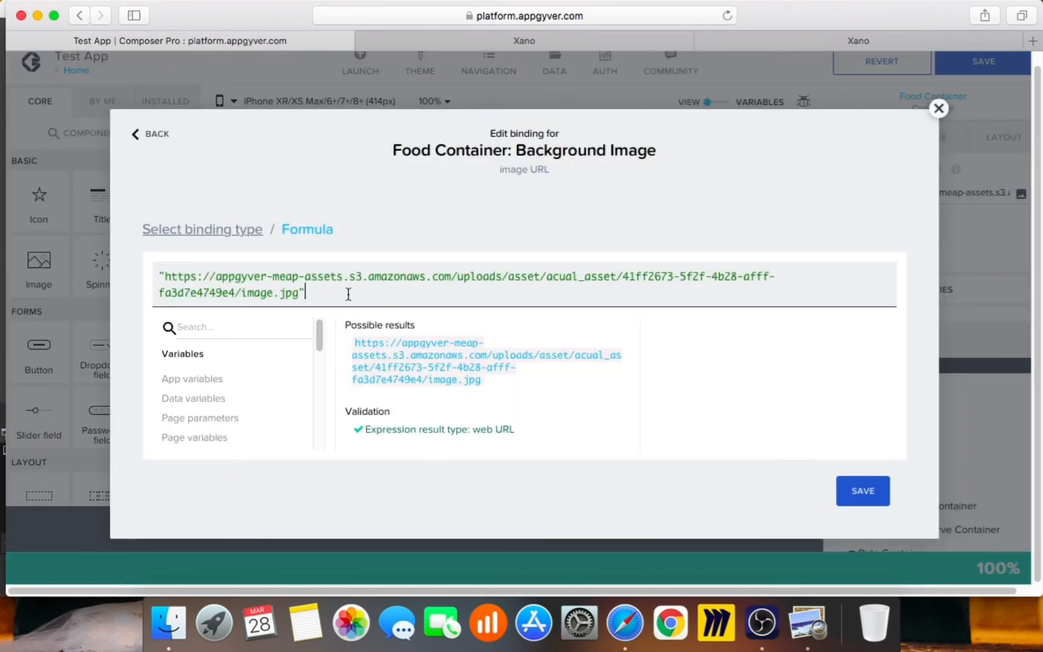
{"action": "key", "text": "super+a"}
{"action": "key", "text": "BackSpace"}
{"action": "key", "text": "super+v"}
{"action": "key", "text": "Left"}
{"action": "key", "text": "Left"}
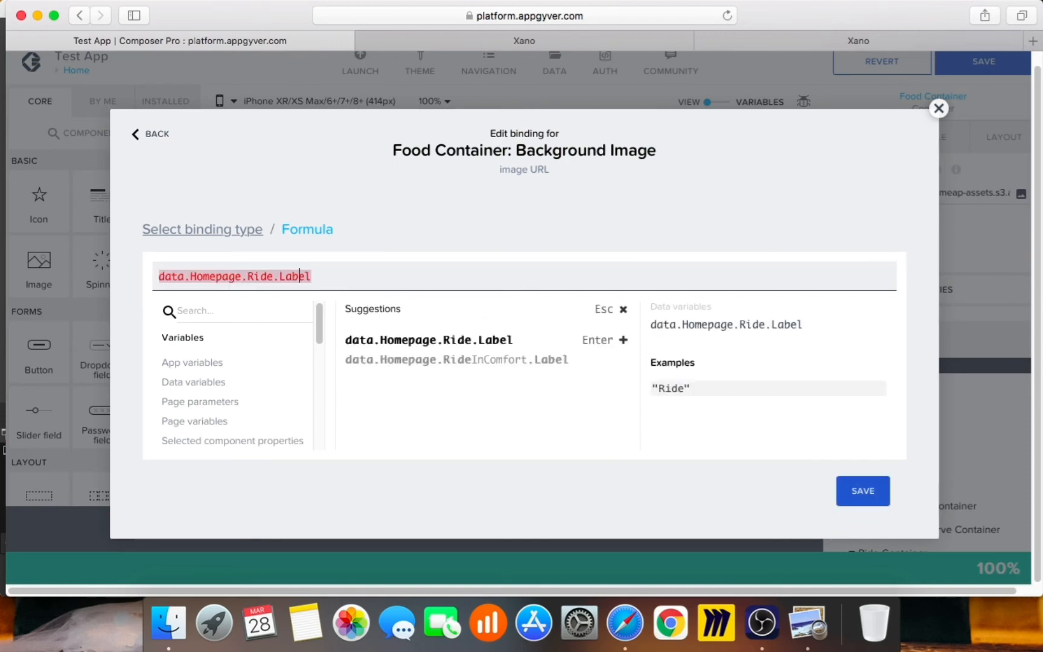
{"action": "key", "text": "Right"}
{"action": "key", "text": "Right"}
{"action": "key", "text": "BackSpace"}
{"action": "key", "text": "BackSpace"}
{"action": "key", "text": "BackSpace"}
{"action": "key", "text": "BackSpace"}
{"action": "key", "text": "BackSpace"}
{"action": "key", "text": "BackSpace"}
{"action": "key", "text": "BackSpace"}
{"action": "key", "text": "BackSpace"}
{"action": "key", "text": "BackSpace"}
{"action": "key", "text": "BackSpace"}
{"action": "type", "text": "Food."}
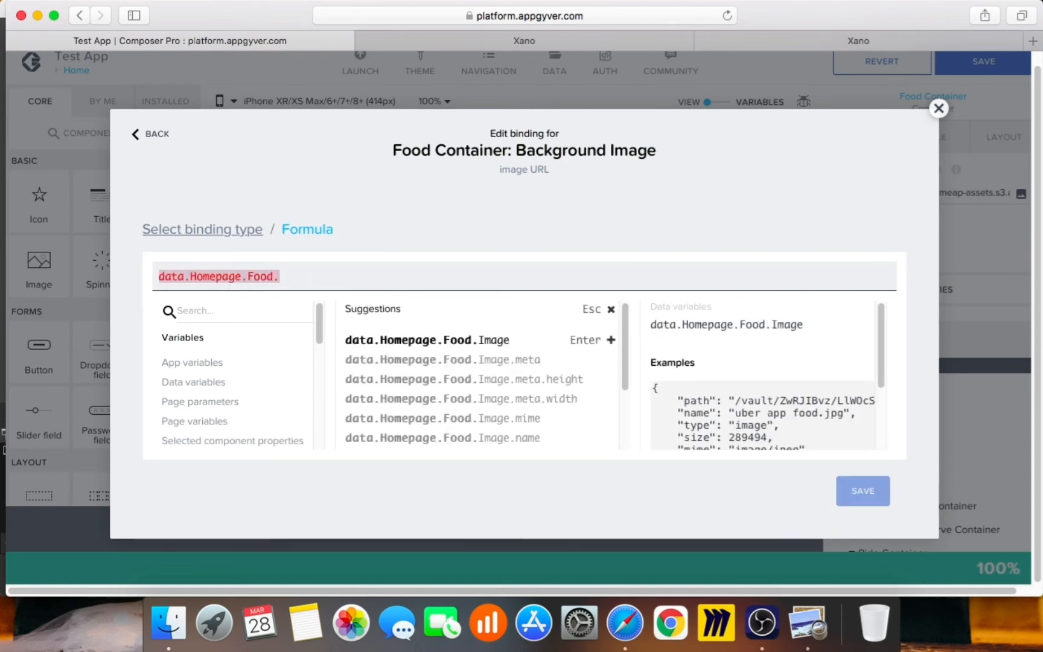
{"action": "type", "text": "Image.u"}
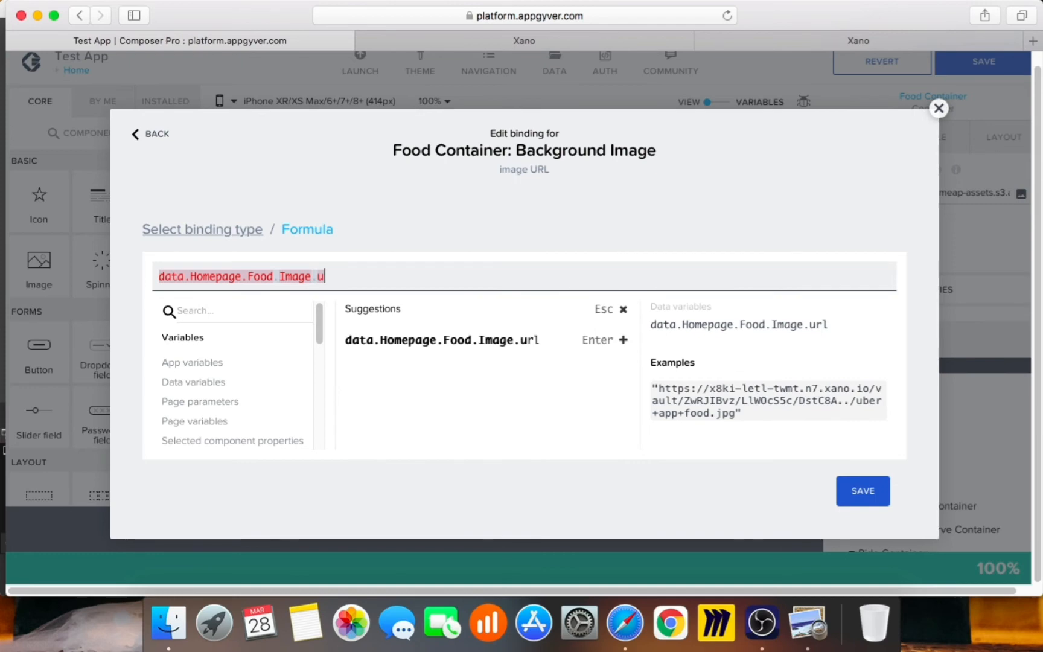
{"action": "left_click", "coordinate": [480, 349]}
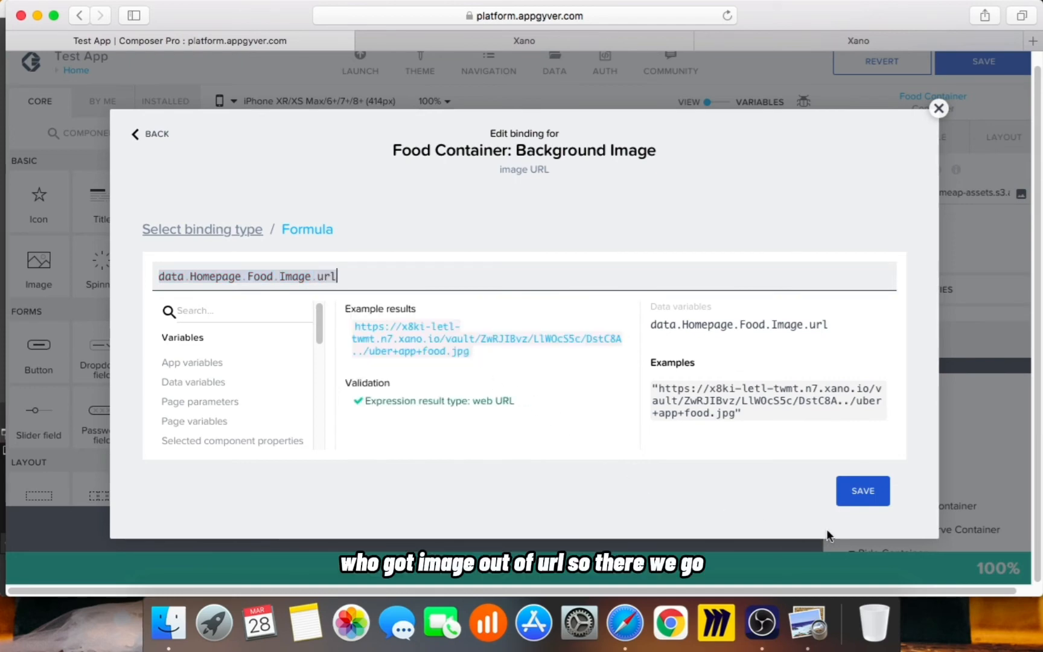
{"action": "left_click", "coordinate": [856, 494]}
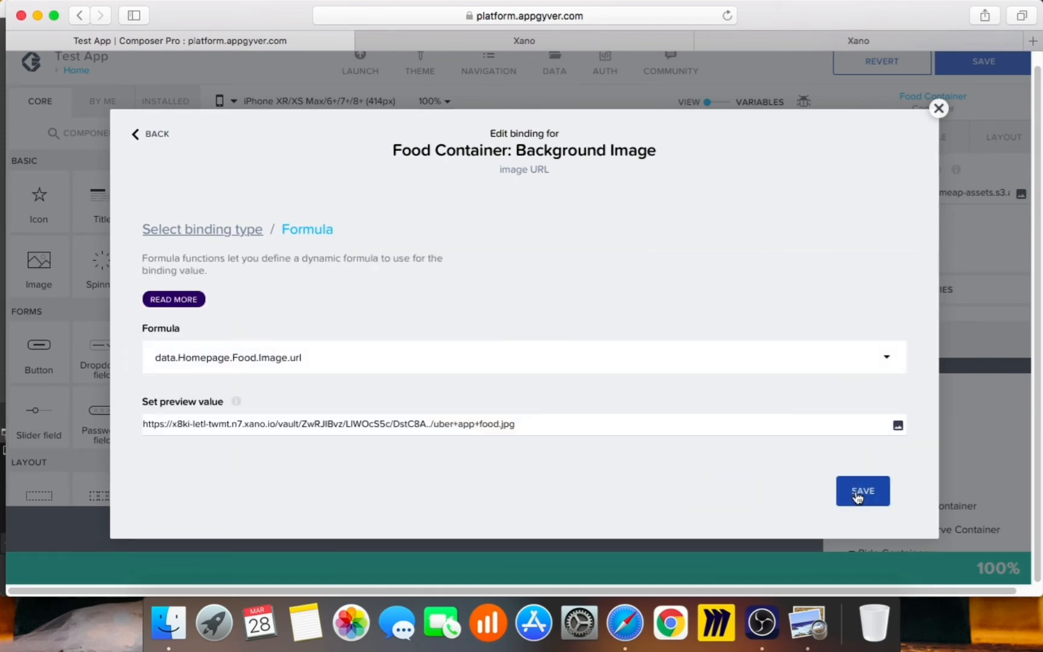
{"action": "left_click", "coordinate": [857, 494]}
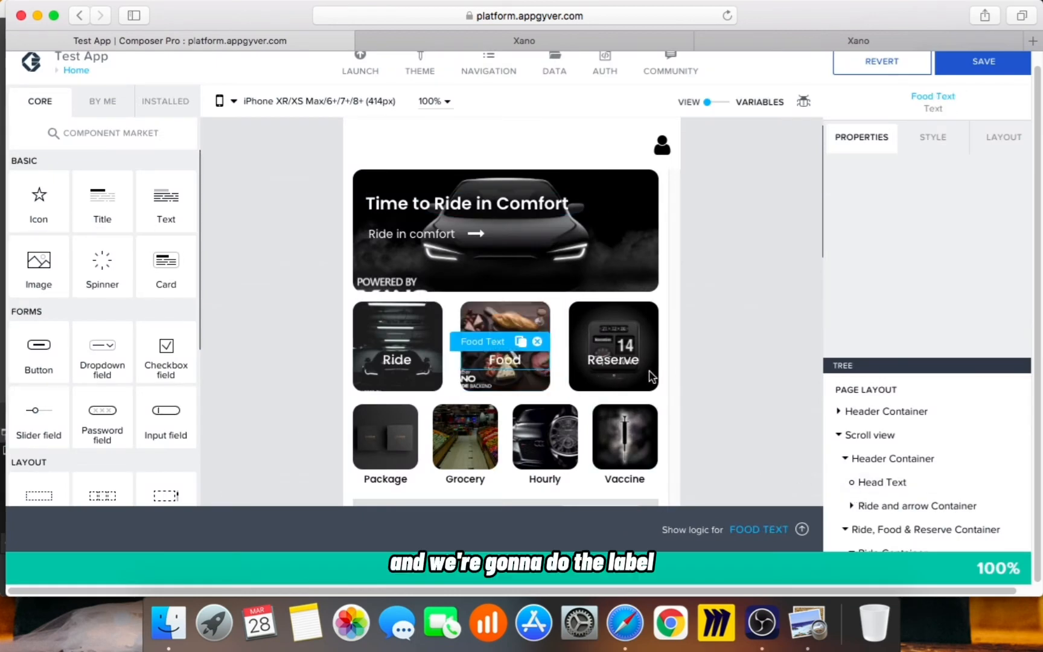
Step: Bind the Food text's content to the formula data.Homepage.Food.Label and save the binding
{"action": "left_click", "coordinate": [853, 193]}
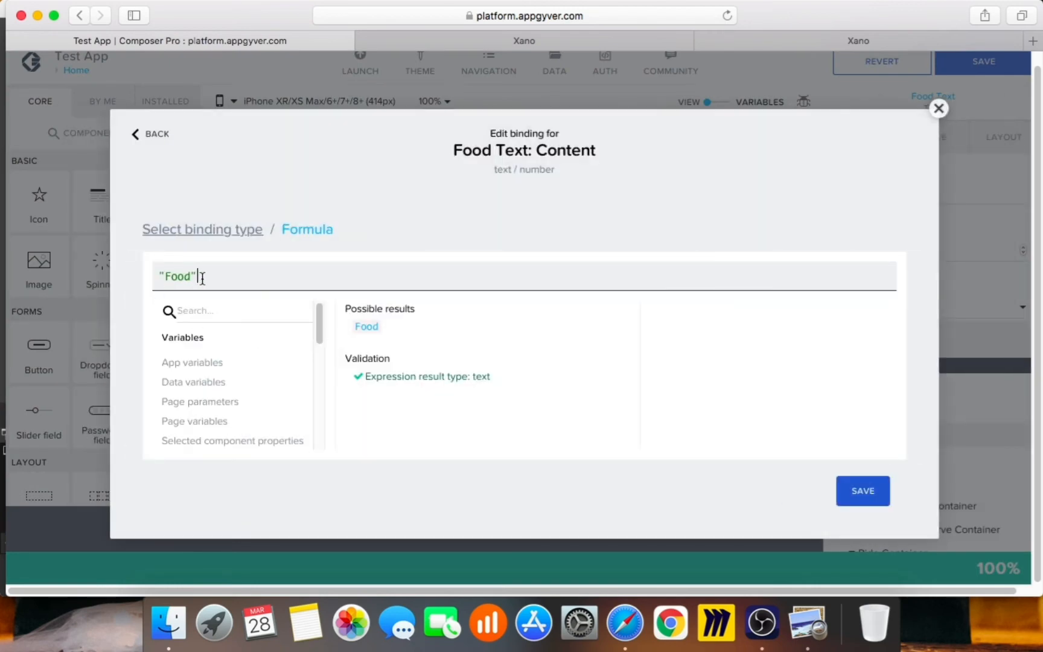
{"action": "key", "text": "super+a"}
{"action": "key", "text": "BackSpace"}
{"action": "key", "text": "super+v"}
{"action": "double_click", "coordinate": [261, 276]}
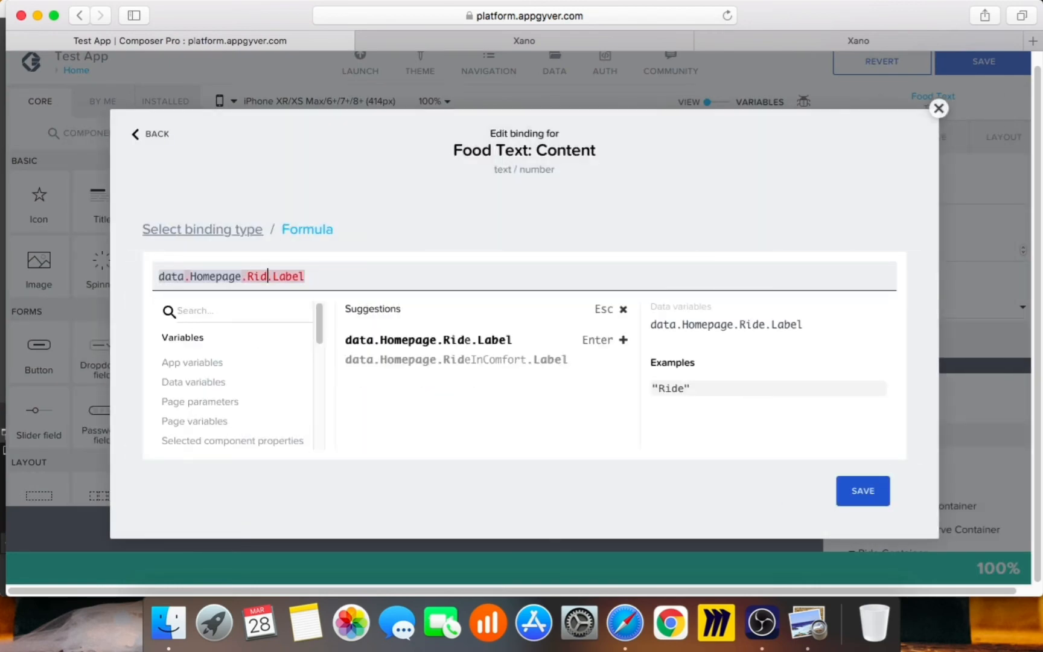
{"action": "key", "text": "BackSpace"}
{"action": "type", "text": "Food"}
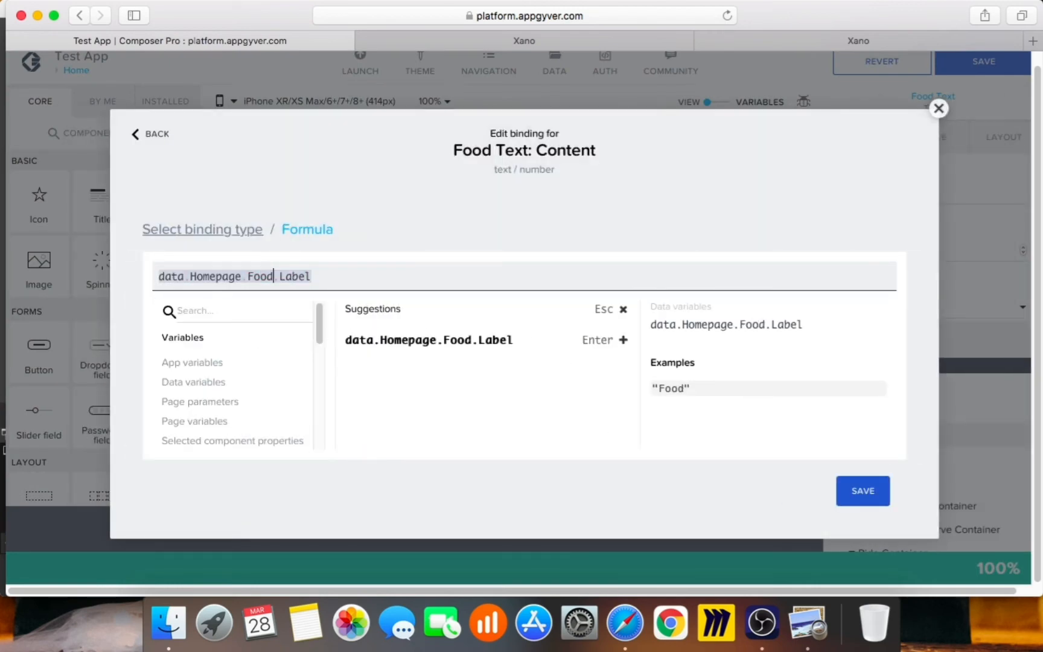
{"action": "left_click", "coordinate": [387, 343]}
{"action": "left_click", "coordinate": [863, 491]}
{"action": "left_click", "coordinate": [860, 491]}
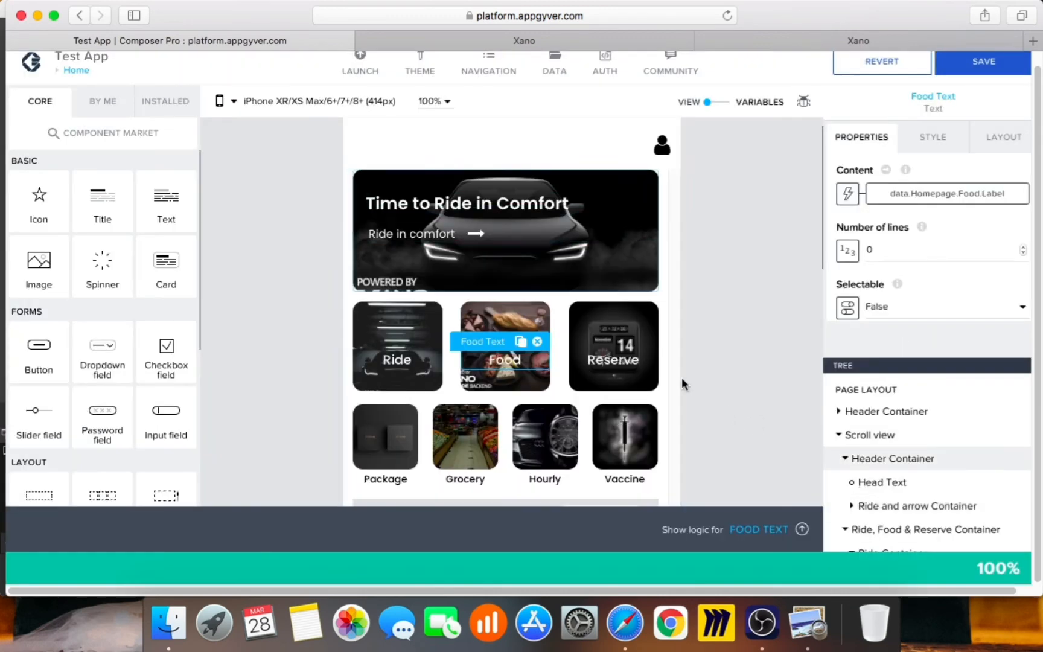
Step: Bind the Reserve container's background image to the formula data.Homepage.Reserve.Image.url and save the binding
{"action": "left_click", "coordinate": [636, 329]}
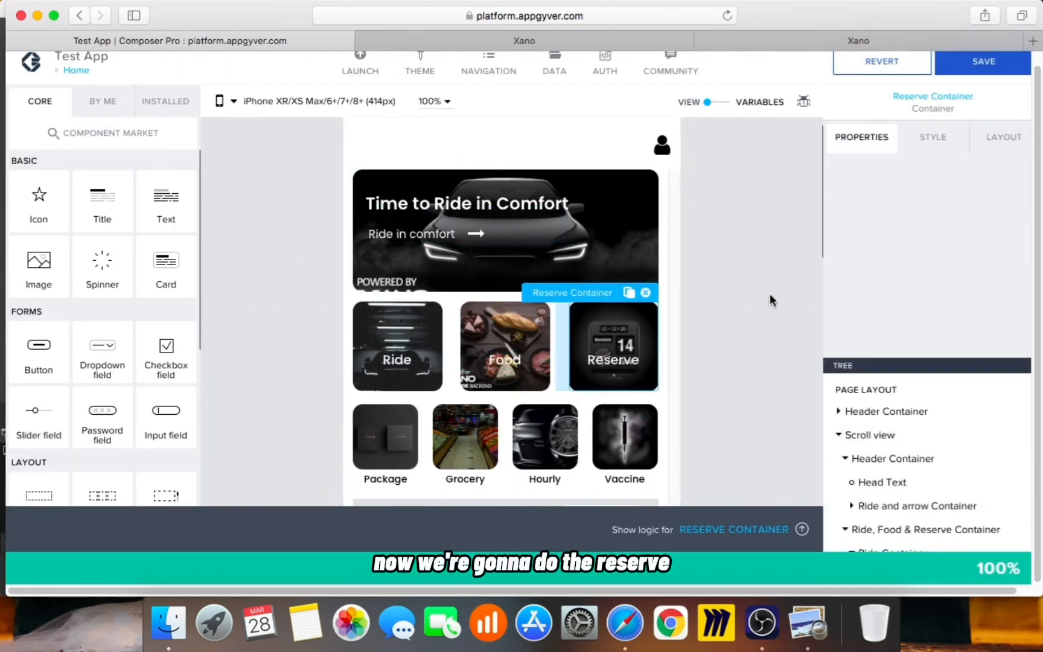
{"action": "left_click", "coordinate": [857, 192]}
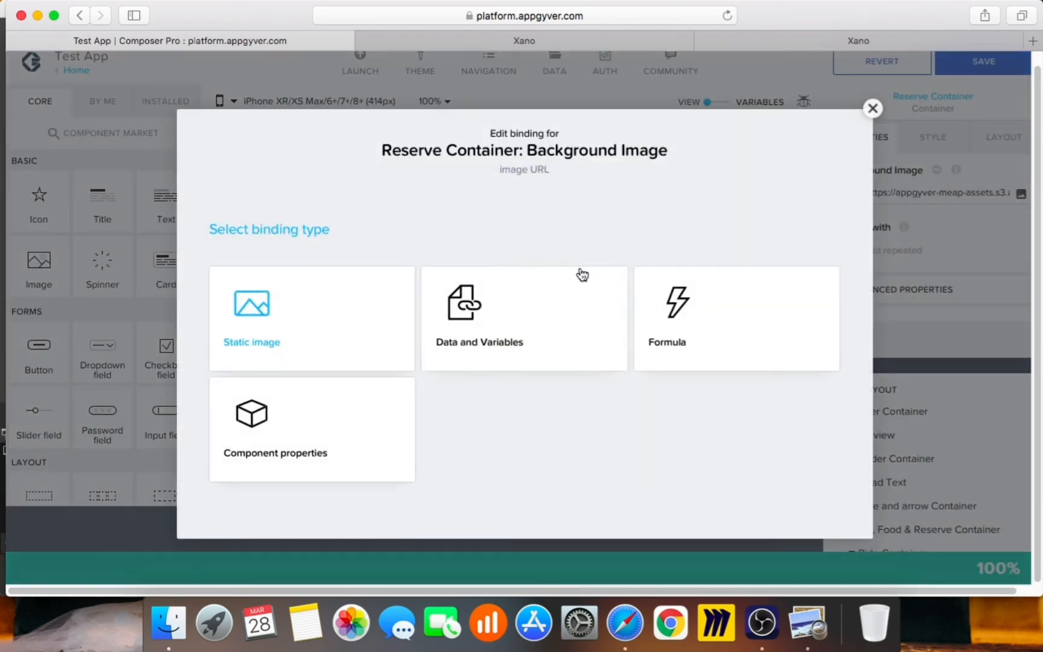
{"action": "left_click", "coordinate": [749, 317]}
{"action": "left_click", "coordinate": [448, 353]}
{"action": "key", "text": "super+a"}
{"action": "key", "text": "BackSpace"}
{"action": "key", "text": "super+v"}
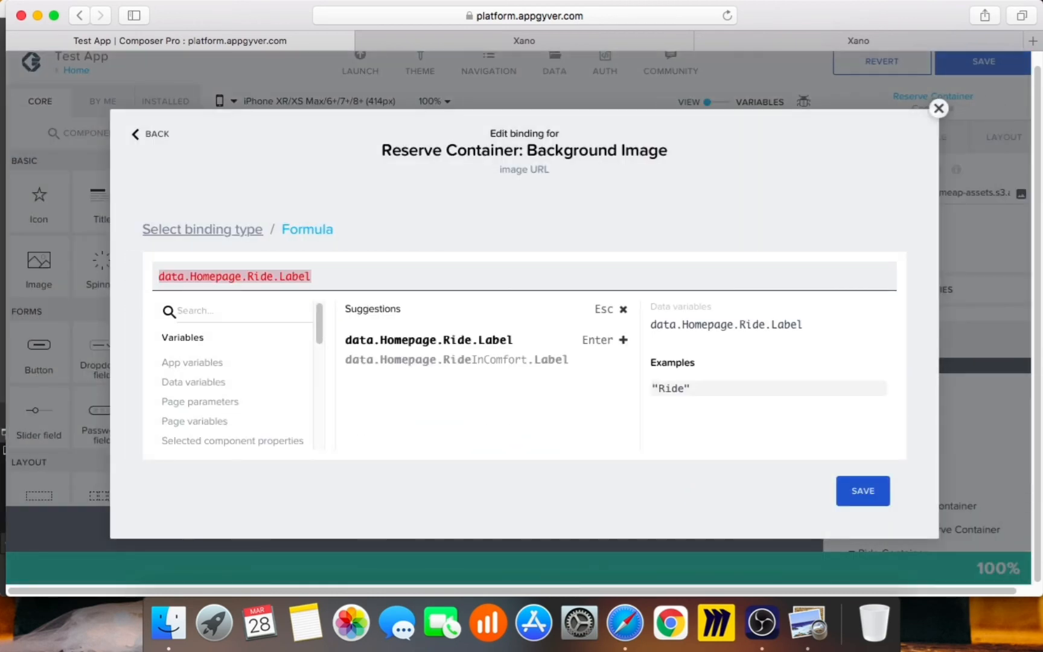
{"action": "key", "text": "BackSpace"}
{"action": "key", "text": "BackSpace"}
{"action": "key", "text": "BackSpace"}
{"action": "key", "text": "BackSpace"}
{"action": "key", "text": "BackSpace"}
{"action": "key", "text": "BackSpace"}
{"action": "key", "text": "BackSpace"}
{"action": "key", "text": "BackSpace"}
{"action": "key", "text": "BackSpace"}
{"action": "type", "text": "eserve."}
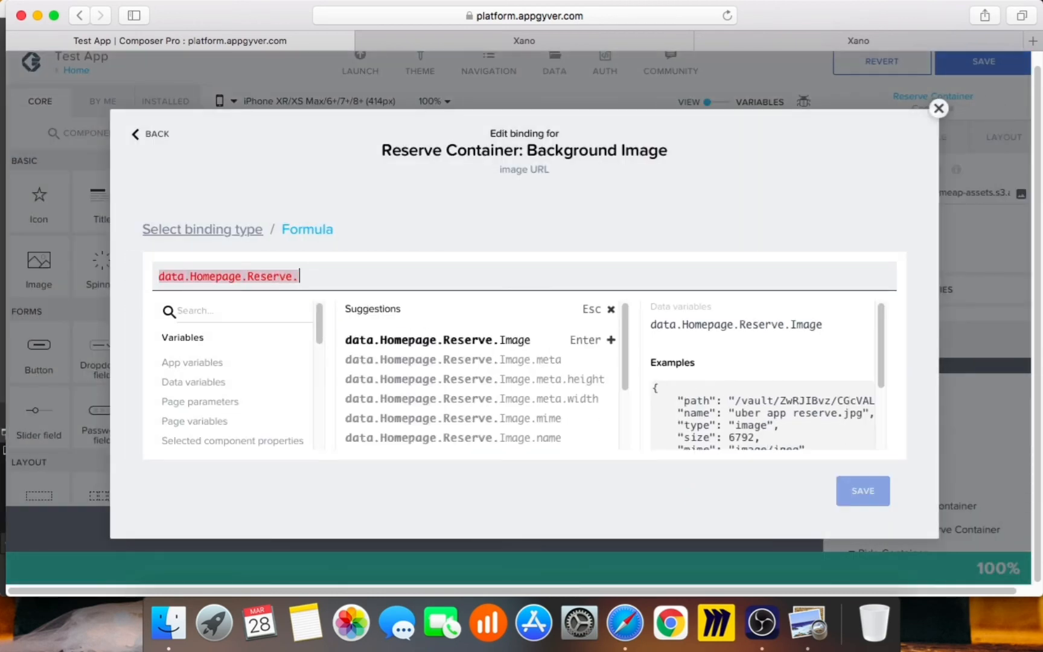
{"action": "type", "text": "Image.url"}
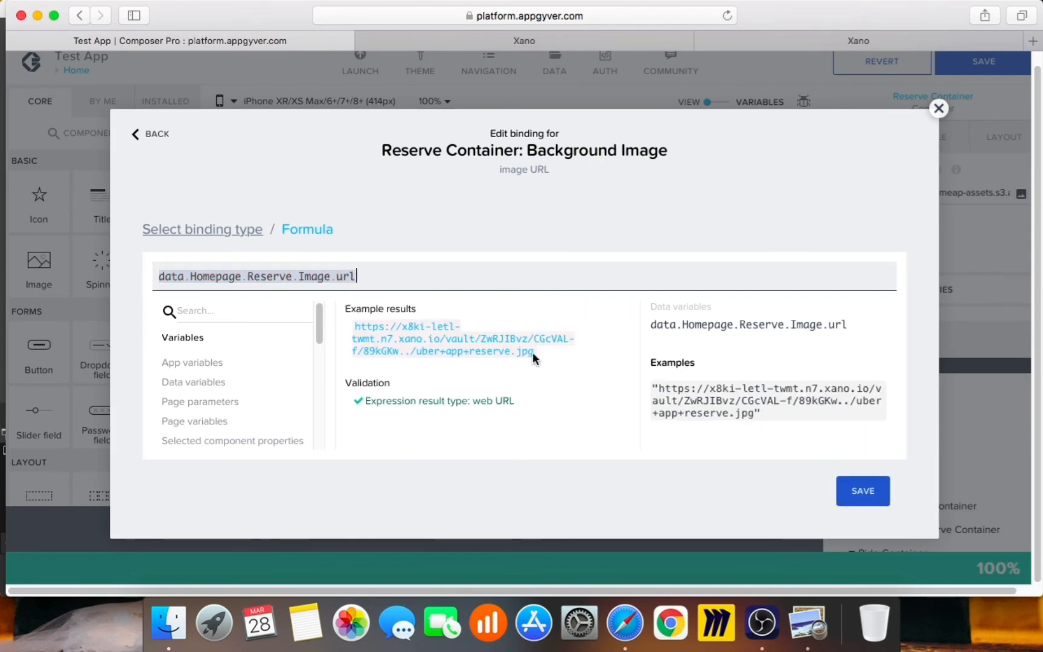
{"action": "left_click", "coordinate": [875, 502]}
{"action": "left_click", "coordinate": [846, 483]}
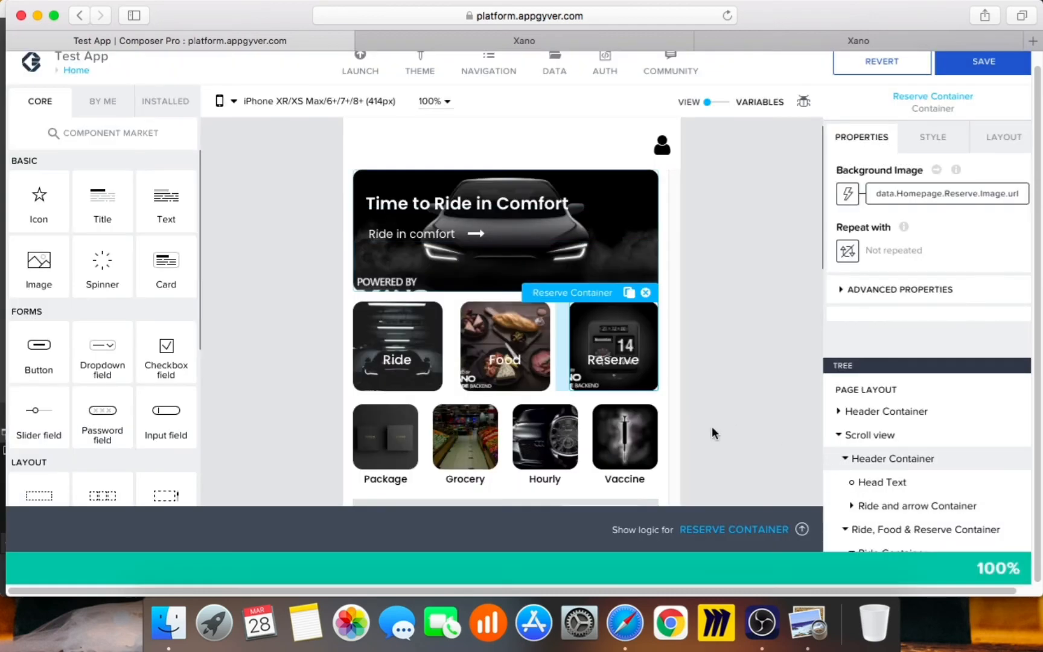
Step: Bind the Reserve text's content to the formula data.Homepage.Reserve.Label and save the binding
{"action": "left_click", "coordinate": [613, 359]}
{"action": "left_click", "coordinate": [848, 200]}
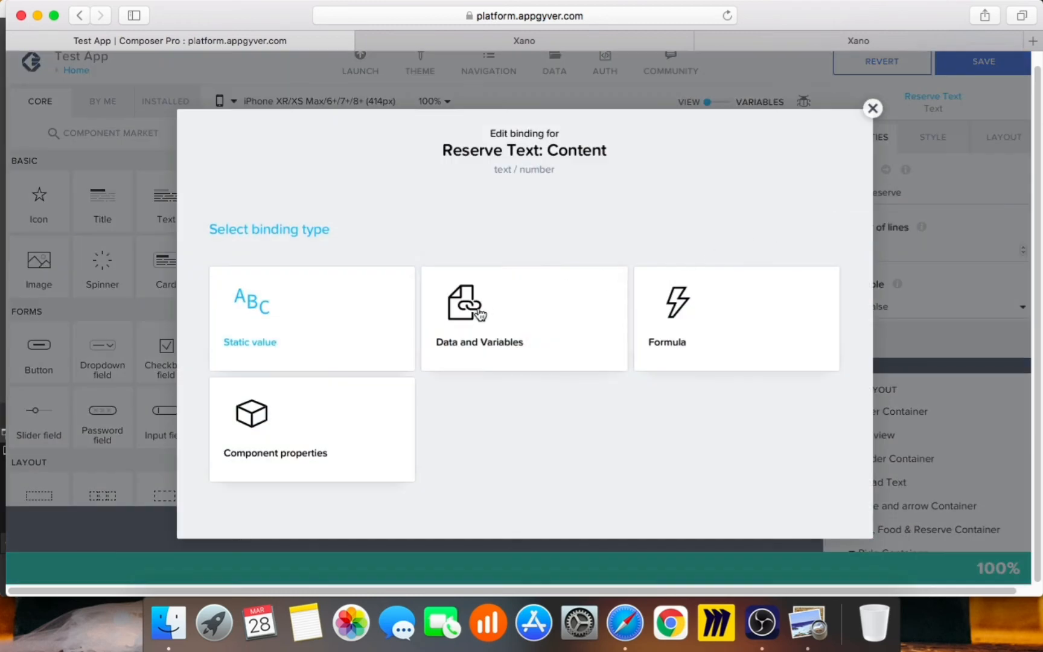
{"action": "left_click", "coordinate": [761, 343]}
{"action": "left_click", "coordinate": [486, 351]}
{"action": "key", "text": "super+a"}
{"action": "key", "text": "BackSpace"}
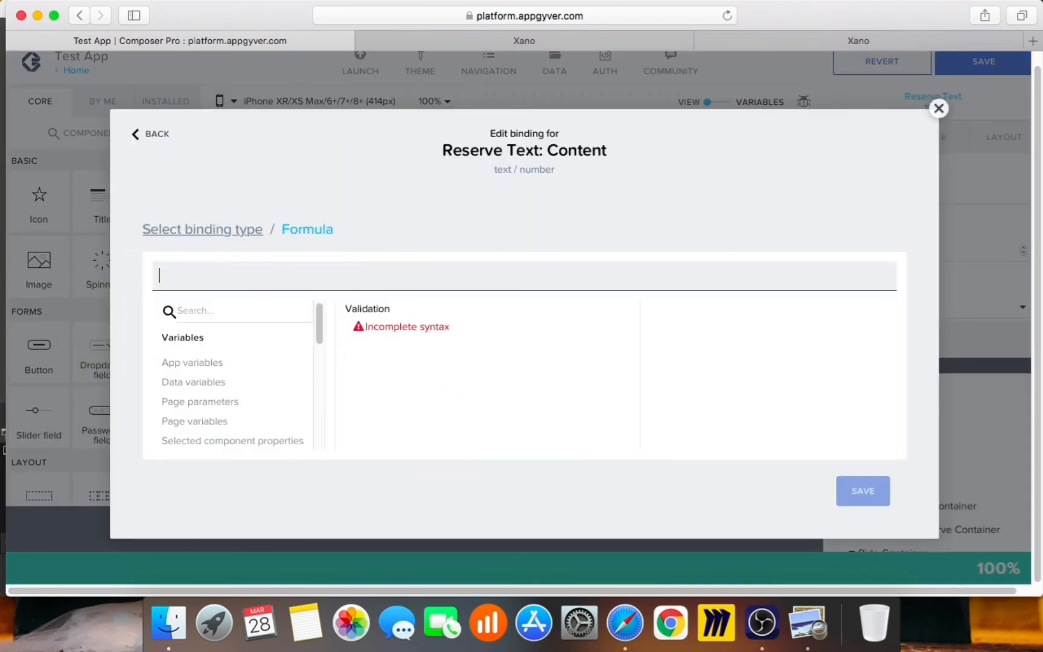
{"action": "type", "text": "data.Homepage.Ride.Label"}
{"action": "key", "text": "Left"}
{"action": "key", "text": "Left"}
{"action": "key", "text": "BackSpace"}
{"action": "key", "text": "BackSpace"}
{"action": "key", "text": "BackSpace"}
{"action": "type", "text": "es"}
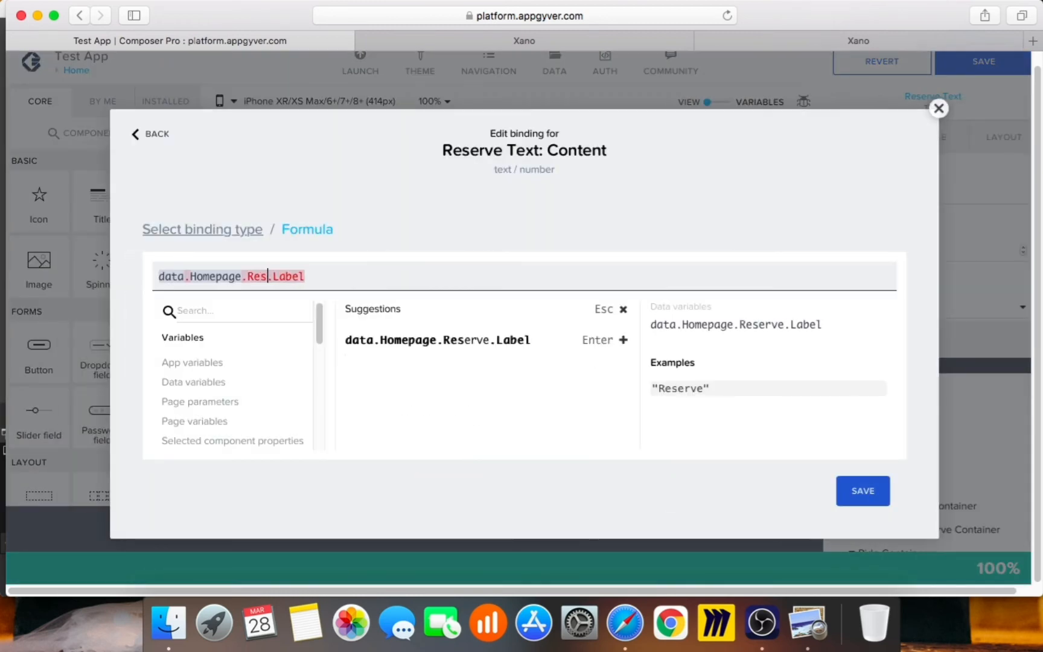
{"action": "key", "text": "Return"}
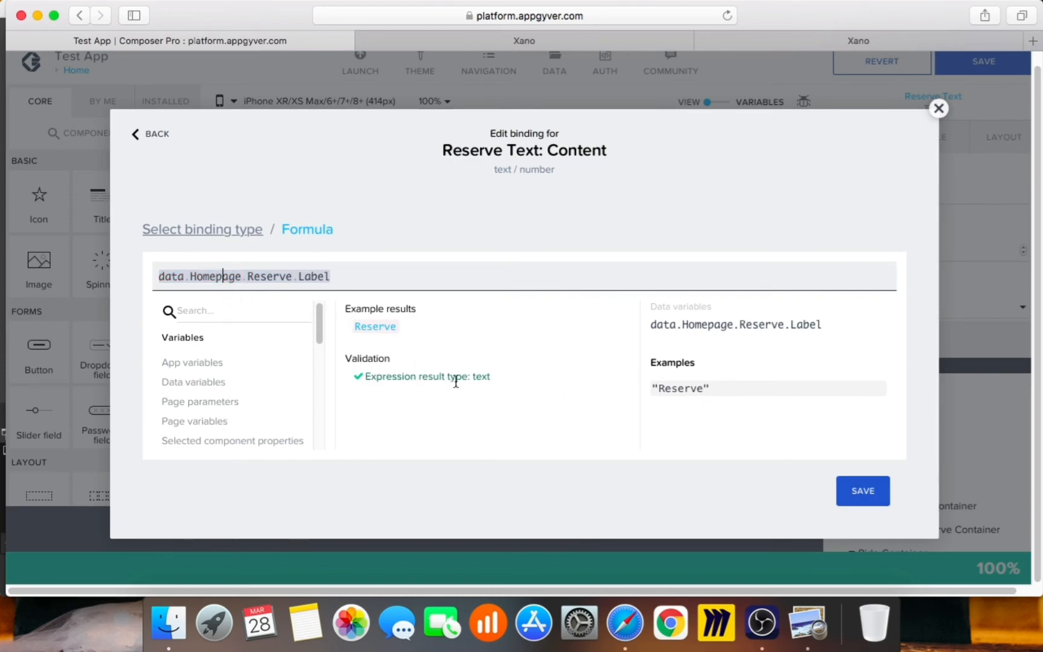
{"action": "left_click", "coordinate": [861, 490]}
Step: Bind the Package image's source to the formula data.Homepage.Package.Image.url and save the binding
{"action": "scroll", "coordinate": [767, 441], "scroll_direction": "down", "scroll_amount": 5}
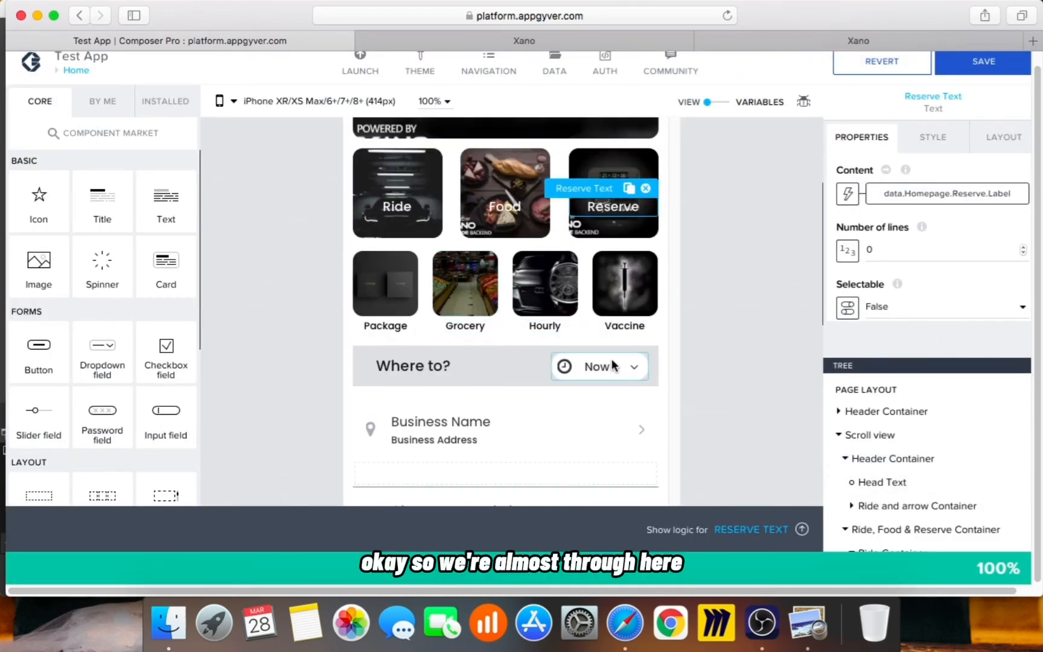
{"action": "left_click", "coordinate": [385, 284]}
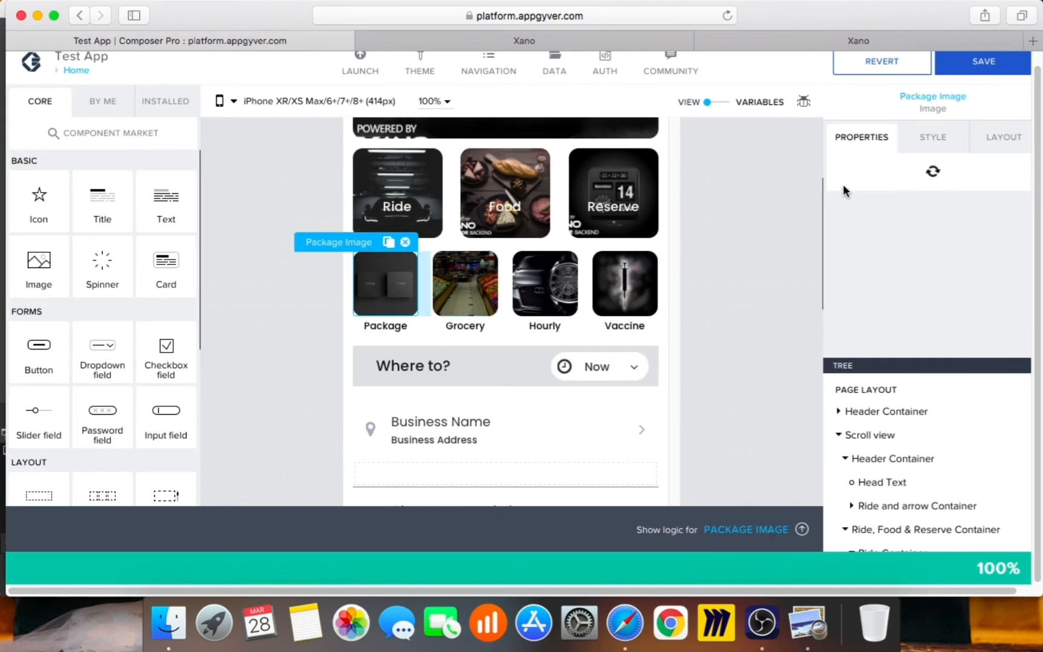
{"action": "left_click", "coordinate": [847, 193]}
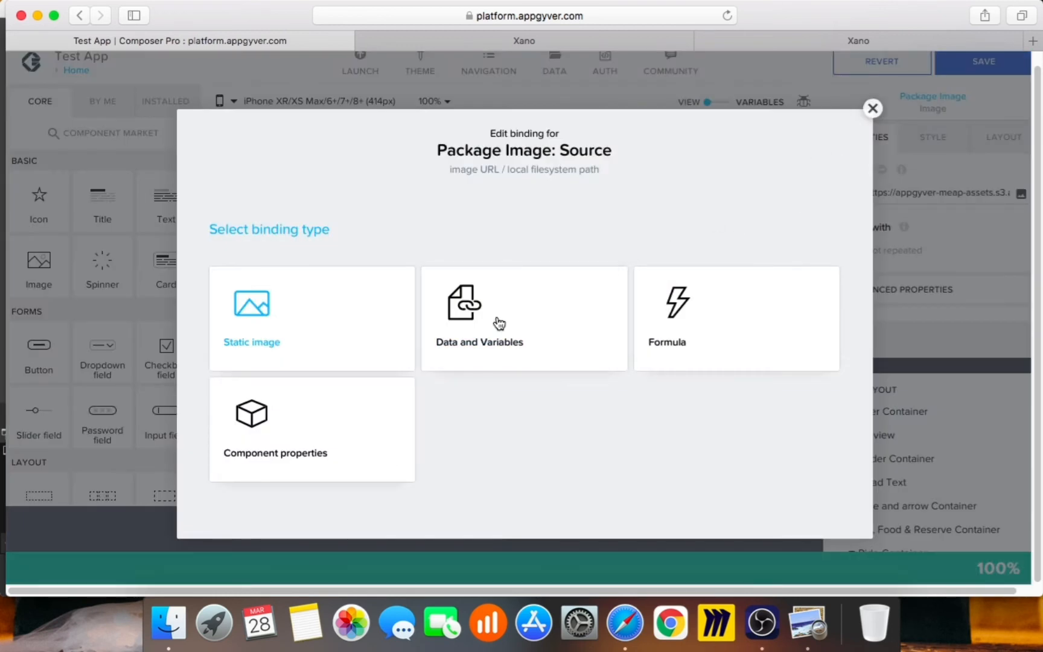
{"action": "left_click", "coordinate": [655, 338]}
{"action": "left_click", "coordinate": [489, 358]}
{"action": "triple_click", "coordinate": [413, 300]}
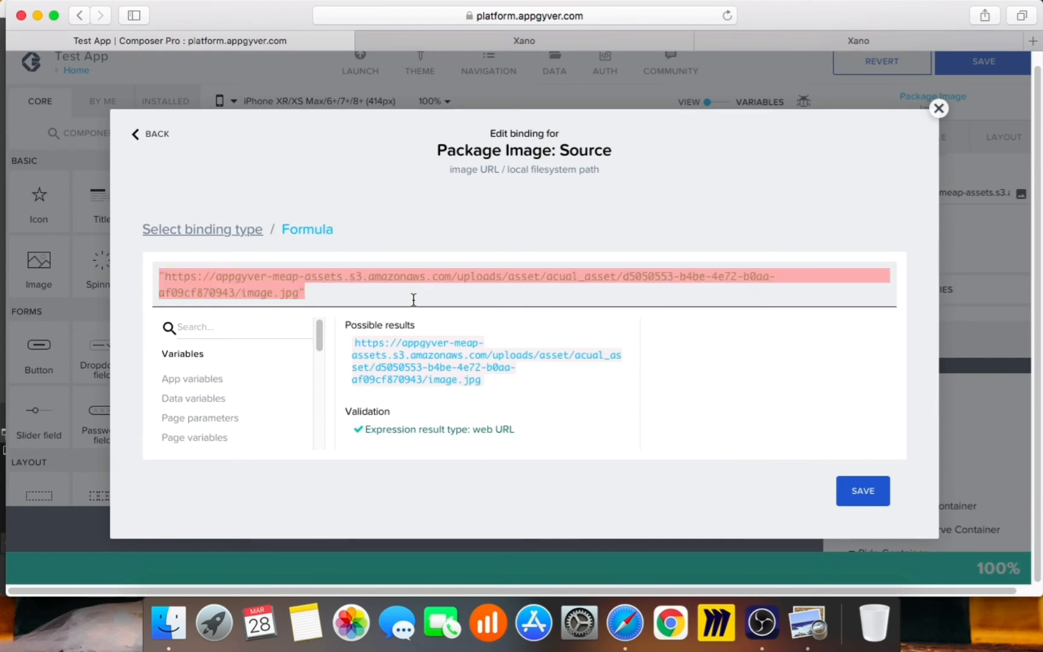
{"action": "key", "text": "BackSpace"}
{"action": "type", "text": "data.Homepage.Ride.Label"}
{"action": "key", "text": "BackSpace"}
{"action": "key", "text": "BackSpace"}
{"action": "key", "text": "BackSpace"}
{"action": "key", "text": "BackSpace"}
{"action": "key", "text": "BackSpace"}
{"action": "key", "text": "BackSpace"}
{"action": "key", "text": "BackSpace"}
{"action": "key", "text": "BackSpace"}
{"action": "key", "text": "BackSpace"}
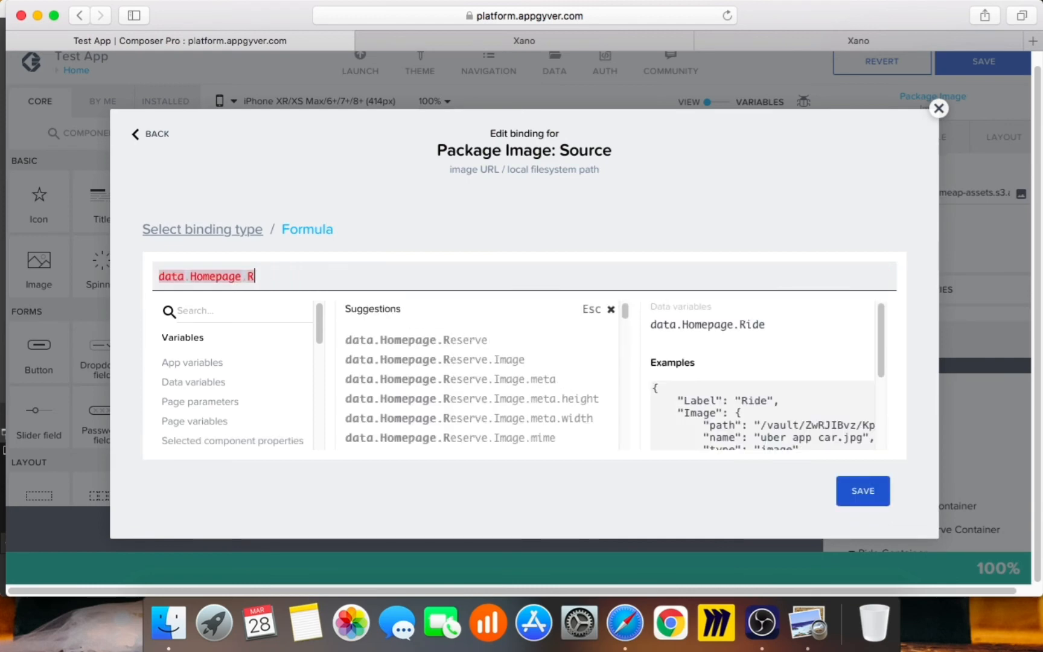
{"action": "key", "text": "BackSpace"}
{"action": "type", "text": "Package.Image.url"}
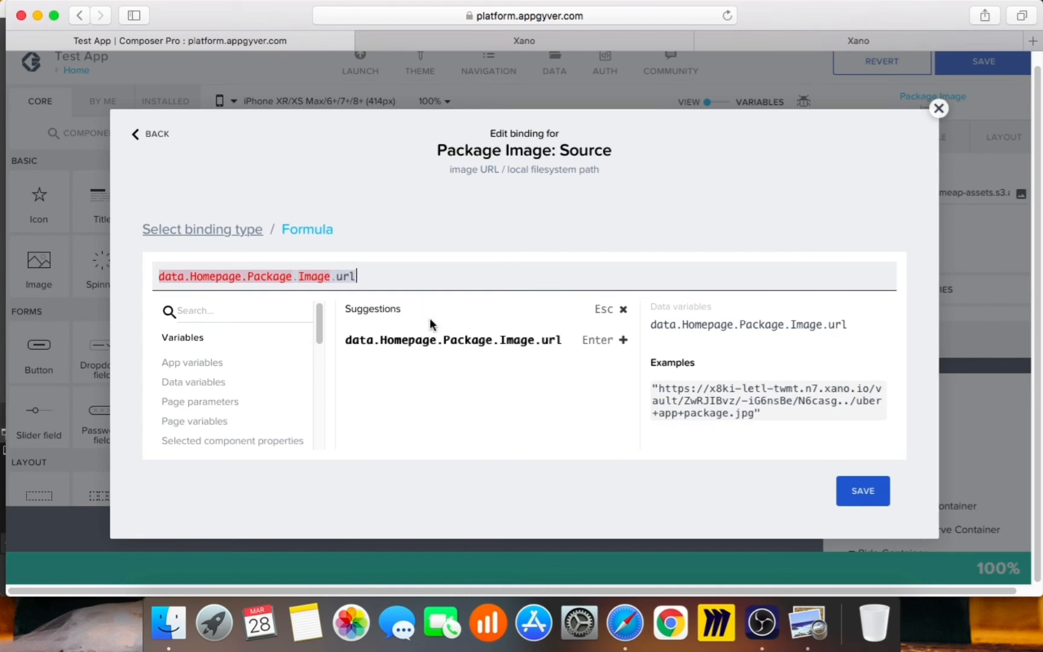
{"action": "key", "text": "Return"}
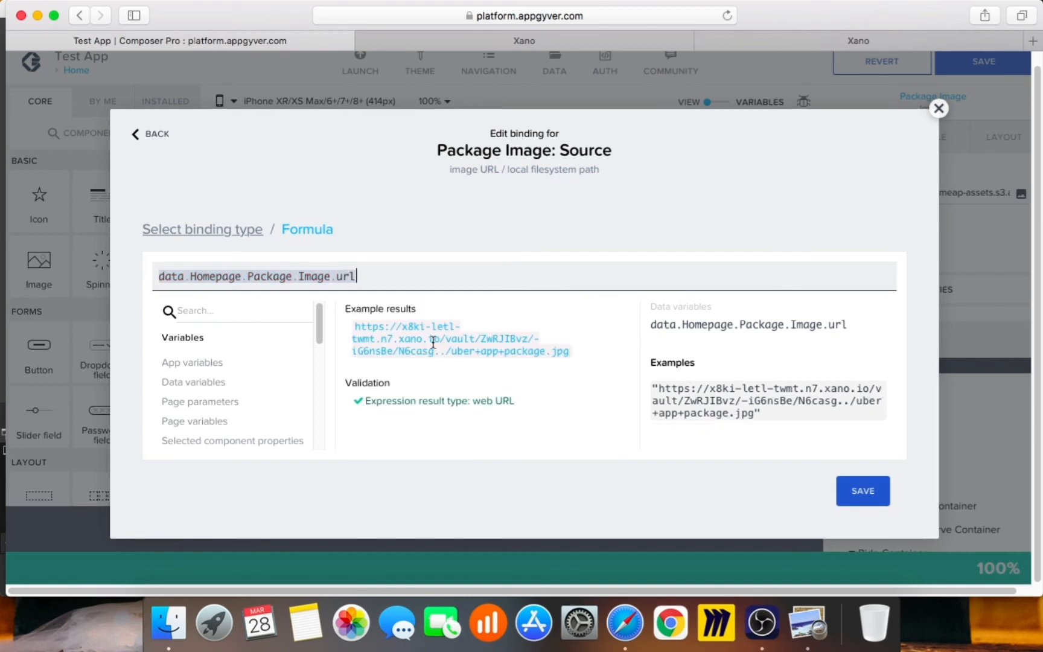
{"action": "left_click", "coordinate": [863, 491]}
{"action": "left_click", "coordinate": [863, 489]}
Step: Bind the Package text's content to the formula data.Homepage.Package.Label and save the binding
{"action": "left_click", "coordinate": [396, 324]}
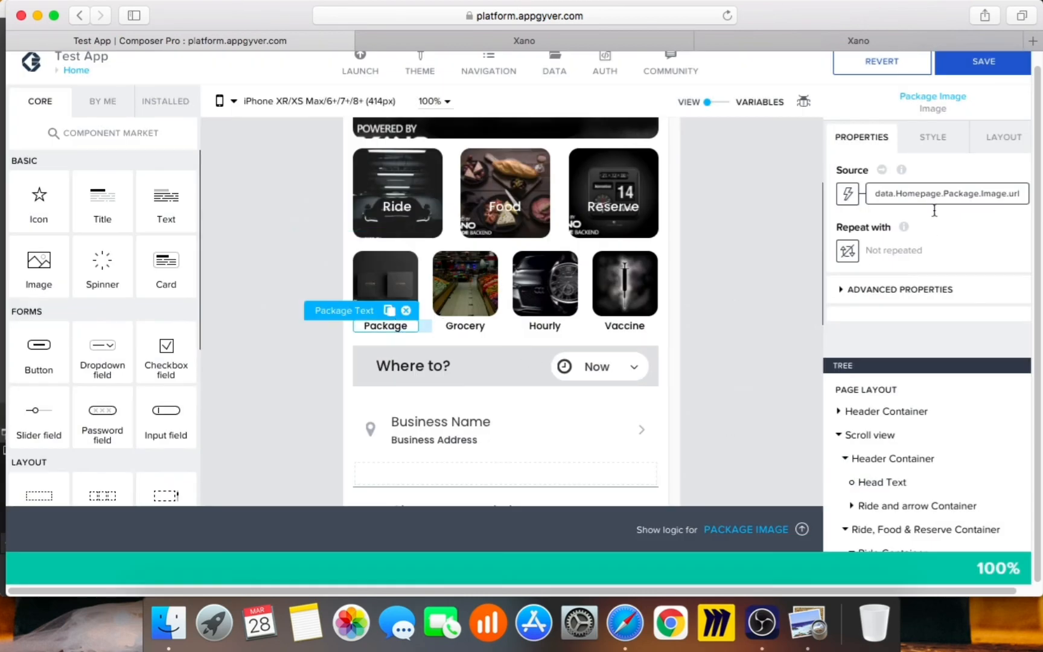
{"action": "left_click", "coordinate": [857, 196]}
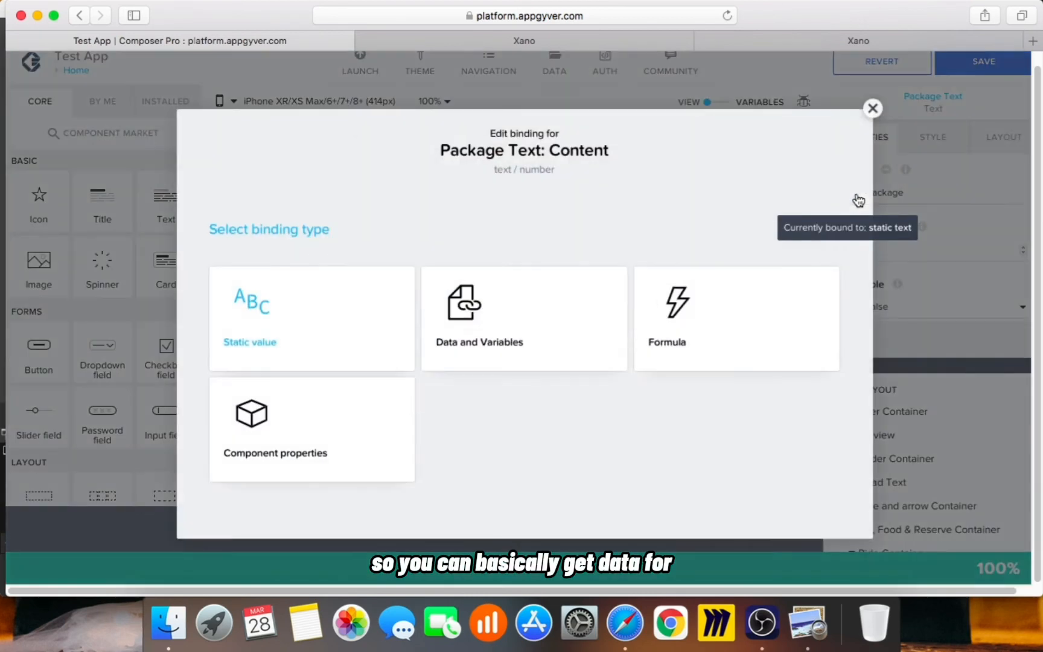
{"action": "left_click", "coordinate": [706, 319]}
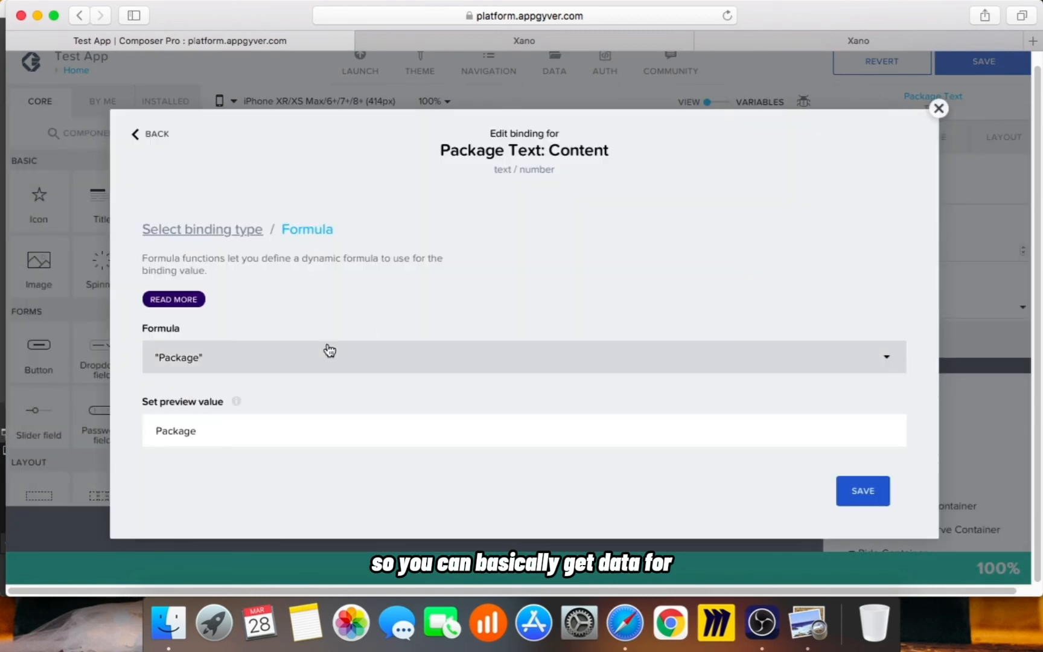
{"action": "left_click", "coordinate": [305, 355]}
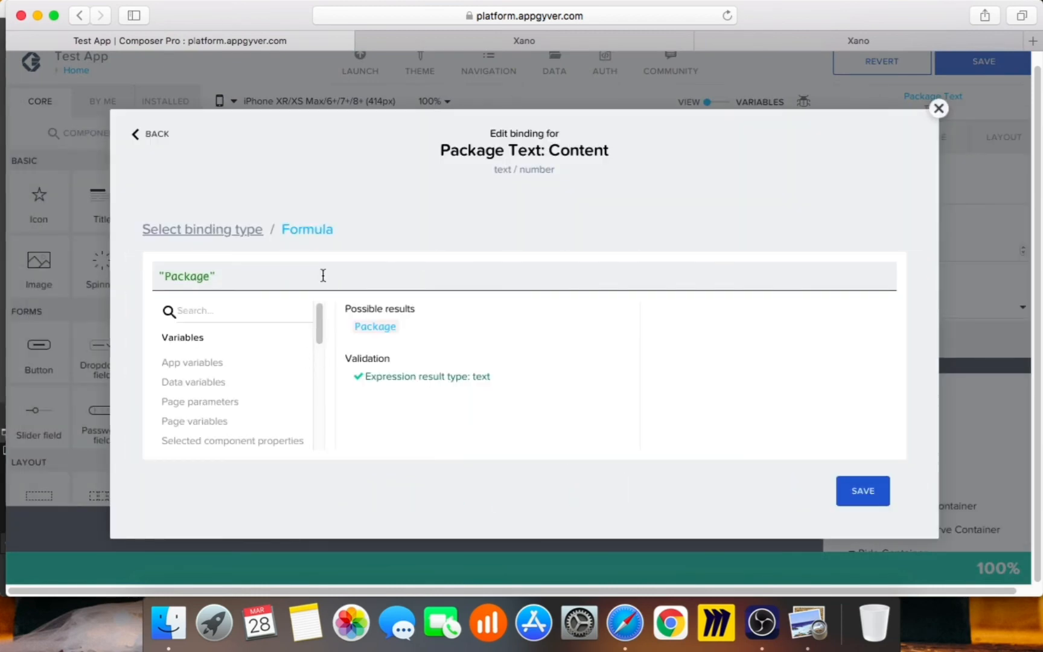
{"action": "key", "text": "super+a"}
{"action": "key", "text": "BackSpace"}
{"action": "type", "text": "data.Homepage.Ride.Label"}
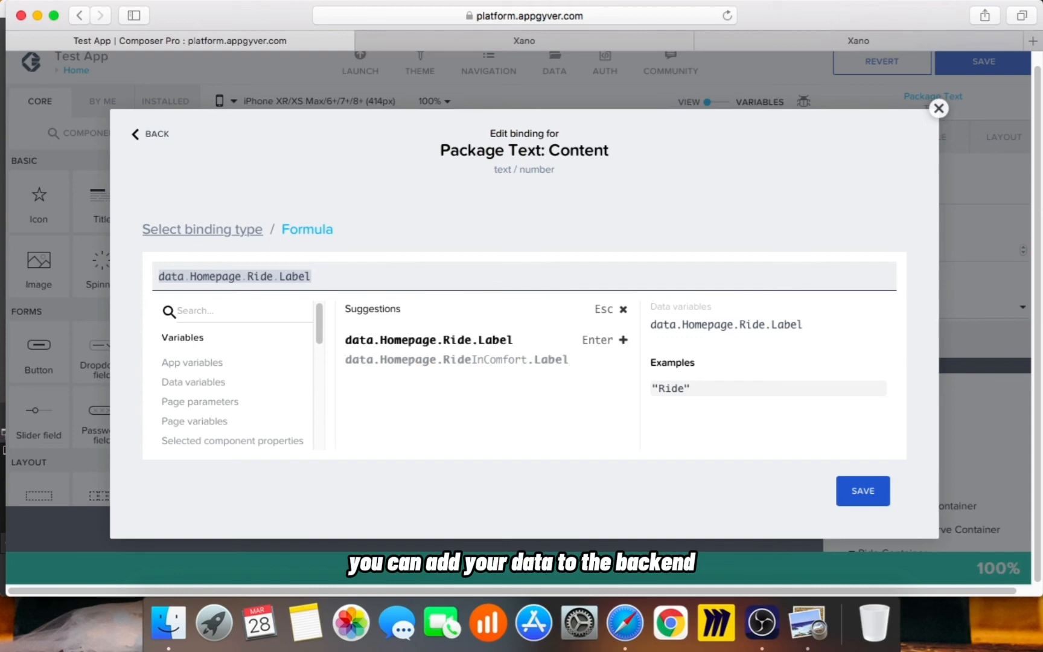
{"action": "key", "text": "BackSpace"}
{"action": "key", "text": "BackSpace"}
{"action": "key", "text": "BackSpace"}
{"action": "key", "text": "BackSpace"}
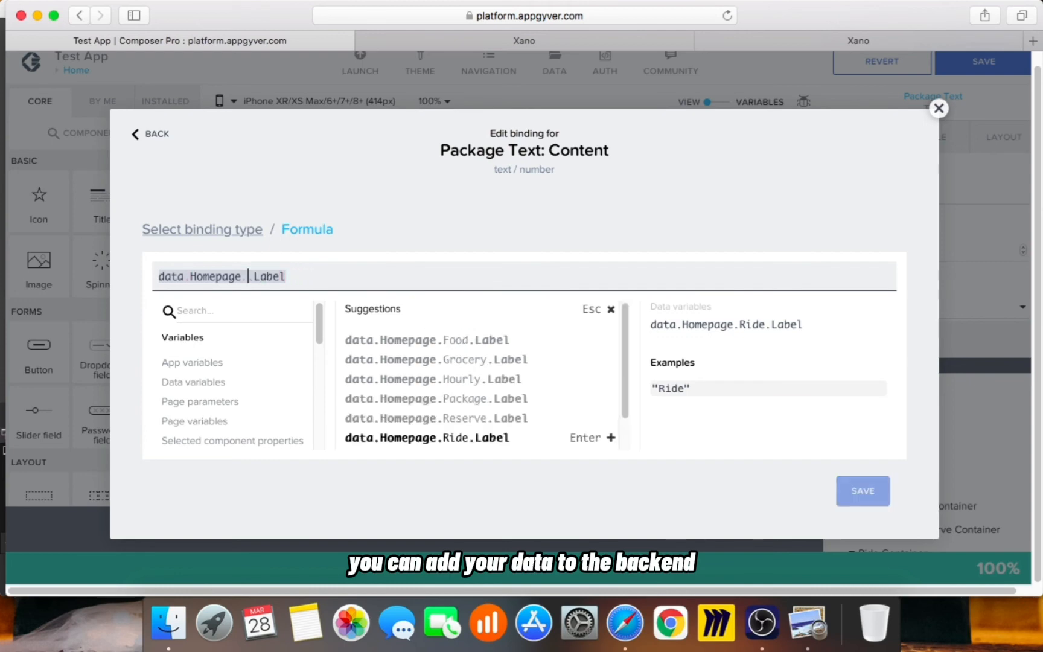
{"action": "type", "text": "Page"}
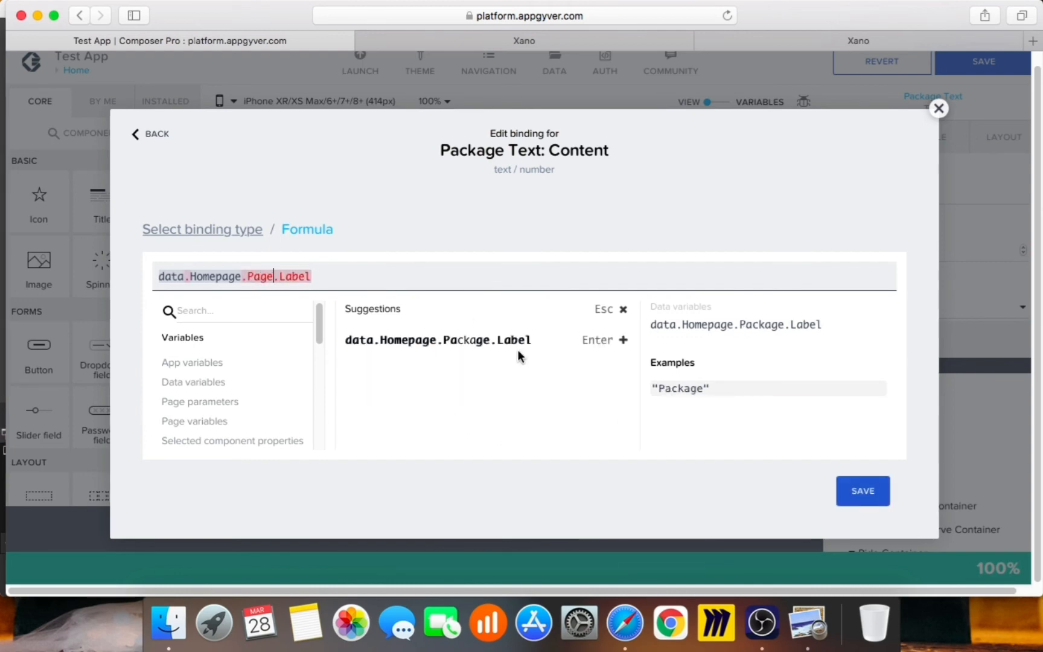
{"action": "left_click", "coordinate": [510, 343]}
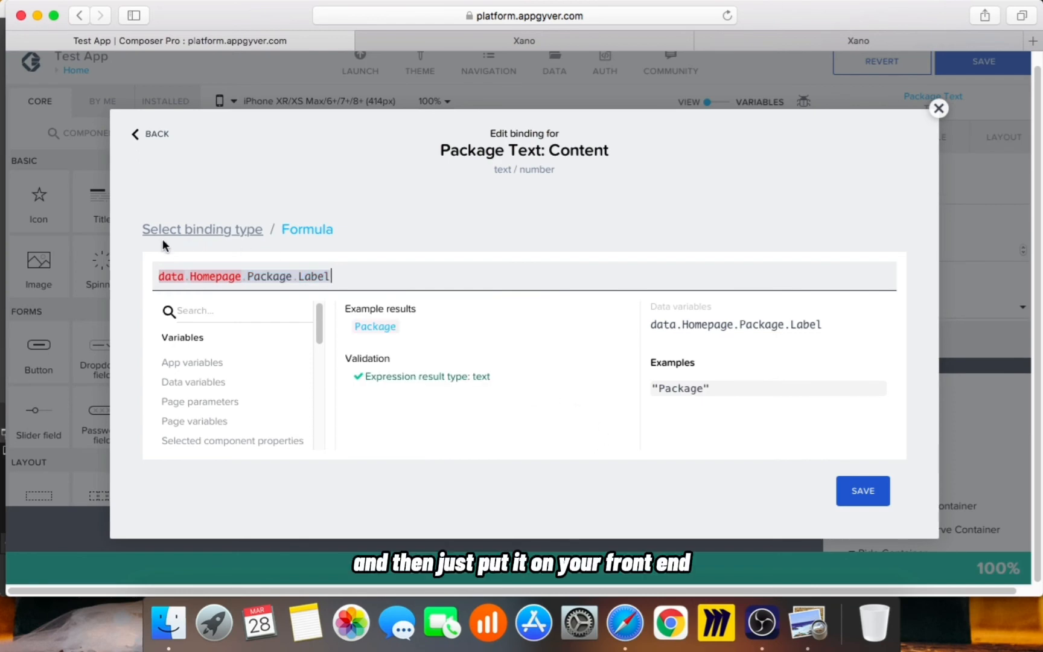
{"action": "left_click", "coordinate": [863, 491]}
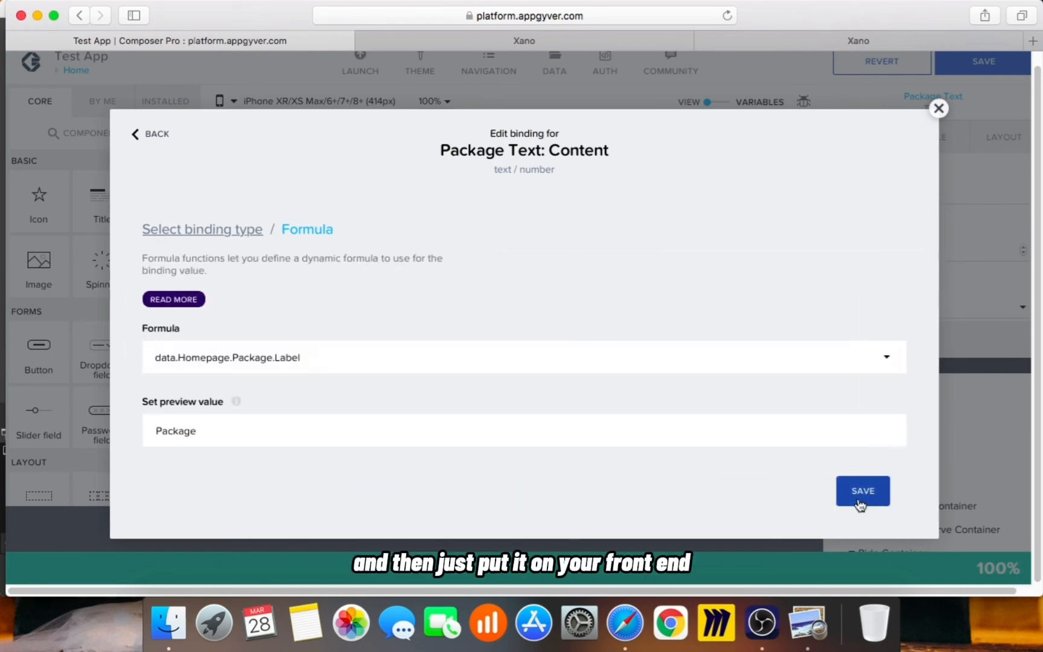
{"action": "left_click", "coordinate": [855, 494]}
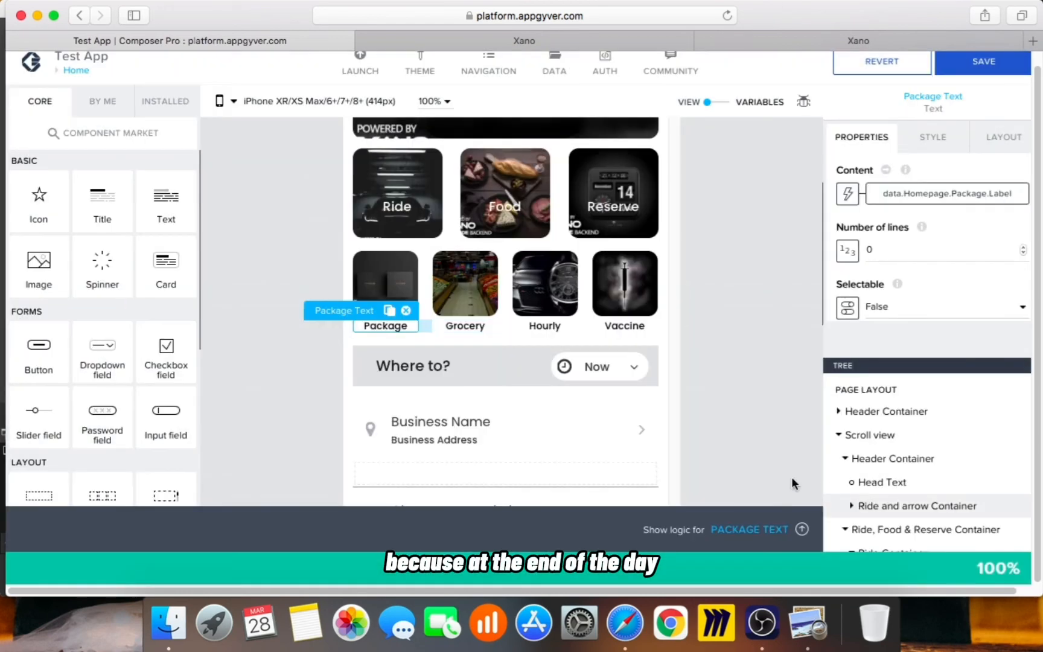
{"action": "left_click", "coordinate": [789, 275]}
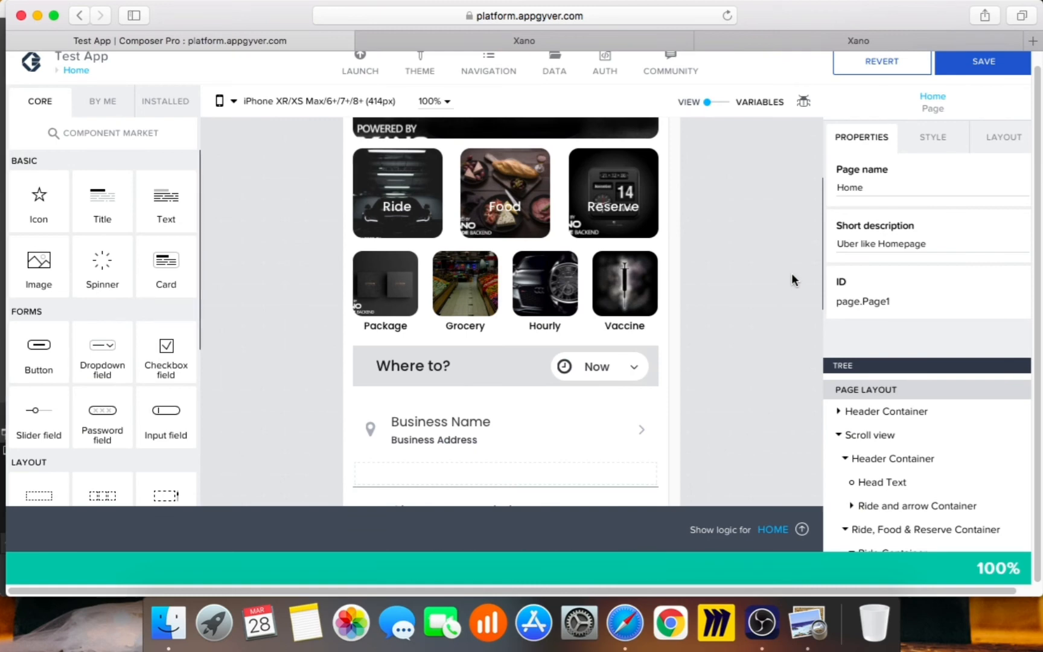
Step: Bind the Grocery image's source to the formula data.Homepage.Grocery.Image.url and save the binding
{"action": "left_click", "coordinate": [478, 278]}
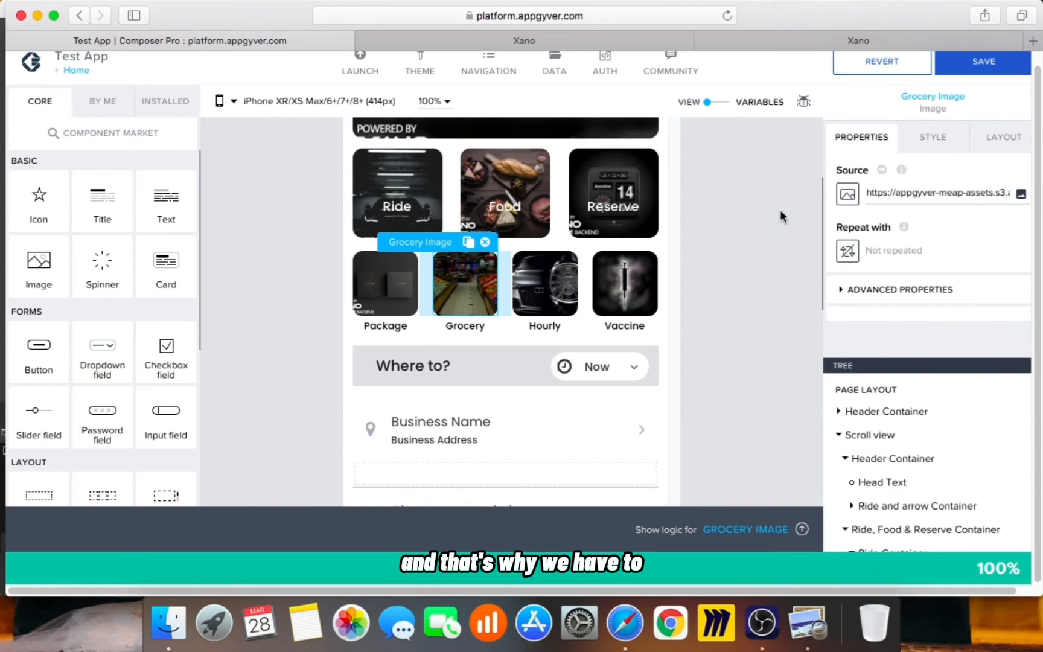
{"action": "left_click", "coordinate": [847, 193]}
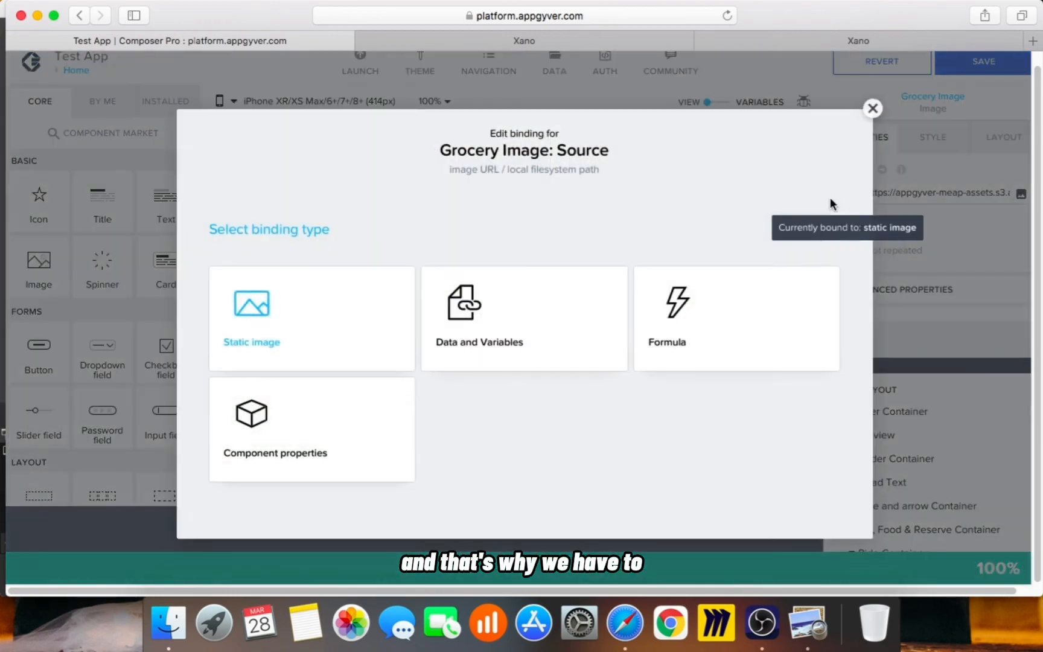
{"action": "left_click", "coordinate": [712, 307]}
{"action": "left_click", "coordinate": [449, 356]}
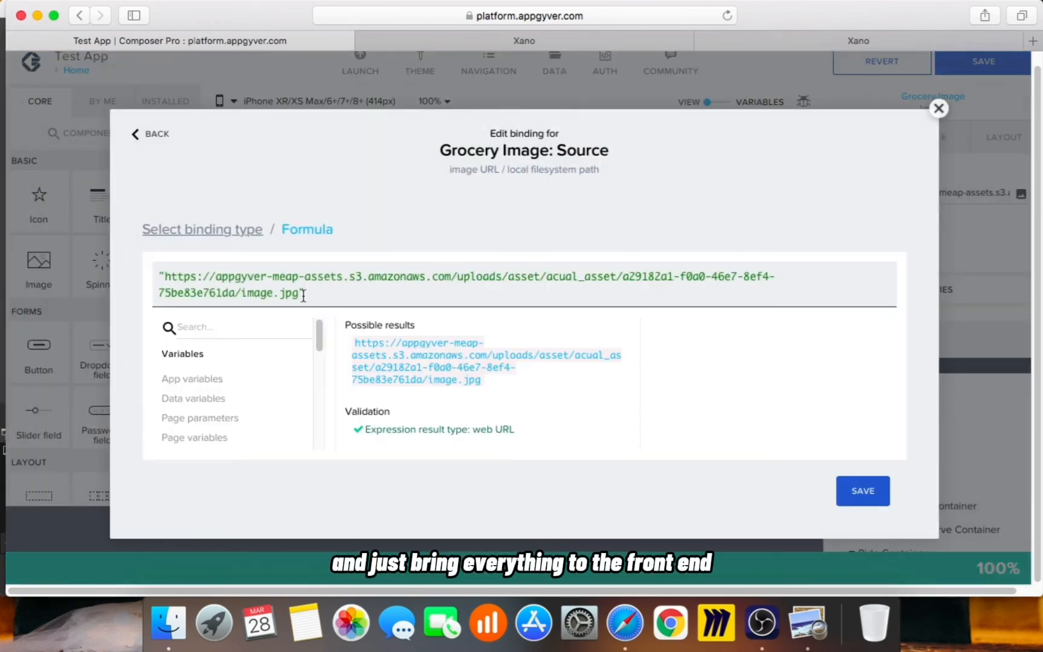
{"action": "key", "text": "super+a"}
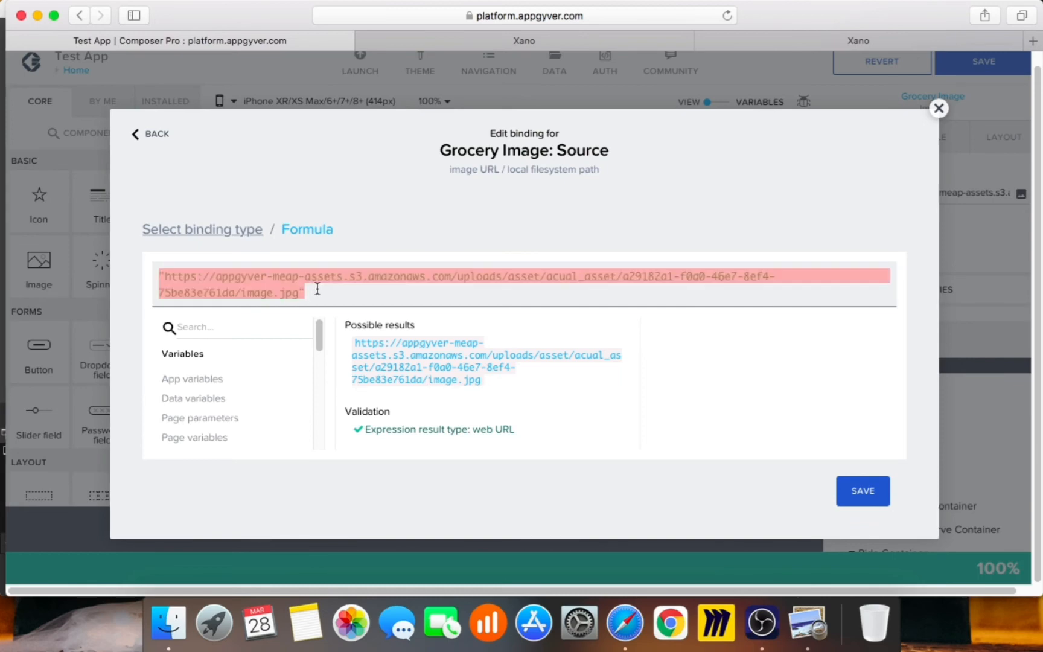
{"action": "key", "text": "BackSpace"}
{"action": "type", "text": "data."}
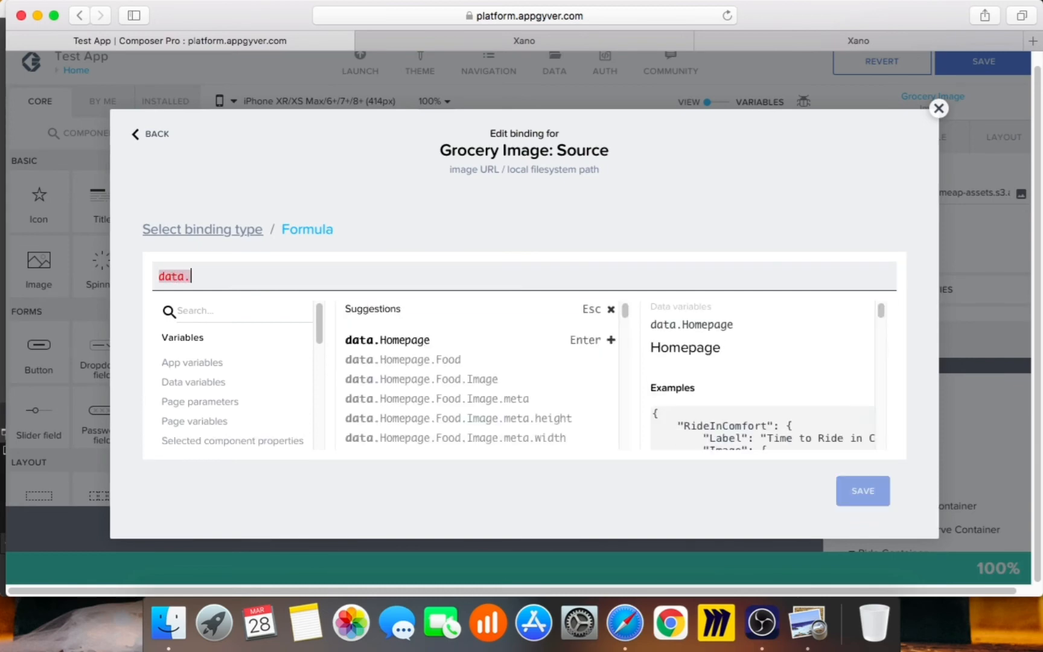
{"action": "type", "text": "gro"}
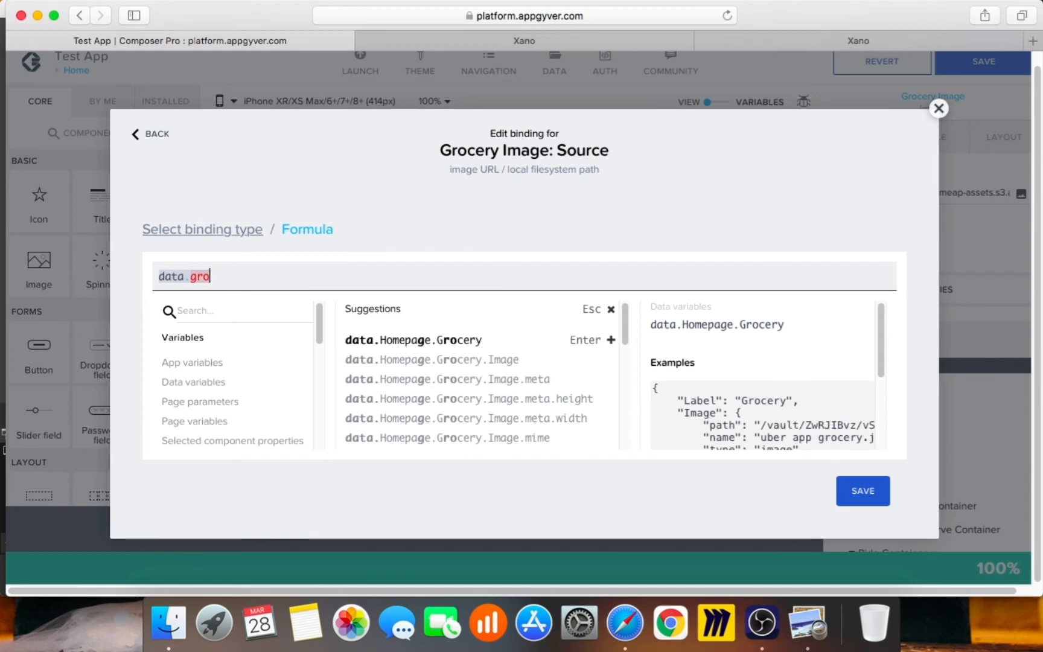
{"action": "key", "text": "Return"}
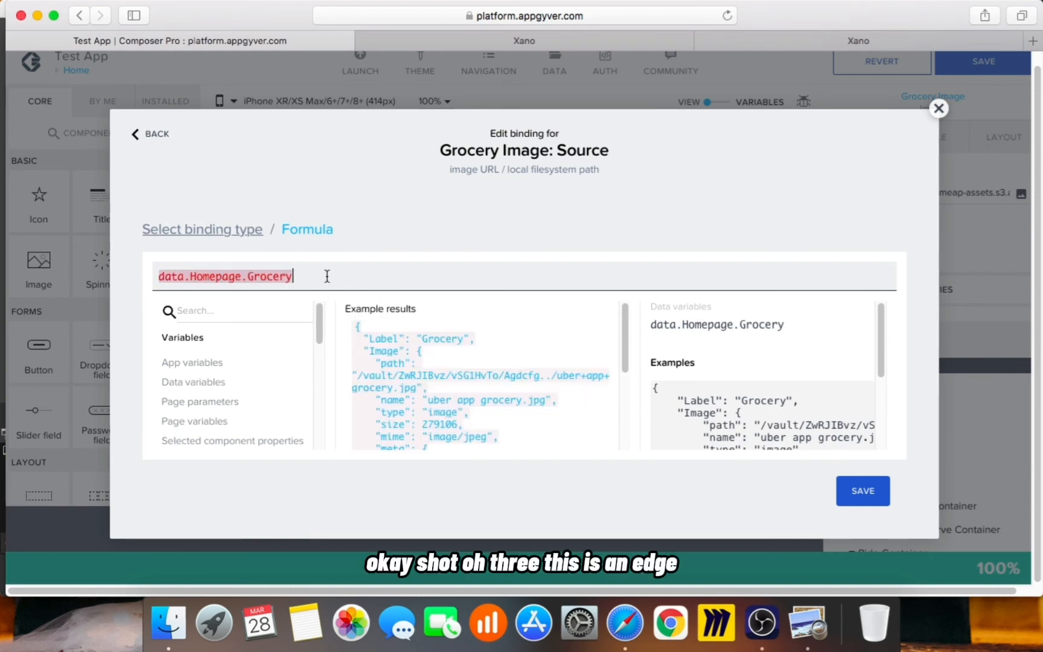
{"action": "type", "text": ".Image.url"}
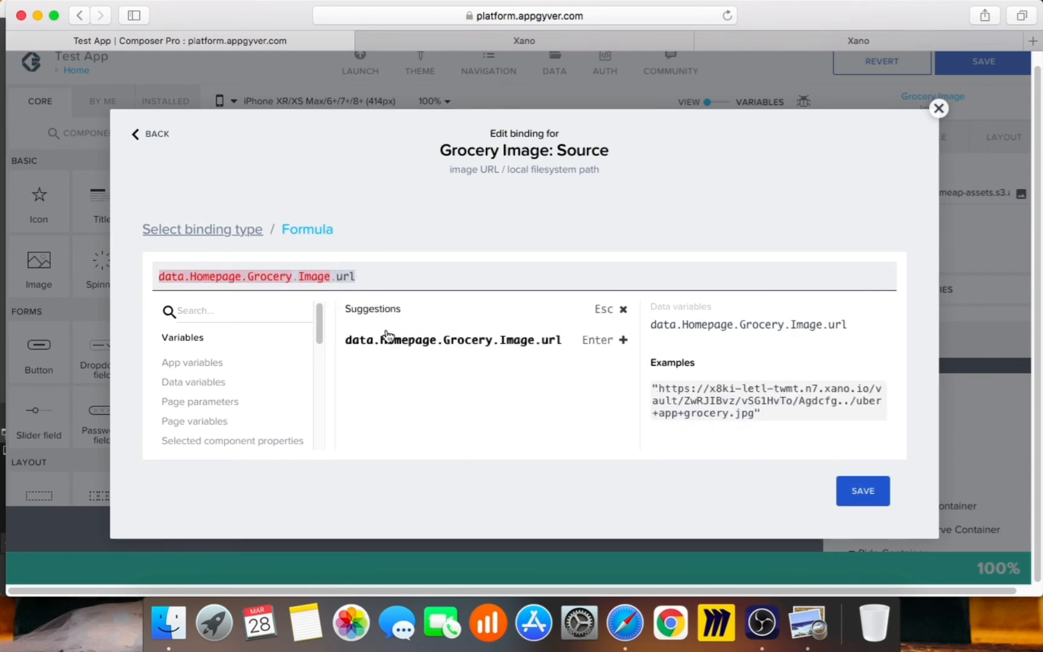
{"action": "left_click", "coordinate": [386, 339]}
{"action": "left_click", "coordinate": [863, 490]}
{"action": "left_click", "coordinate": [865, 494]}
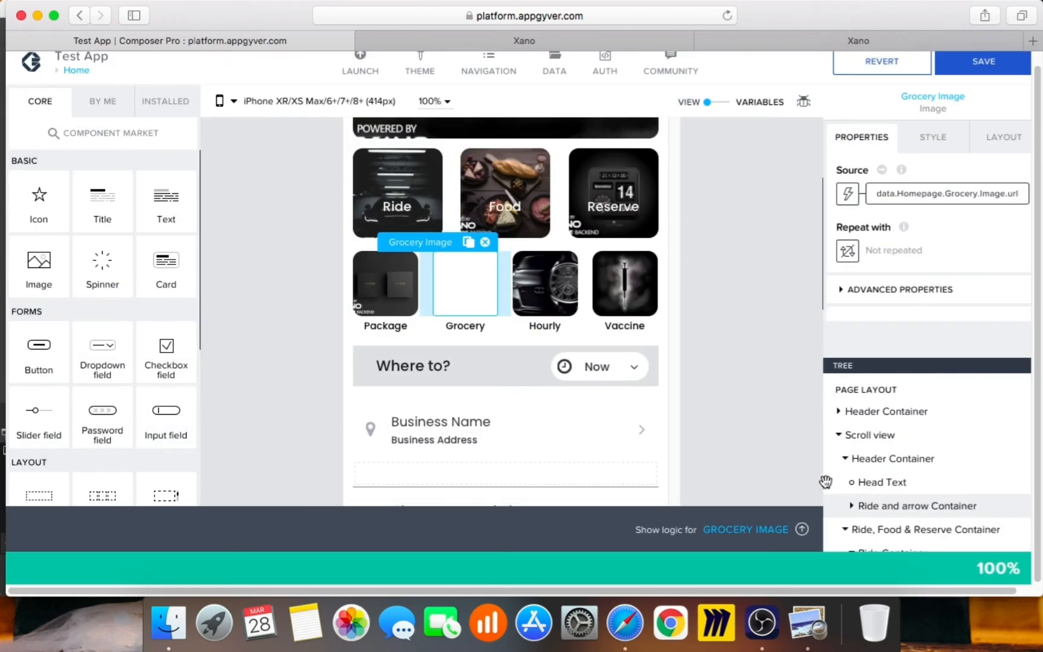
Step: Bind the Grocery text's content to the formula data.Homepage.Grocery.Label and save the binding
{"action": "left_click", "coordinate": [464, 324]}
{"action": "left_click", "coordinate": [848, 194]}
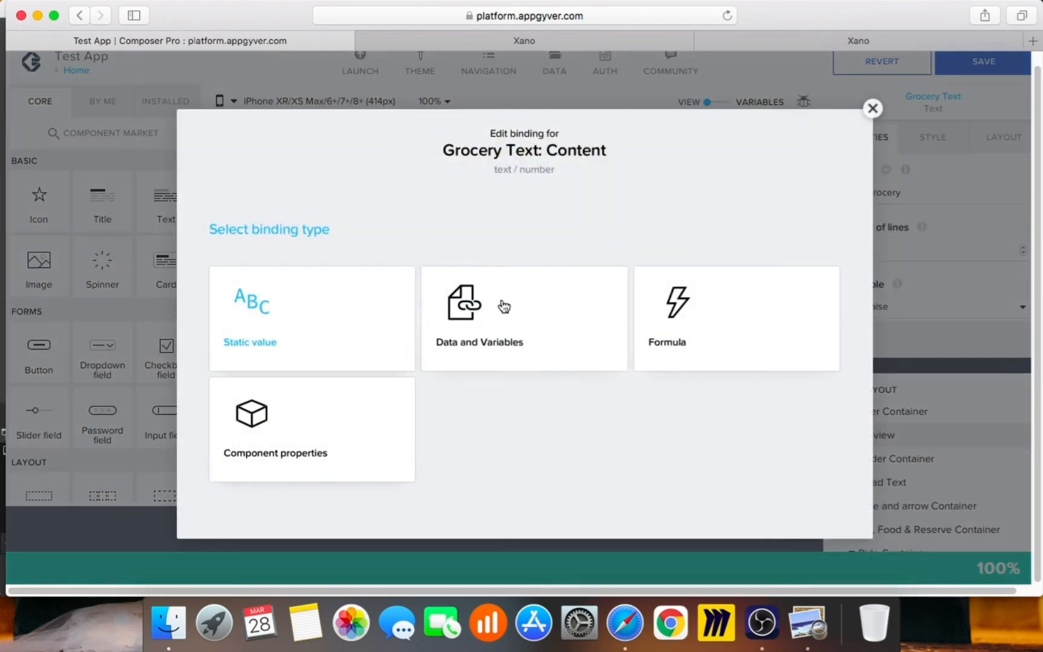
{"action": "left_click", "coordinate": [665, 319]}
{"action": "left_click", "coordinate": [355, 333]}
{"action": "key", "text": "super+a"}
{"action": "key", "text": "BackSpace"}
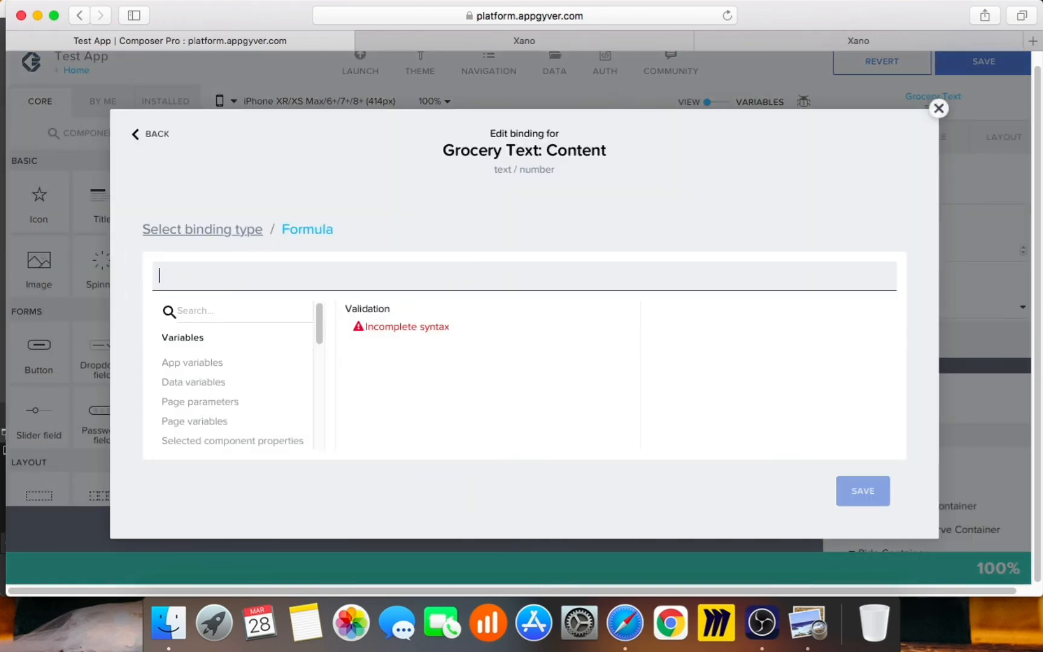
{"action": "type", "text": "data.Homepage.Ride.Label"}
{"action": "key", "text": "BackSpace"}
{"action": "key", "text": "BackSpace"}
{"action": "key", "text": "BackSpace"}
{"action": "key", "text": "BackSpace"}
{"action": "type", "text": "Groc"}
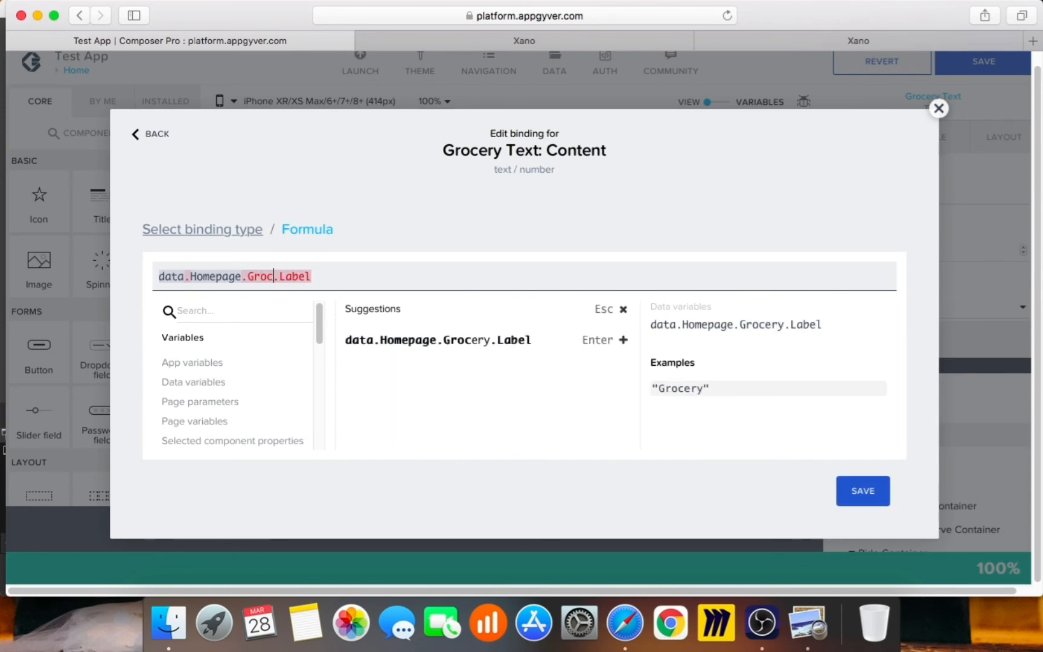
{"action": "type", "text": "wr"}
{"action": "key", "text": "BackSpace"}
{"action": "key", "text": "BackSpace"}
{"action": "left_click", "coordinate": [426, 342]}
{"action": "left_click", "coordinate": [873, 496]}
{"action": "left_click", "coordinate": [873, 496]}
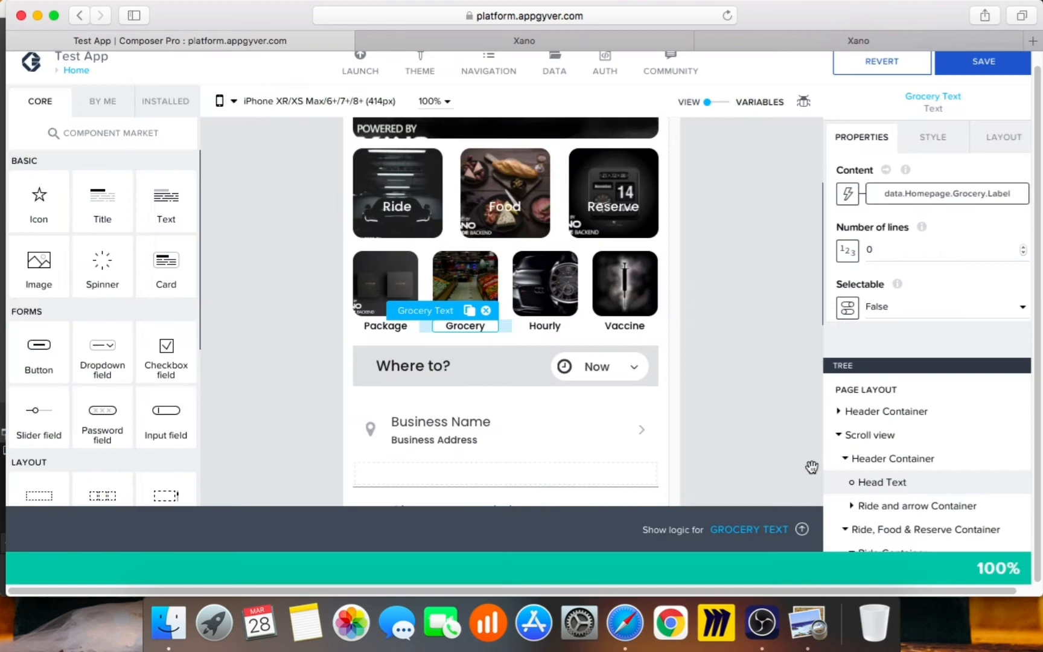
Step: Bind the Hourly image's source to the formula data.Homepage.Hourly.Image.url and save the binding
{"action": "left_click", "coordinate": [572, 291]}
{"action": "left_click", "coordinate": [849, 195]}
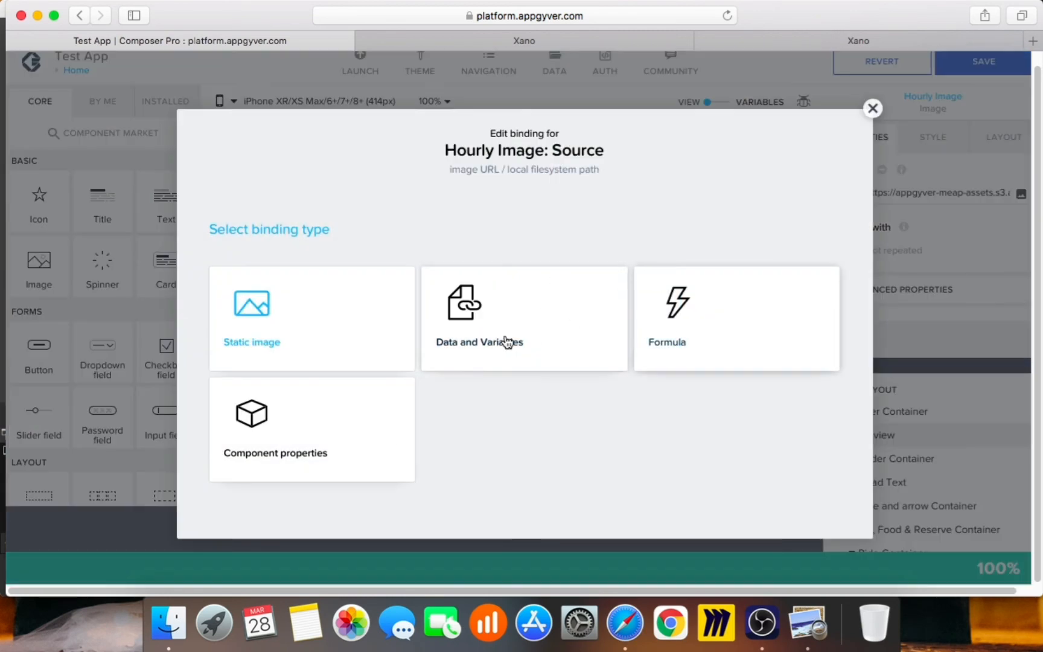
{"action": "left_click", "coordinate": [508, 343]}
{"action": "left_click", "coordinate": [449, 354]}
{"action": "key", "text": "BackSpace"}
{"action": "type", "text": "data.Homepage."}
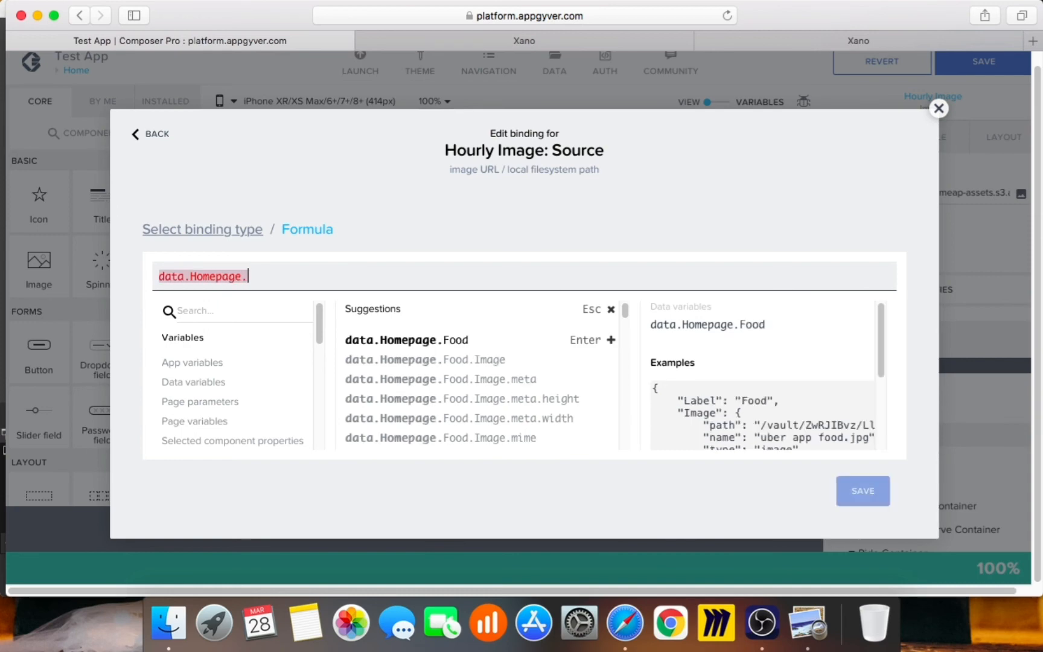
{"action": "type", "text": "Image.ur"}
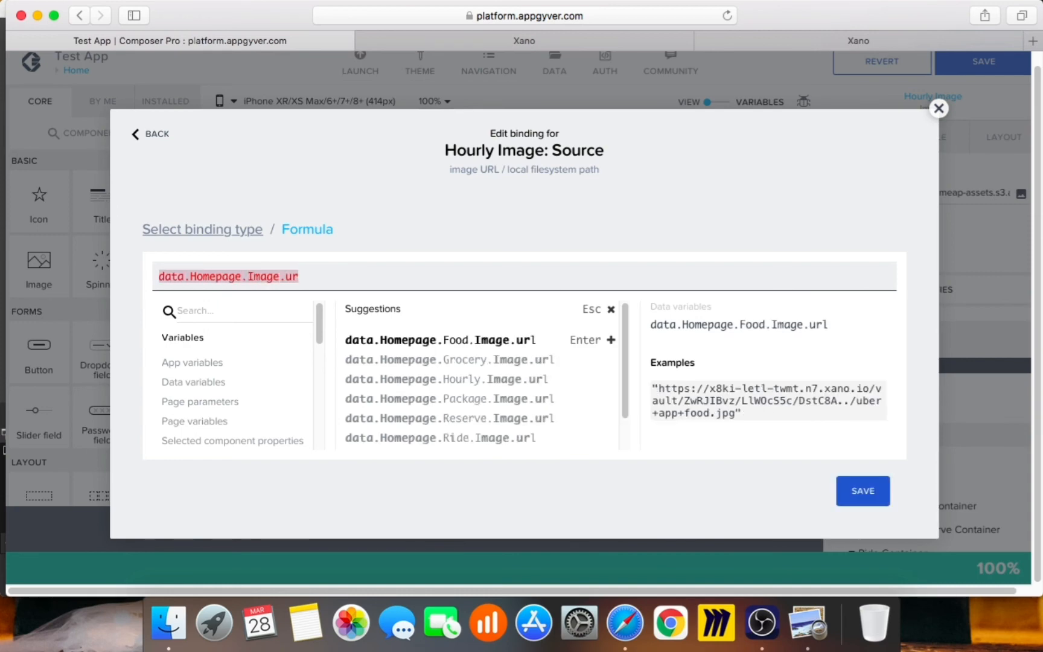
{"action": "key", "text": "Left"}
{"action": "key", "text": "Left"}
{"action": "key", "text": "Left"}
{"action": "key", "text": "Left"}
{"action": "type", "text": "Hourly."}
{"action": "left_click", "coordinate": [869, 486]}
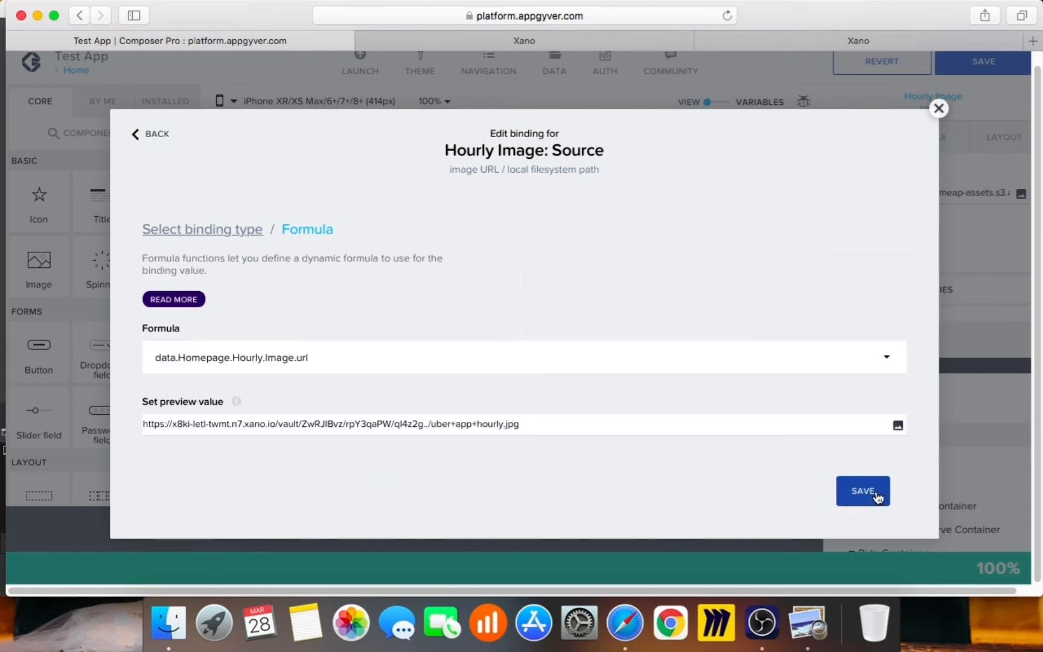
{"action": "left_click", "coordinate": [873, 492]}
Step: Bind the Hourly text's content to the formula data.Homepage.Hourly.Label and save the binding
{"action": "left_click", "coordinate": [542, 328]}
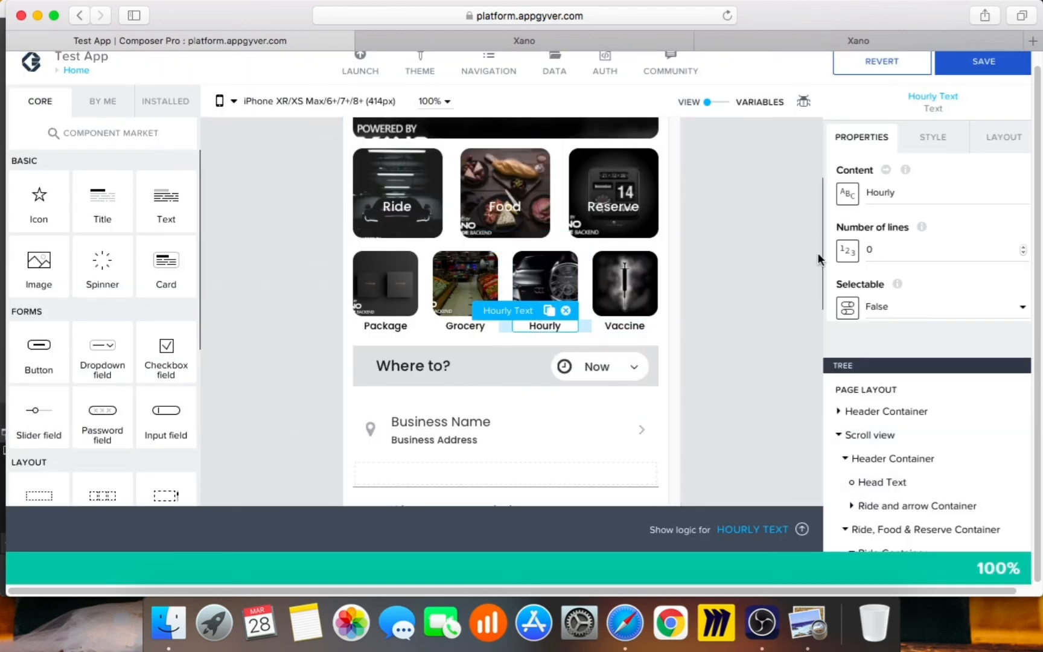
{"action": "left_click", "coordinate": [848, 193]}
{"action": "left_click", "coordinate": [668, 349]}
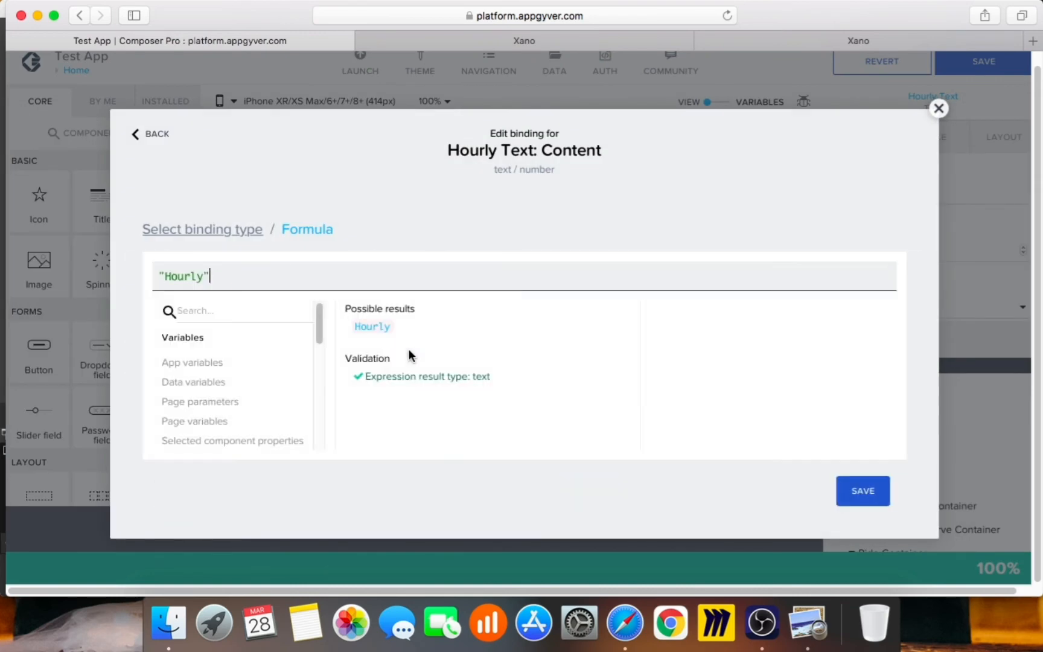
{"action": "key", "text": "super+a"}
{"action": "key", "text": "BackSpace"}
{"action": "type", "text": "data.Homepage.Ride.Label"}
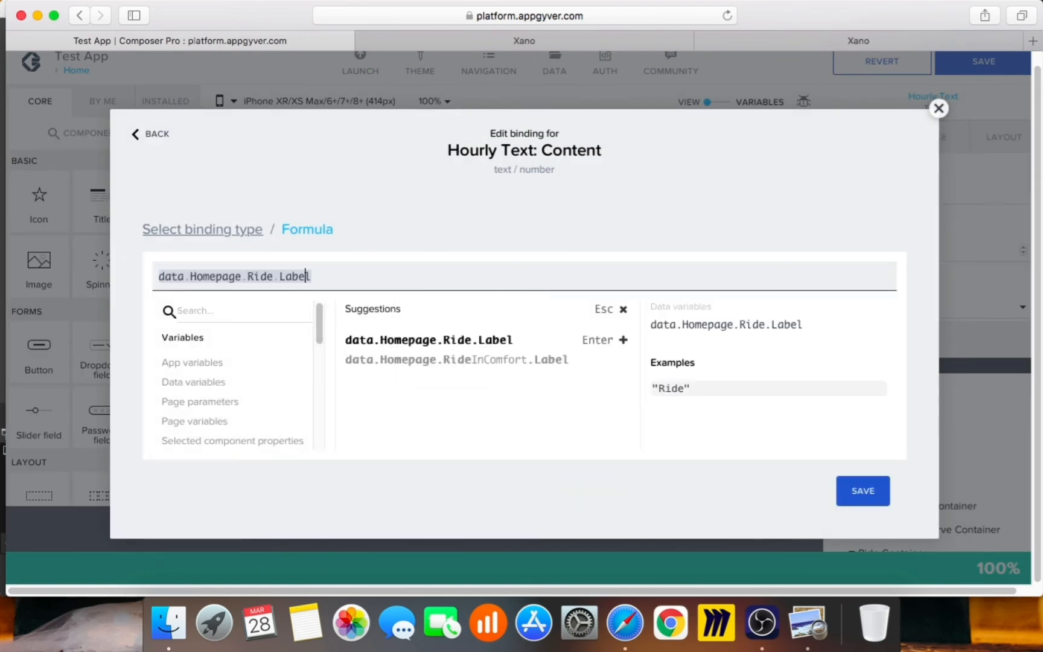
{"action": "key", "text": "Left"}
{"action": "key", "text": "Left"}
{"action": "key", "text": "Left"}
{"action": "key", "text": "BackSpace"}
{"action": "key", "text": "BackSpace"}
{"action": "key", "text": "BackSpace"}
{"action": "key", "text": "BackSpace"}
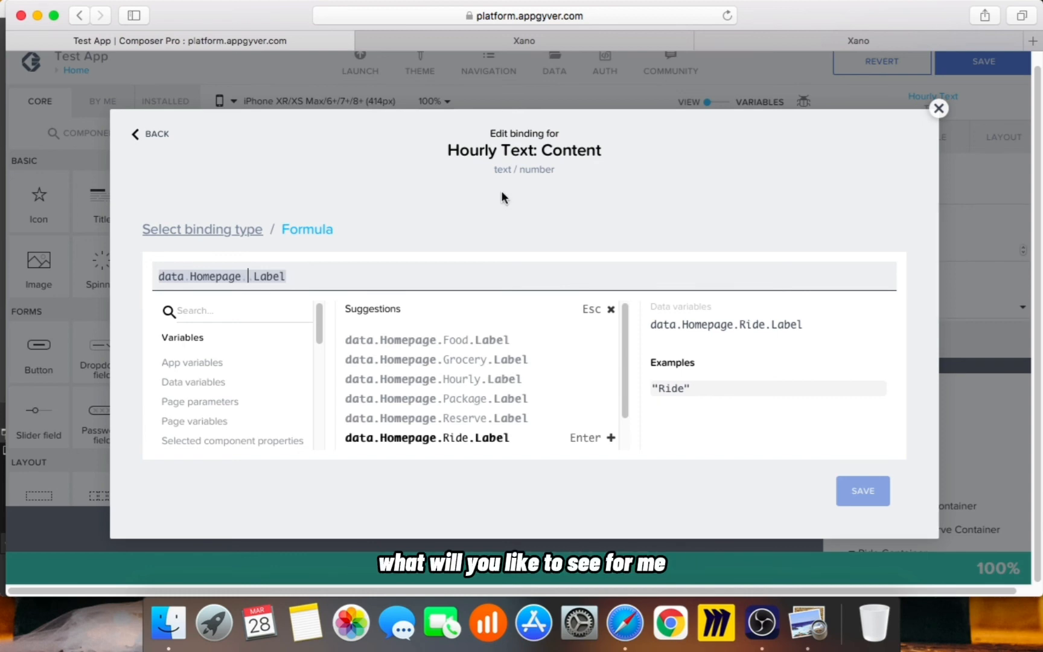
{"action": "left_click", "coordinate": [469, 395]}
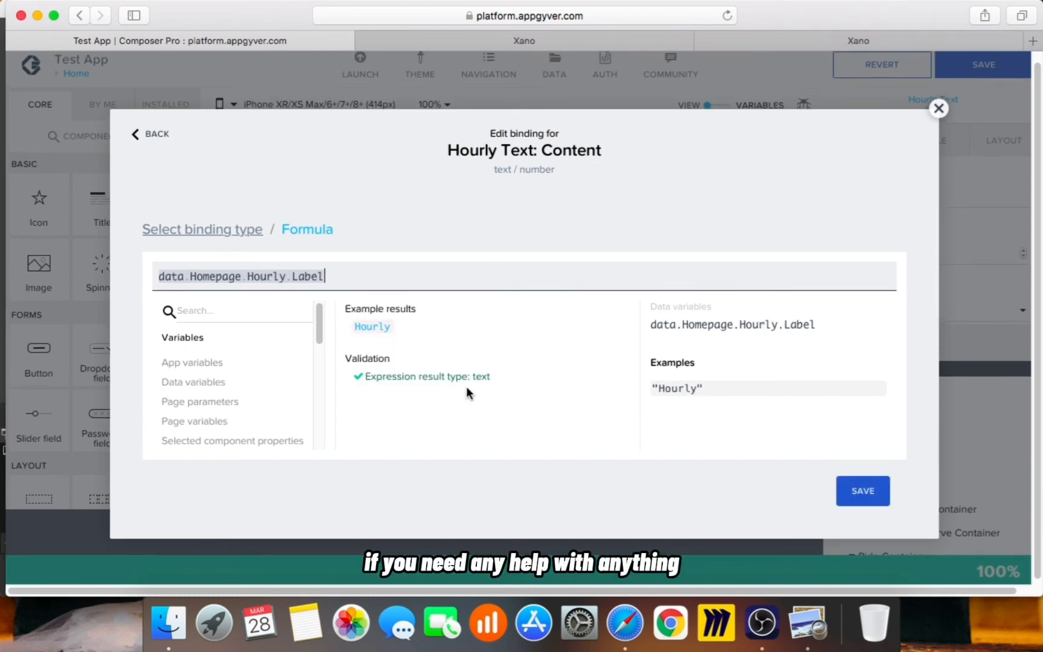
{"action": "left_click", "coordinate": [847, 484]}
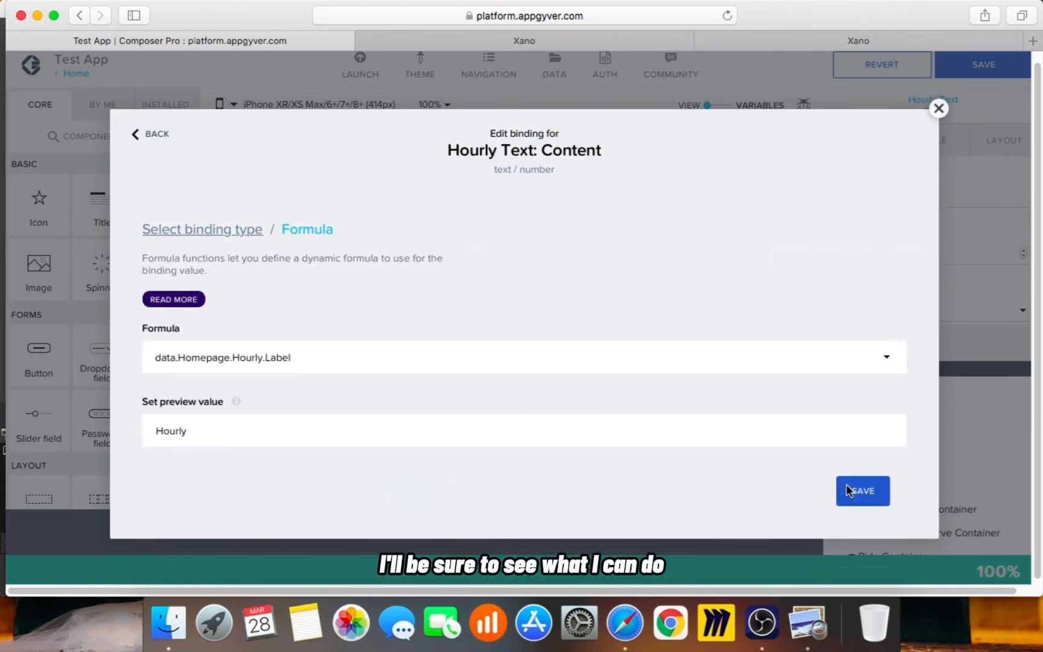
{"action": "left_click", "coordinate": [854, 491]}
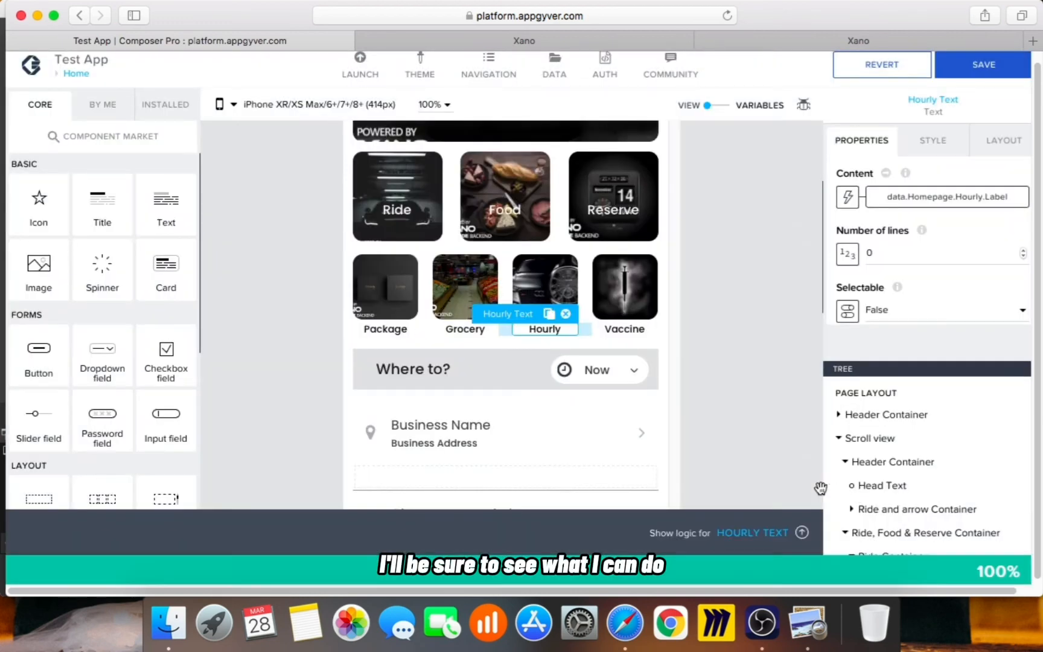
Step: Bind the Vaccine image's source to the formula data.Homepage.Vaccine.Image.url and save the binding
{"action": "left_click", "coordinate": [620, 283]}
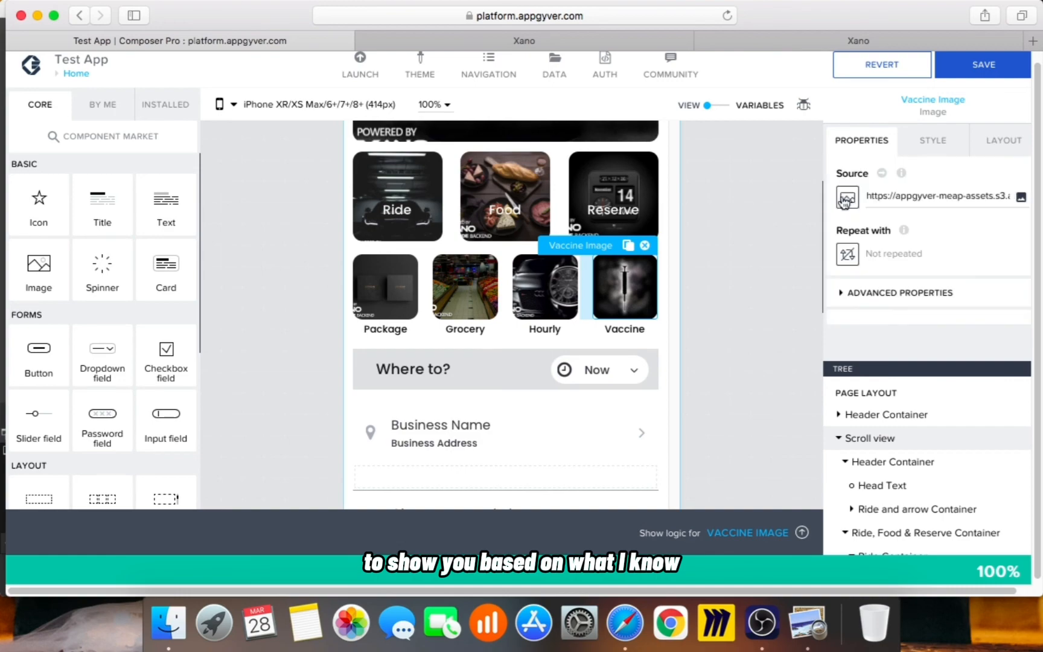
{"action": "left_click", "coordinate": [845, 201]}
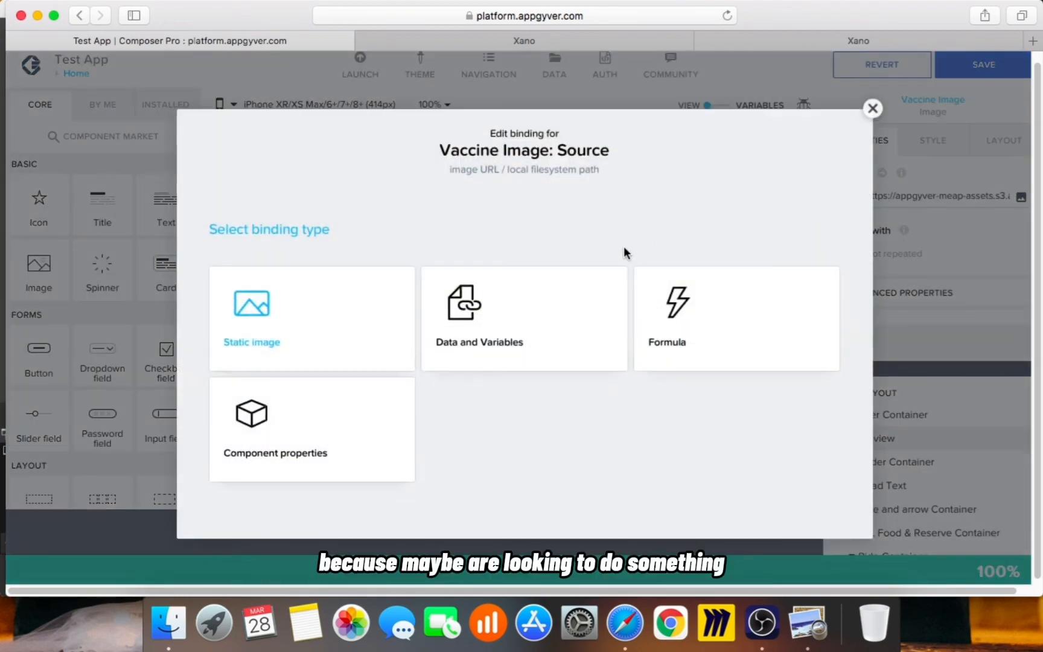
{"action": "left_click", "coordinate": [664, 328]}
{"action": "left_click", "coordinate": [479, 357]}
{"action": "key", "text": "super+a"}
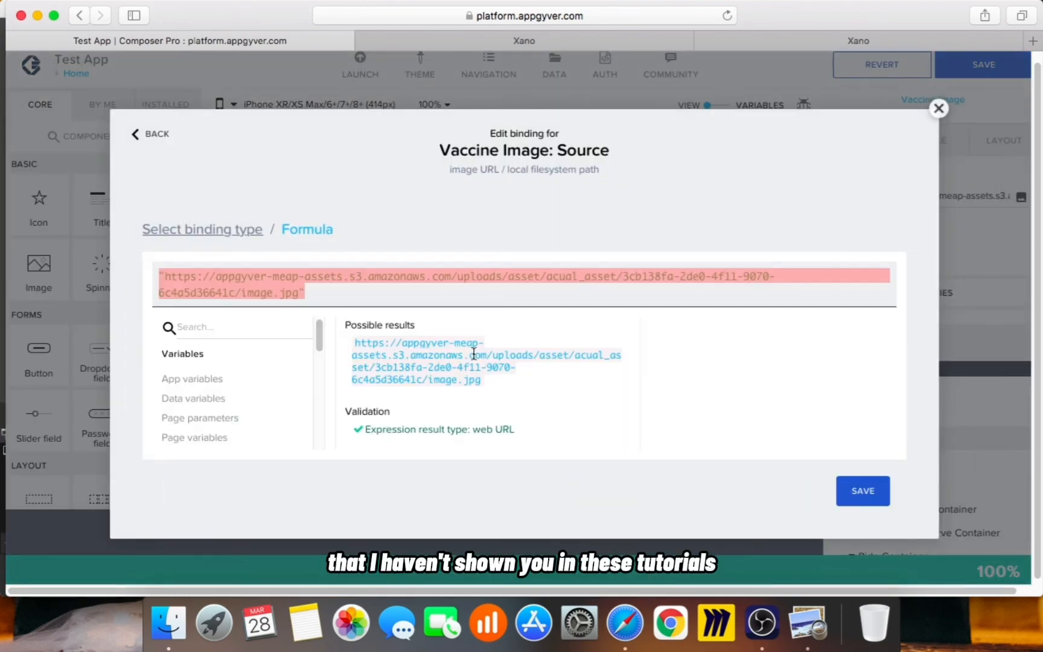
{"action": "key", "text": "BackSpace"}
{"action": "type", "text": "data."}
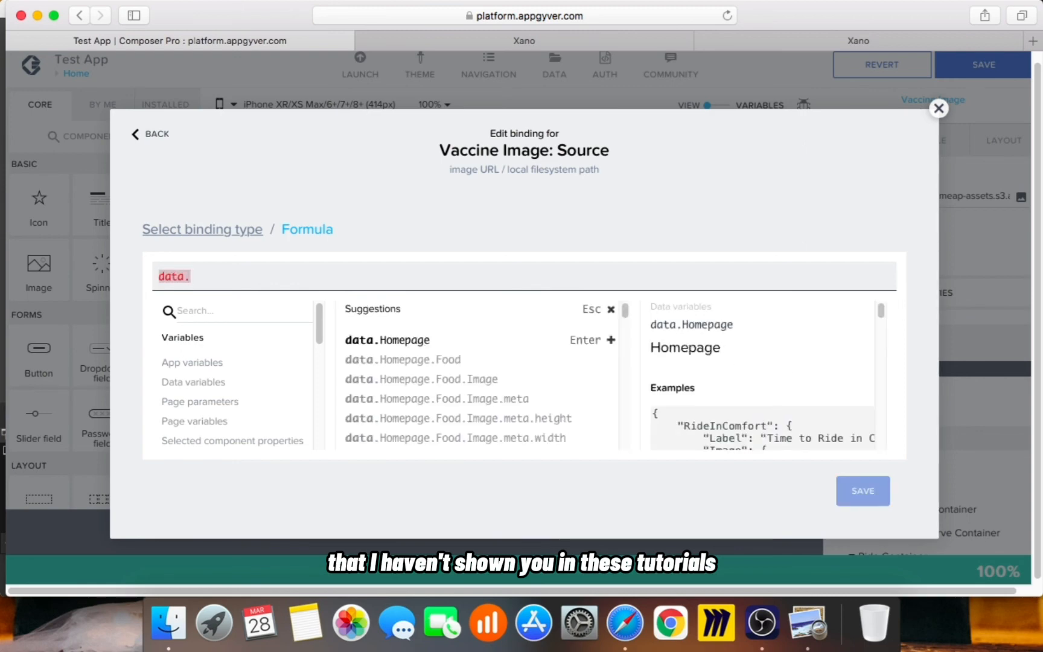
{"action": "type", "text": "Homepage."}
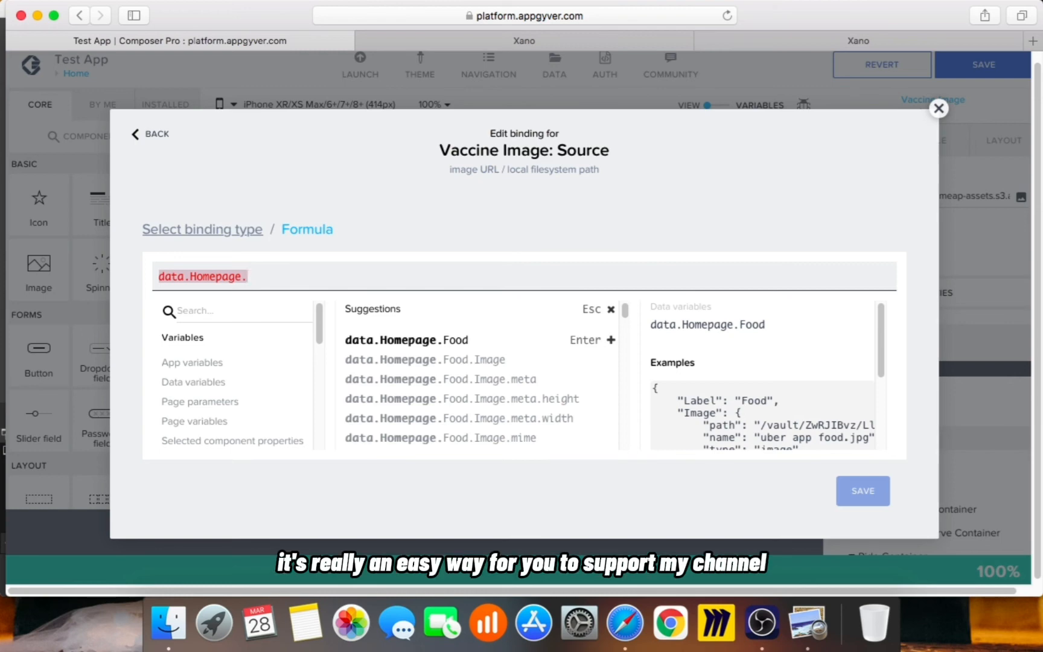
{"action": "type", "text": "vaccine"}
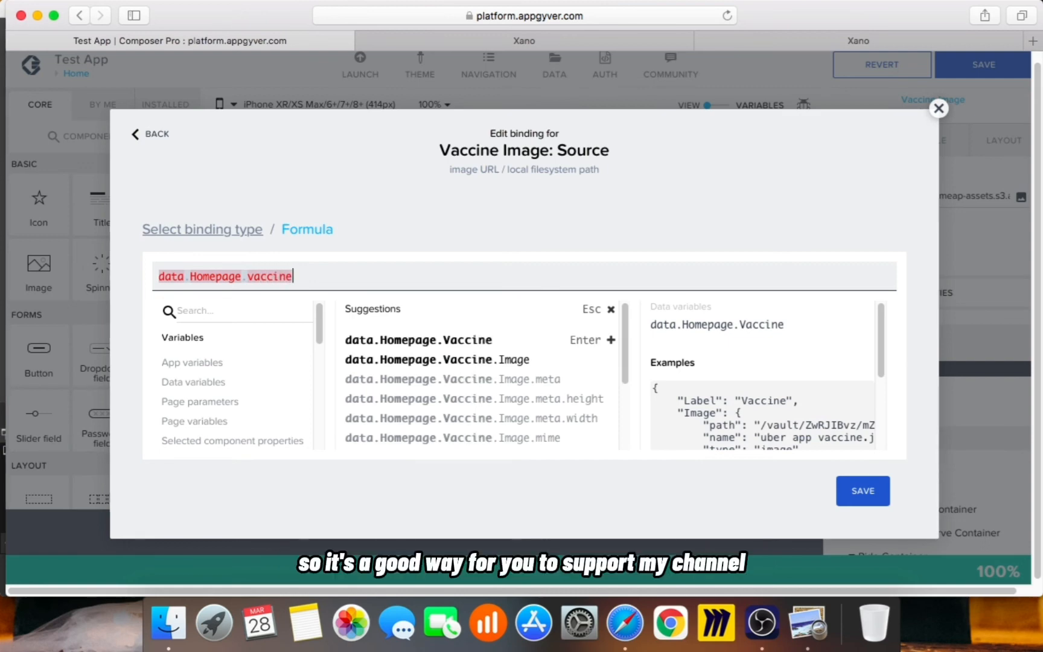
{"action": "type", "text": ".Image."}
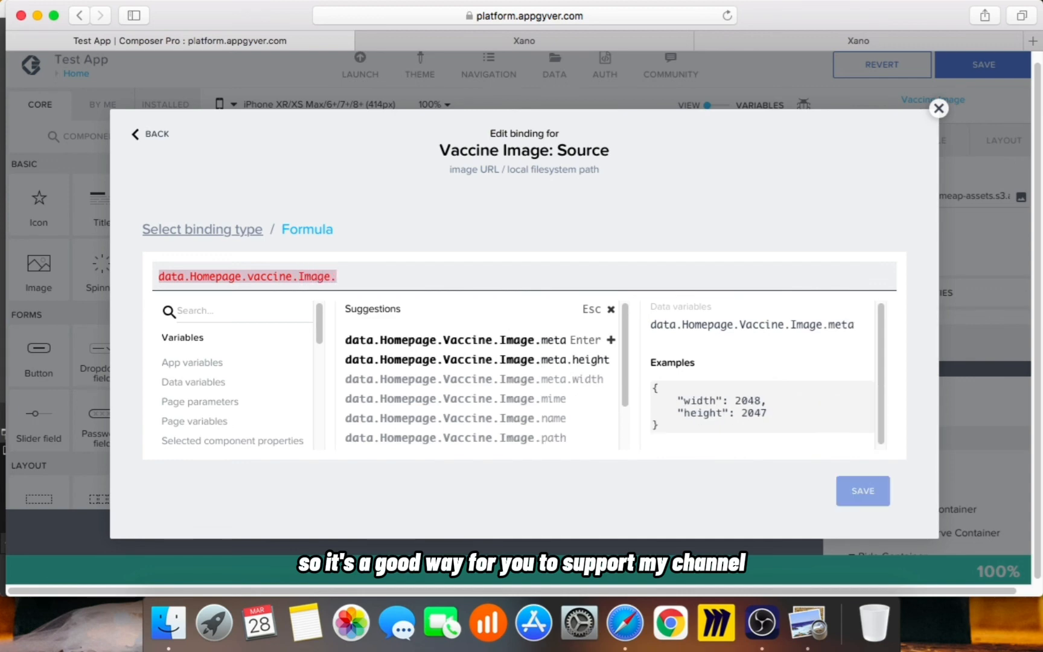
{"action": "type", "text": "url"}
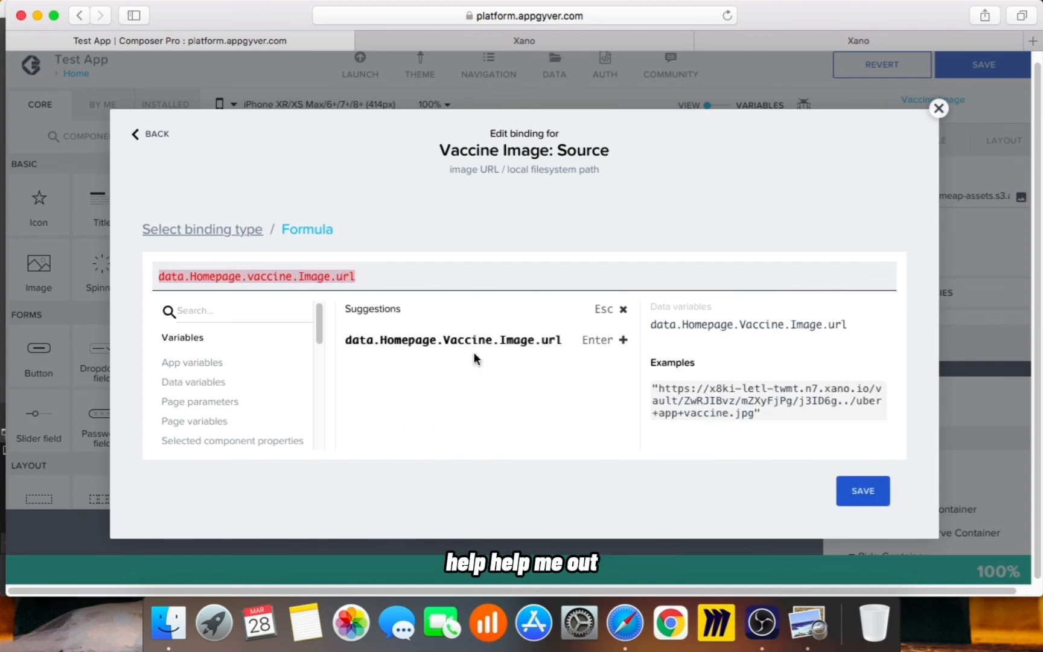
{"action": "left_click", "coordinate": [532, 349]}
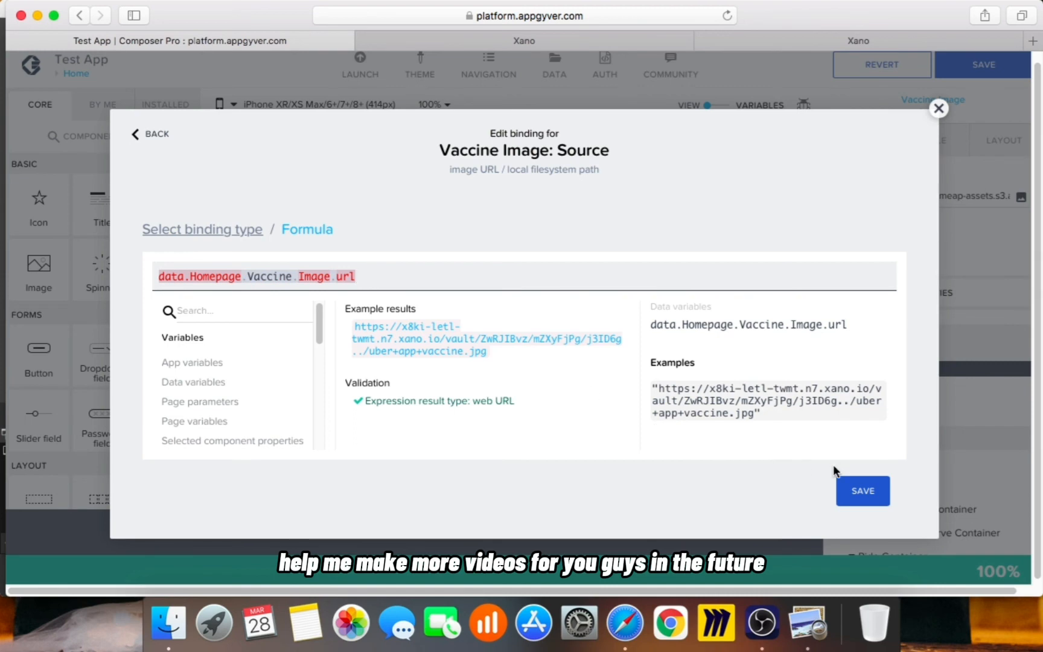
{"action": "left_click", "coordinate": [857, 489]}
{"action": "left_click", "coordinate": [861, 490]}
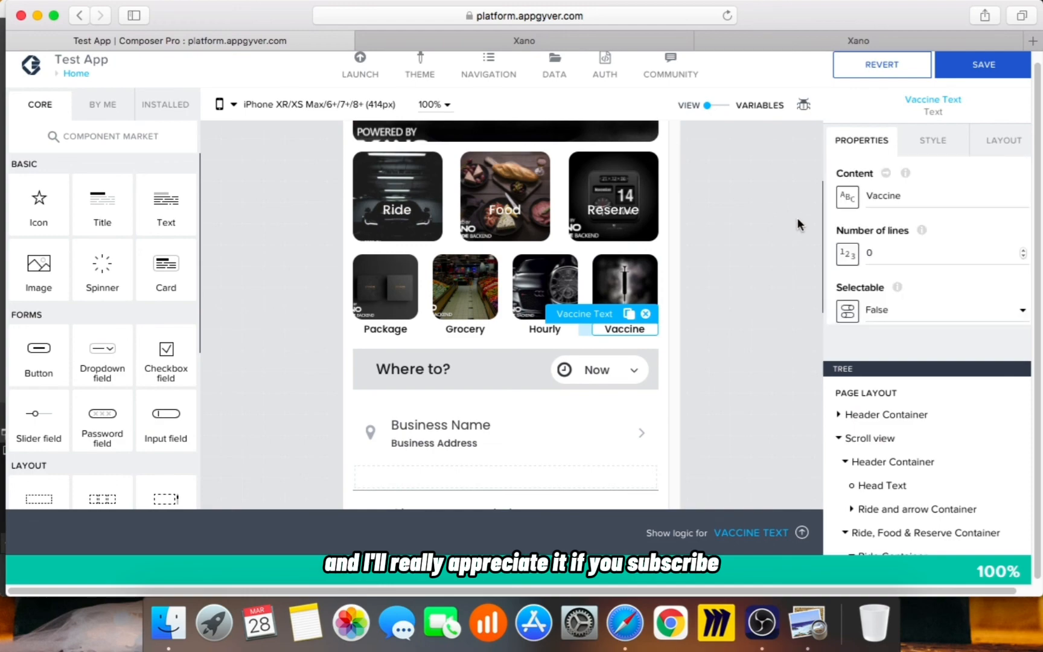
Step: Bind the Vaccine text's content to the formula data.Homepage.Vaccine.Label and save the binding
{"action": "left_click", "coordinate": [852, 197]}
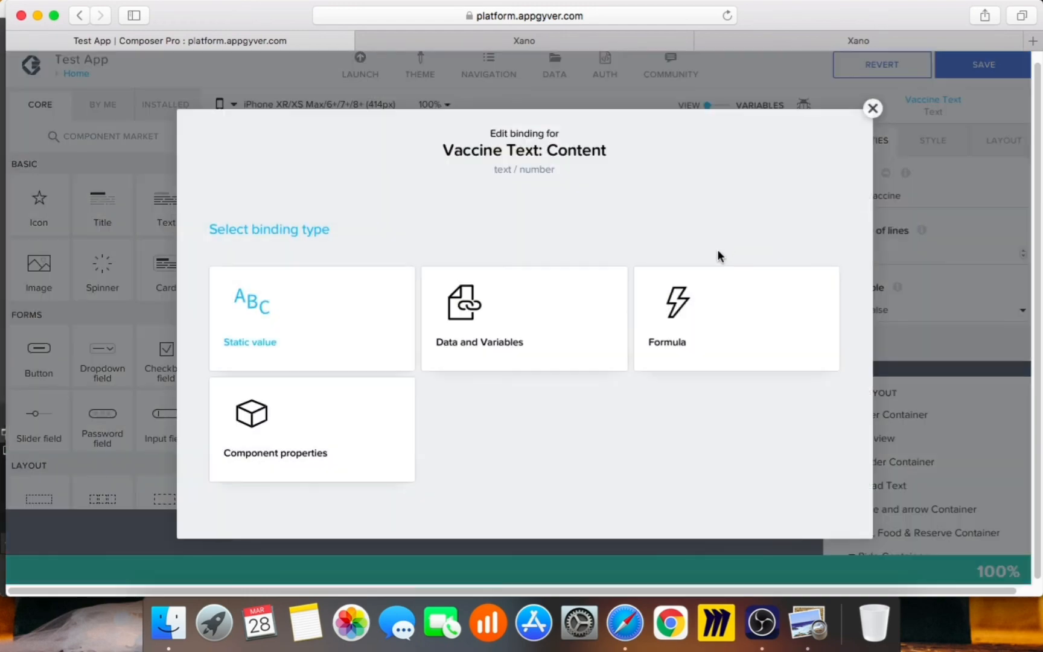
{"action": "left_click", "coordinate": [688, 335]}
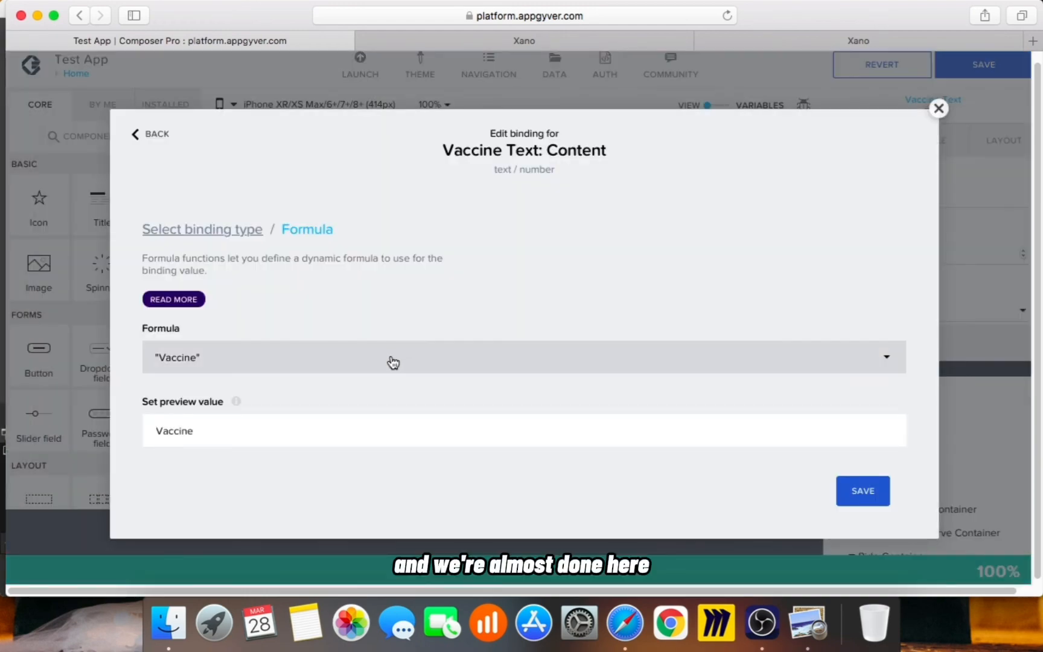
{"action": "left_click", "coordinate": [393, 362]}
{"action": "key", "text": "BackSpace"}
{"action": "key", "text": "BackSpace"}
{"action": "key", "text": "BackSpace"}
{"action": "key", "text": "BackSpace"}
{"action": "key", "text": "BackSpace"}
{"action": "key", "text": "BackSpace"}
{"action": "key", "text": "BackSpace"}
{"action": "key", "text": "BackSpace"}
{"action": "key", "text": "BackSpace"}
{"action": "type", "text": "data.Homepage.Ride.Label"}
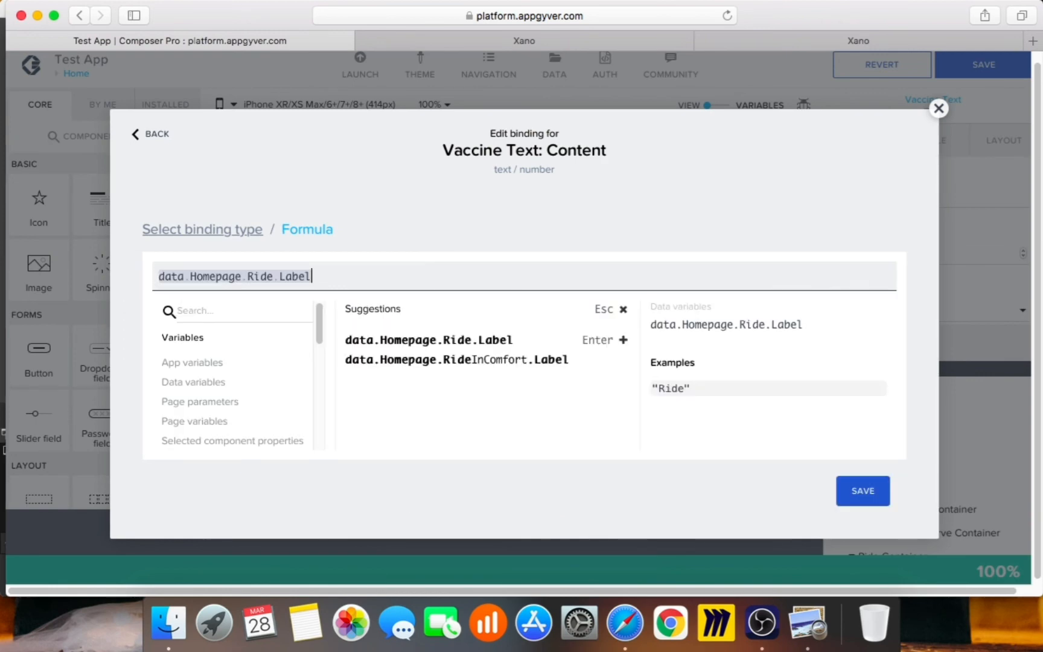
{"action": "key", "text": "BackSpace"}
{"action": "key", "text": "BackSpace"}
{"action": "key", "text": "BackSpace"}
{"action": "key", "text": "BackSpace"}
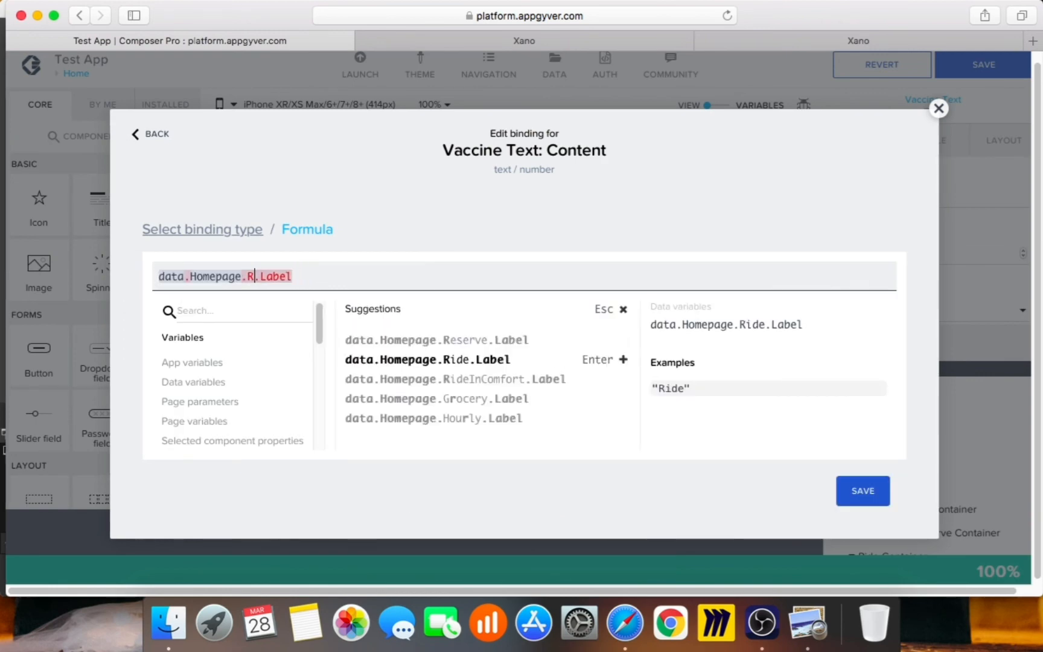
{"action": "type", "text": "vaccine"}
{"action": "left_click", "coordinate": [432, 349]}
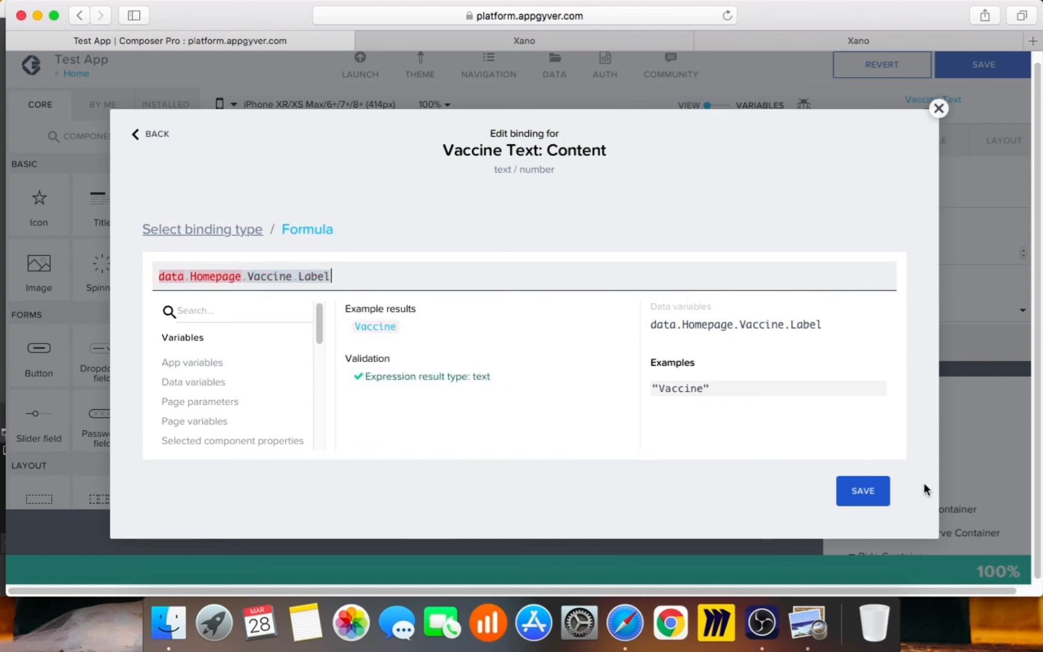
{"action": "left_click", "coordinate": [863, 491]}
{"action": "left_click", "coordinate": [863, 491]}
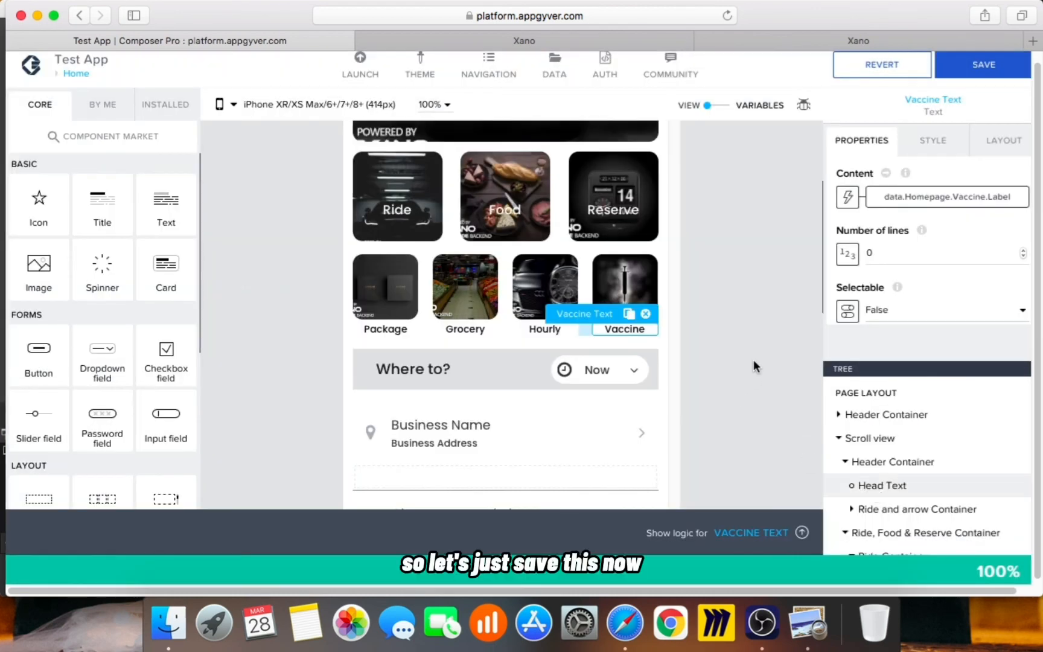
Step: Save the application with its new bindings and dismiss the notification
{"action": "left_click", "coordinate": [981, 64]}
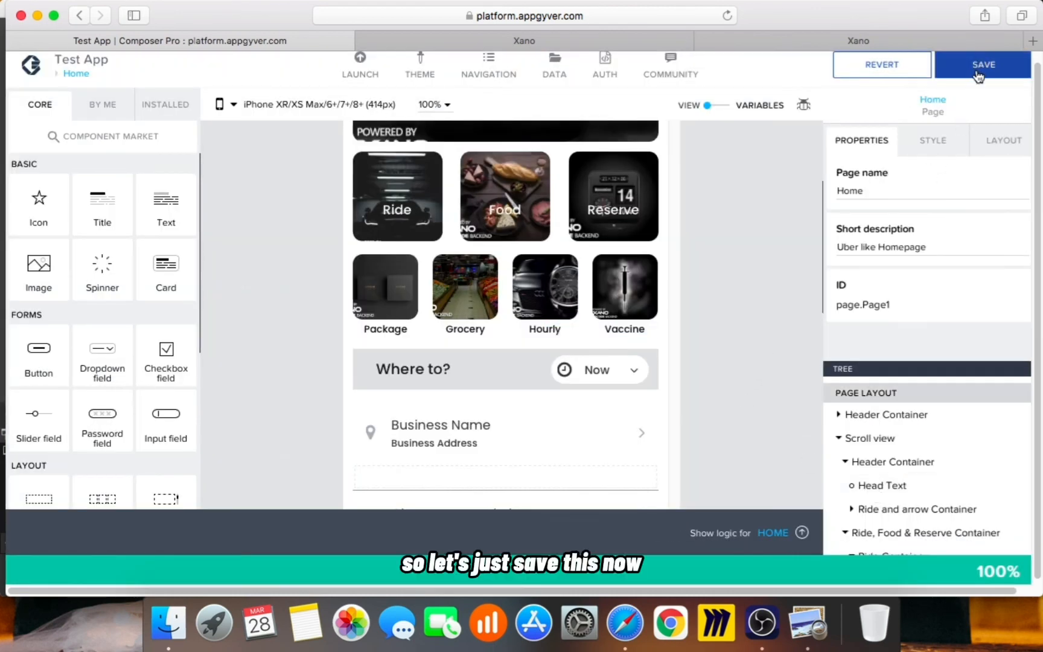
{"action": "left_click", "coordinate": [978, 75]}
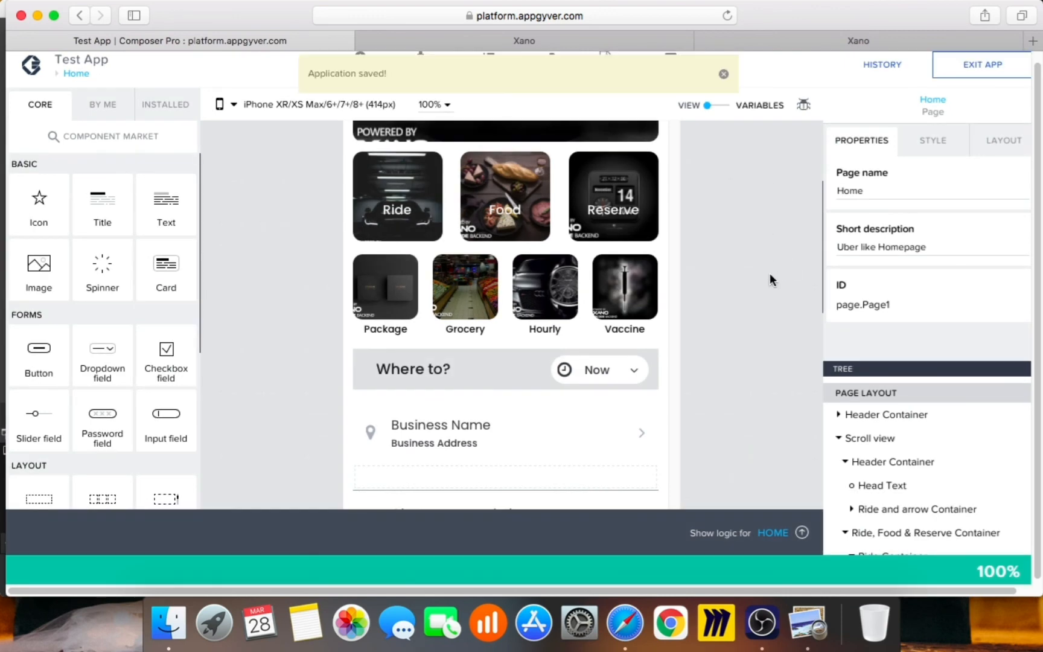
{"action": "left_click", "coordinate": [723, 78]}
Step: Open Test App in the web app preview portal and narrow its window to check the home page at a smaller width
{"action": "left_click", "coordinate": [359, 68]}
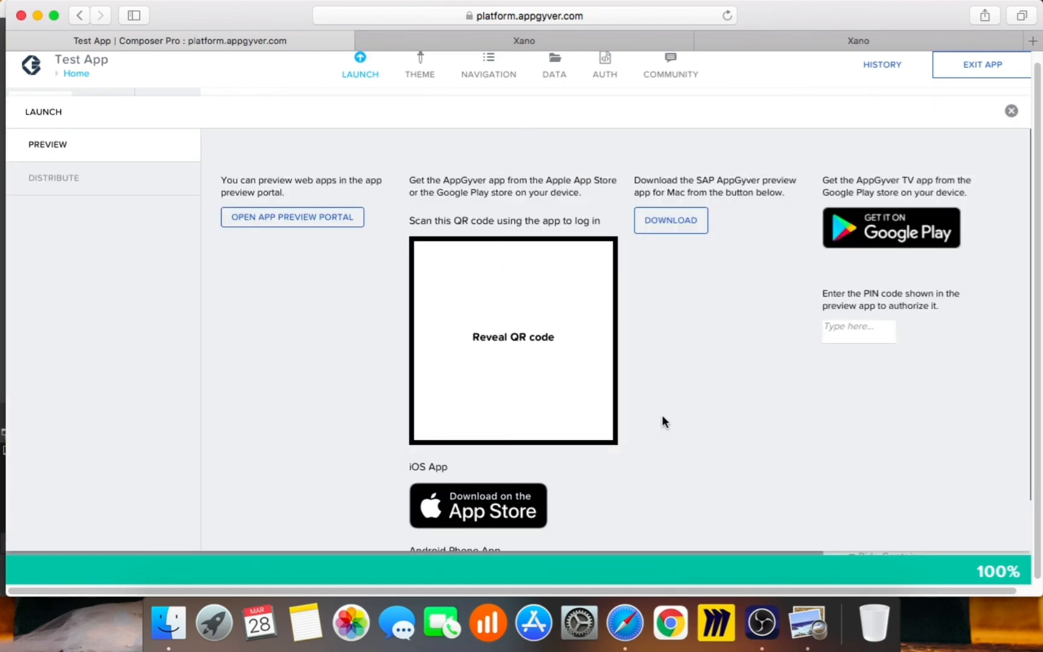
{"action": "left_click", "coordinate": [318, 219]}
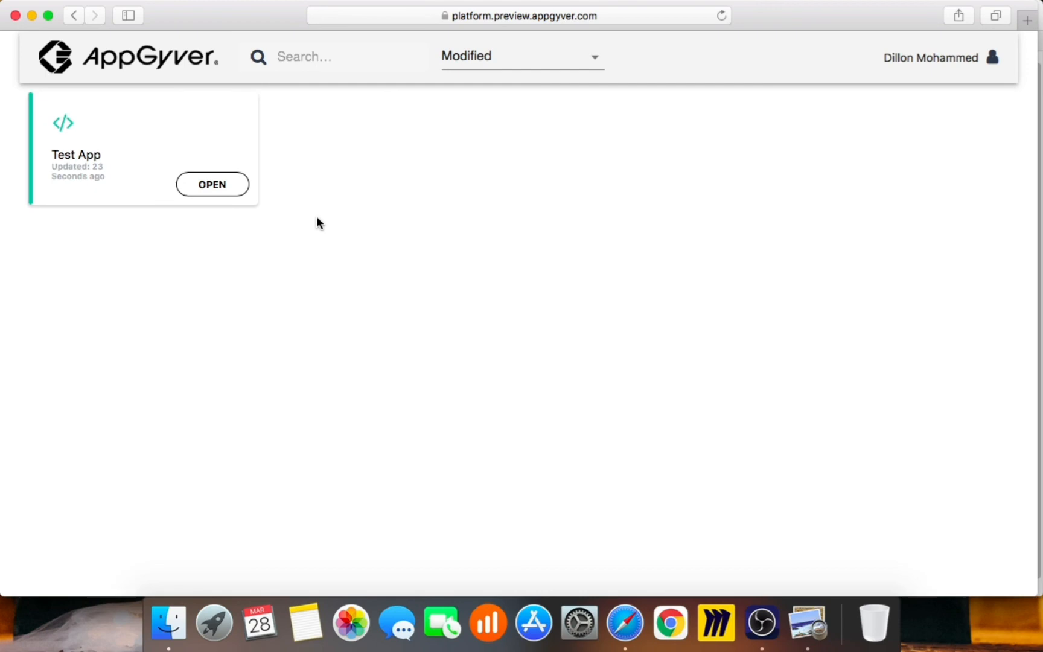
{"action": "left_click", "coordinate": [193, 192]}
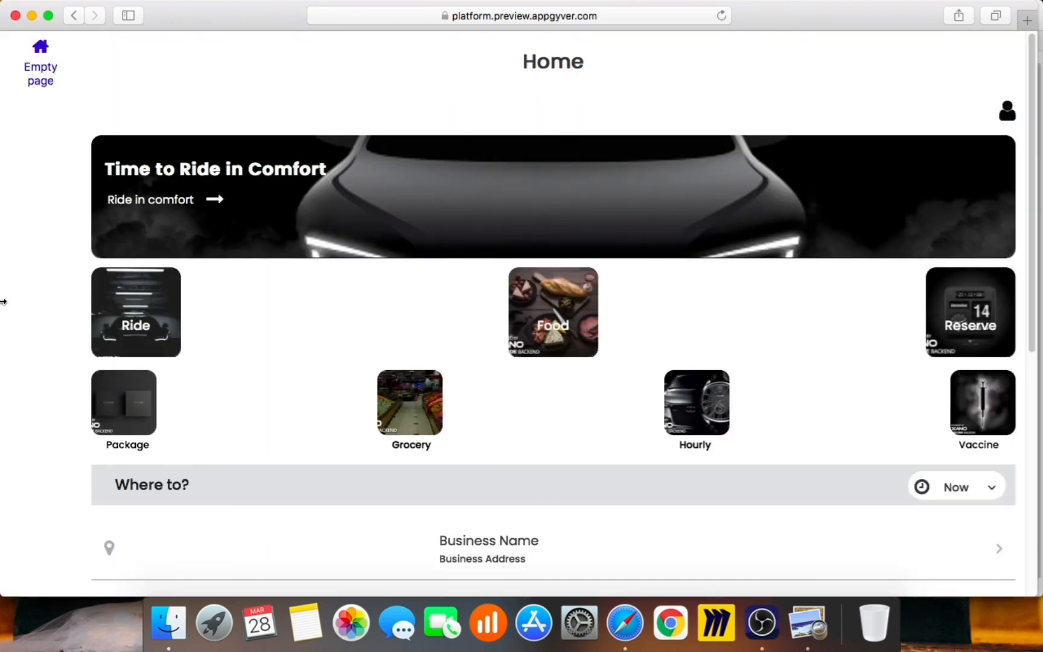
{"action": "left_click_drag", "start_coordinate": [3, 302], "coordinate": [598, 334]}
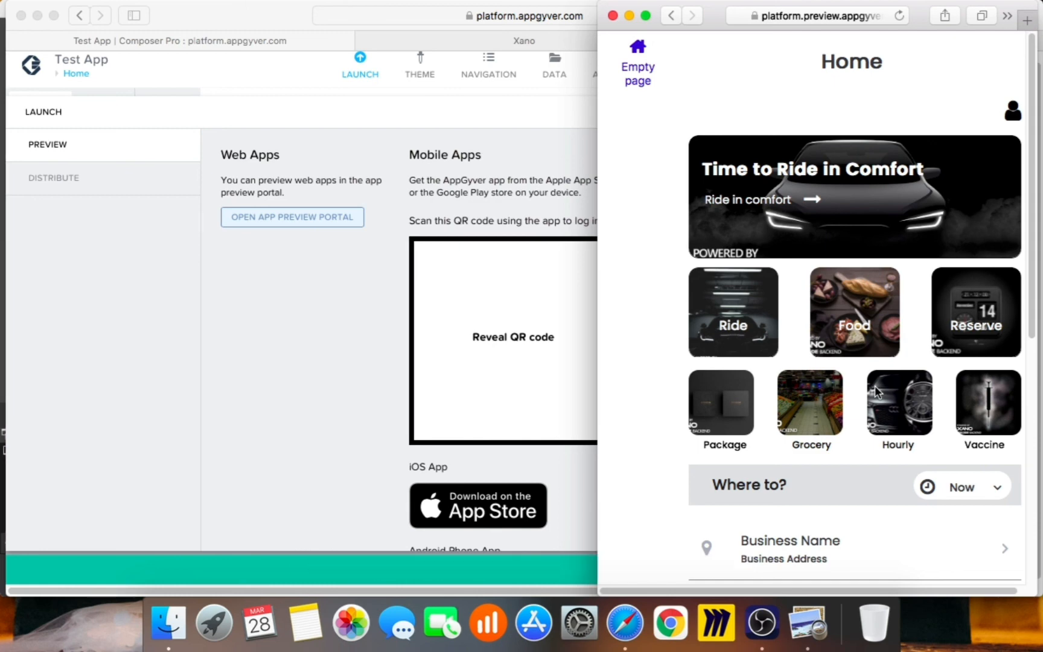
Step: Return to the Composer window and disable the built-in navigation menu of Test App
{"action": "left_click", "coordinate": [354, 220]}
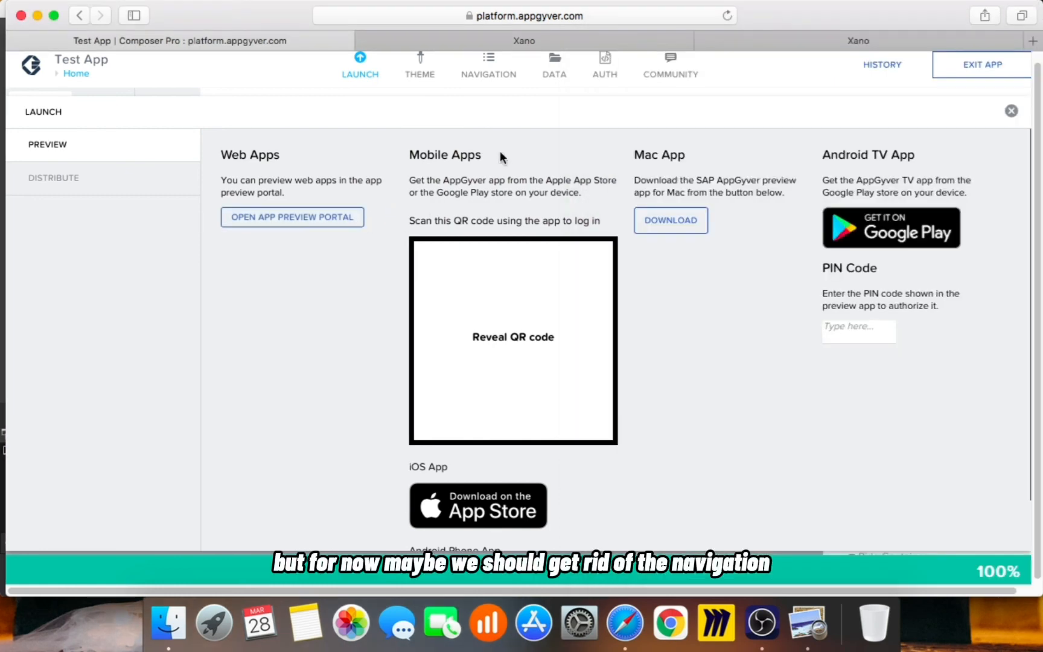
{"action": "left_click", "coordinate": [488, 68]}
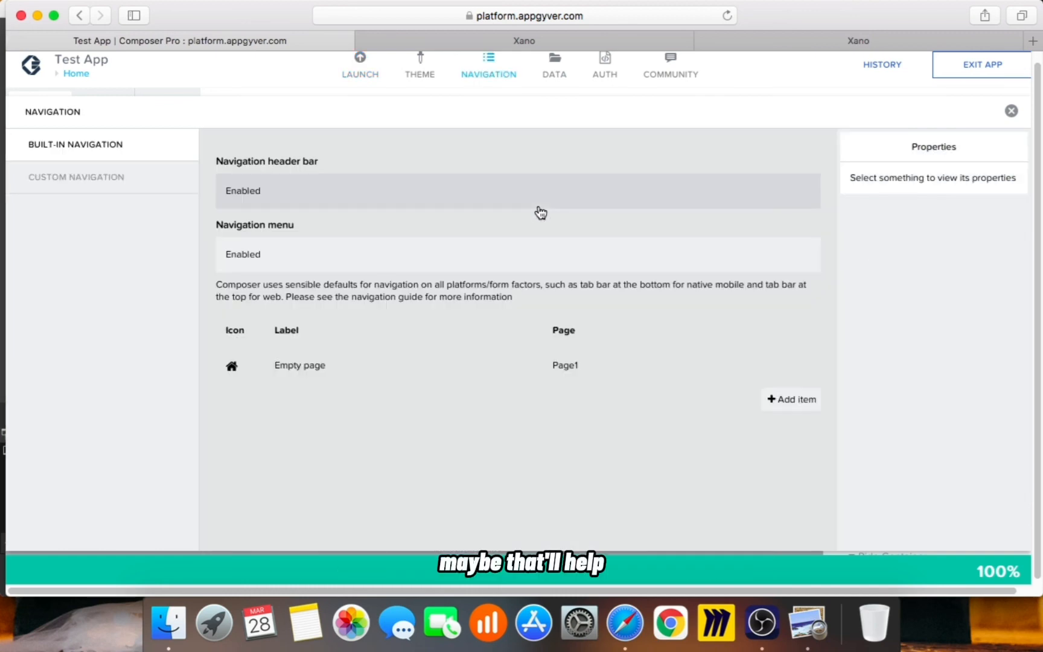
{"action": "left_click", "coordinate": [436, 263]}
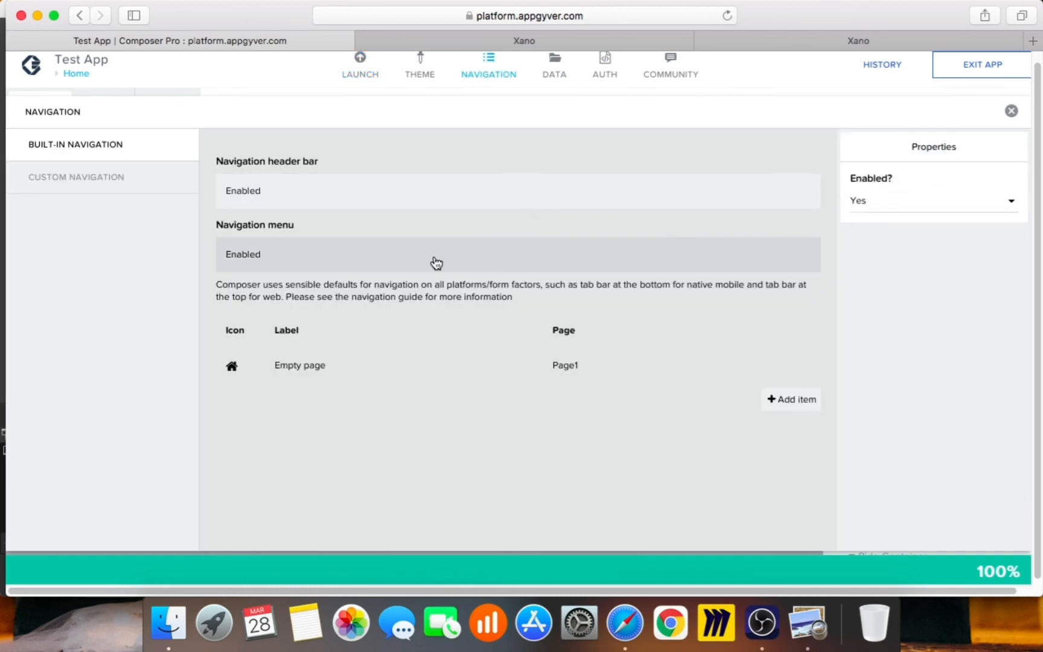
{"action": "left_click", "coordinate": [871, 200]}
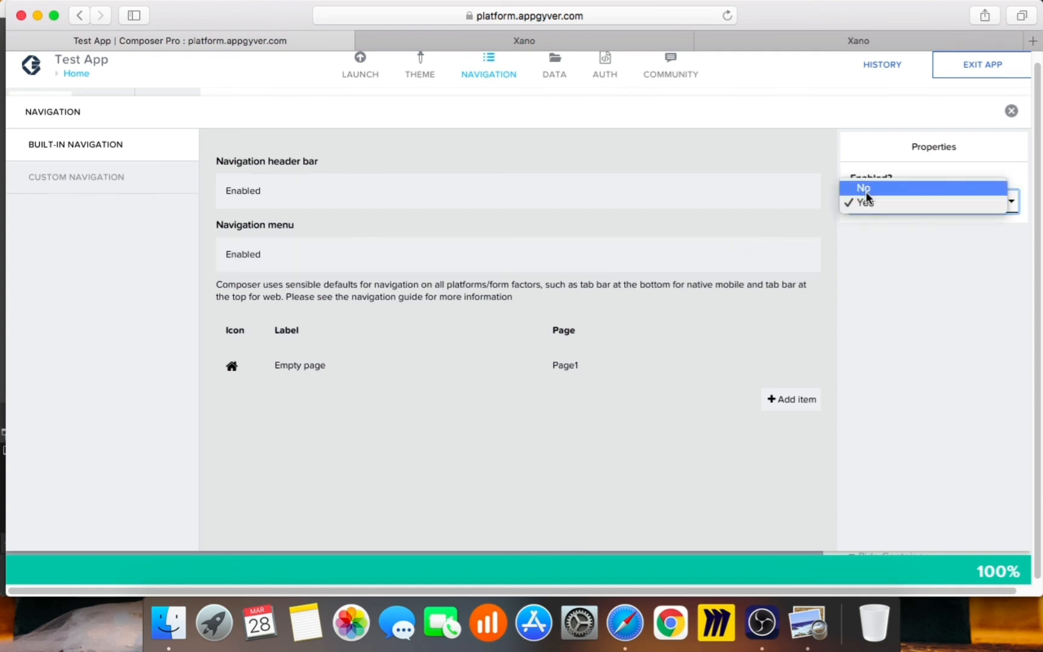
{"action": "left_click", "coordinate": [865, 192]}
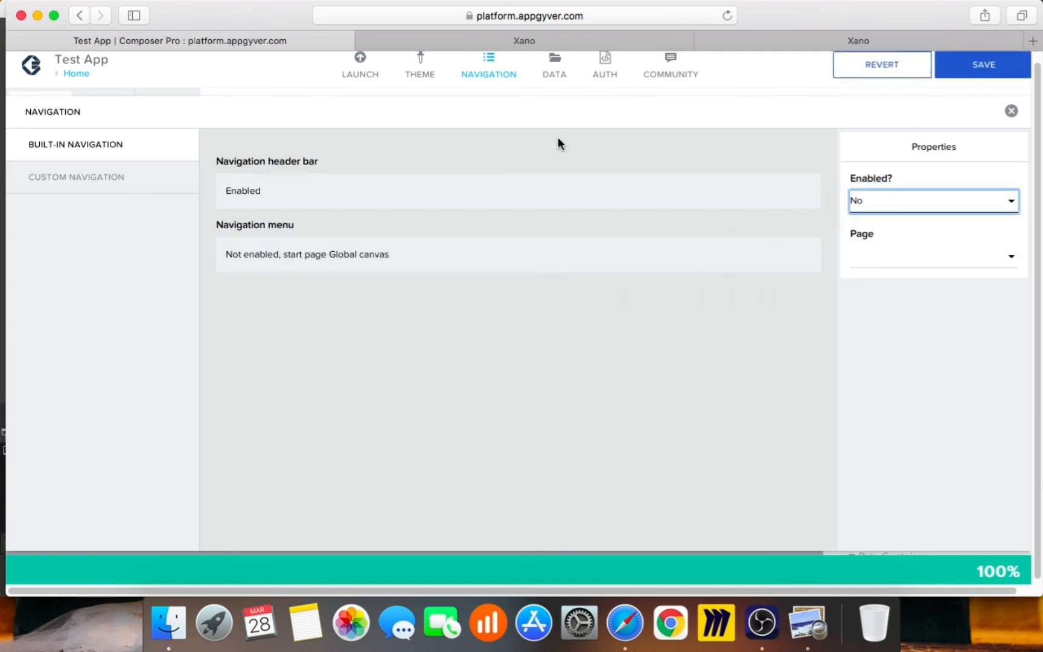
Step: Disable the navigation header bar and save the application
{"action": "left_click", "coordinate": [552, 191]}
{"action": "left_click", "coordinate": [867, 202]}
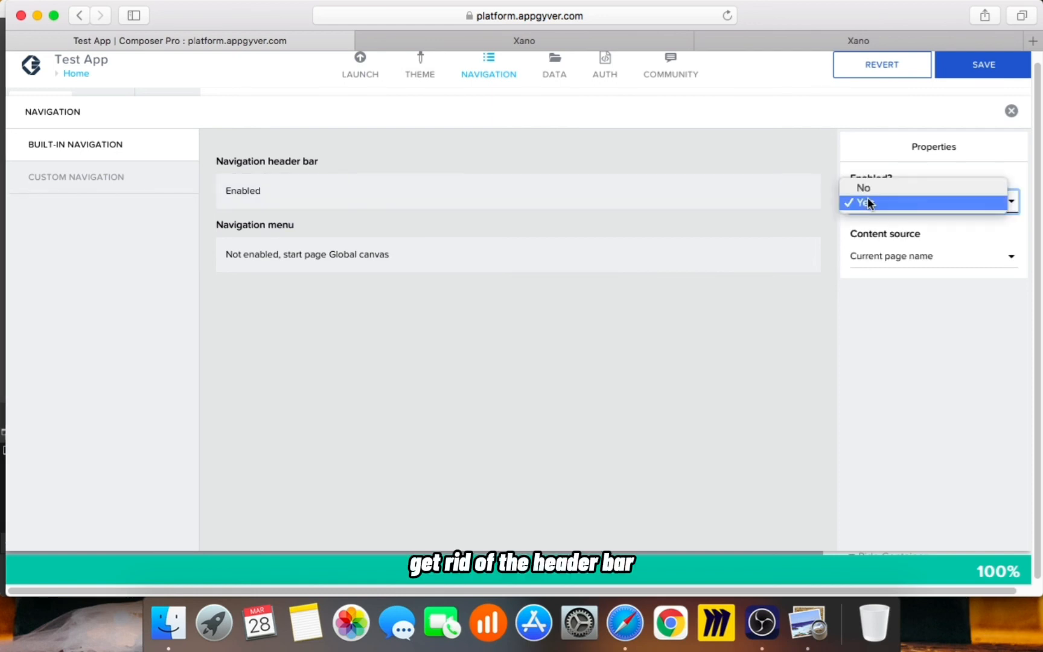
{"action": "left_click", "coordinate": [868, 189]}
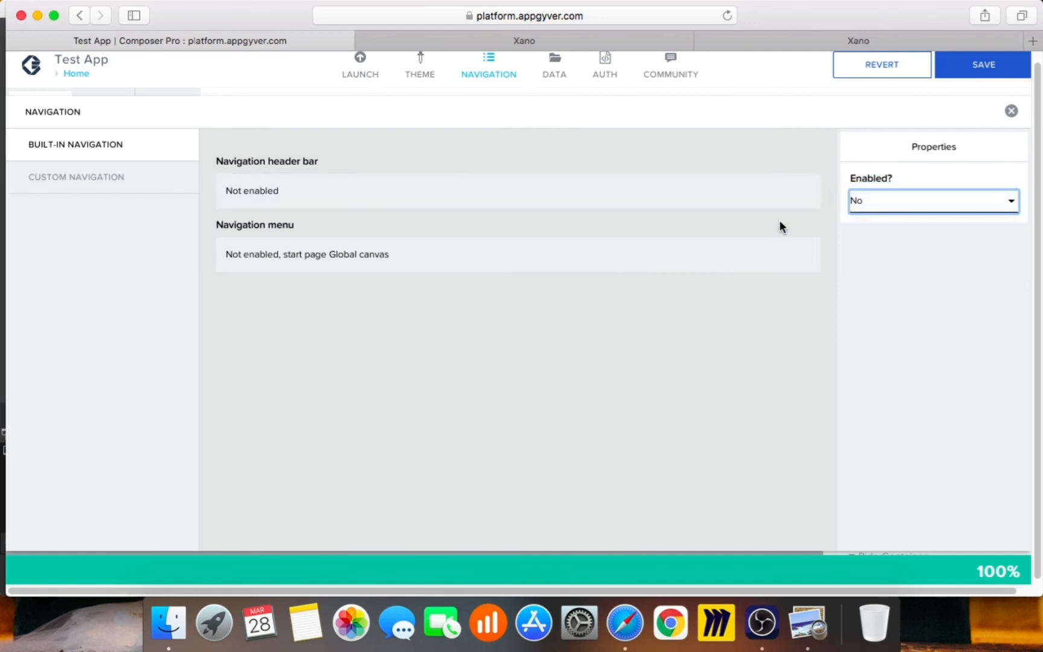
{"action": "left_click", "coordinate": [960, 68]}
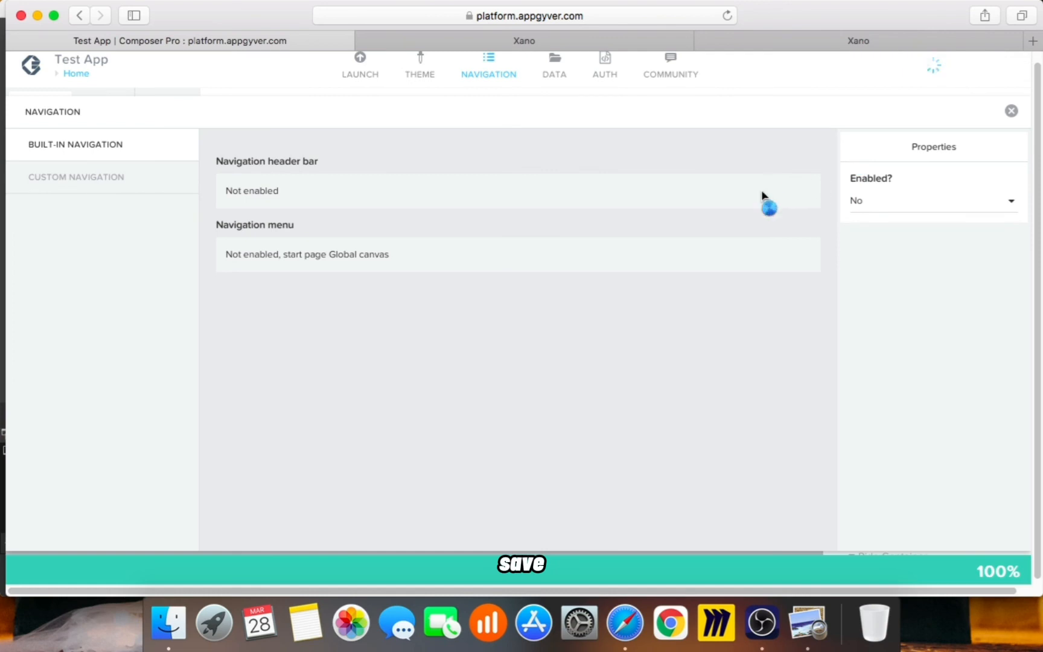
Step: Switch to the AppGyver preview window and narrow it to a phone-like width
{"action": "right_click", "coordinate": [625, 619]}
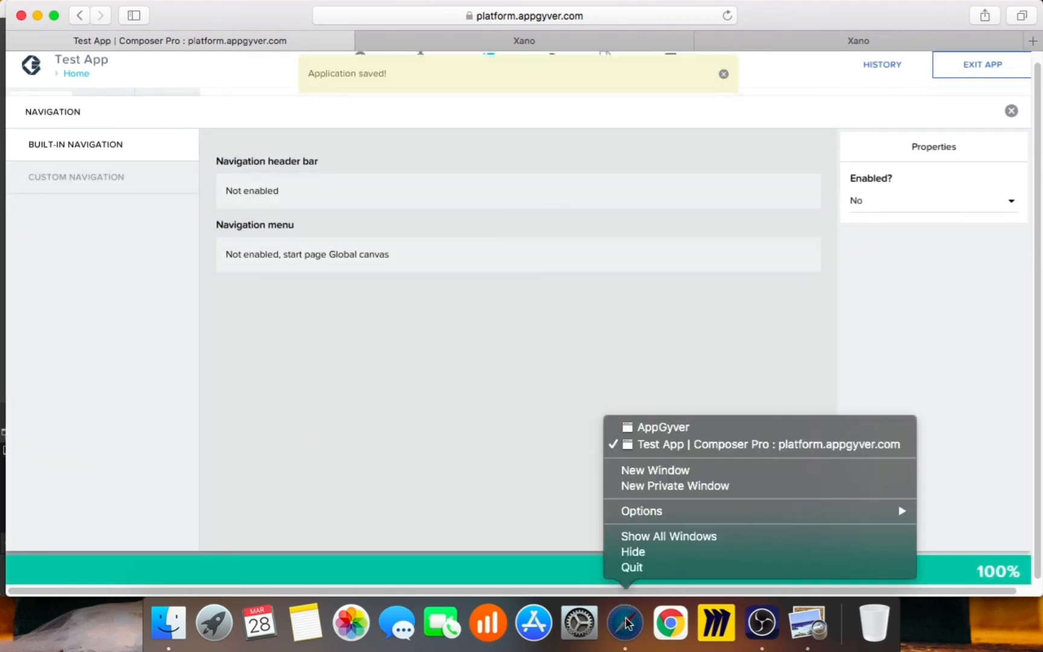
{"action": "left_click", "coordinate": [666, 442]}
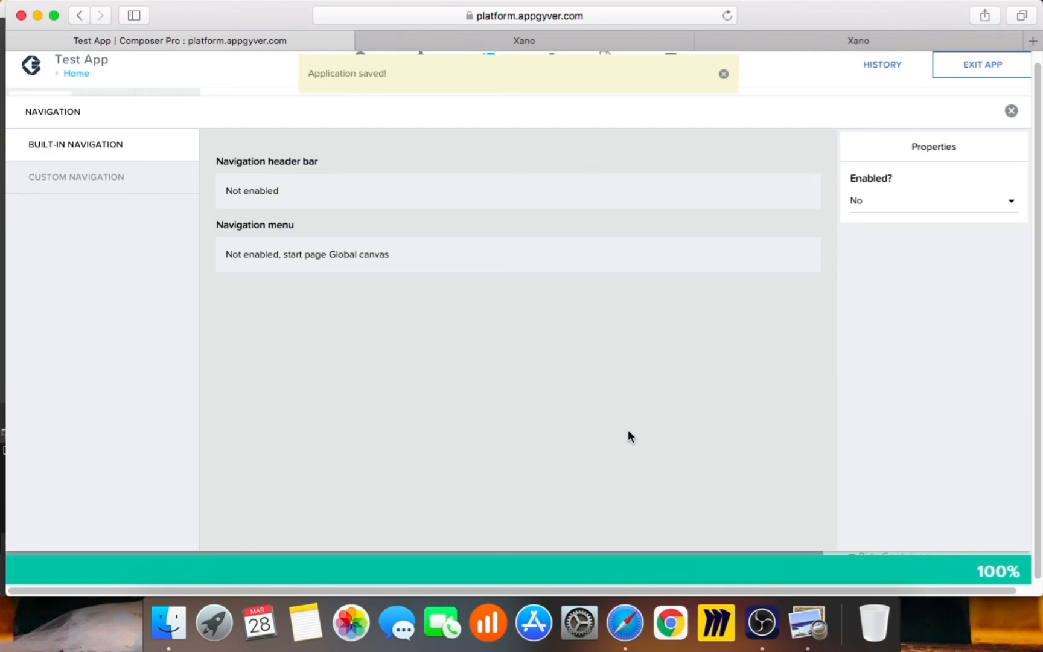
{"action": "right_click", "coordinate": [625, 620]}
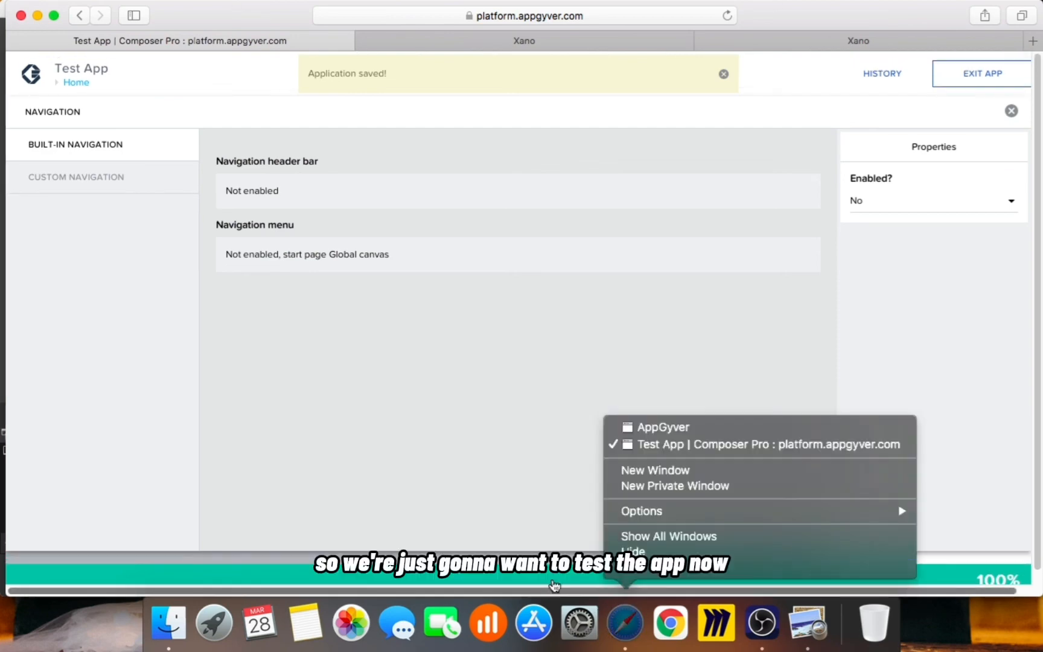
{"action": "left_click", "coordinate": [651, 425]}
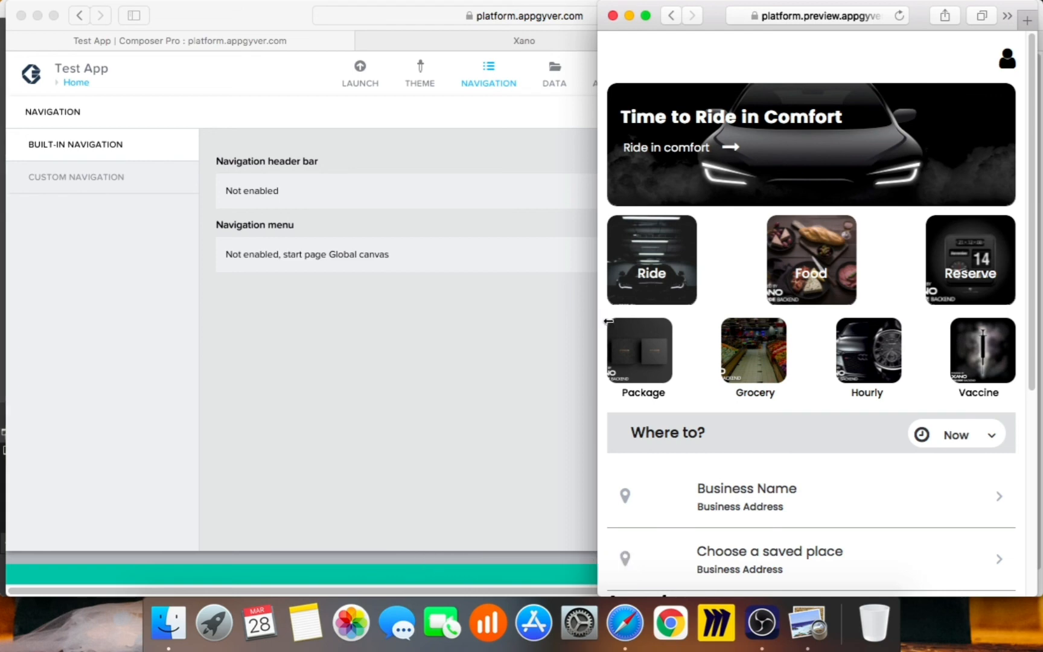
{"action": "left_click_drag", "start_coordinate": [609, 320], "coordinate": [689, 326]}
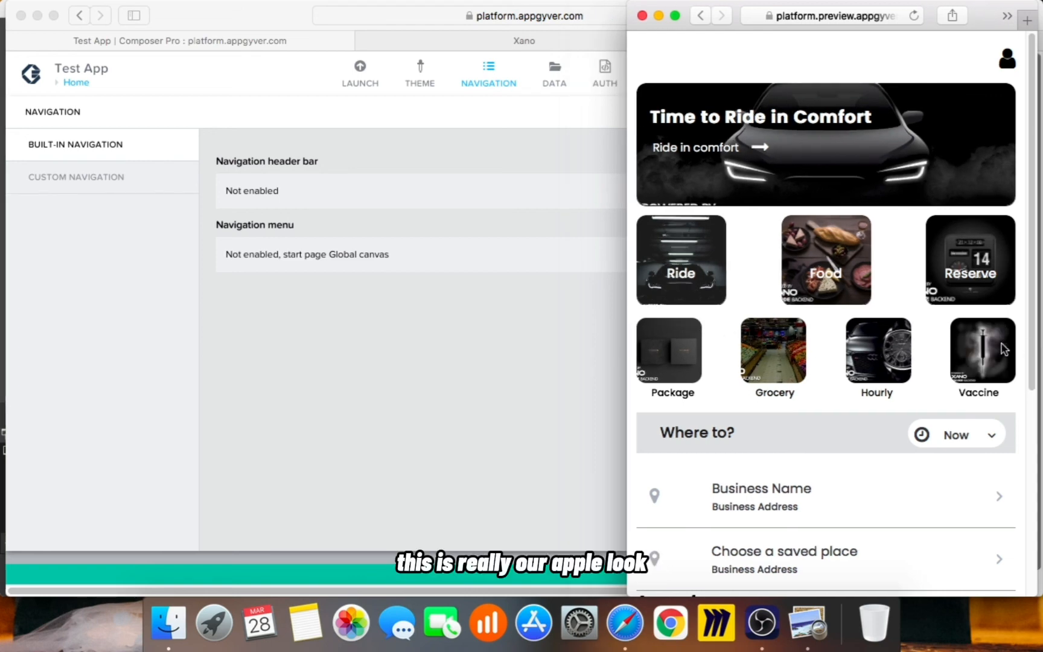
Step: Reload the home page preview and check it from the ride banner down to the Around you section
{"action": "scroll", "coordinate": [881, 485], "scroll_direction": "down", "scroll_amount": 5}
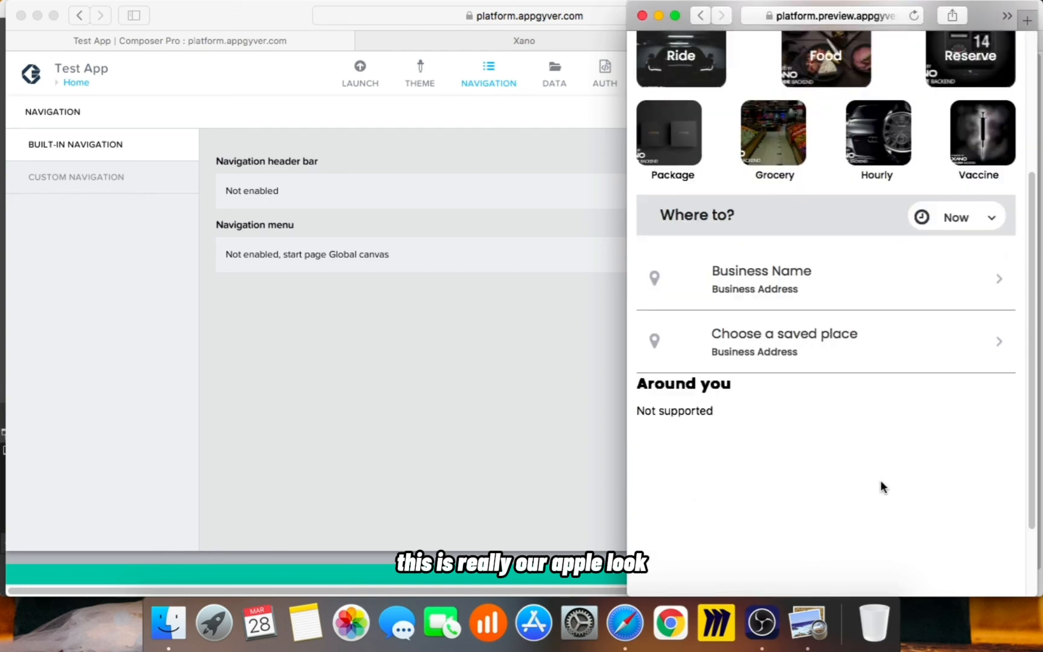
{"action": "scroll", "coordinate": [880, 486], "scroll_direction": "up", "scroll_amount": 5}
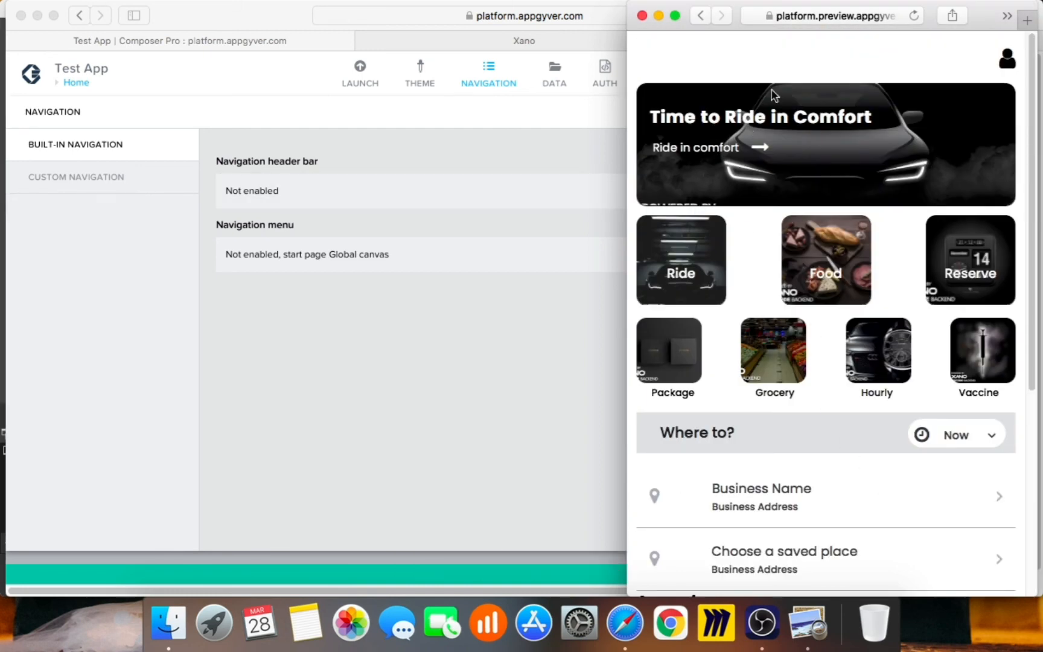
{"action": "left_click", "coordinate": [914, 16]}
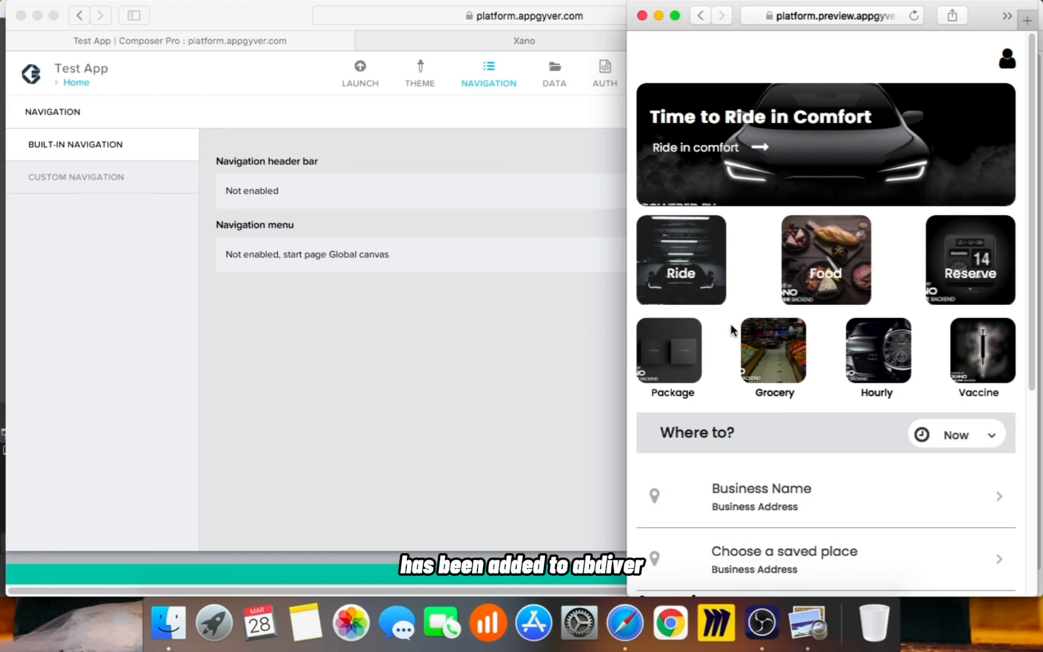
{"action": "scroll", "coordinate": [734, 338], "scroll_direction": "down", "scroll_amount": 5}
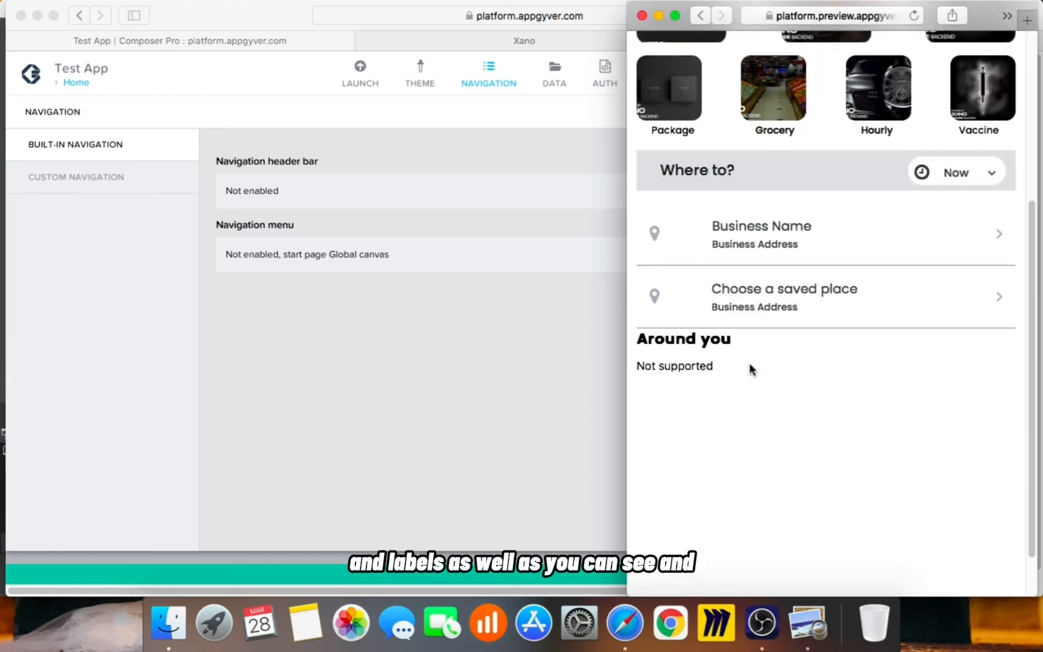
{"action": "scroll", "coordinate": [749, 362], "scroll_direction": "up", "scroll_amount": 5}
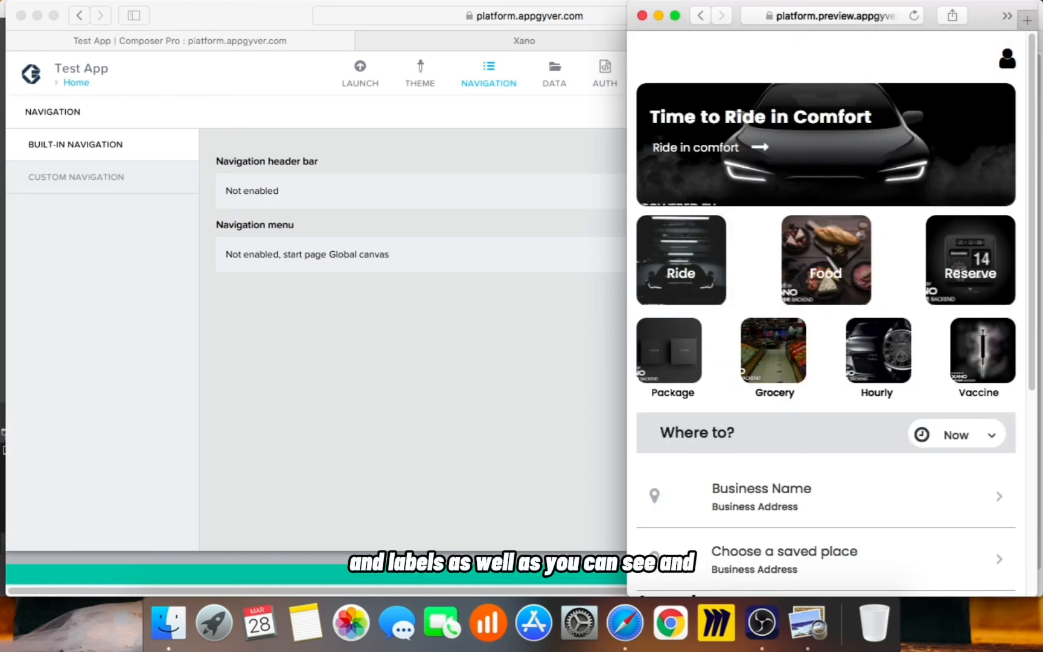
Step: Return to the Composer window and leave the navigation settings for the Home page canvas, showing the Where to? section
{"action": "left_click", "coordinate": [482, 426]}
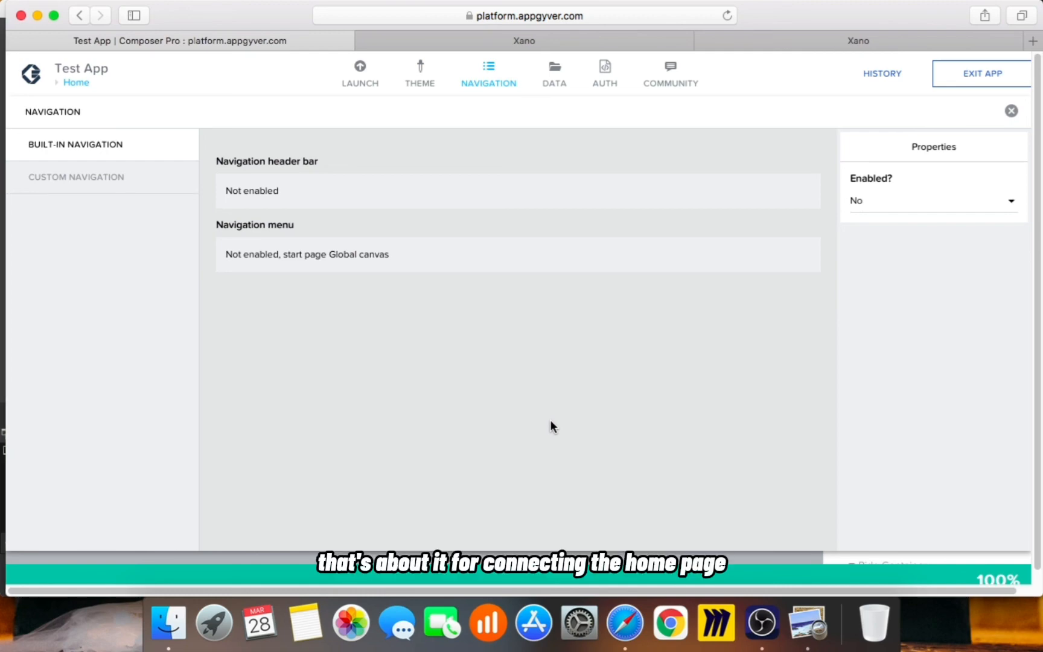
{"action": "left_click", "coordinate": [498, 83]}
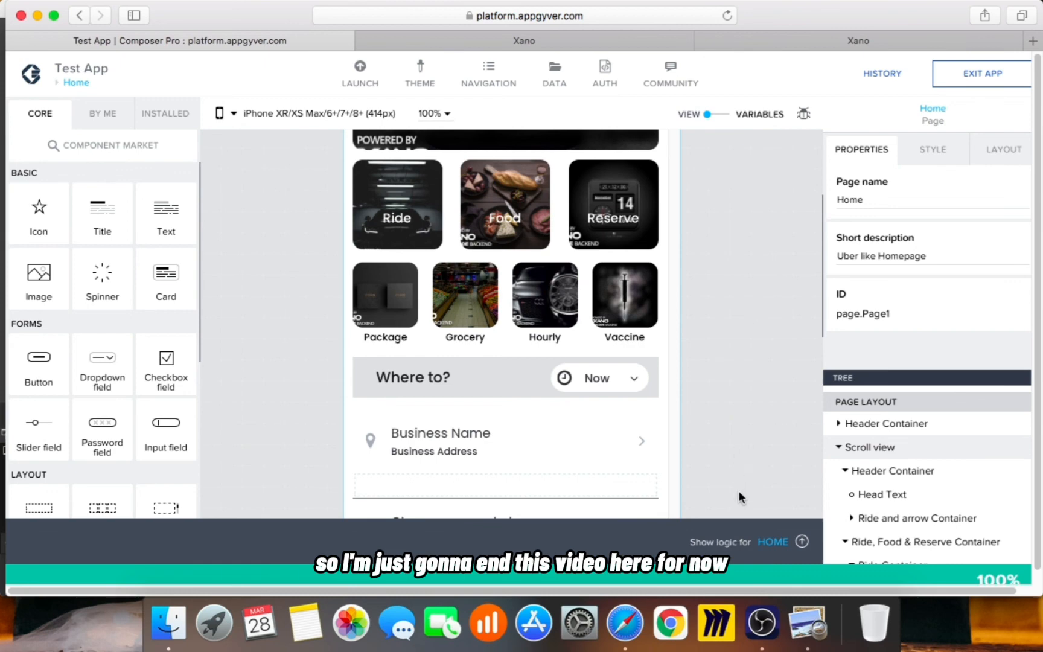
{"action": "scroll", "coordinate": [738, 492], "scroll_direction": "down", "scroll_amount": 3}
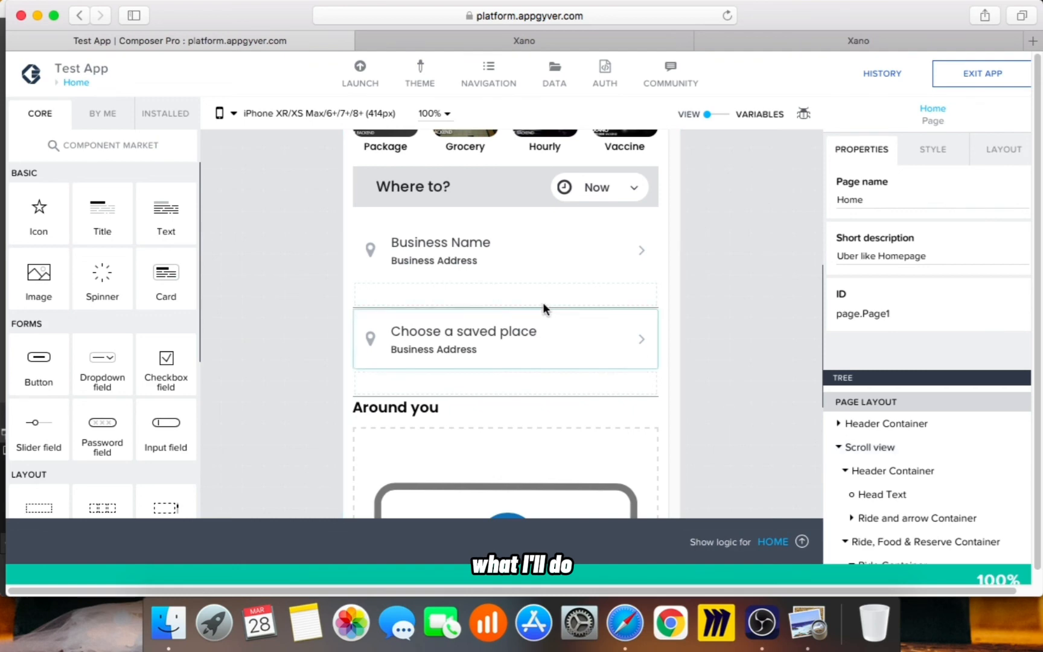
Step: Select the Business Name and Saved place list items in turn to inspect their icon and label properties
{"action": "left_click", "coordinate": [516, 263]}
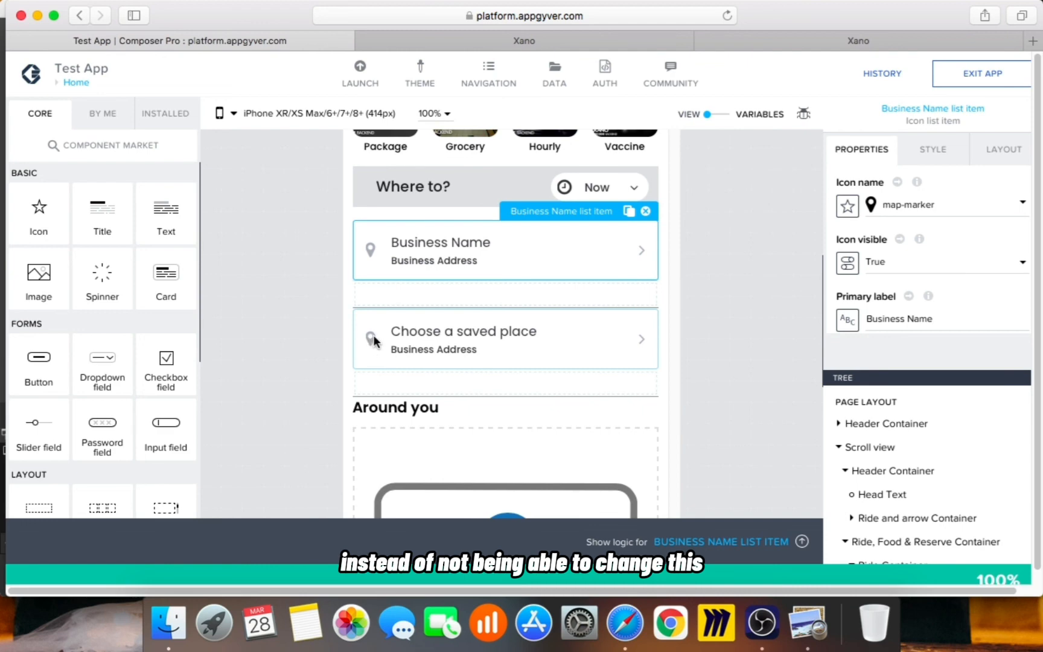
{"action": "left_click_drag", "start_coordinate": [366, 338], "coordinate": [435, 356]}
{"action": "left_click", "coordinate": [421, 354]}
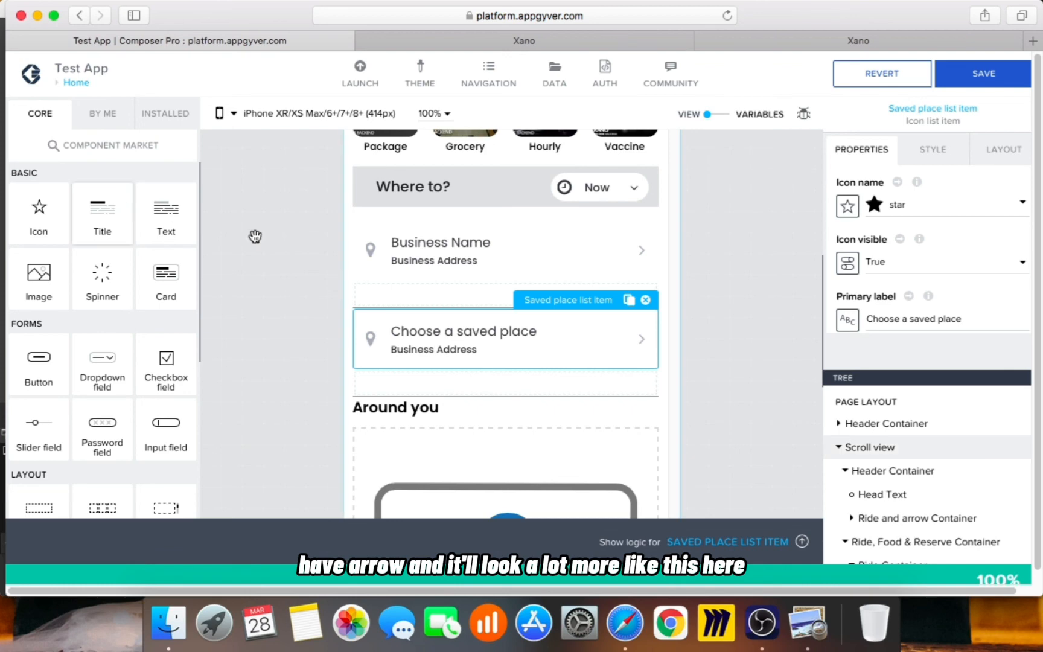
Step: Examine the place rows under Where to? in the reference image uber app ss.jpg and return to the Composer
{"action": "left_click", "coordinate": [808, 622]}
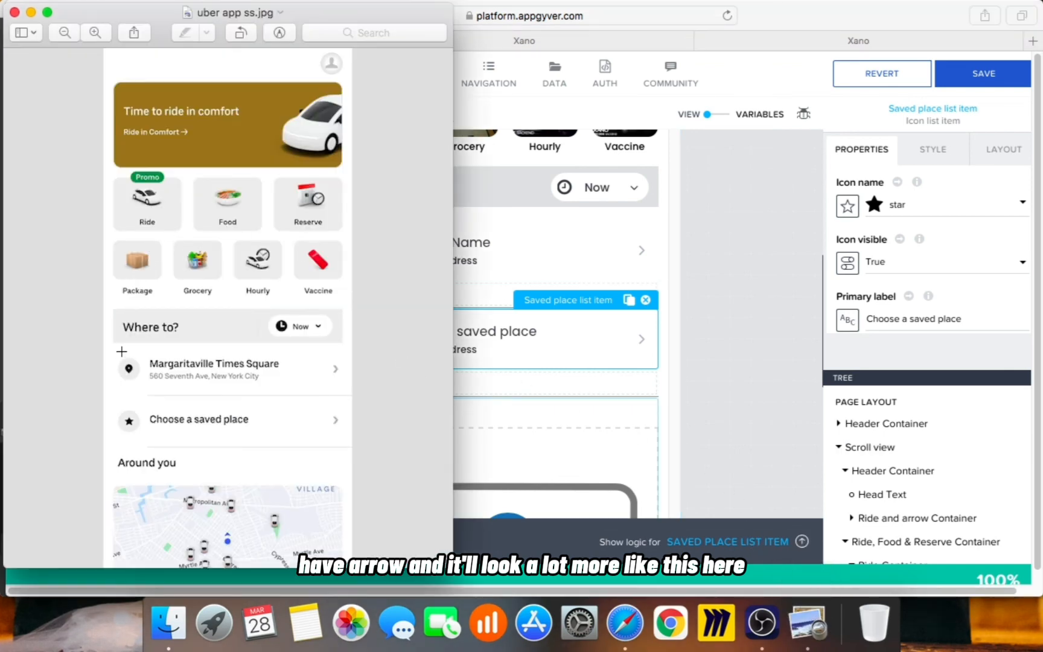
{"action": "left_click_drag", "start_coordinate": [122, 351], "coordinate": [342, 449]}
{"action": "left_click", "coordinate": [656, 341]}
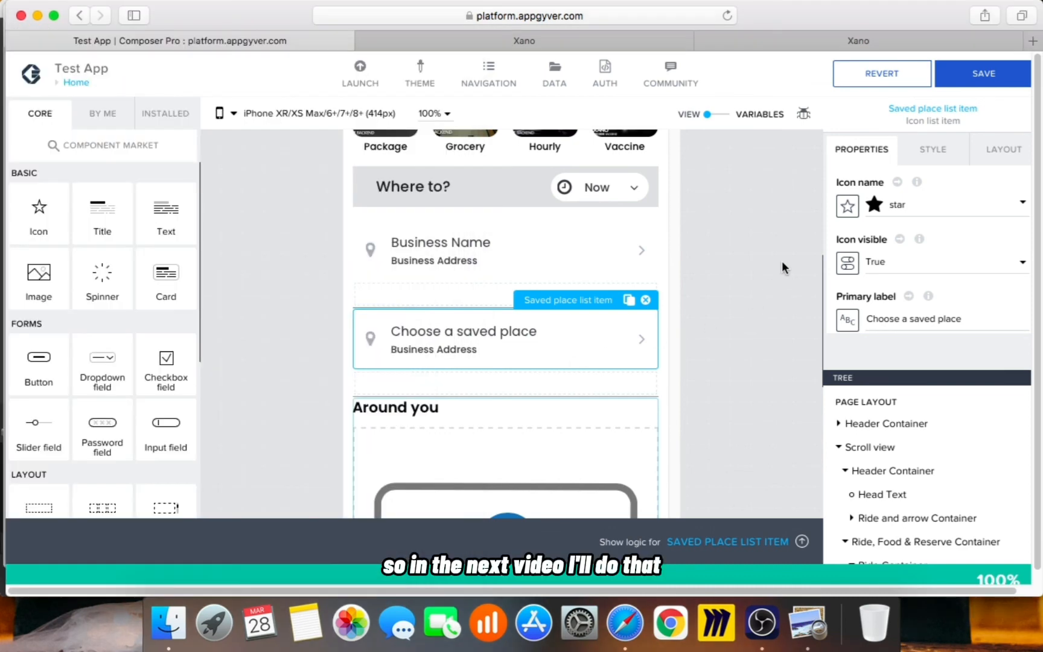